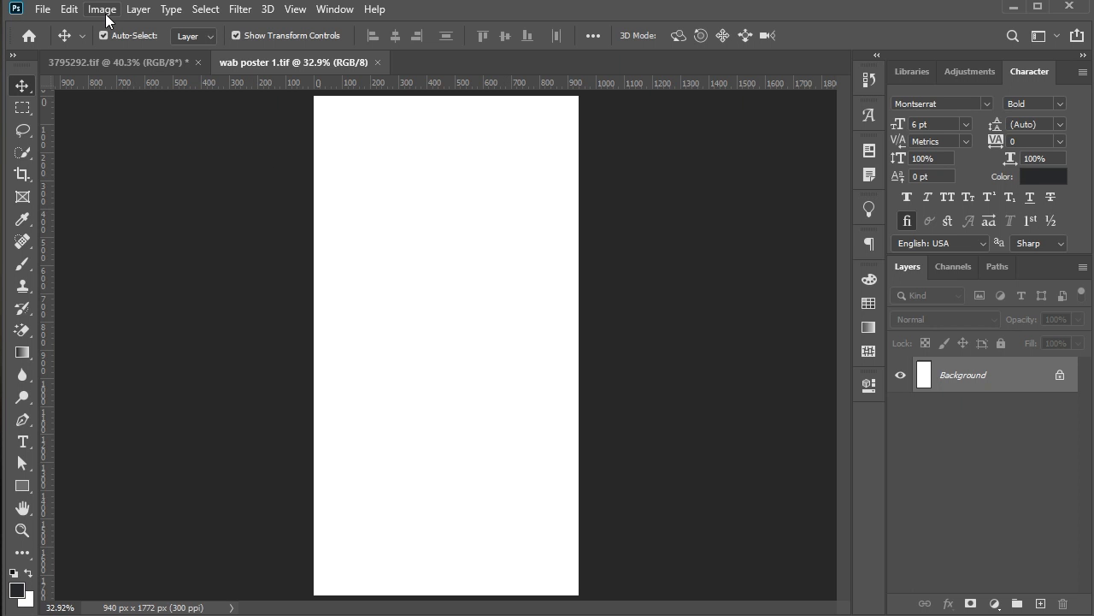
Step: Review the blank poster's width, height and resolution in the Image Size settings
left_click(106, 12)
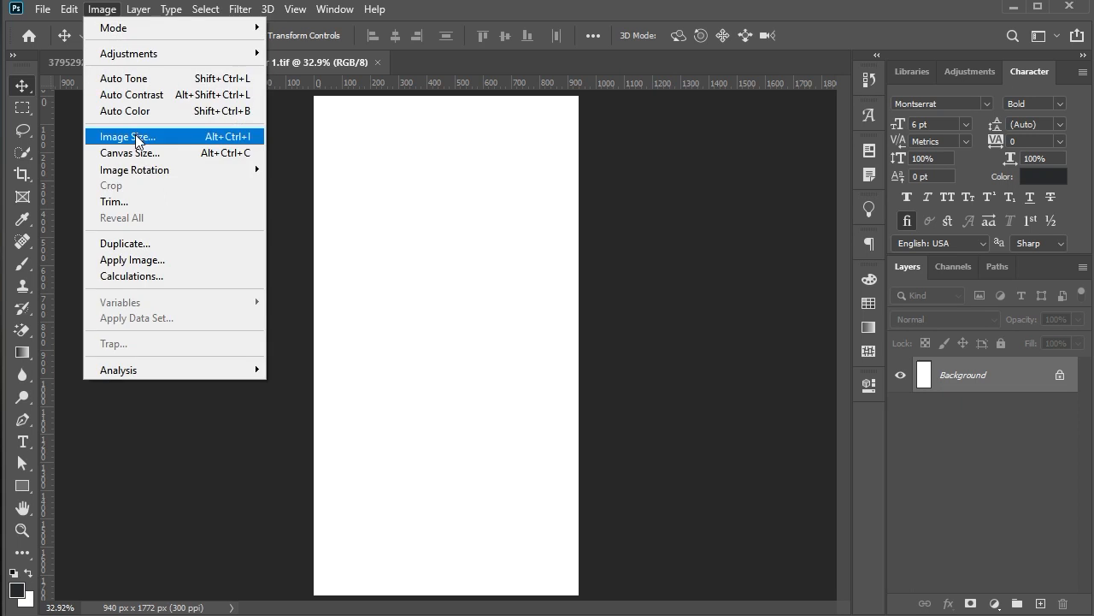
left_click(111, 134)
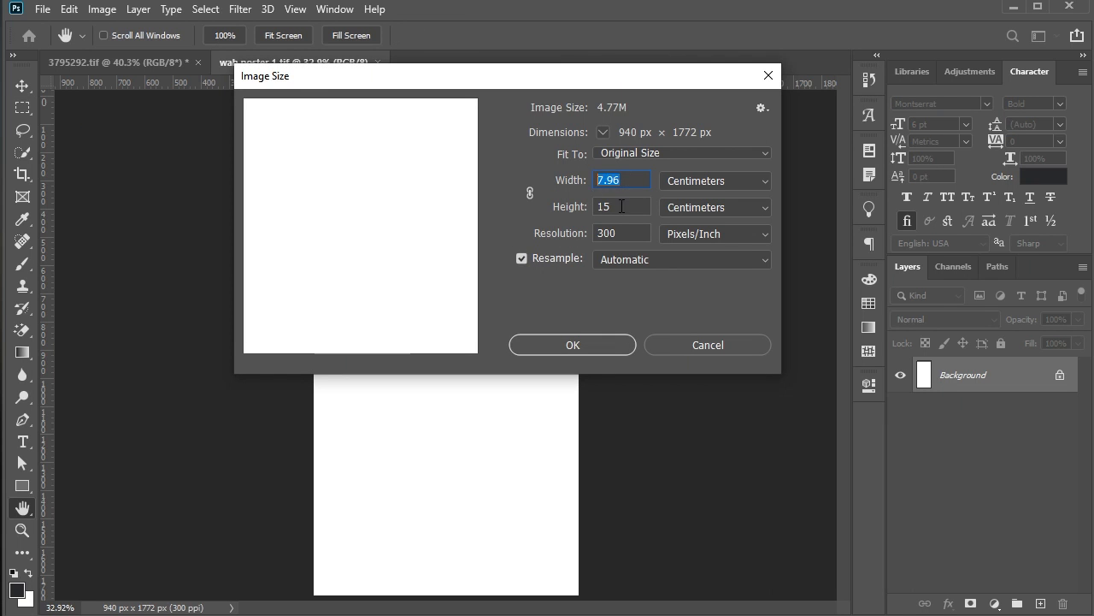
key("Tab")
double_click(601, 231)
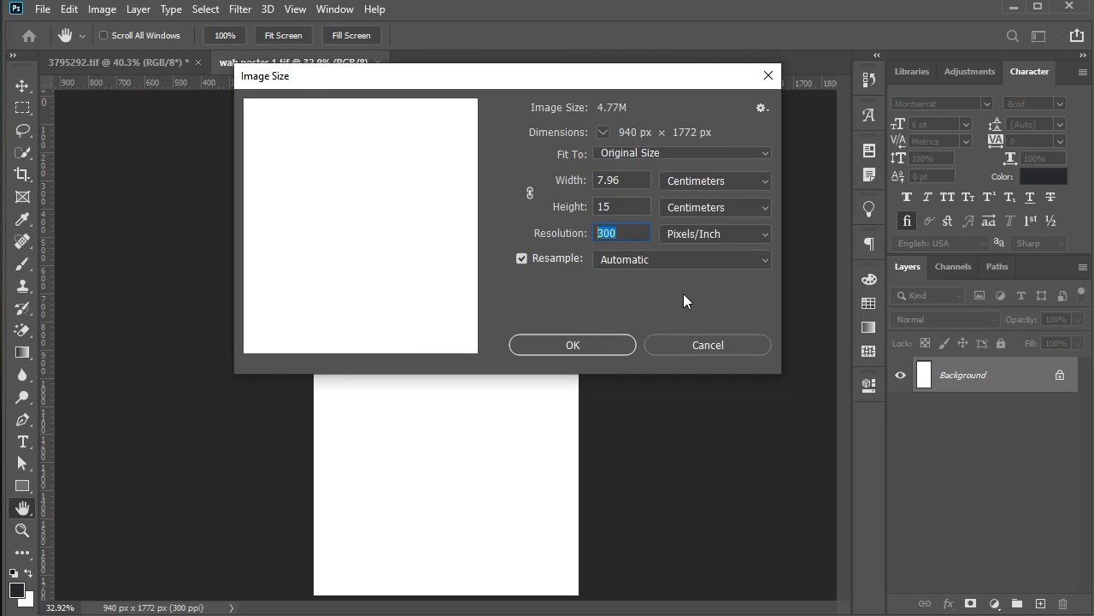
left_click(611, 344)
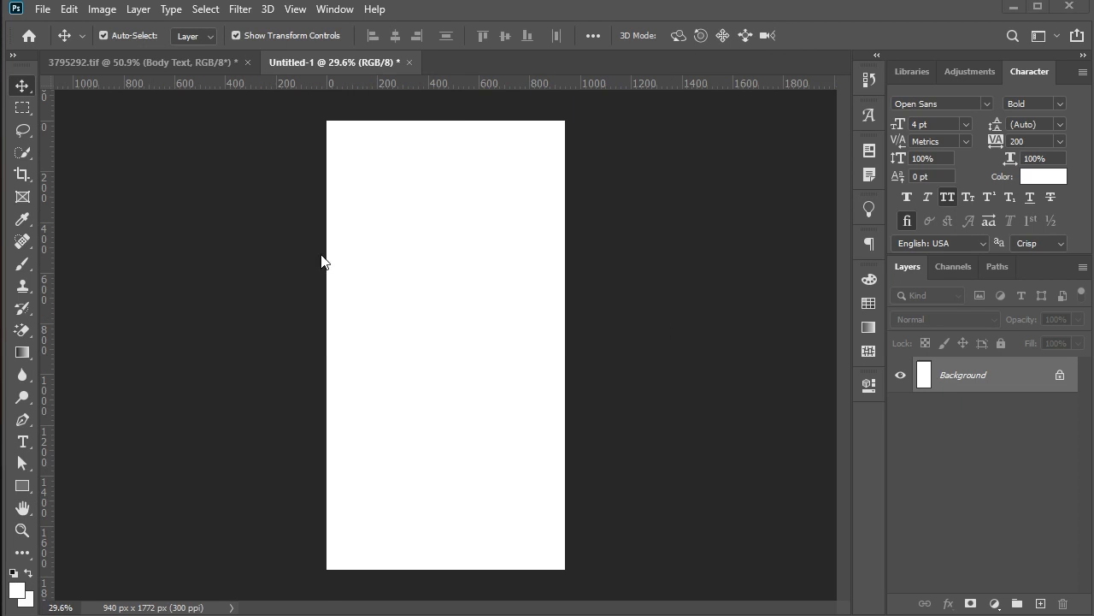
Step: Draw a dark-filled rectangle about 941 by 622 px across the top of the canvas and nudge it 4 px left
left_click(23, 486)
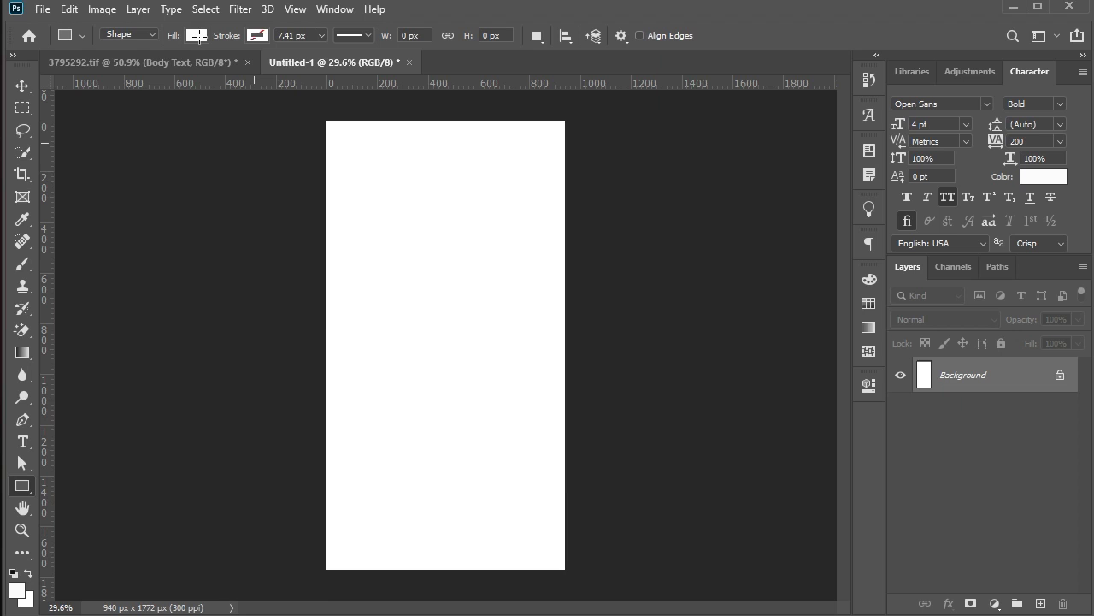
left_click(199, 37)
left_click(365, 118)
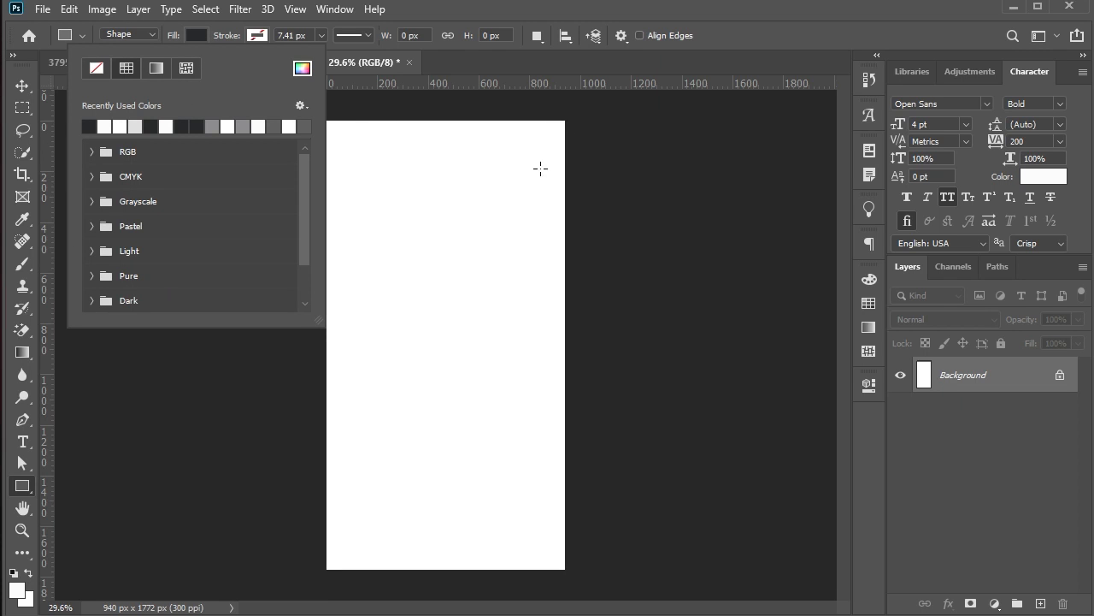
left_click_drag(565, 121, 190, 211)
key("v")
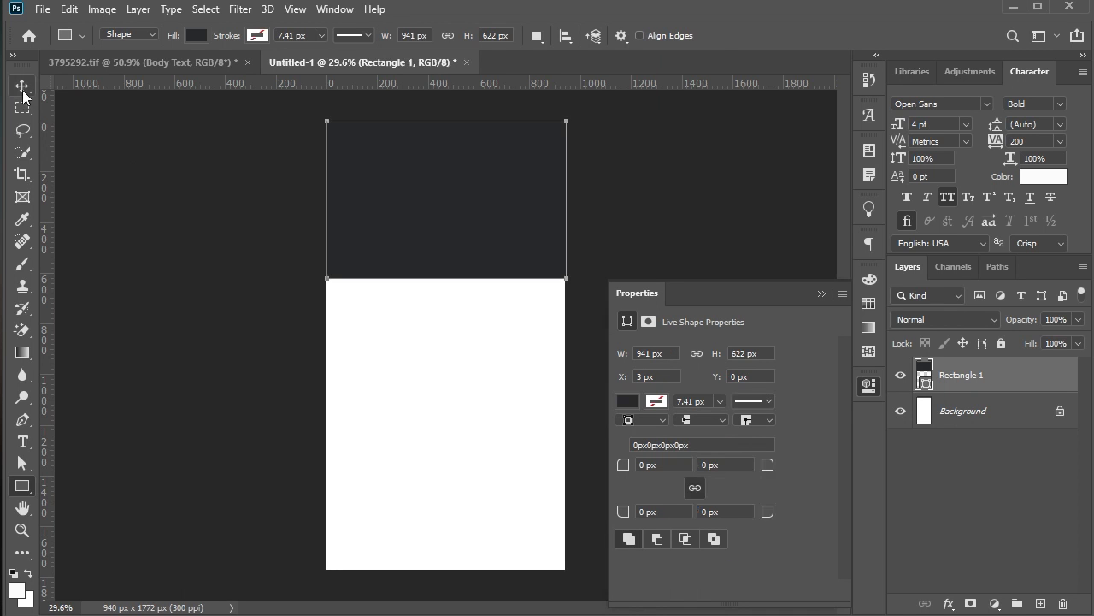
key("Left")
key("Left")
key("Left")
key("Left")
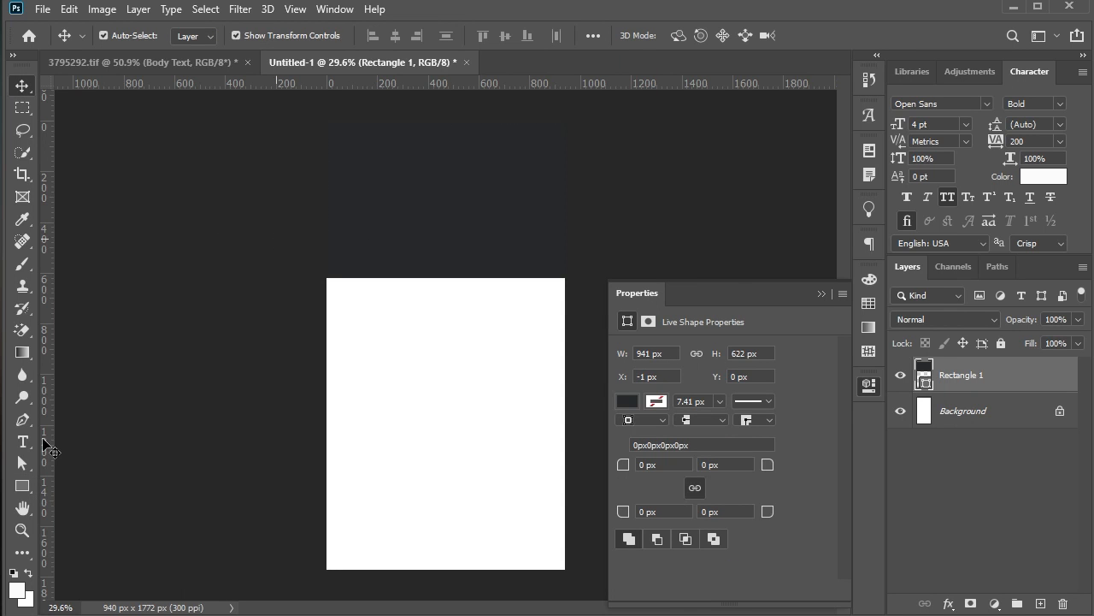
Step: Draw a dark rectangle about 937 by 254 px across the bottom of the canvas and stretch it to the left edge
left_click(569, 579)
key("u")
left_click_drag(563, 569, 325, 506)
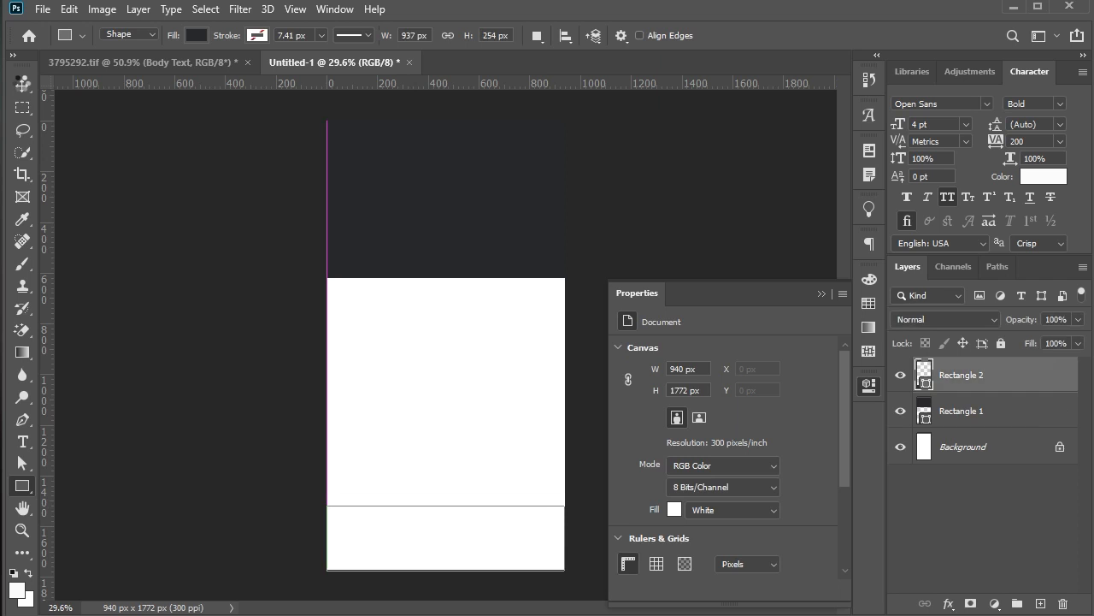
key("v")
key("Right")
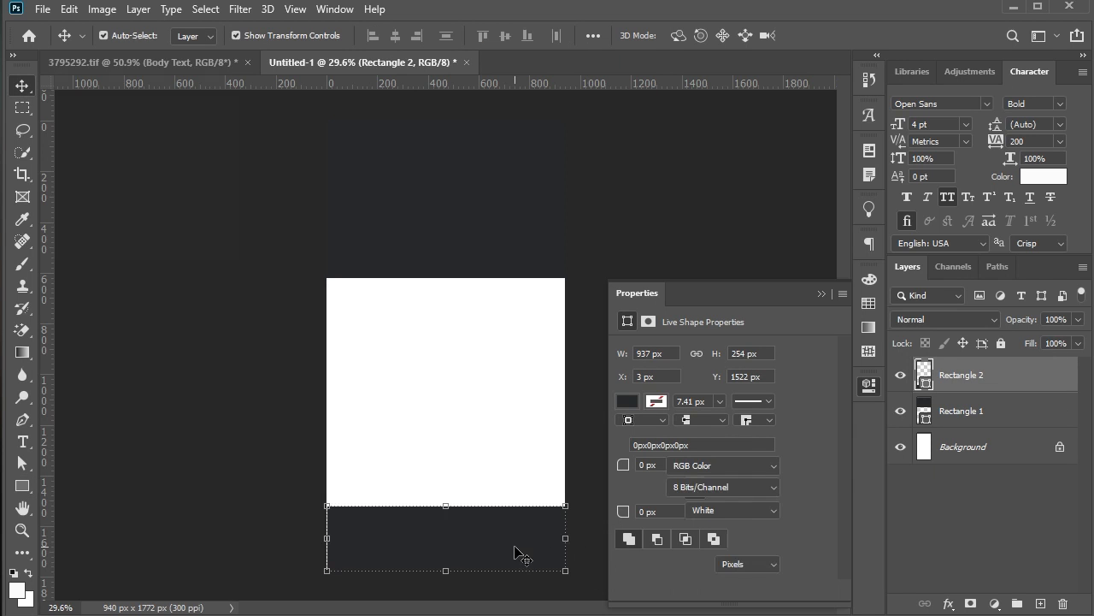
scroll(559, 463, "up", 2)
scroll(559, 463, "down", 1)
left_click_drag(272, 544, 270, 545)
key("Return")
left_click(540, 437)
scroll(491, 372, "up", 10)
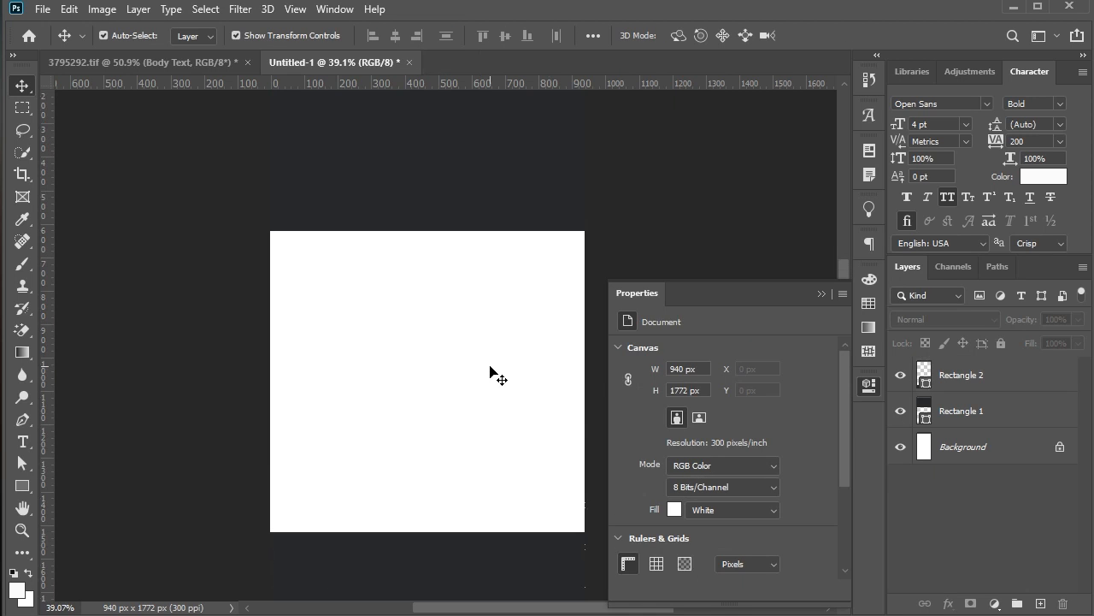
Step: Bring the Header Background texture into the poster, position it over the upper rectangle and clip it to that rectangle
left_click_drag(490, 330, 490, 372)
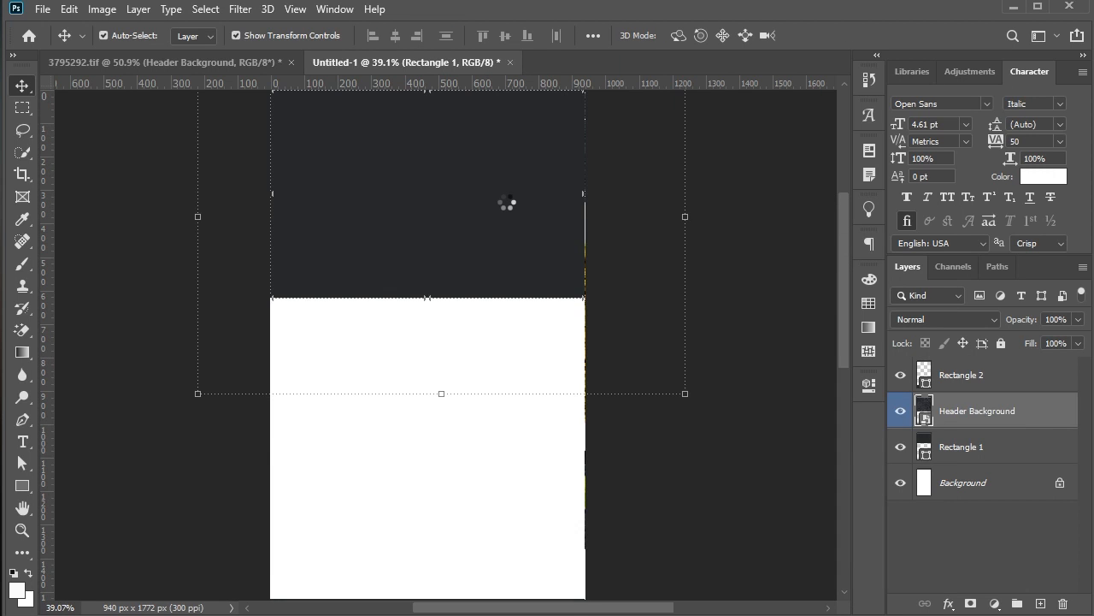
left_click_drag(435, 226, 434, 200)
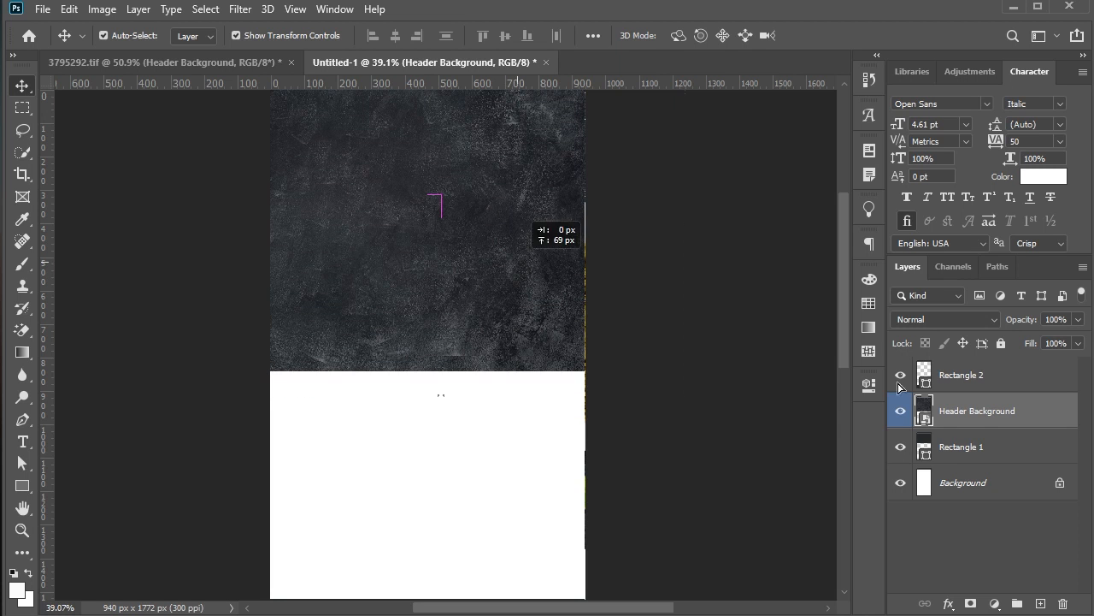
left_click(1009, 428, "alt")
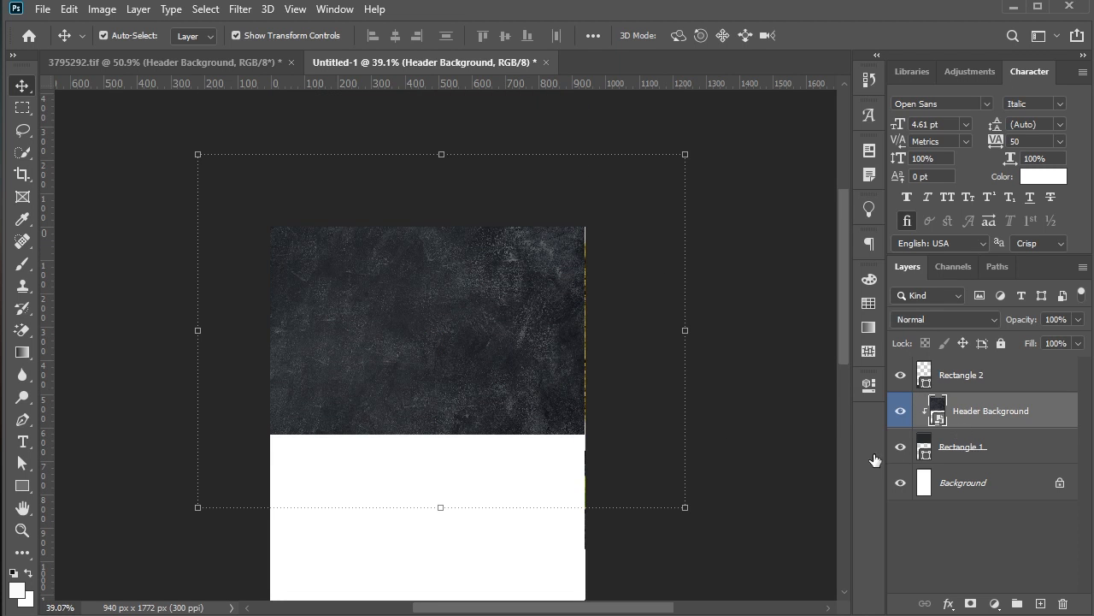
Step: Scale the upper rectangle under the texture to about 106.2%, extending the header downward
left_click(966, 458)
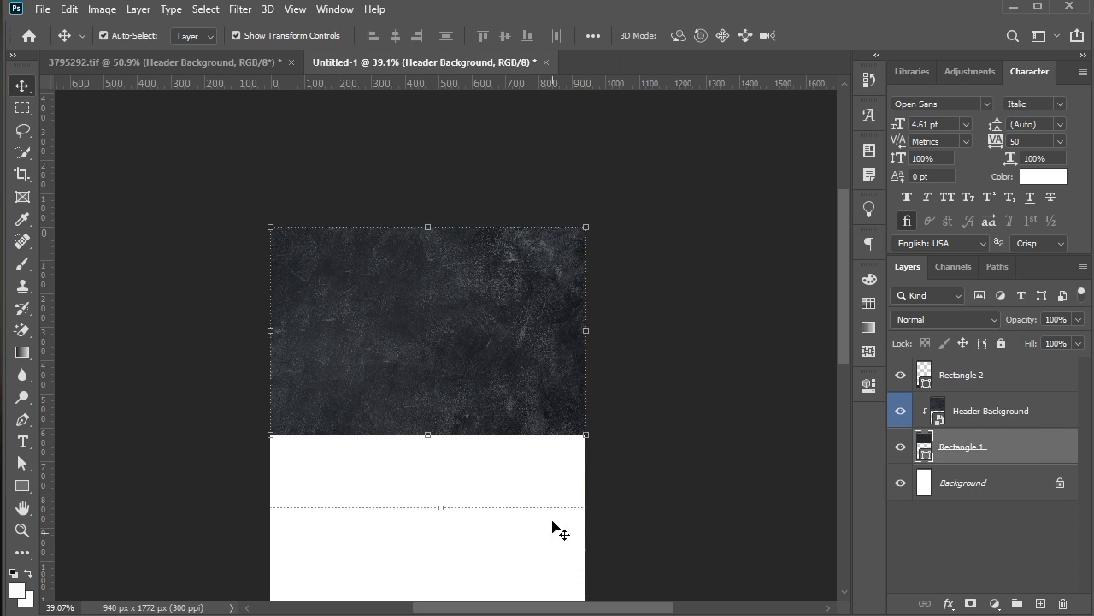
left_click_drag(585, 435, 596, 468)
key("Return")
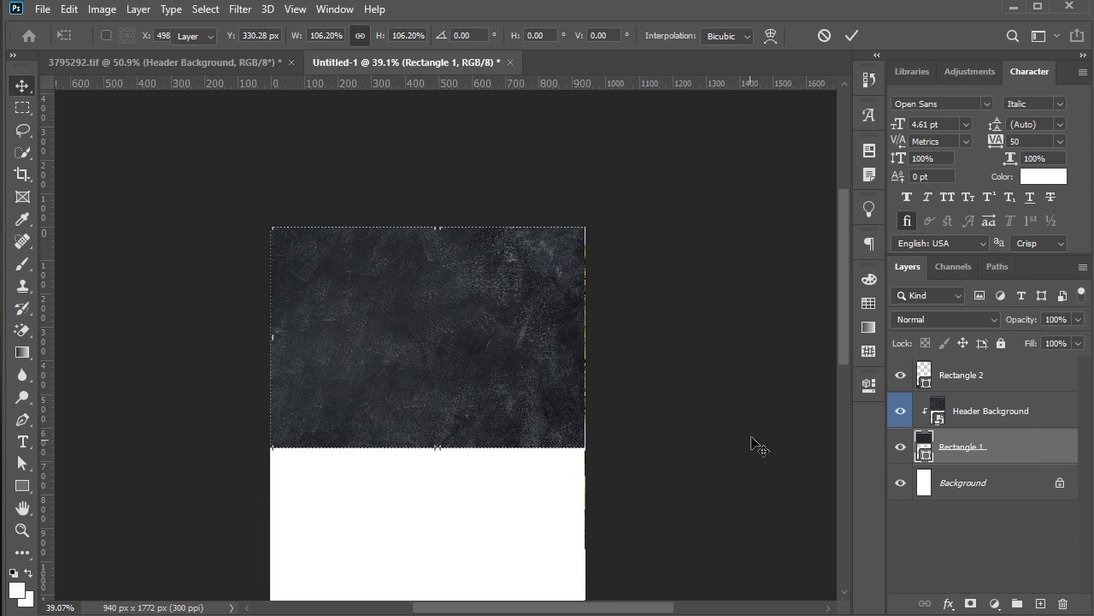
left_click(749, 447)
Step: Lock the Header Background and Rectangle 1 layers
scroll(498, 398, "up", 3)
left_click(1002, 343)
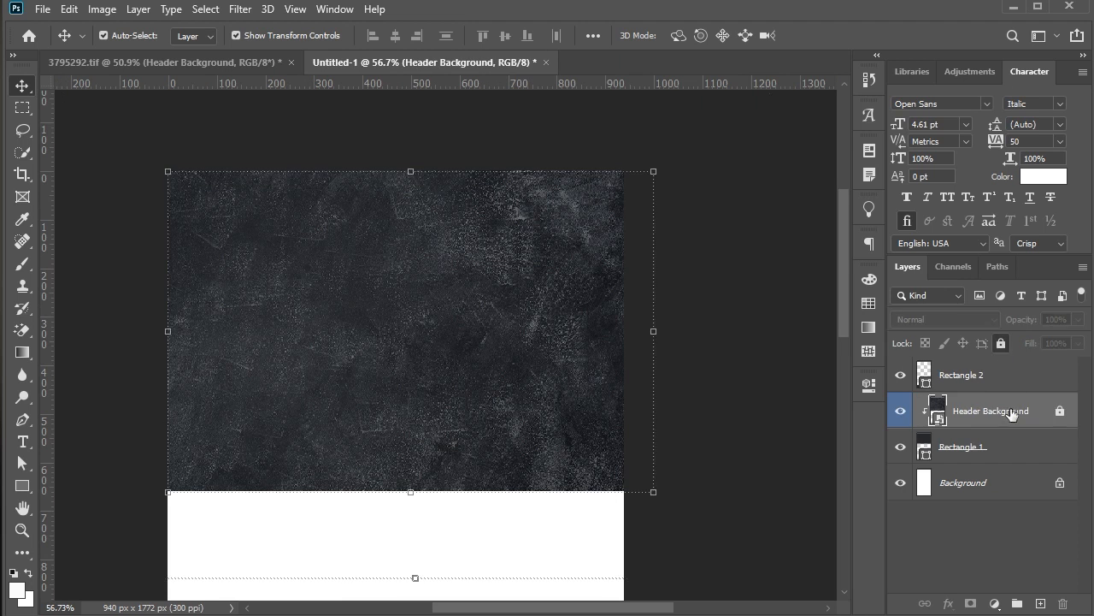
left_click(963, 446)
left_click(1002, 342)
Step: Draw a rectangle about 165 by 41 px near the header's upper right corner, with white fill and 20.5 px corners
scroll(616, 332, "up", 1)
left_click(584, 337)
scroll(494, 209, "up", 5)
key("u")
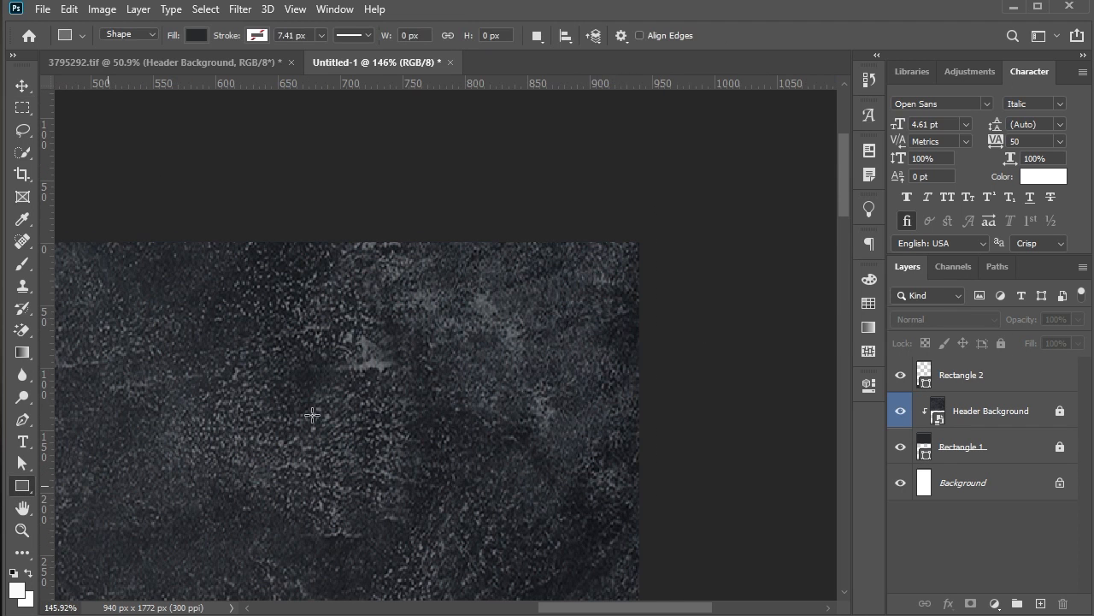
left_click_drag(390, 286, 597, 336)
key("v")
left_click(628, 401)
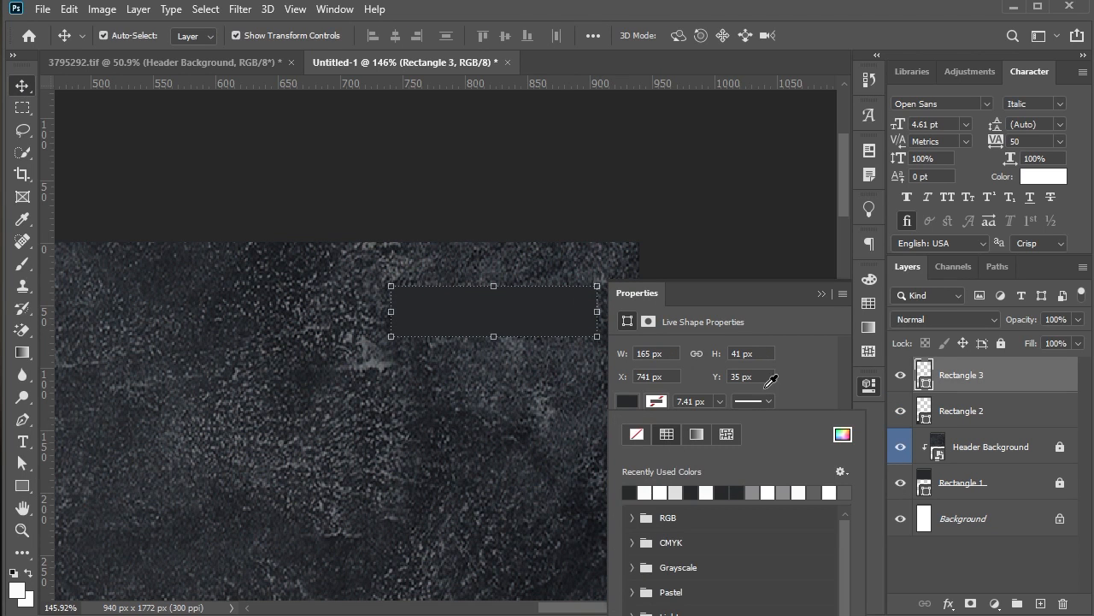
left_click(819, 295)
left_click(821, 294)
left_click(868, 385)
left_click(692, 215)
scroll(555, 350, "up", 1)
Step: Nudge the white rounded bar left, away from the canvas's right edge
key("Left")
key("Left")
key("Left")
key("Left")
key("Left")
key("Left")
key("Left")
key("Left")
key("Left")
key("Left")
key("Left")
key("Left")
key("Left")
key("Left")
key("Left")
key("Left")
key("Left")
left_click(293, 462)
Step: Draw a circle about 24 px in diameter on the header below the white rounded bar
left_click(22, 485)
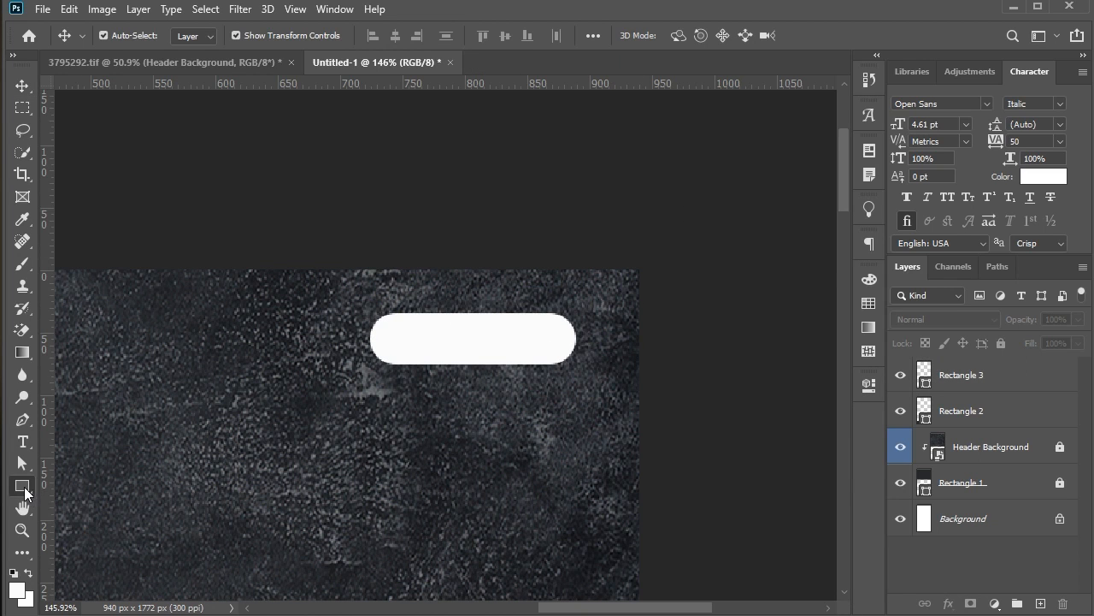
left_click_drag(24, 487, 85, 503)
left_click_drag(405, 432, 434, 464)
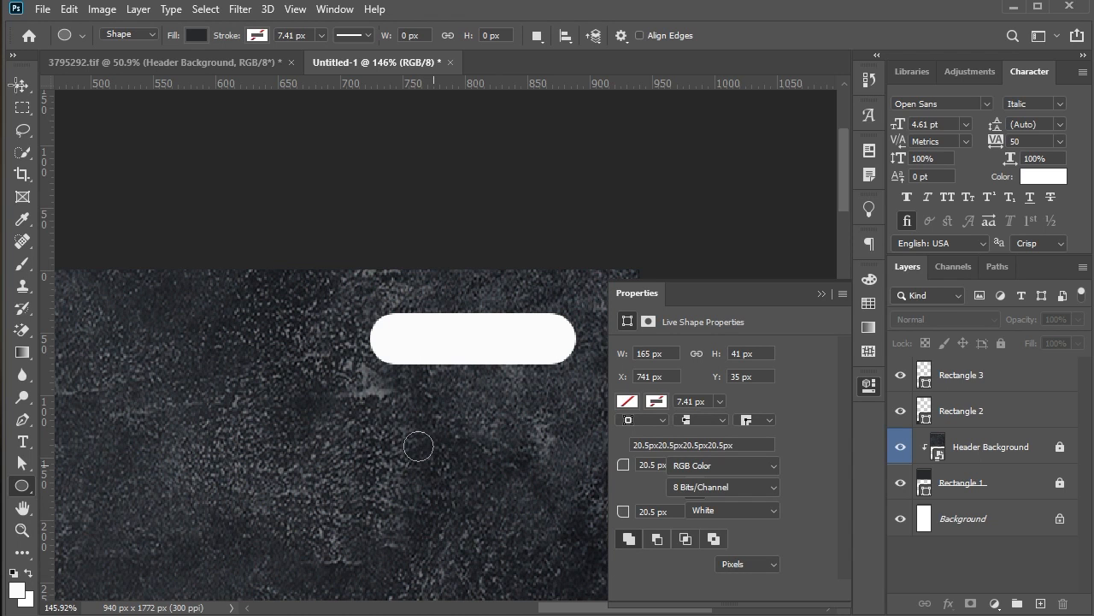
Step: Give the circle no fill and a 3 px dark stroke
left_click(20, 89)
left_click(630, 430)
left_click(638, 461)
left_click(660, 426)
left_click(660, 430)
left_click(676, 462)
left_click(717, 430)
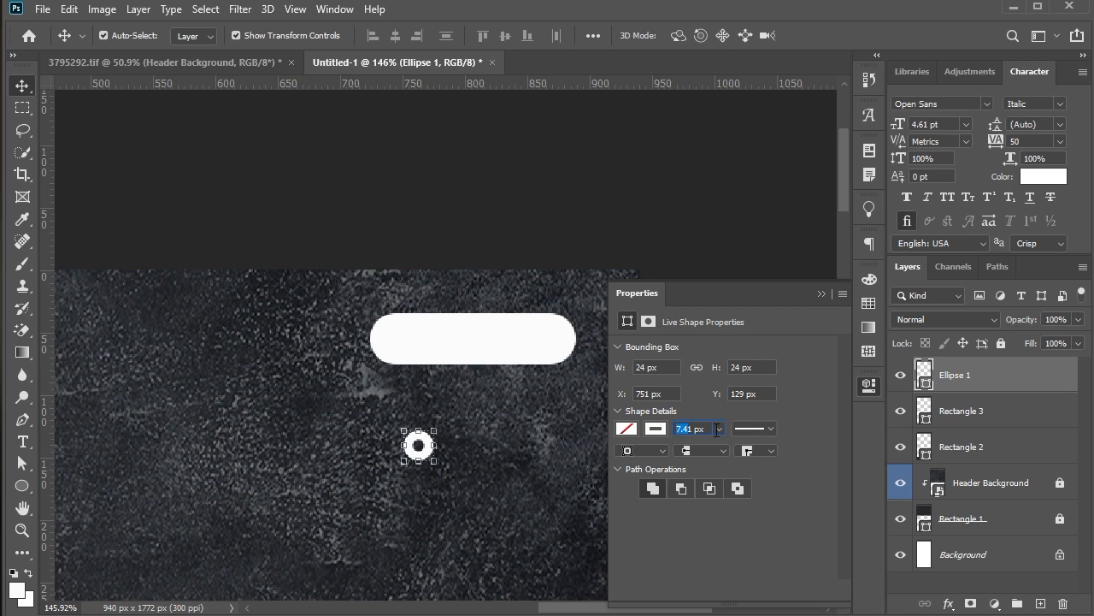
key("Return")
left_click(655, 430)
left_click(631, 520)
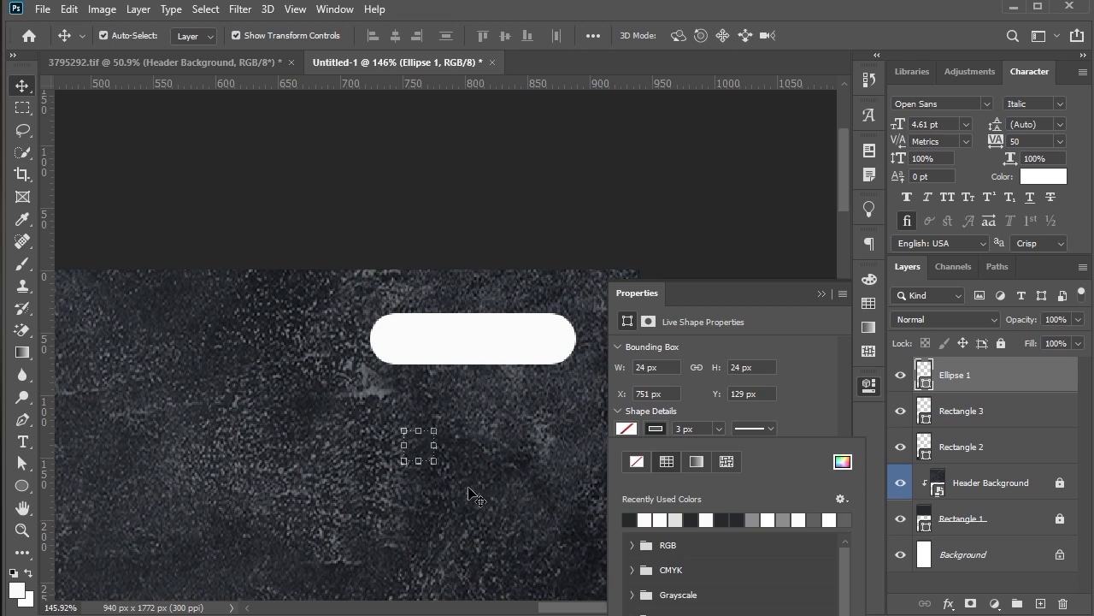
left_click(476, 499)
Step: Move the outlined circle into the right end of the white bar, centred vertically
left_click(434, 438)
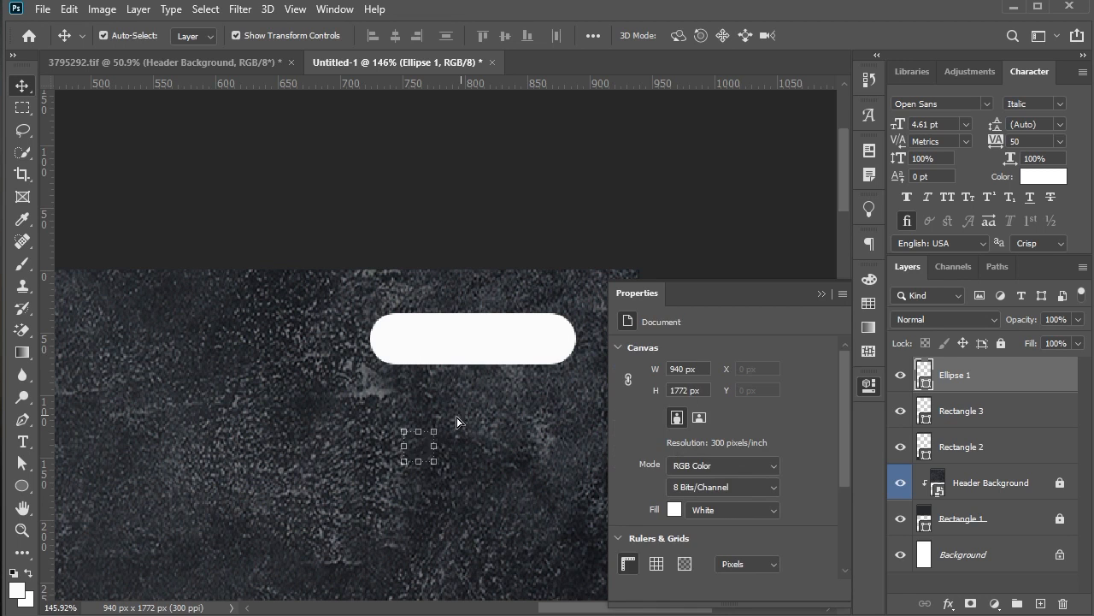
key("ctrl+t")
left_click_drag(433, 439, 533, 345)
key("Return")
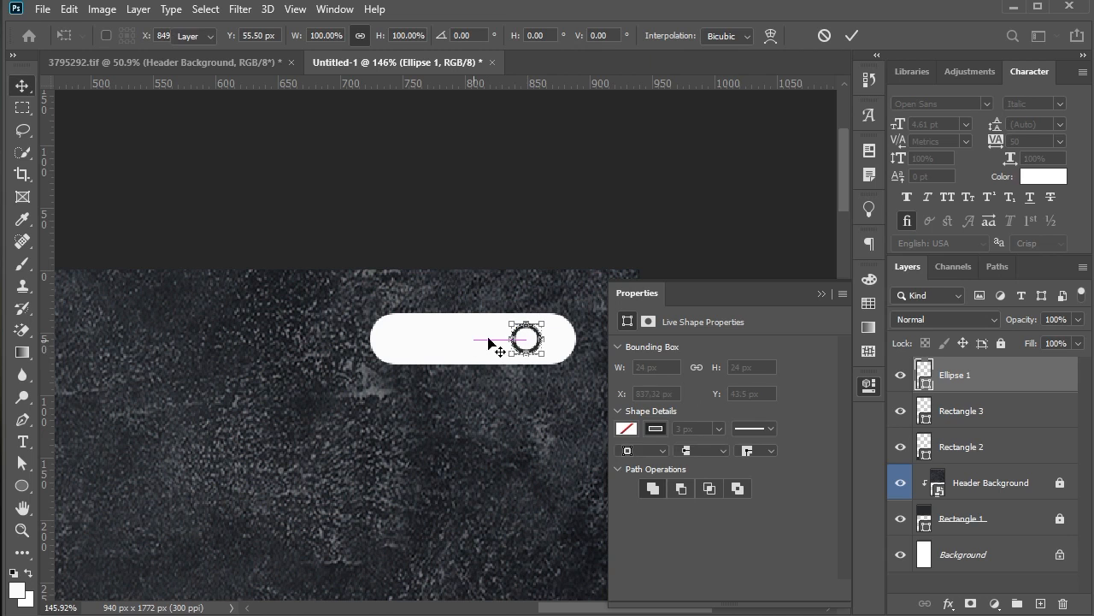
Step: Enlarge the outlined circle slightly and shift it a little left inside the white bar
key("ctrl+t")
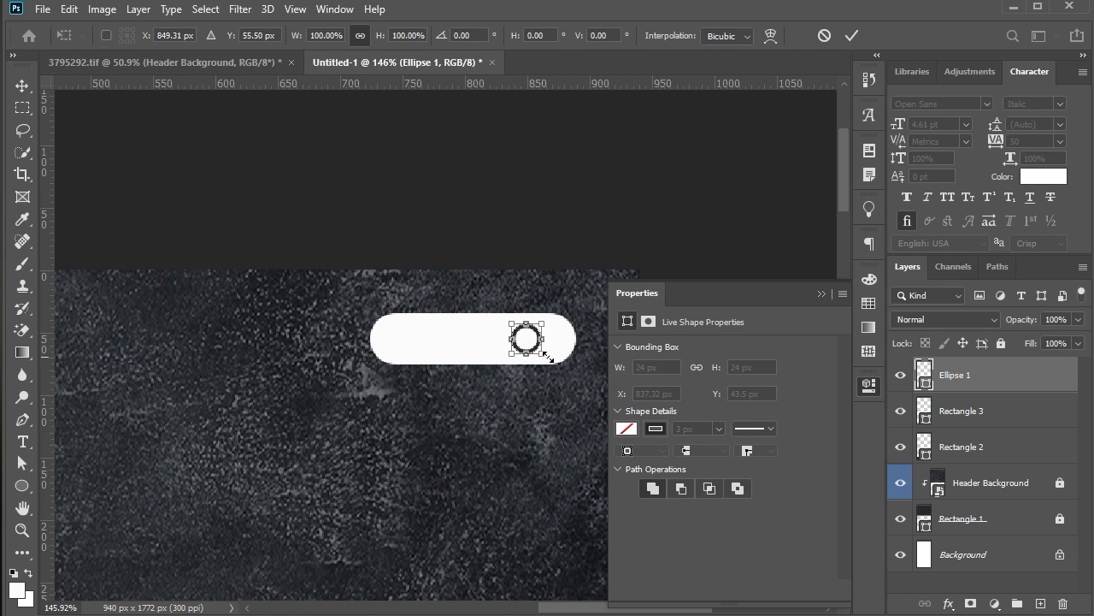
left_click_drag(548, 357, 553, 361)
key("Return")
left_click(821, 293)
left_click(684, 318)
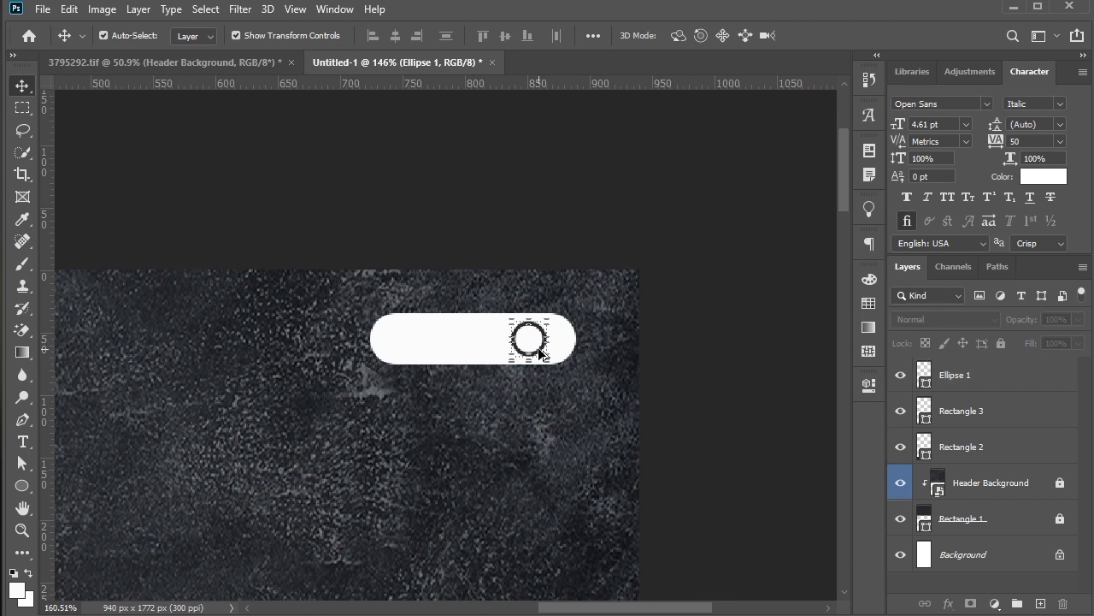
scroll(539, 351, "up", 10)
mouse_move(500, 366)
left_mouse_down()
mouse_move(474, 367)
mouse_move(495, 367)
left_mouse_up()
Step: Draw a dark rectangle about 14 by 5 px from the circle's right side as the magnifier handle
left_click(45, 482)
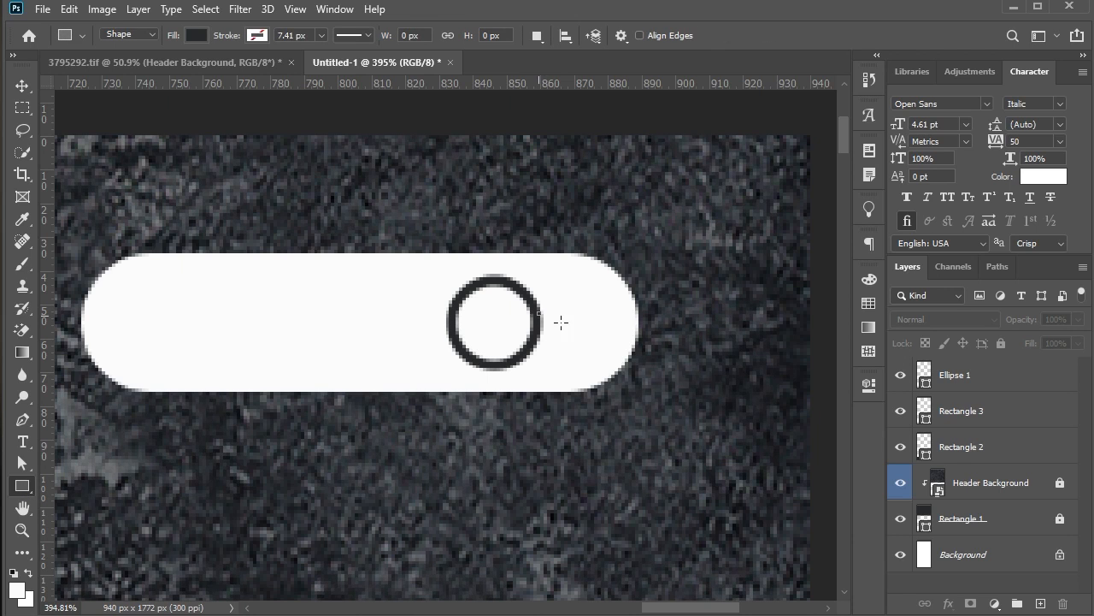
left_click_drag(538, 312, 584, 322)
key("v")
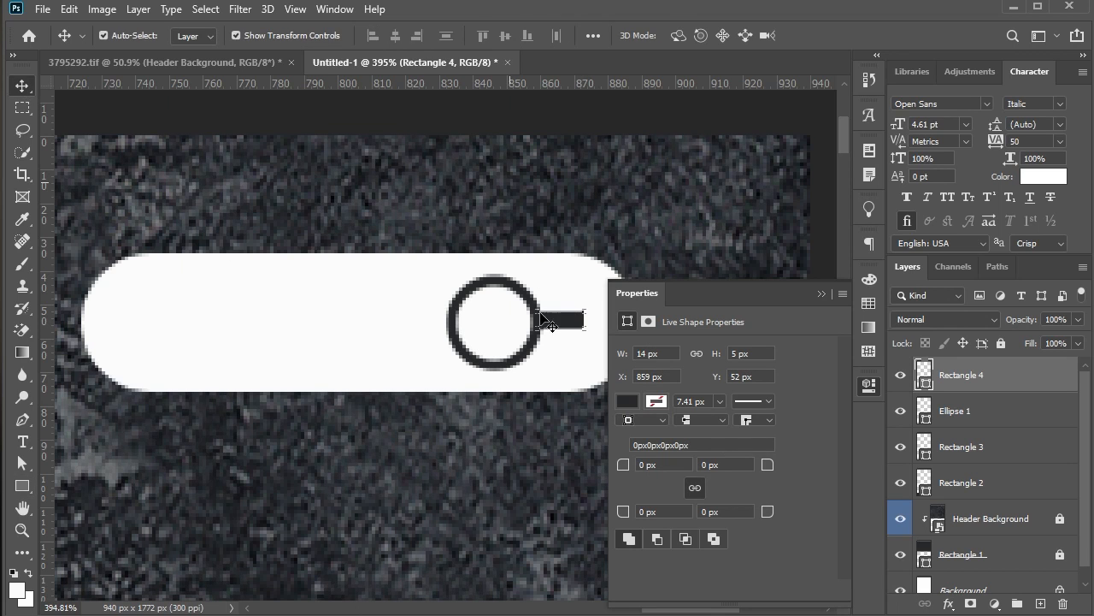
left_click(823, 295)
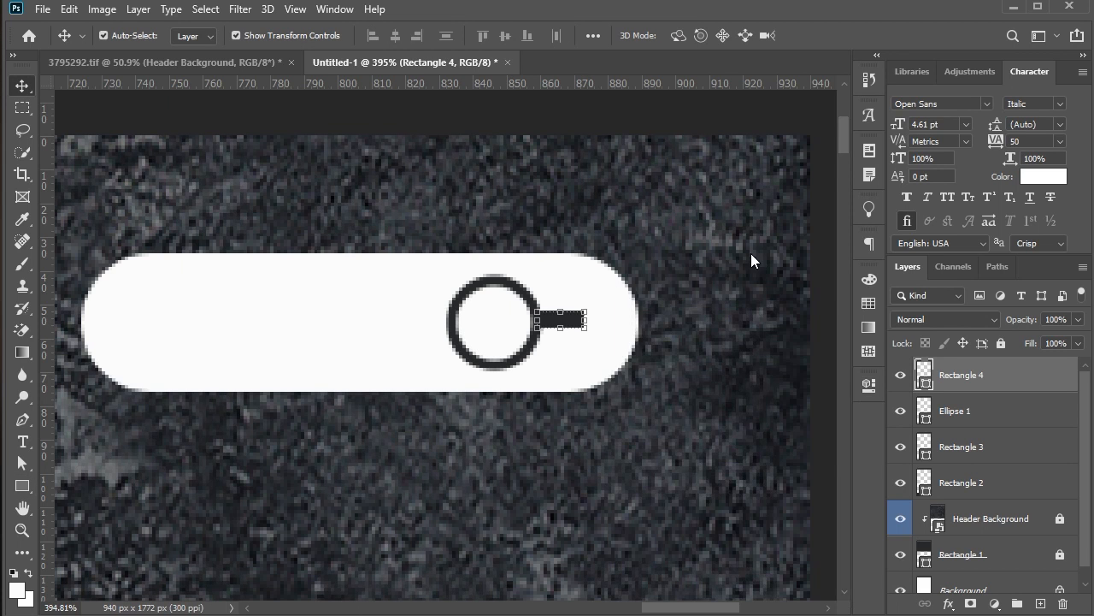
Step: Reduce the handle's height to about 70.1% and nudge it 1 px left into the circle
scroll(572, 327, "up", 3)
left_click_drag(528, 297, 527, 306)
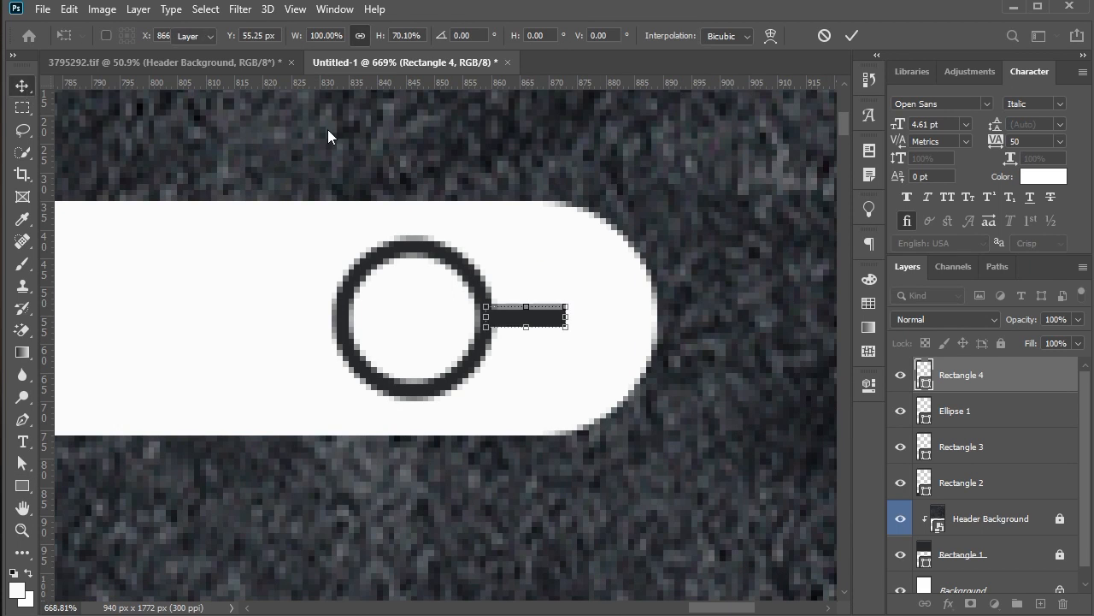
left_click(24, 88)
key("Left")
Step: Select the magnifier's circle and handle together and convert them to one smart object
left_click(426, 250)
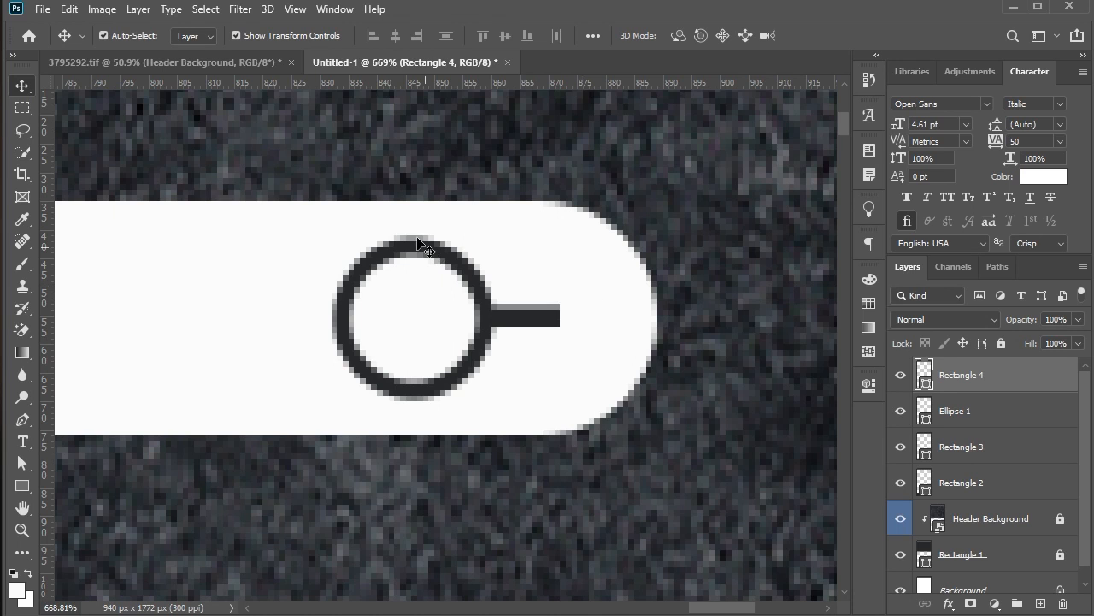
left_click(464, 272, "shift")
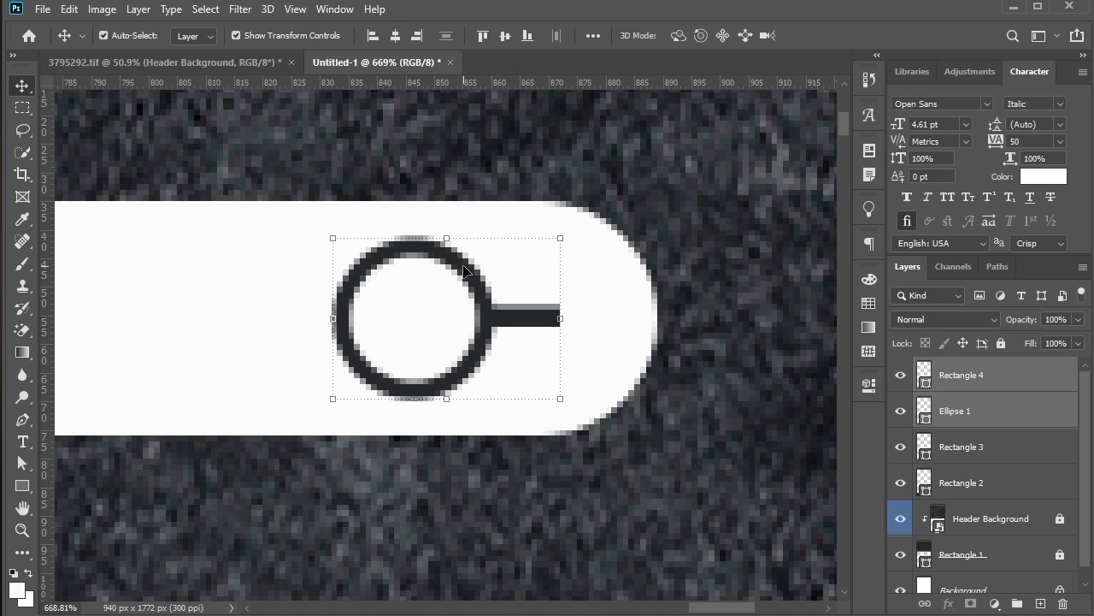
right_click(999, 412)
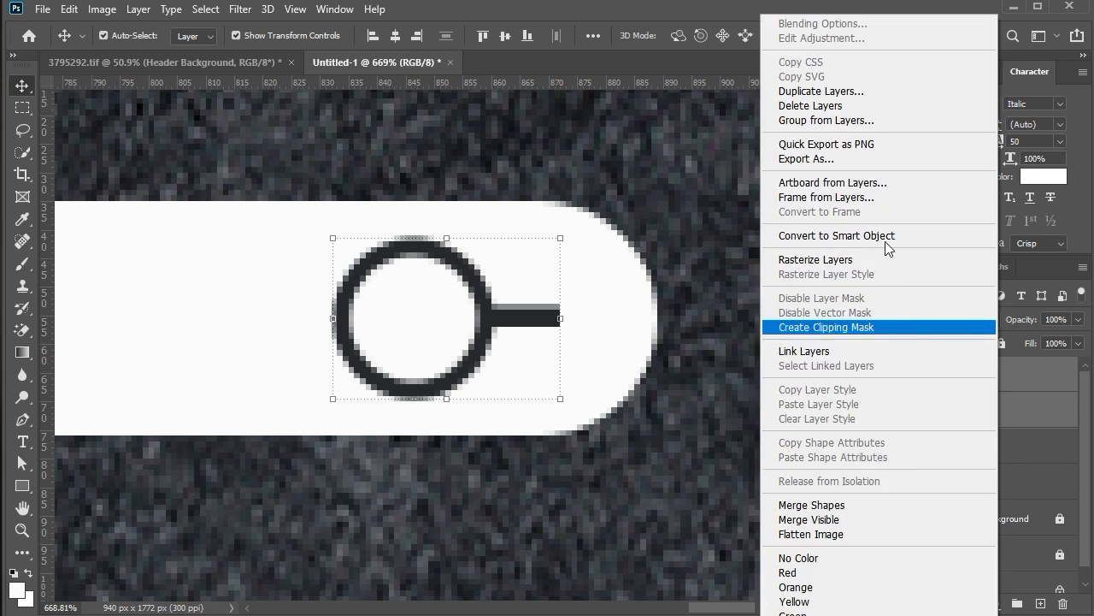
left_click(890, 432)
Step: Scale the magnifier icon down to about 89.53%, rotate it so its handle slants down-right, and position it in the white bar's right end
left_click_drag(560, 319, 540, 319)
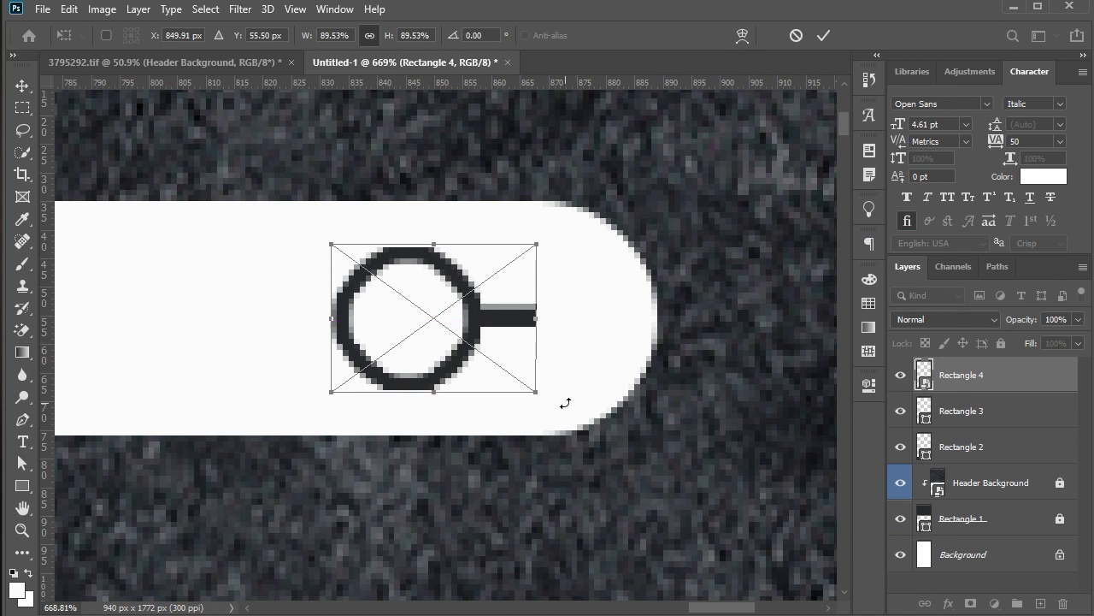
left_click_drag(564, 402, 500, 460)
left_click_drag(456, 339, 503, 344)
left_click_drag(355, 313, 368, 313)
left_click_drag(499, 352, 507, 341)
key("Return")
left_click(732, 272)
scroll(741, 272, "down", 4)
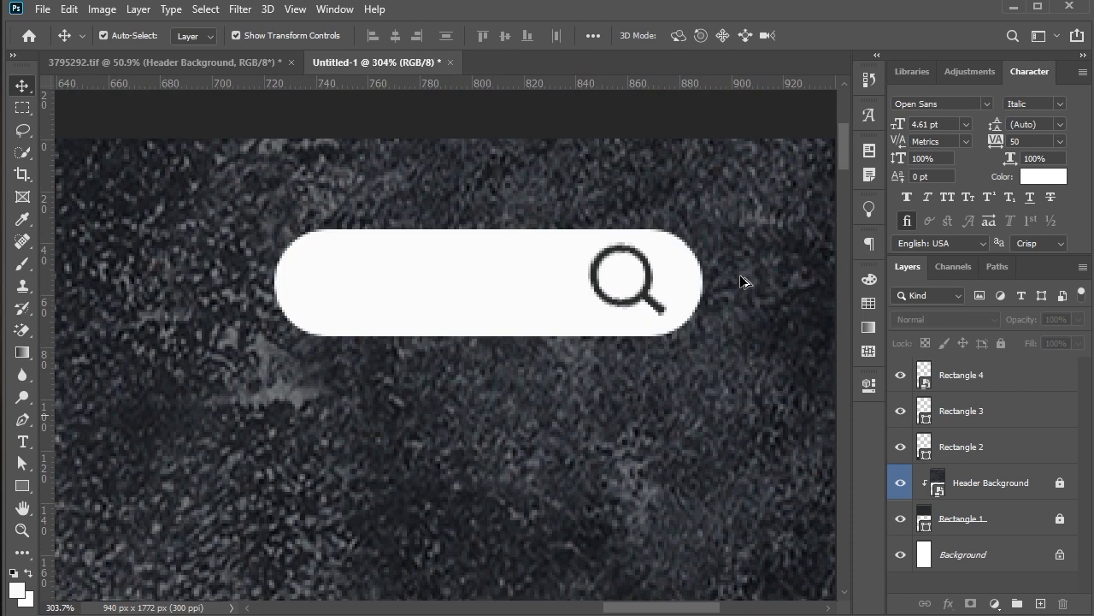
Step: Select the white search bar together with its magnifier icon and move them up slightly in the header
scroll(740, 282, "down", 5)
left_click(640, 163)
left_click_drag(640, 158, 613, 173)
key("ctrl+t")
key("Return")
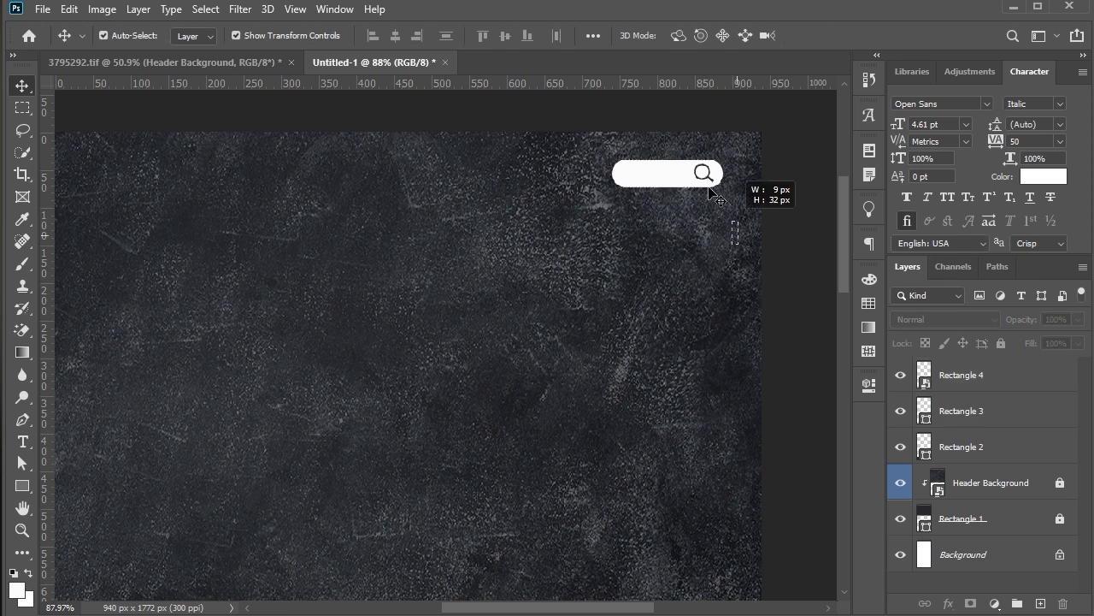
left_click(715, 309)
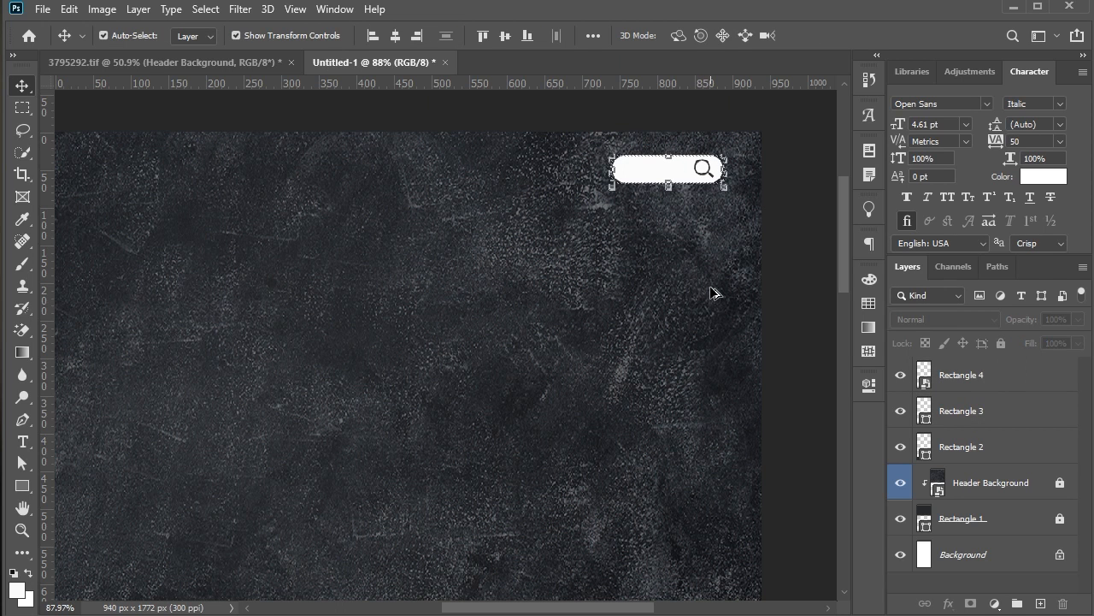
Step: Scale the spaghetti plate image to 29.94% and move it left and down below the search bar
scroll(703, 278, "down", 3)
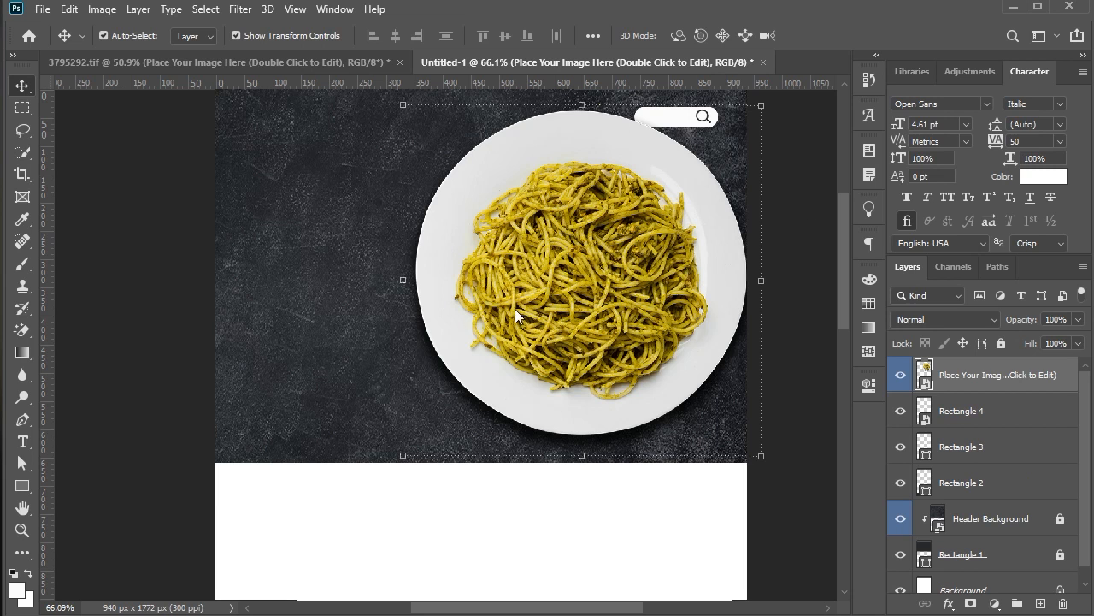
left_click_drag(401, 278, 483, 280)
left_click_drag(482, 142, 490, 151)
key("Left")
key("Left")
key("Left")
key("Left")
key("Left")
key("Left")
key("Left")
key("Left")
key("Left")
key("Left")
key("Down")
key("Down")
key("Down")
key("Down")
key("Down")
key("Down")
key("Down")
key("Down")
key("Down")
key("Down")
key("Down")
key("Down")
key("Down")
key("Down")
key("Down")
key("Down")
key("Down")
key("Down")
key("Down")
key("Down")
key("Down")
key("Down")
key("Down")
key("Down")
key("Down")
key("Down")
key("Down")
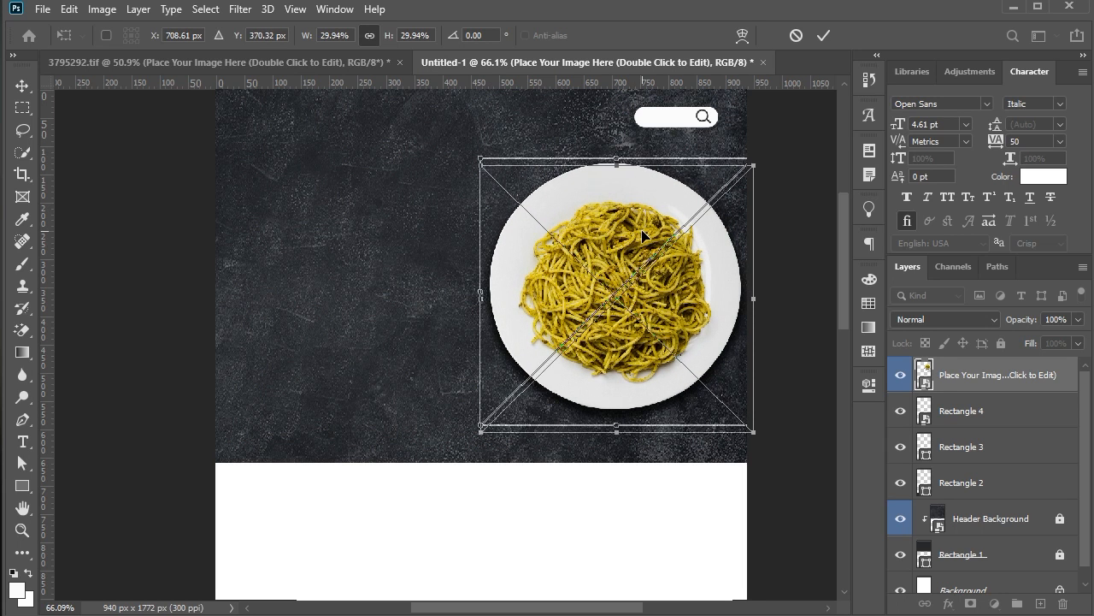
key("Left")
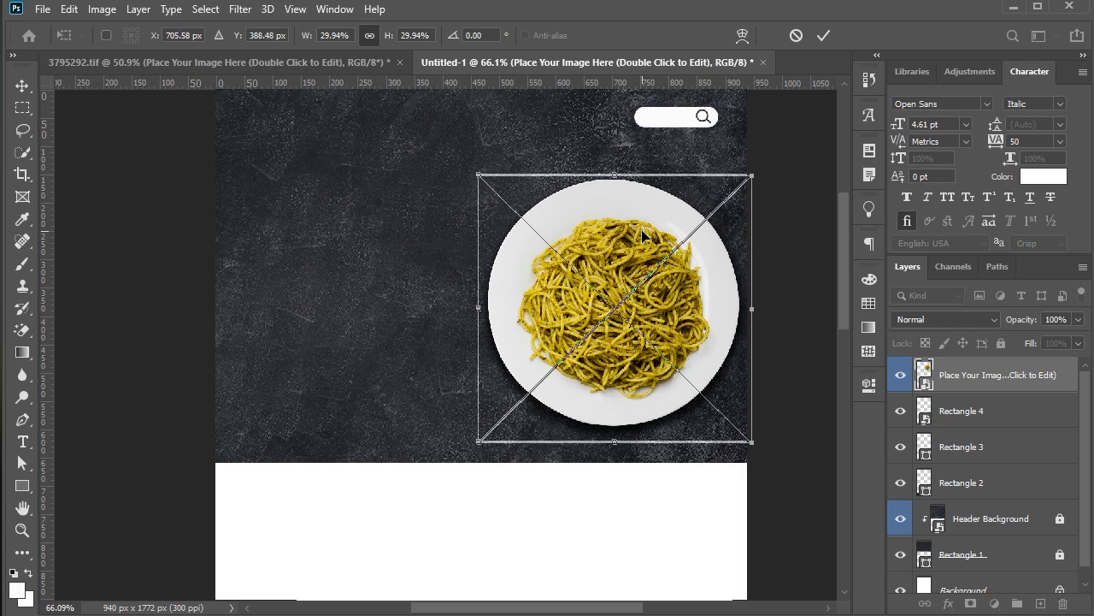
key("Return")
left_click(815, 320)
Step: Extend the lower edge of the header rectangle (Rectangle 1) slightly down into the white area
scroll(815, 321, "up", 3)
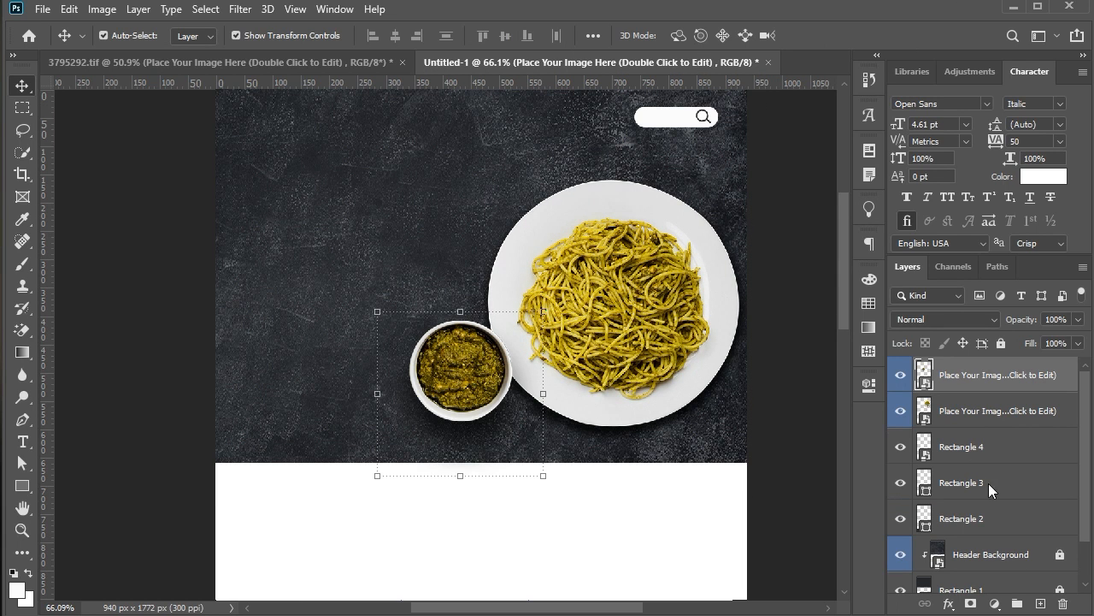
left_click(996, 412)
left_click(1063, 595)
left_click_drag(496, 463, 949, 482)
key("Return")
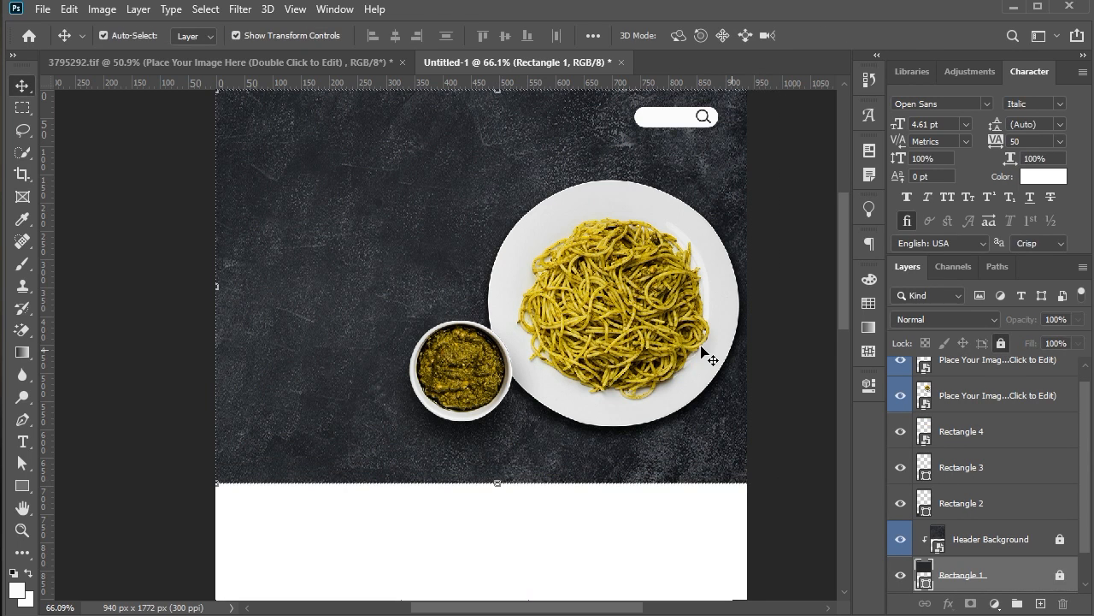
Step: Reduce the spaghetti plate image to 27.85% and move it slightly lower in the header
left_click(704, 354)
key("ctrl+t")
left_click_drag(748, 439, 730, 420)
left_click_drag(682, 319, 682, 353)
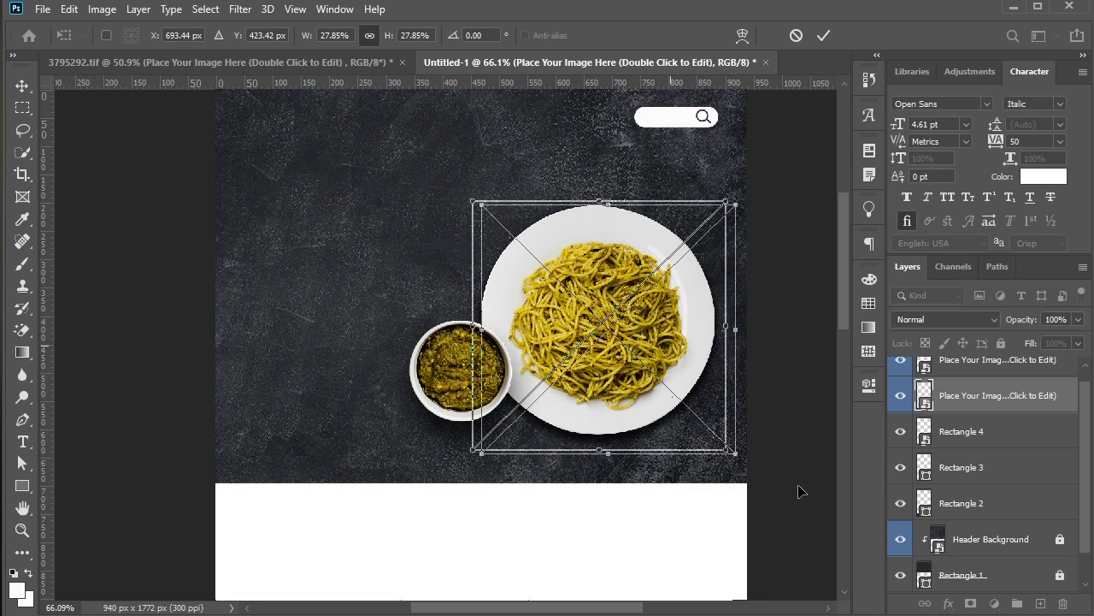
key("Return")
Step: Scale the pesto bowl image to about 50% and place it beside the plate's lower left side
left_click(446, 381)
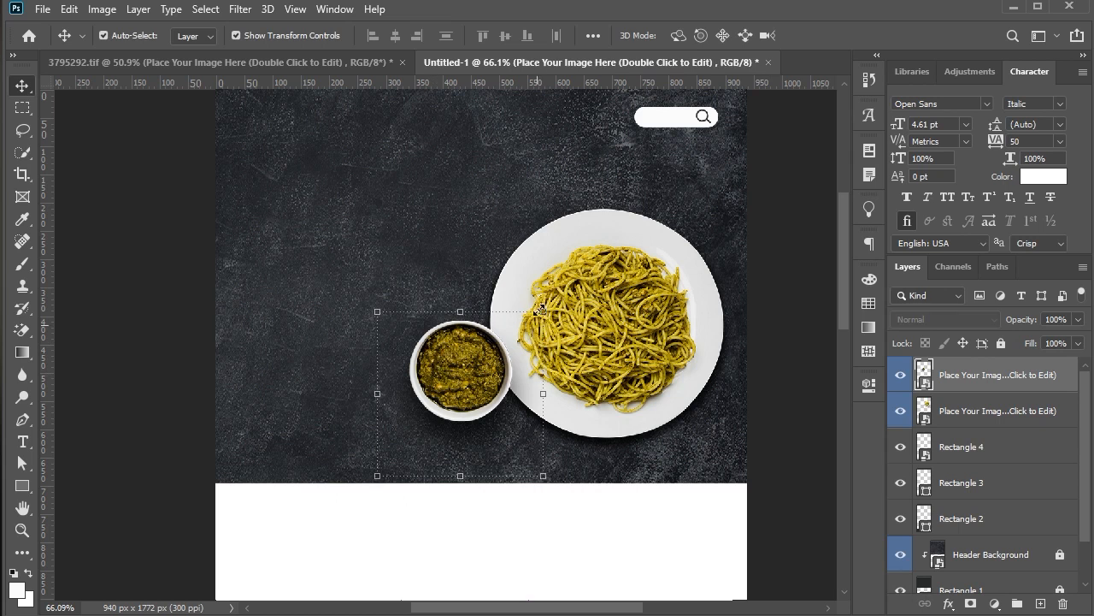
left_click_drag(543, 309, 498, 320)
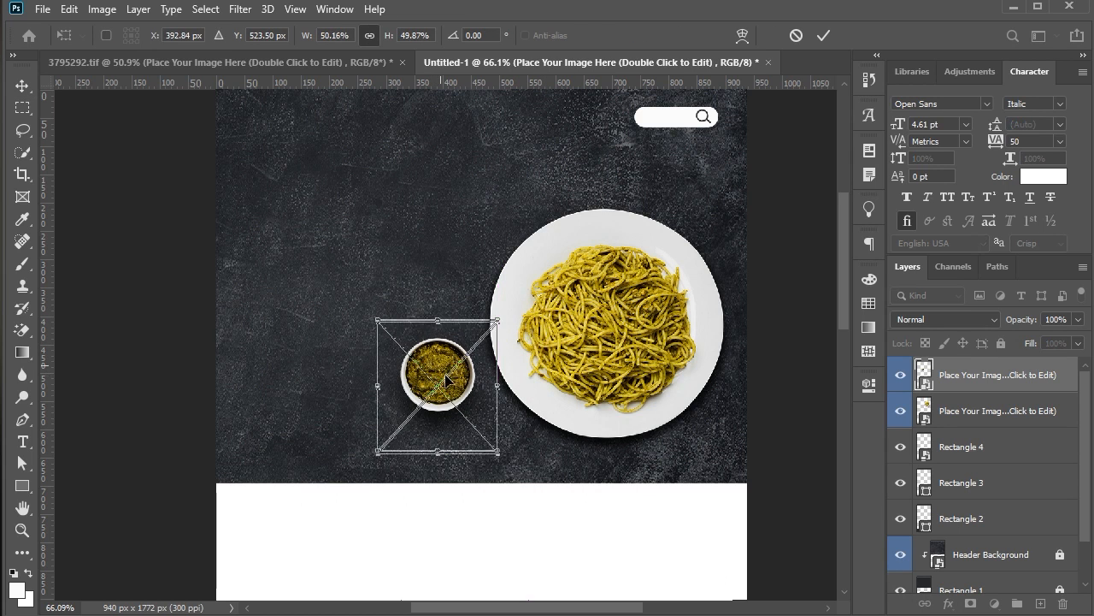
left_click_drag(439, 375, 454, 398)
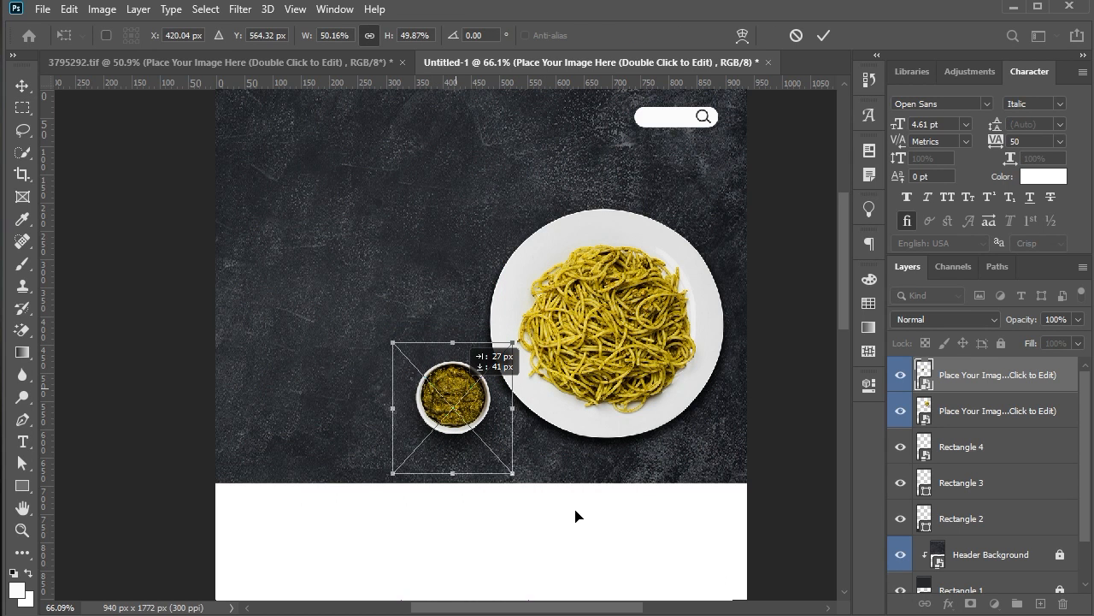
key("Return")
left_click(776, 347)
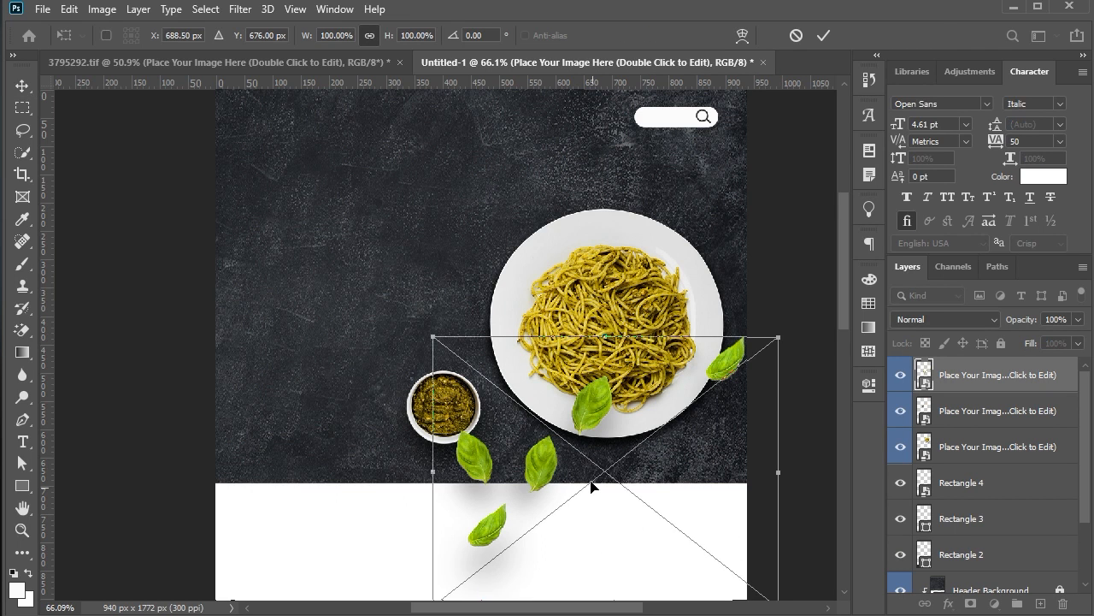
Step: Scale the basil leaves image to 84.10% and place the leaves across the plate's lower edge and the header's bottom
scroll(591, 486, "down", 1)
left_click_drag(608, 565, 607, 521)
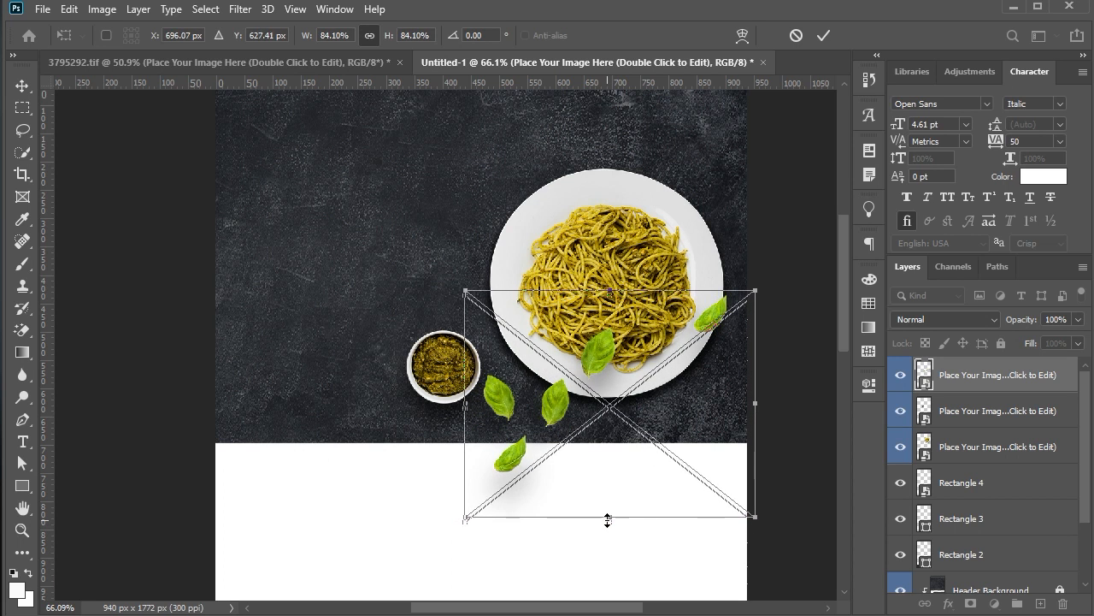
key("Return")
Step: Select the spaghetti plate and pesto bowl together and move them up in the header
left_click(669, 331)
left_click(425, 367, "shift")
key("Up")
key("Up")
key("Up")
key("Up")
key("Up")
key("Up")
key("Up")
key("Up")
key("Up")
key("Up")
key("Up")
key("Up")
key("Up")
key("Up")
key("Up")
key("Up")
key("Up")
key("Up")
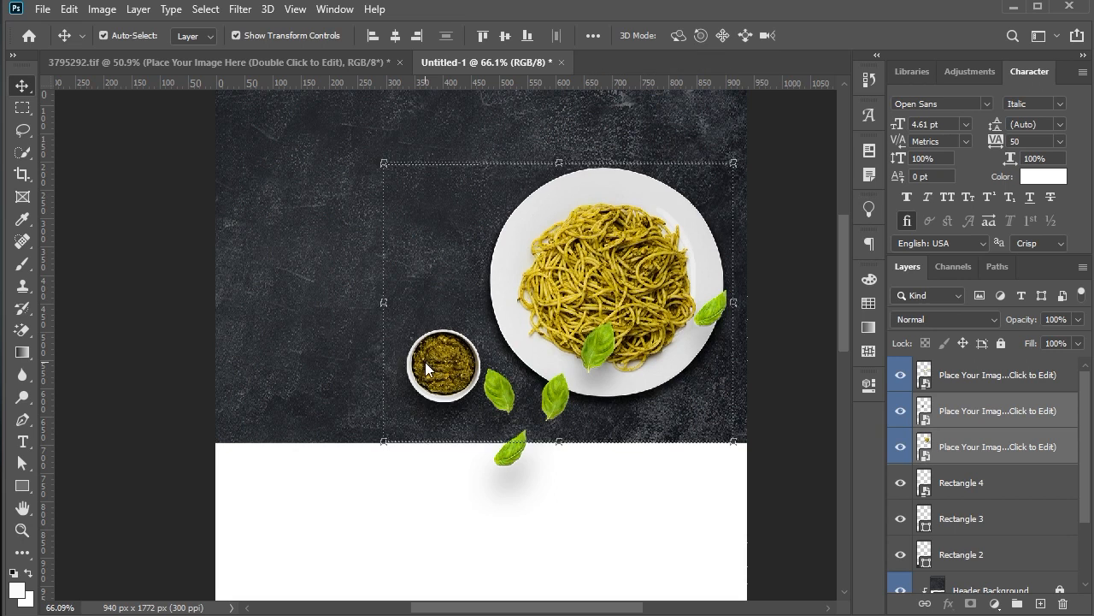
key("Up")
key("Up")
key("Up")
key("Up")
key("Up")
key("Up")
key("Up")
key("Up")
key("Up")
key("Up")
key("Up")
key("Up")
key("Up")
key("Up")
key("Up")
key("Up")
key("Up")
key("Up")
key("Up")
key("Up")
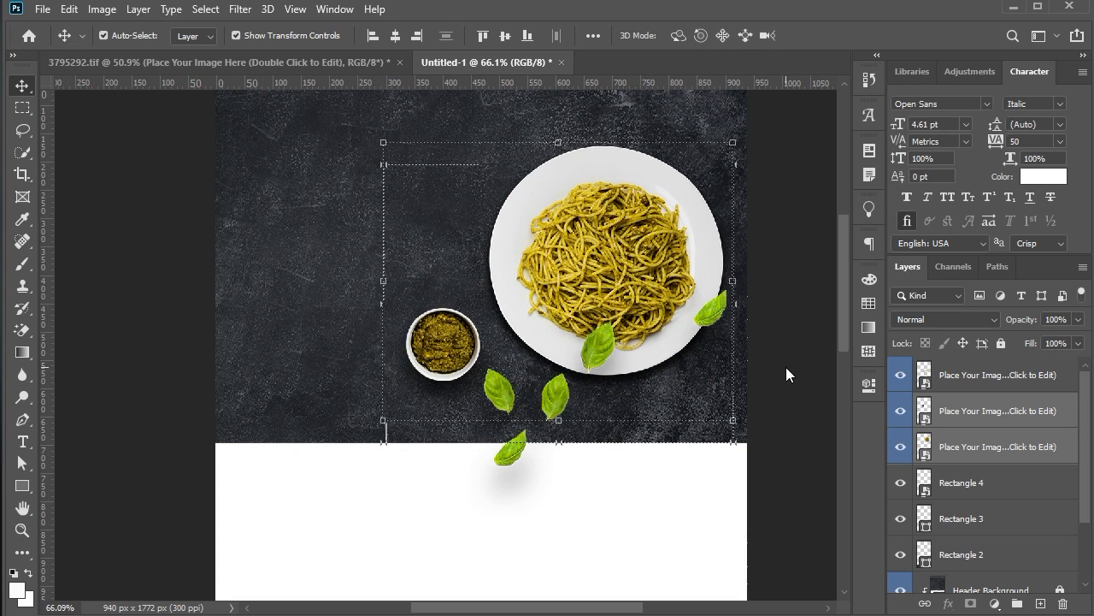
key("Up")
key("Up")
key("Up")
key("Up")
key("Up")
key("Up")
Step: Move the pesto bowl alone slightly right, closer to the spaghetti plate
left_click(423, 324)
key("Right")
key("Right")
key("Right")
key("Right")
key("Right")
key("Right")
key("Right")
key("Right")
key("Right")
key("Right")
key("Right")
key("Right")
key("Right")
key("Right")
key("Right")
key("Right")
key("Right")
key("Right")
key("Right")
key("Right")
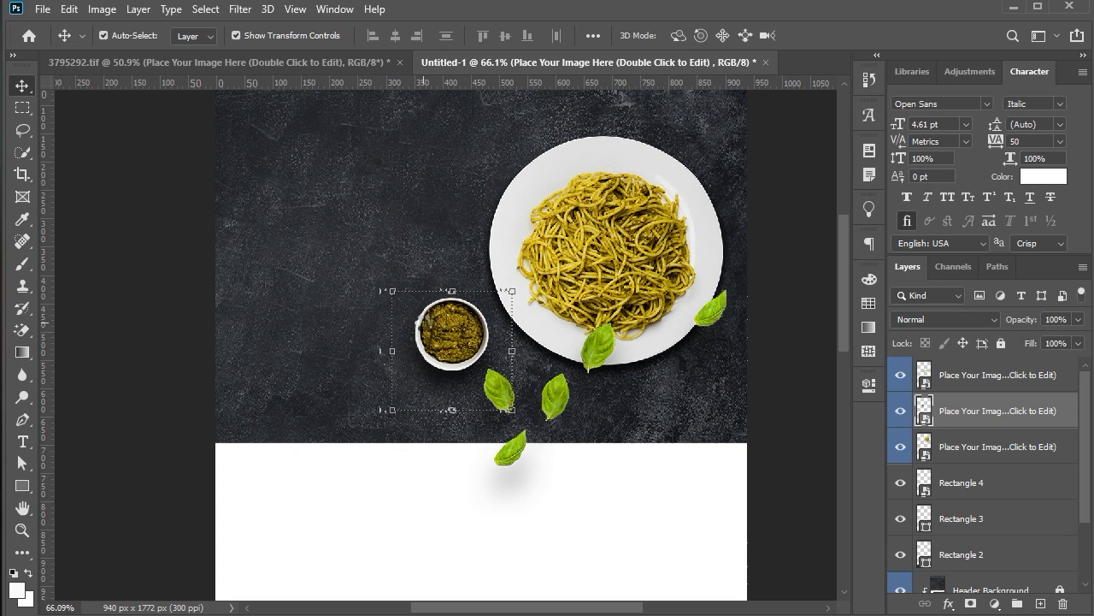
Step: Nudge the pesto bowl slightly down and right so it sits closer to the plate and the basil leaves
key("Down")
key("Down")
key("Down")
key("Down")
key("Down")
key("Down")
key("Down")
key("Down")
key("Down")
key("Down")
key("Down")
key("Down")
key("Down")
key("Right")
key("Right")
key("Right")
key("Right")
key("Right")
key("Right")
key("Right")
key("Right")
key("Right")
key("Right")
key("Right")
key("Right")
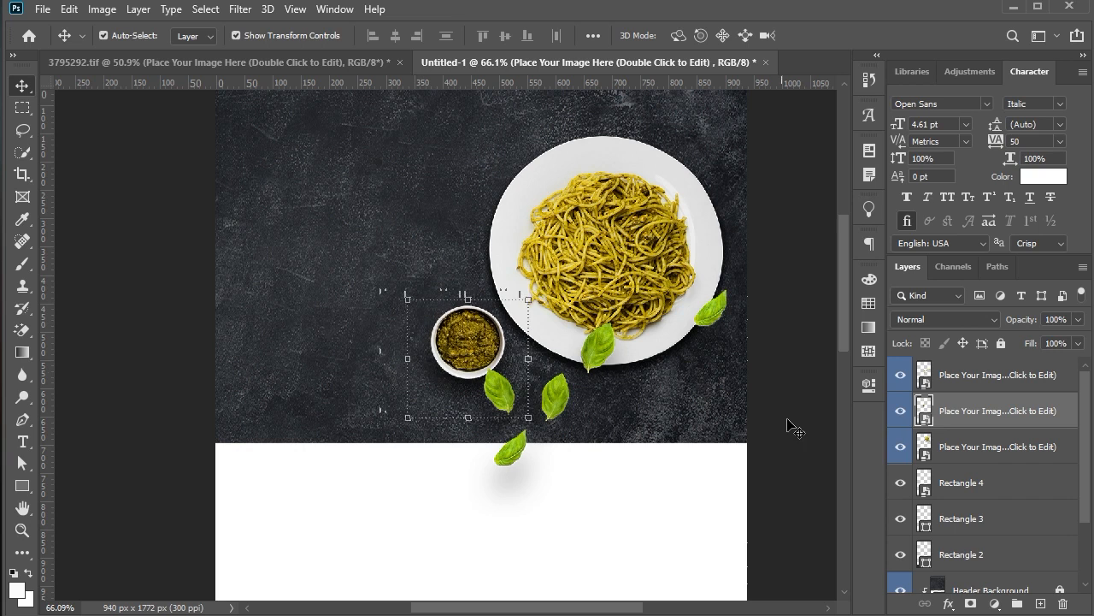
left_click(777, 411)
Step: Shorten the white search bar slightly from its left end, keeping the magnifier icon in place
scroll(778, 412, "up", 1)
scroll(777, 411, "up", 5)
left_click_drag(752, 193, 670, 143)
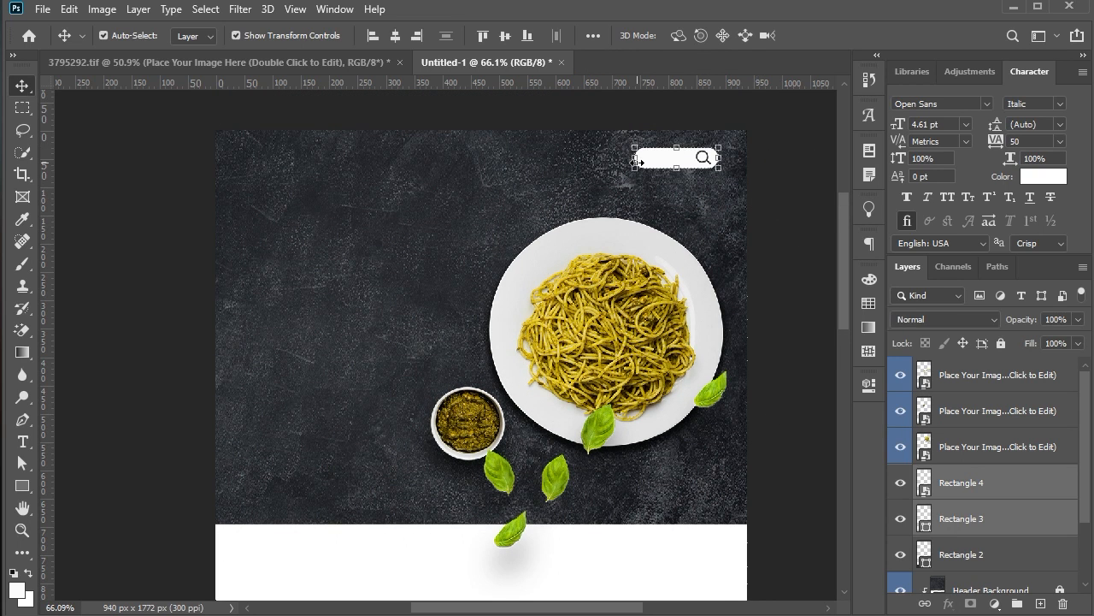
left_click(636, 163)
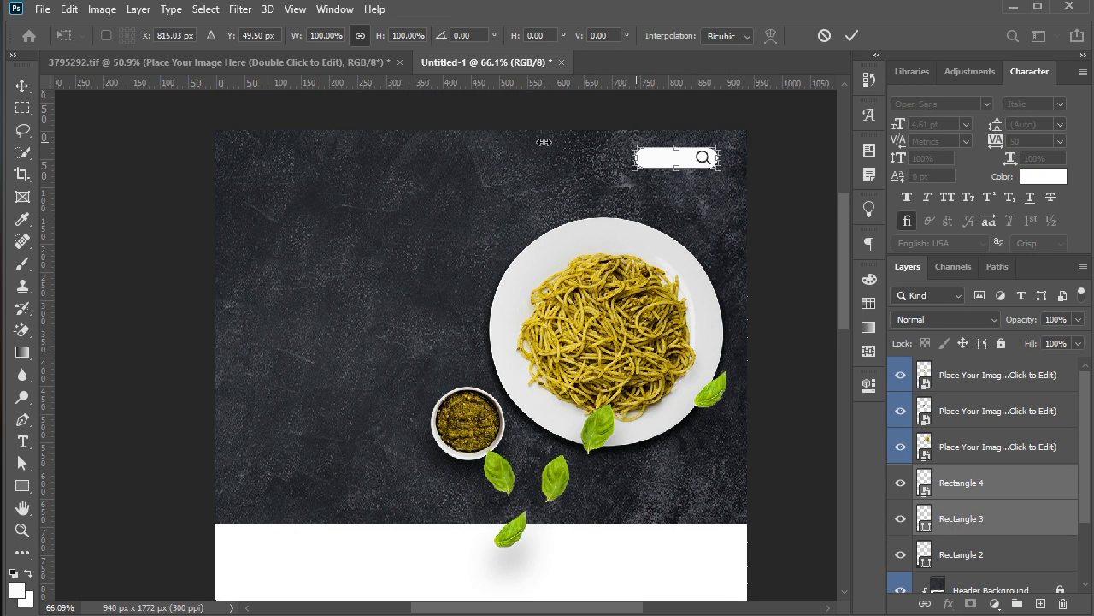
left_click_drag(636, 158, 644, 159)
key("Return")
left_click(799, 271)
Step: Add the navigation text Home, Menu, Our Story, Contact Us in white Open Sans Bold 4 pt across the header's top
scroll(799, 271, "down", 1)
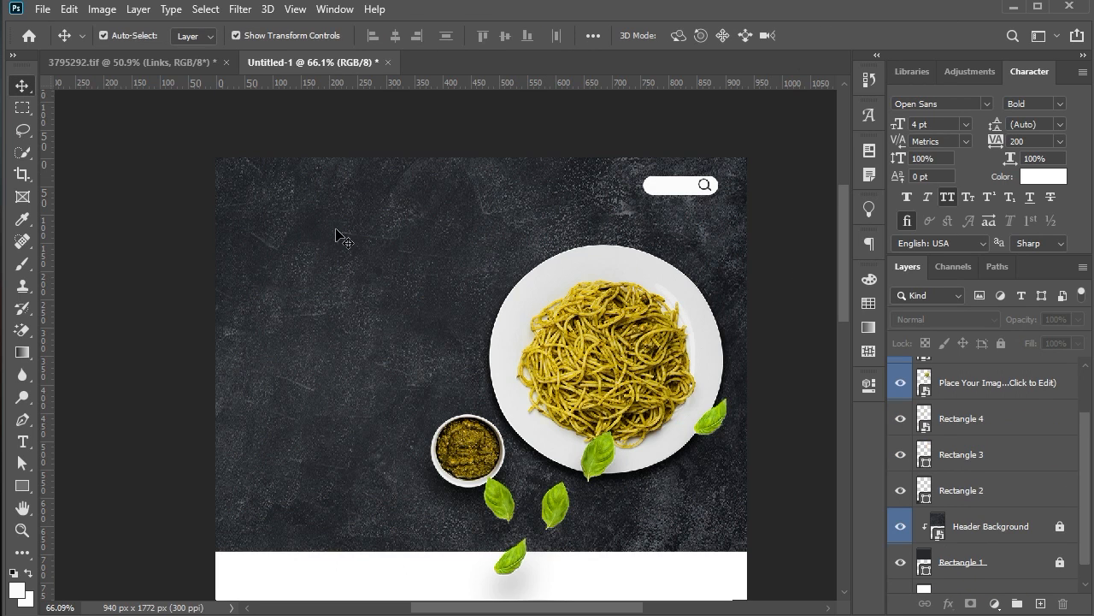
key("t")
left_click(364, 185)
right_click(366, 188)
left_click(391, 250)
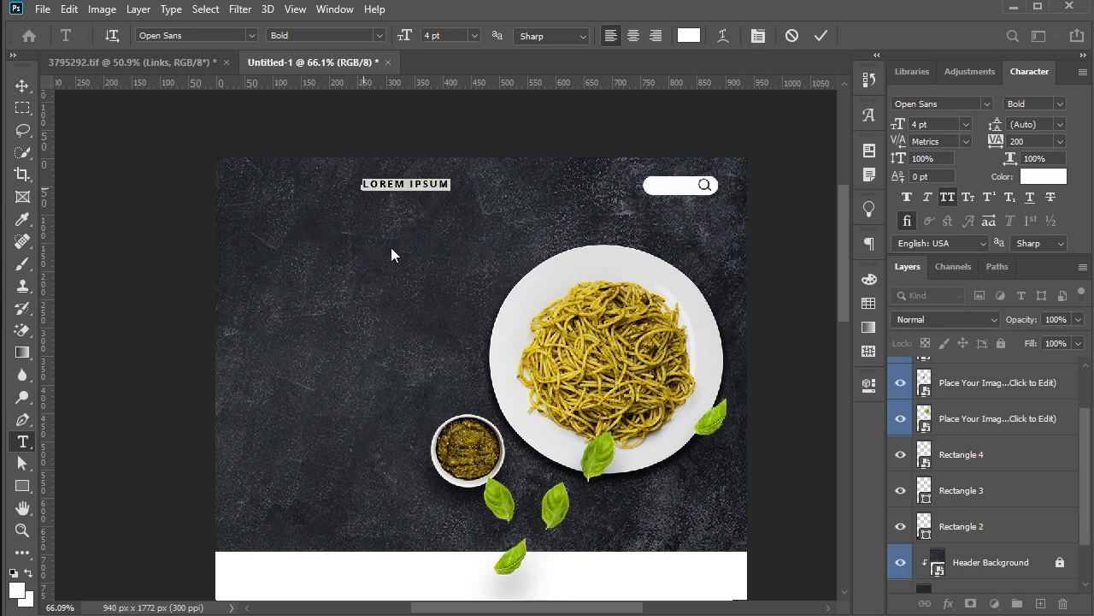
key("ctrl+Return")
key("v")
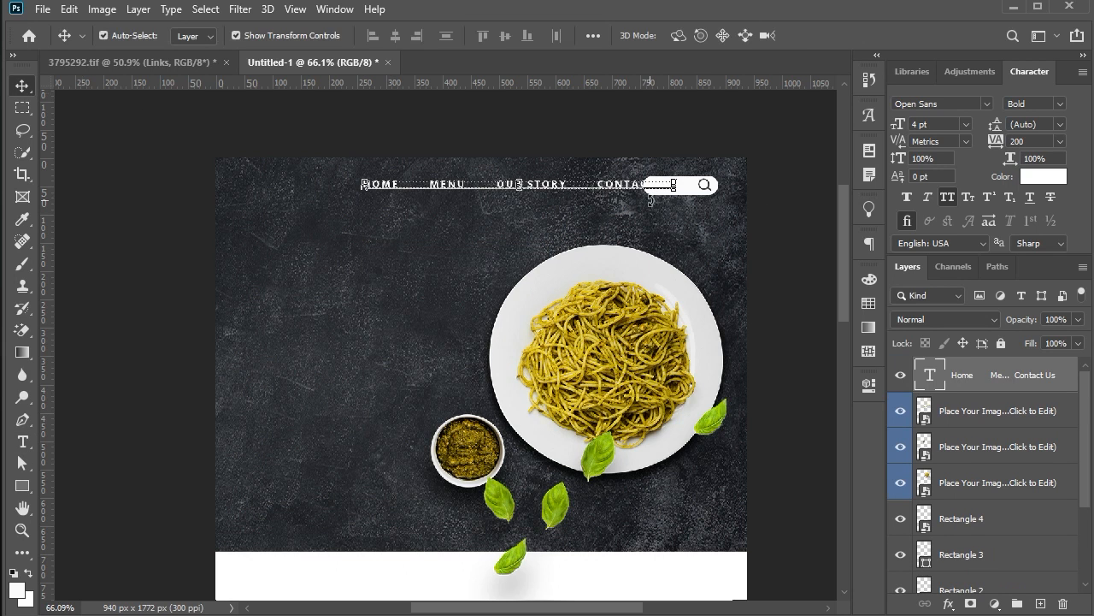
Step: Move the navigation links left so they no longer overlap the search bar
key("shift+Left")
key("shift+Left")
key("shift+Left")
key("shift+Left")
key("shift+Left")
key("shift+Left")
key("shift+Left")
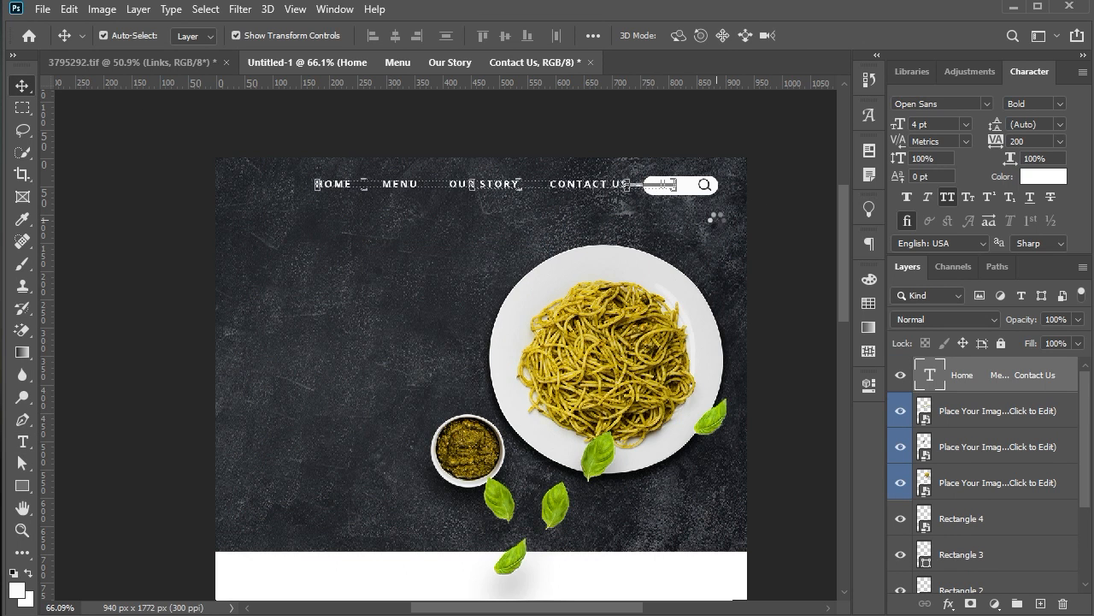
Step: Scale the navigation links to about 87.97%, keeping their right end beside the search bar
left_click_drag(684, 229, 564, 177)
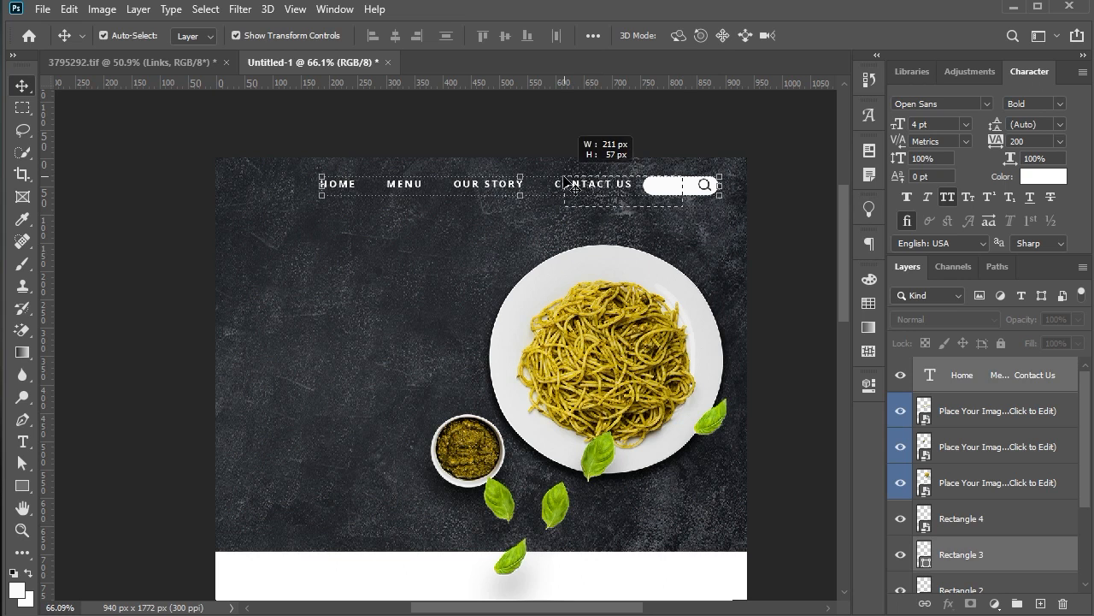
left_click(779, 242)
left_click(369, 190)
left_click_drag(321, 186, 362, 186)
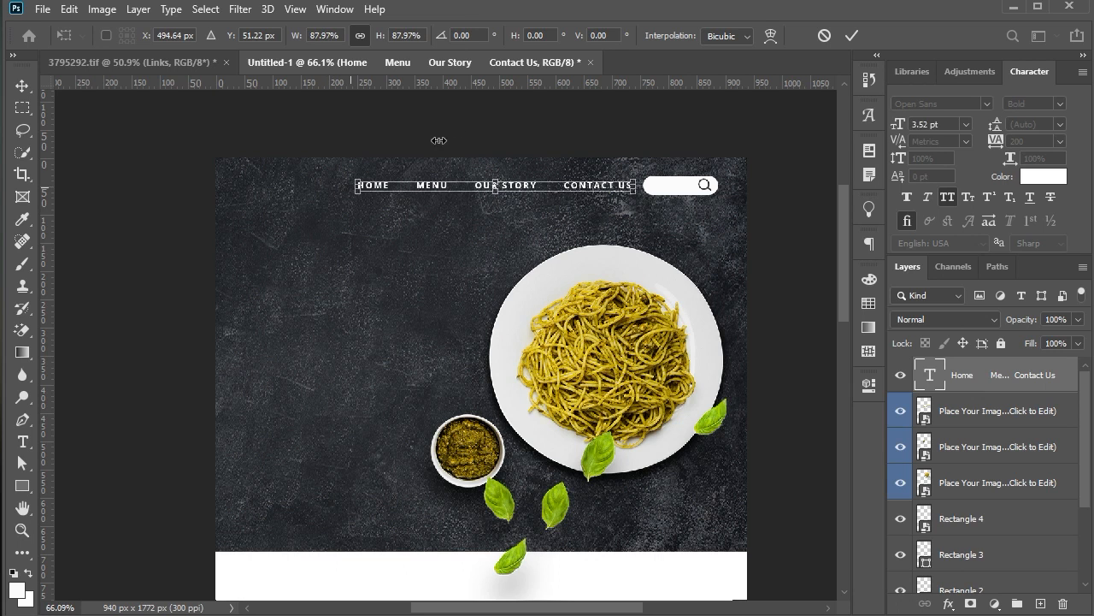
key("Return")
left_click(457, 148)
Step: Add the white title "Italian Food" in Reey Regular 14.23 pt and place it left of the spaghetti plate
scroll(457, 149, "down", 1)
scroll(458, 148, "down", 3)
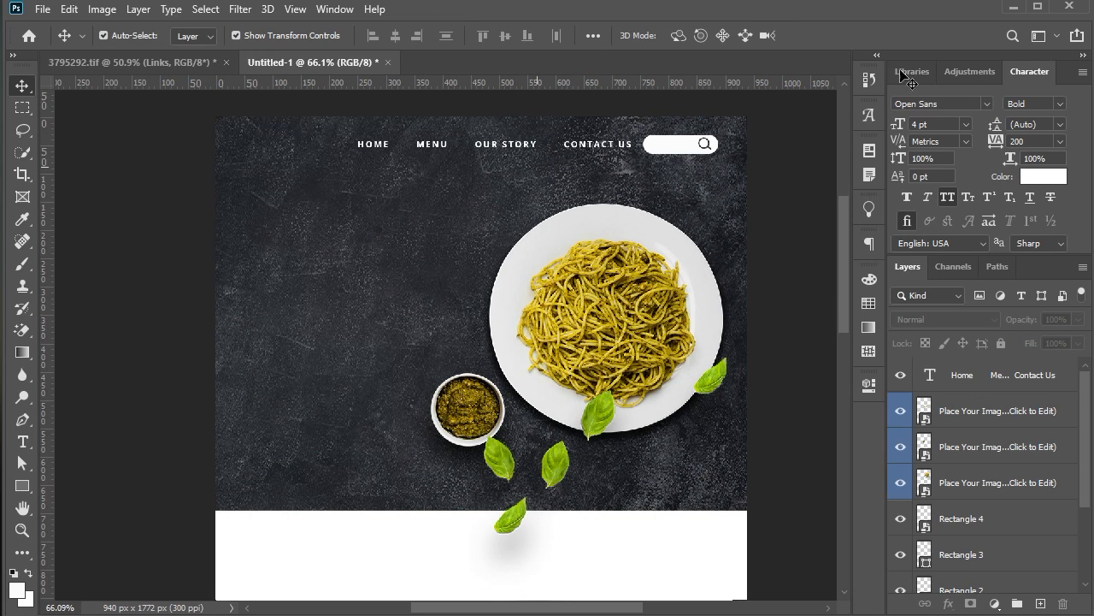
left_click(25, 442)
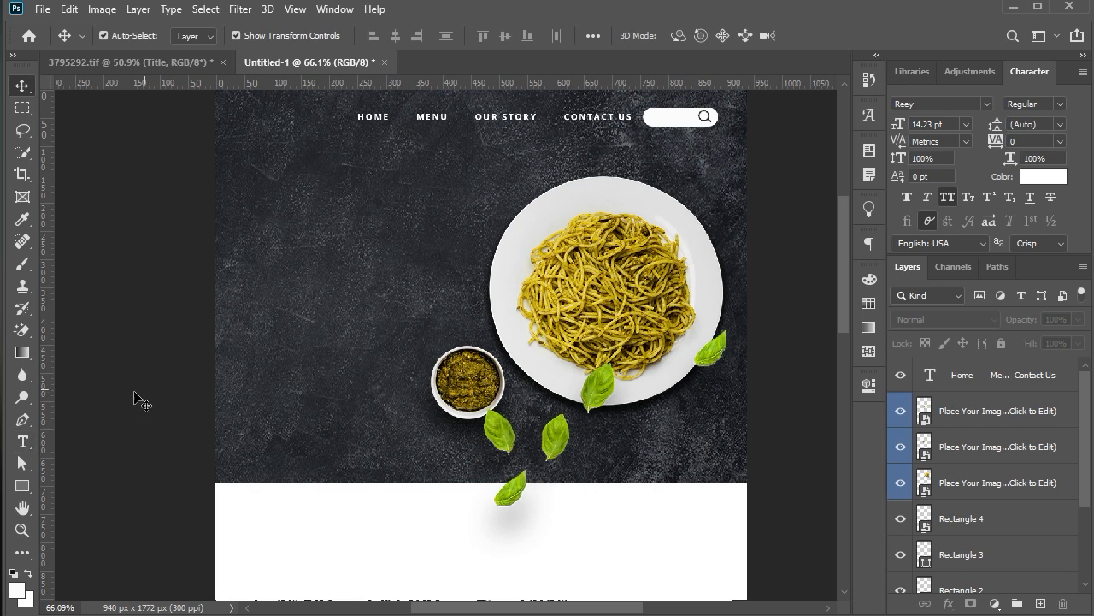
left_click(271, 296)
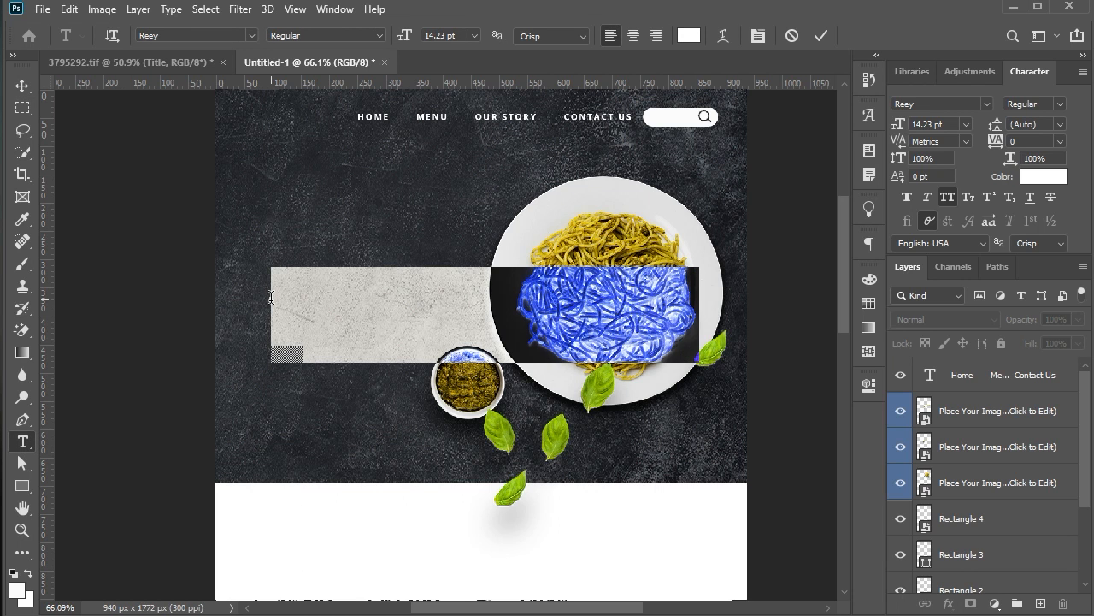
right_click(313, 320)
left_click(350, 373)
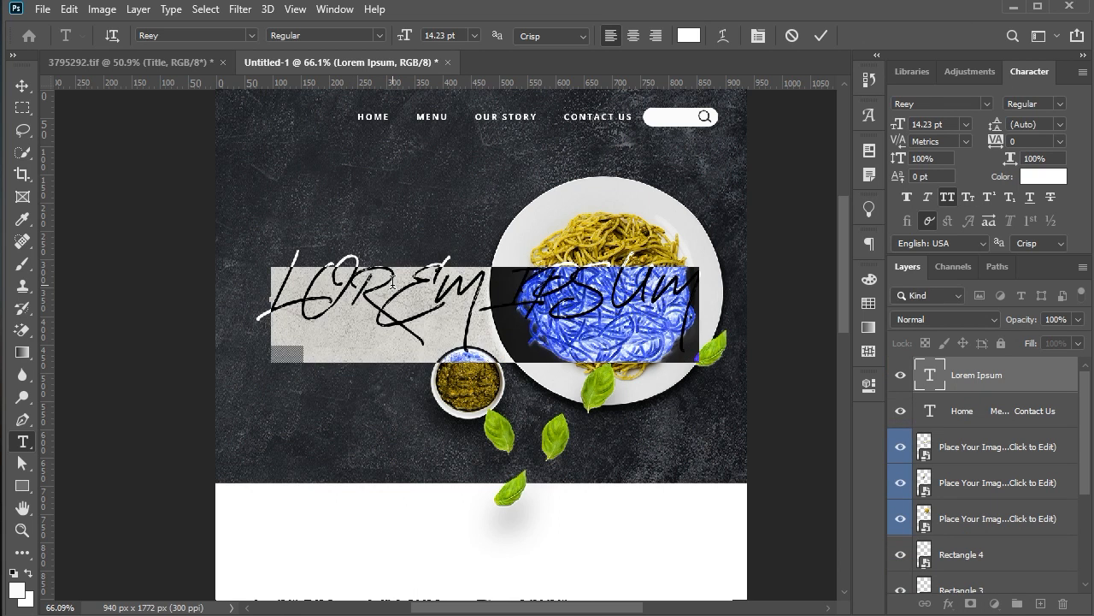
right_click(400, 286)
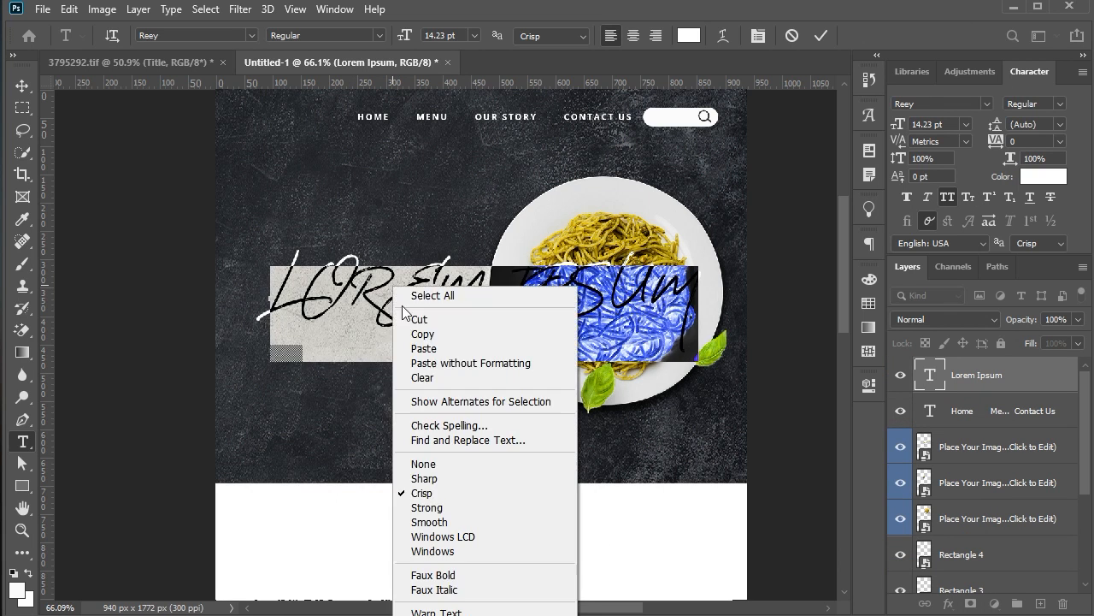
left_click(406, 335)
left_click(22, 86)
left_click_drag(425, 282, 426, 250)
Step: Scale the spaghetti plate to about 26.81% and move the Italian Food title slightly up
left_click(585, 279)
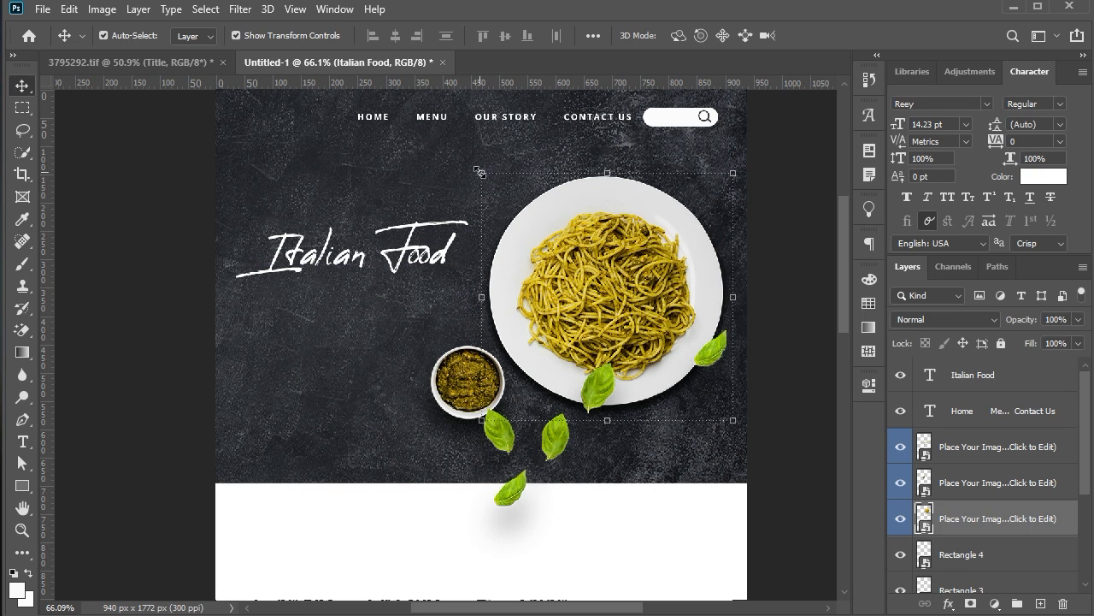
key("ctrl+t")
left_click_drag(475, 168, 491, 183)
key("Return")
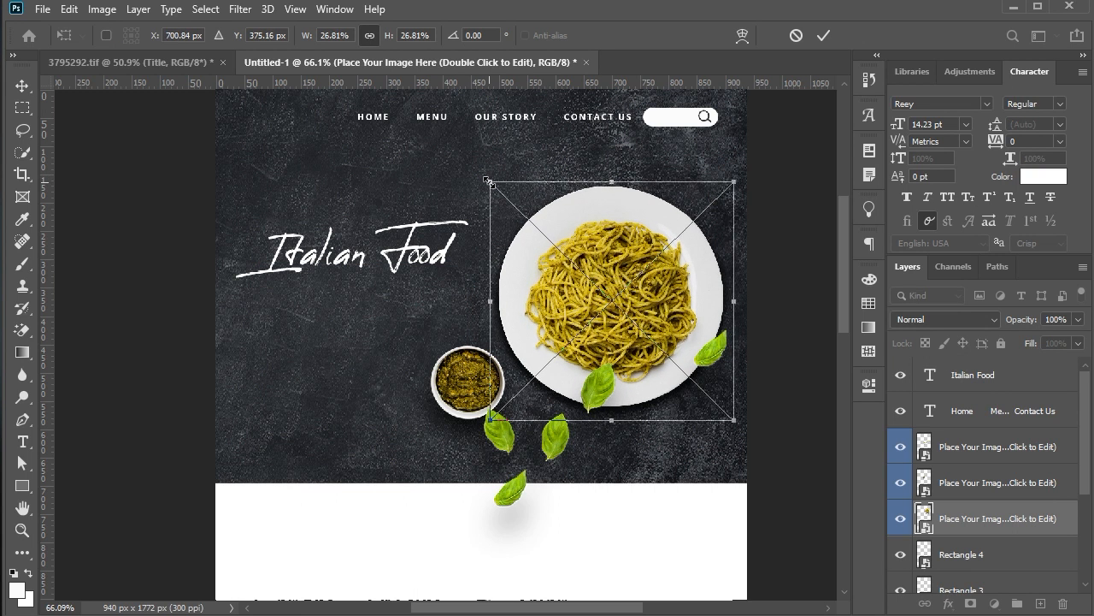
left_click(386, 270)
left_click(154, 259)
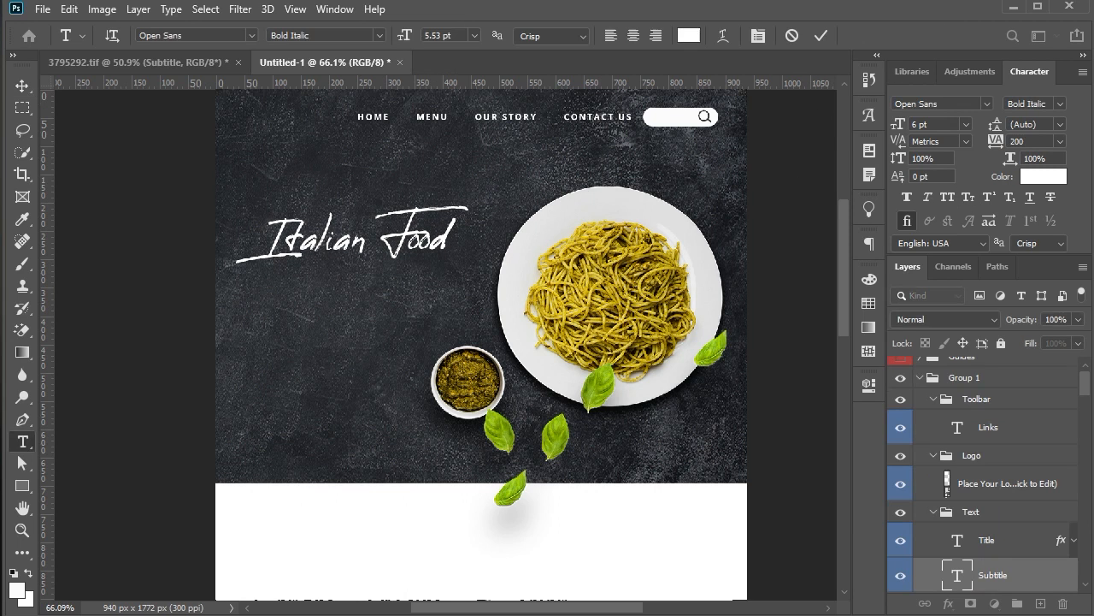
Step: Shrink the navigation links a little further from their left end, toward the search bar
key("v")
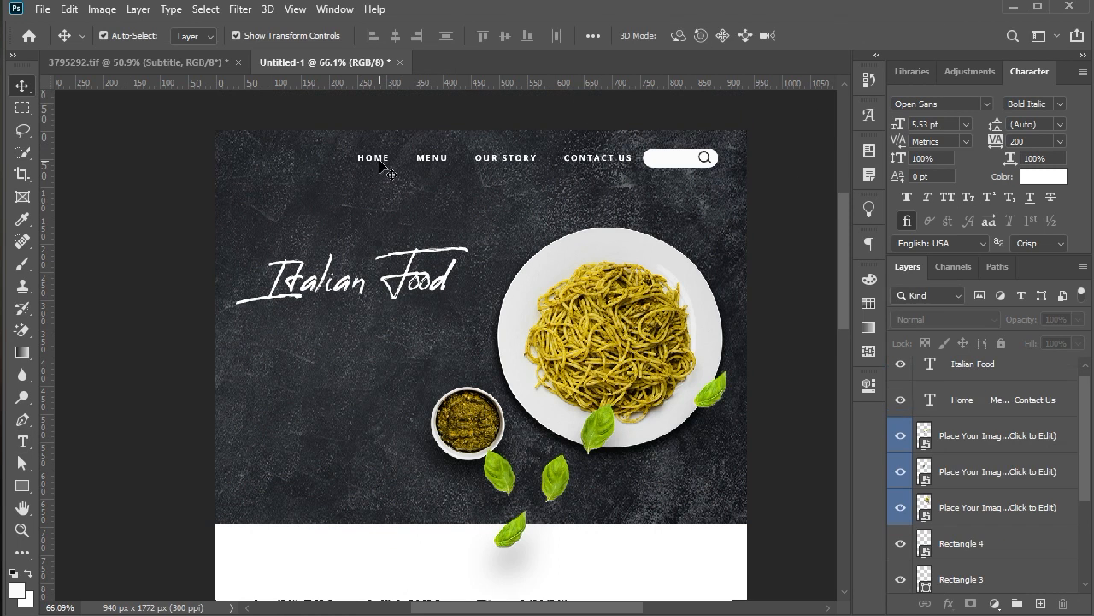
left_click(363, 160)
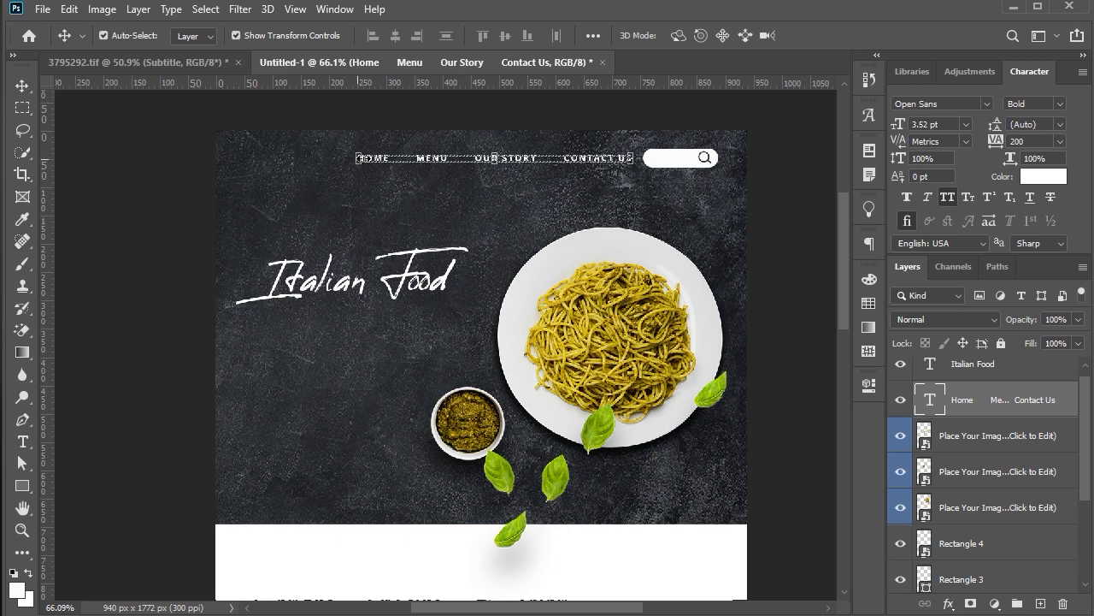
key("ctrl+t")
left_click_drag(358, 157, 386, 159)
key("Return")
scroll(333, 342, "down", 1)
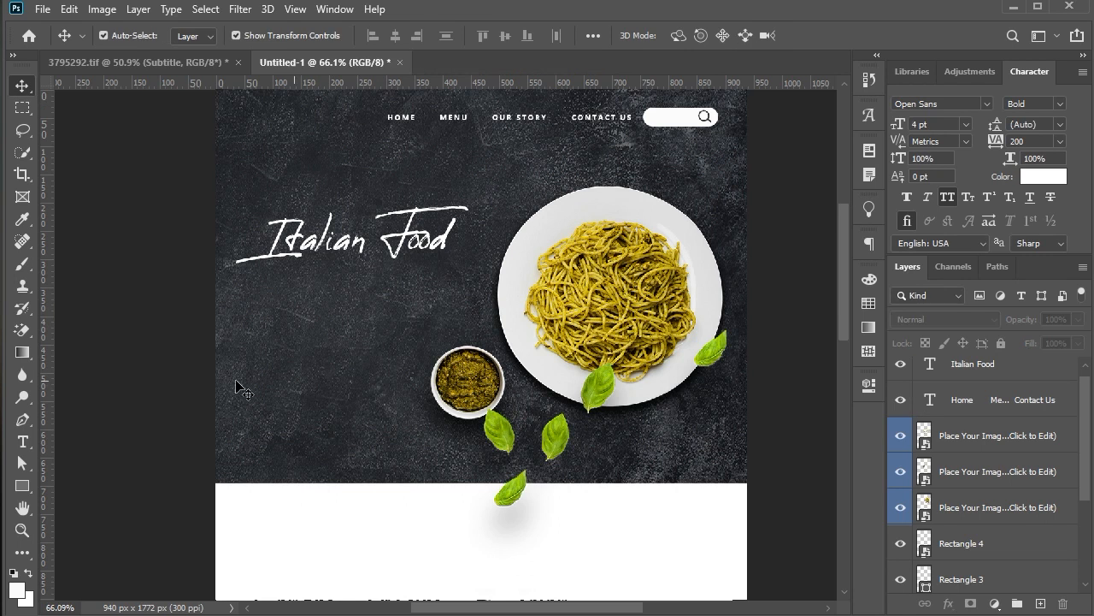
Step: Add the subtitle "LOREMIPSUM DOLOR" in white Open Sans Bold Italic below the Italian Food title
key("t")
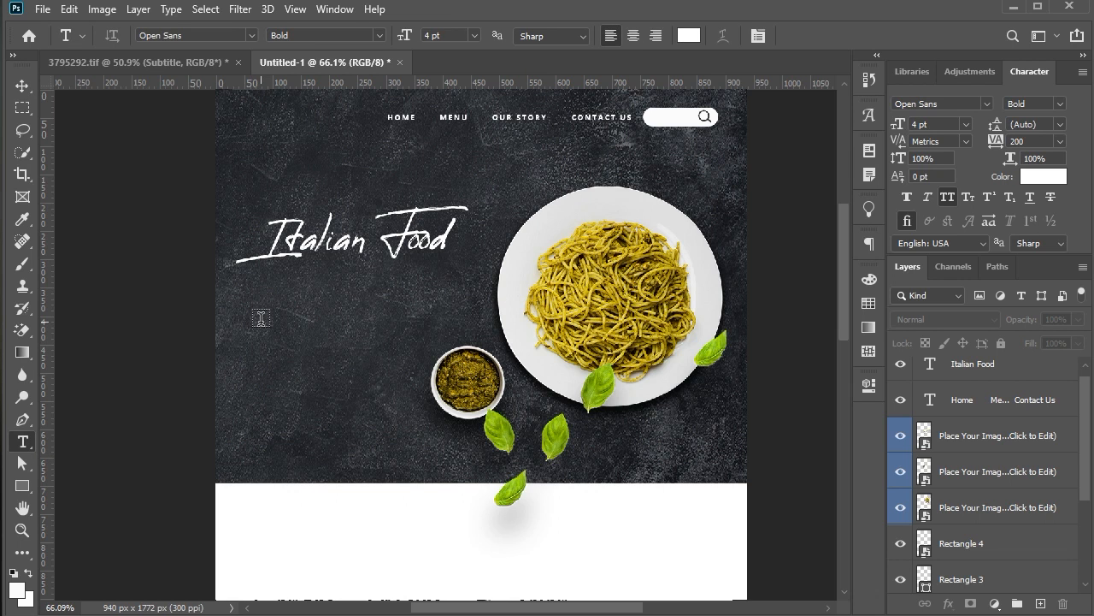
left_click(261, 318)
right_click(278, 321)
left_click(299, 385)
left_click(22, 86)
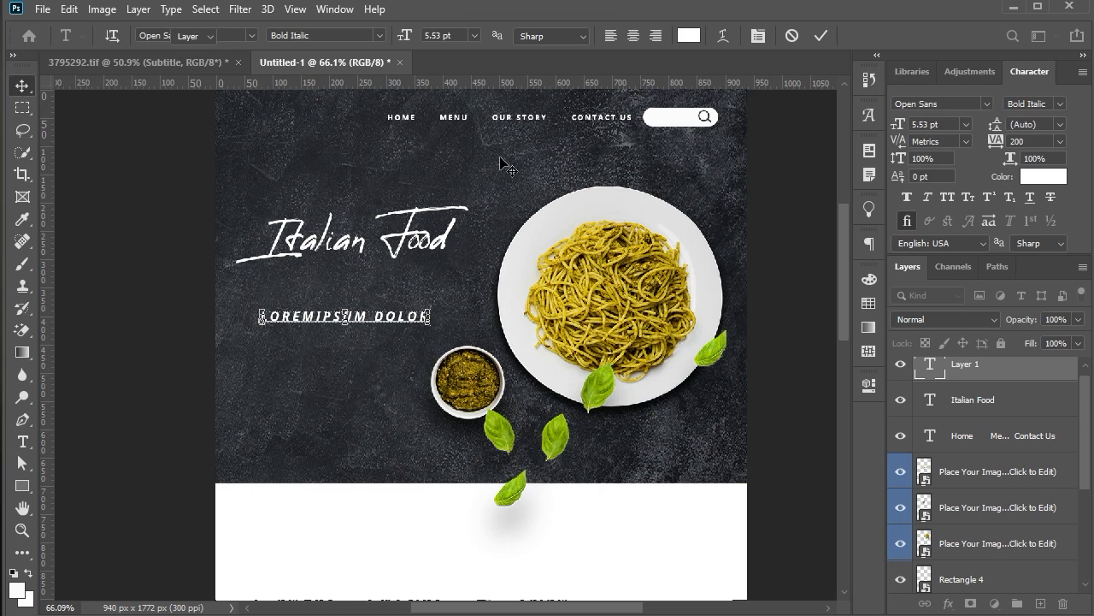
Step: Set the subtitle's font size to 5 pt
left_click_drag(930, 125, 910, 124)
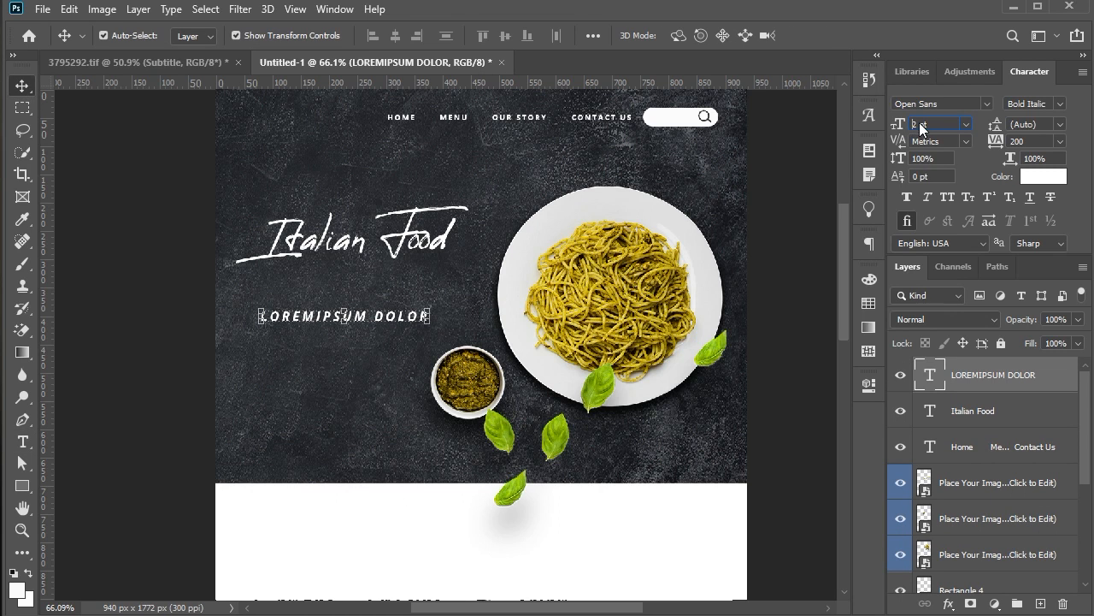
type("5")
key("Return")
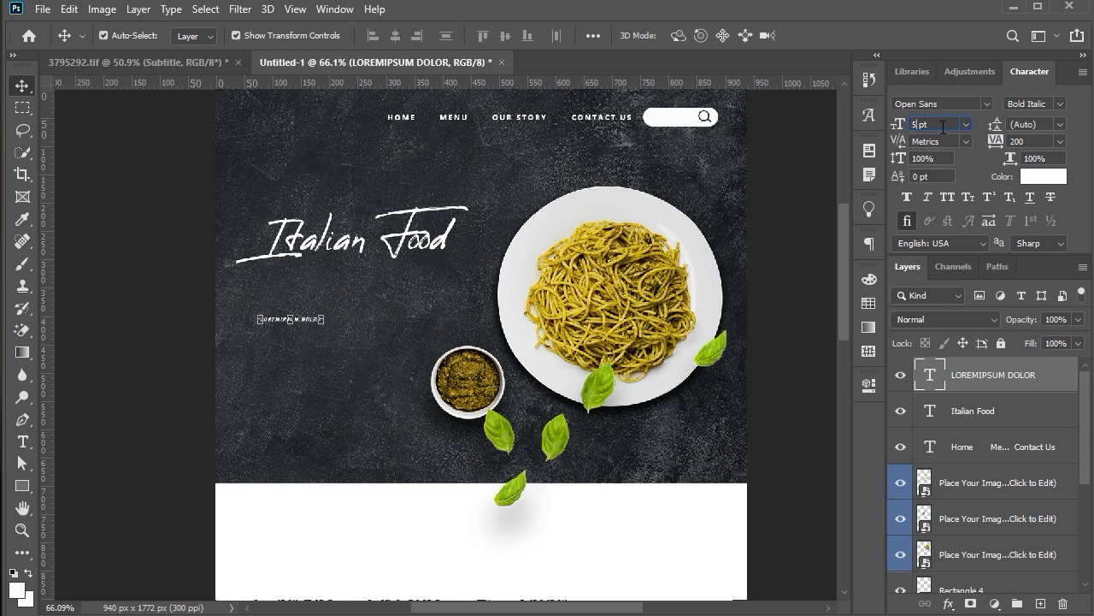
left_click(191, 228)
Step: Duplicate the search bar shape, place the copy below the subtitle's left end and stretch its height to about 141.68%
scroll(274, 227, "up", 1)
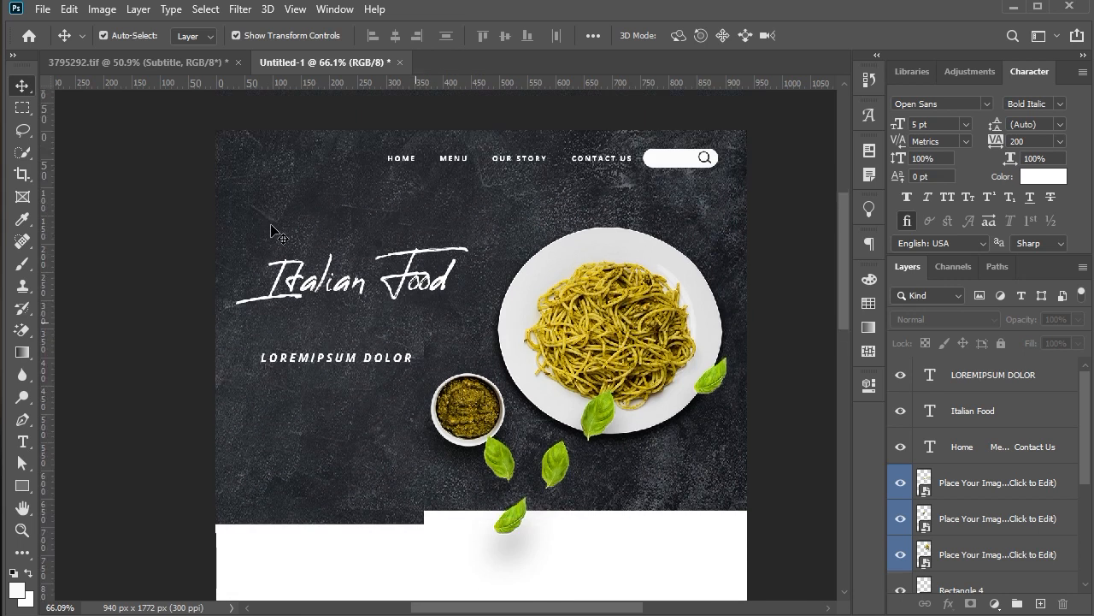
left_click_drag(274, 227, 791, 195)
key("ctrl+v")
left_click_drag(371, 462, 308, 485)
key("Return")
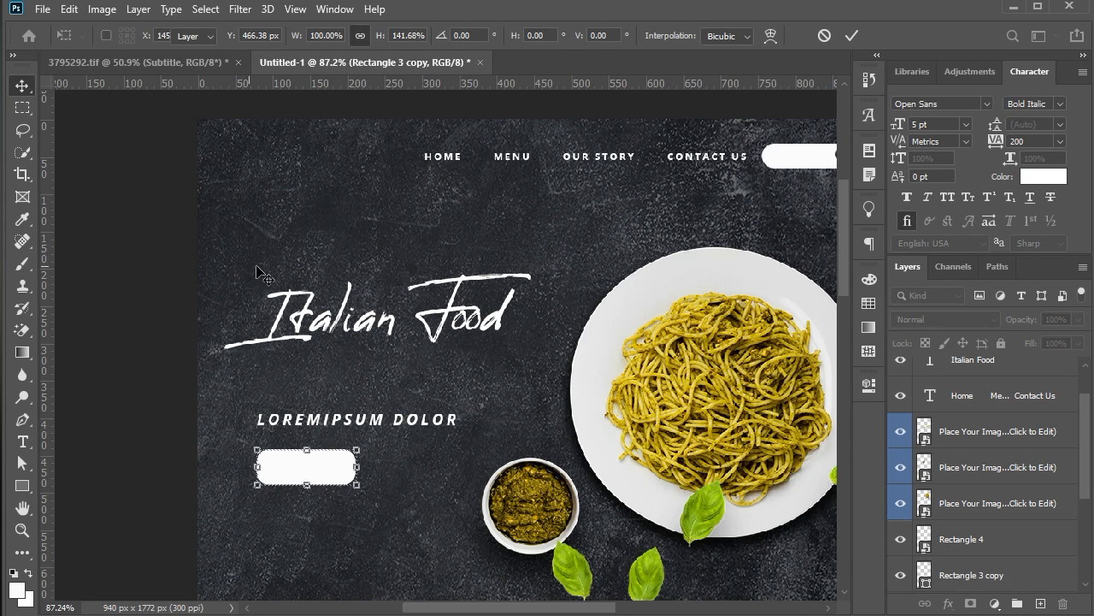
Step: Resize the white button shape to about 143 by 50 px and fully round its corners
scroll(329, 406, "down", 1)
scroll(329, 408, "up", 4)
key("ctrl+t")
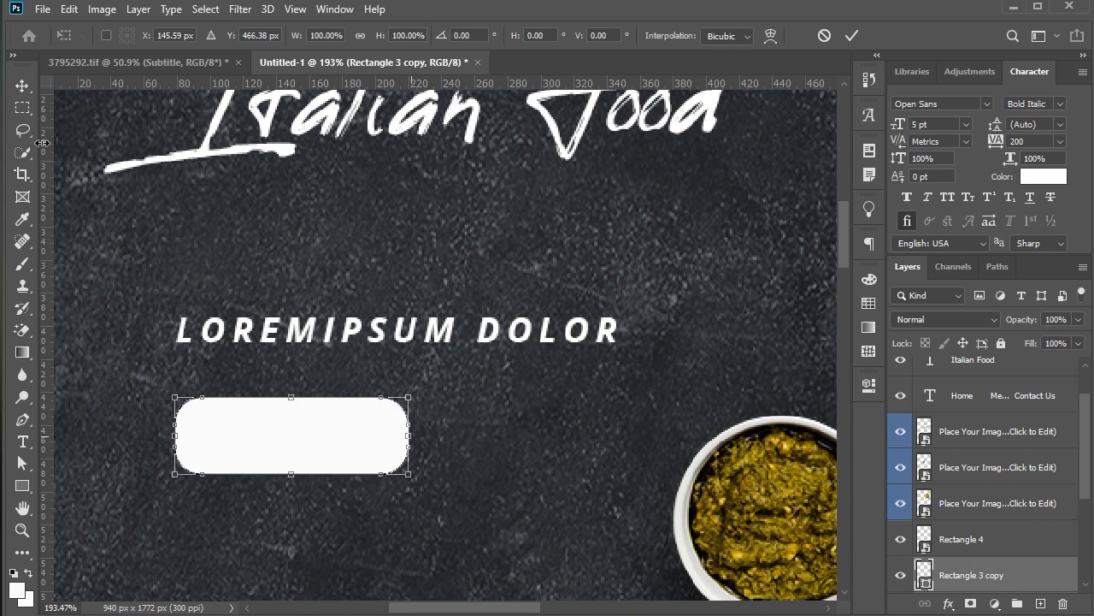
key("Return")
left_click(868, 387)
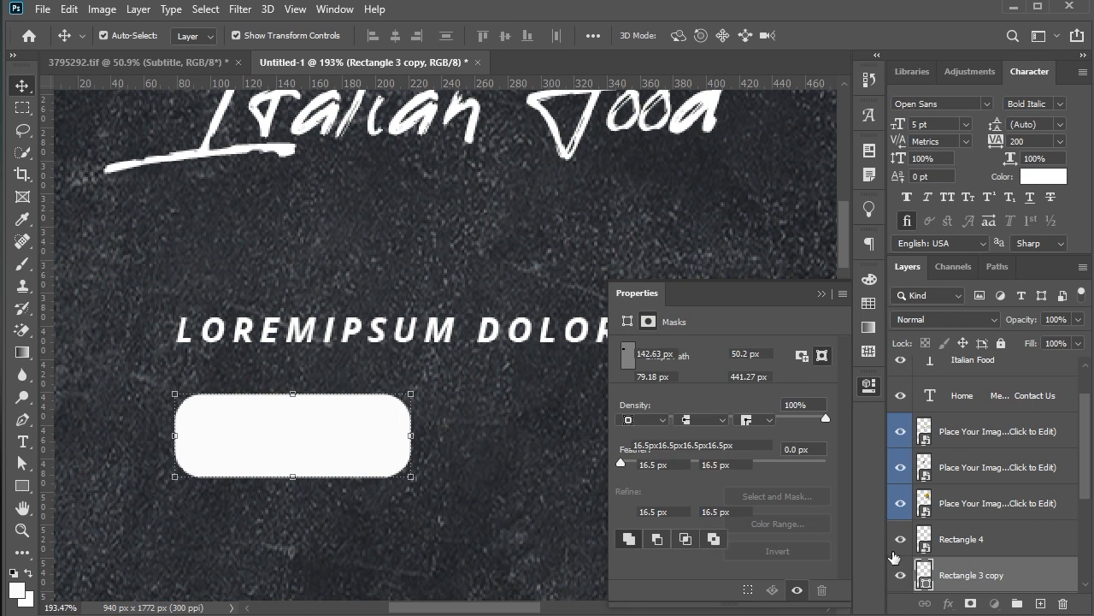
left_click(572, 437)
left_click(821, 294)
scroll(504, 417, "down", 5)
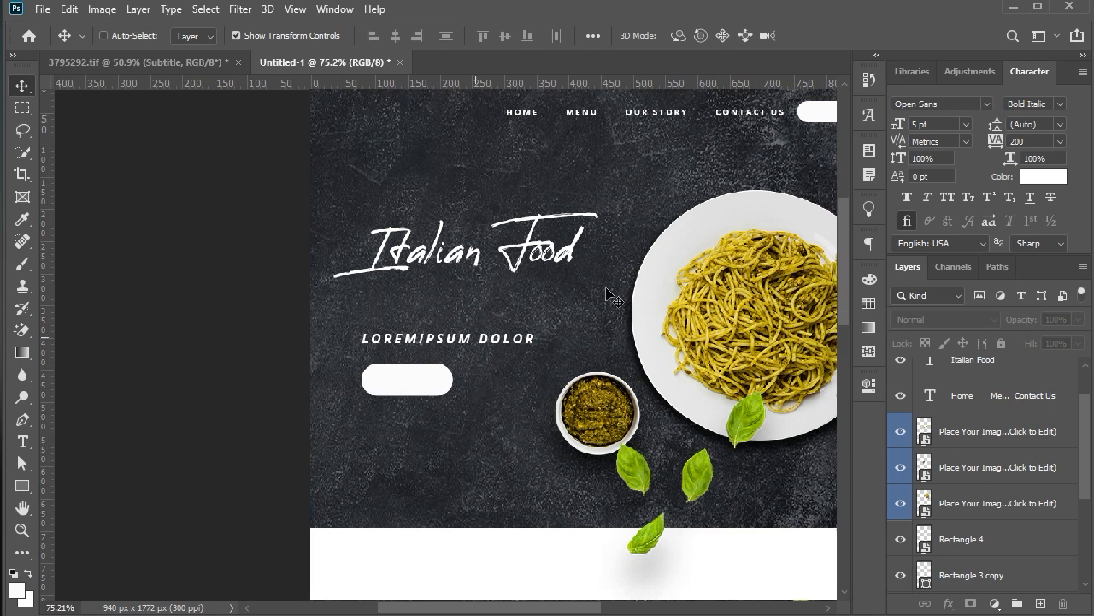
Step: Add a dark "READ MORE" label in Open Sans Extrabold on the white button
left_click(346, 379)
key("t")
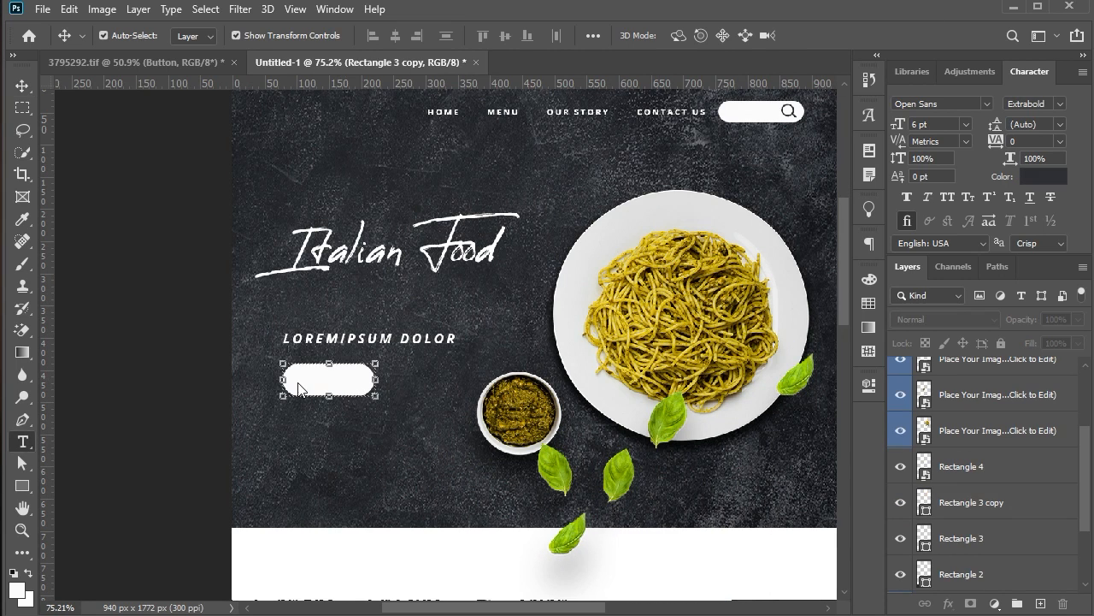
left_click(299, 388)
right_click(293, 373)
left_click(325, 442)
left_click(22, 86)
Step: Set the READ MORE label's size to 5 pt and centre it on the white button
scroll(283, 346, "up", 3)
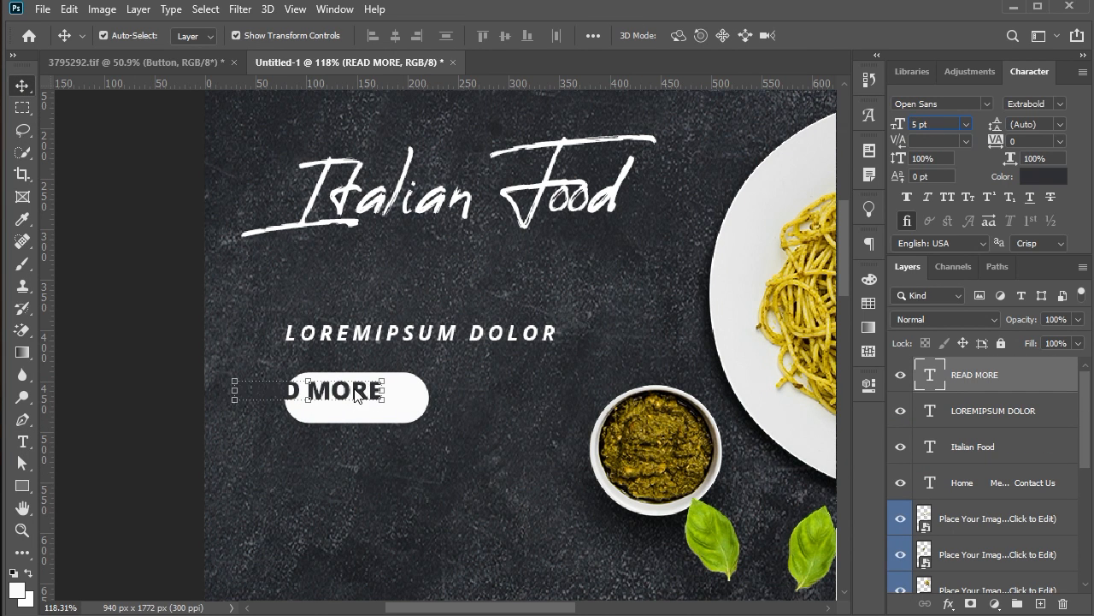
left_click_drag(358, 395, 393, 395)
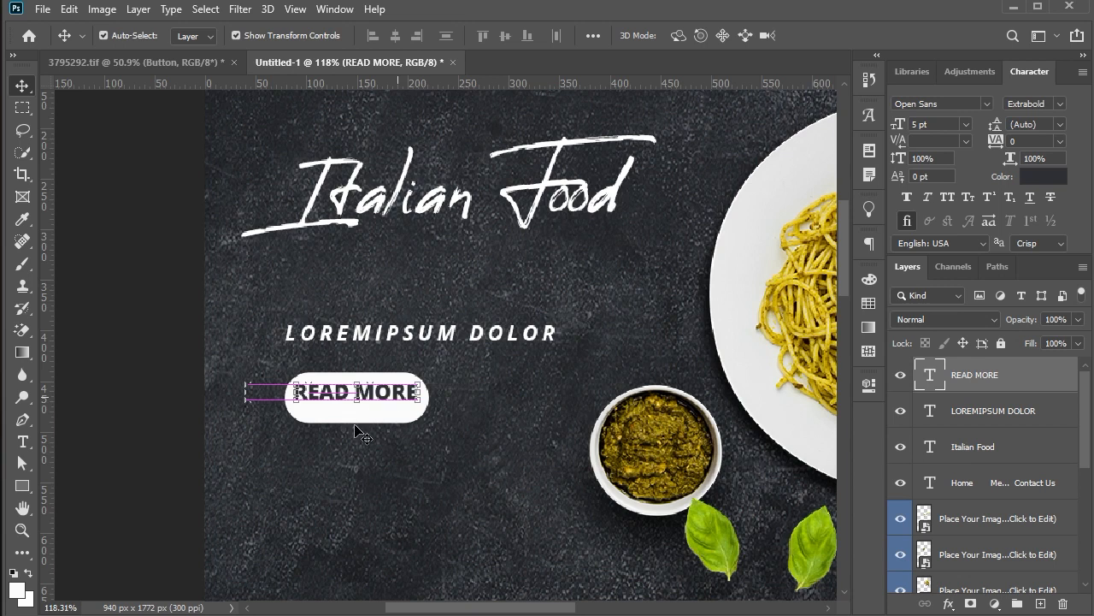
scroll(356, 429, "up", 2)
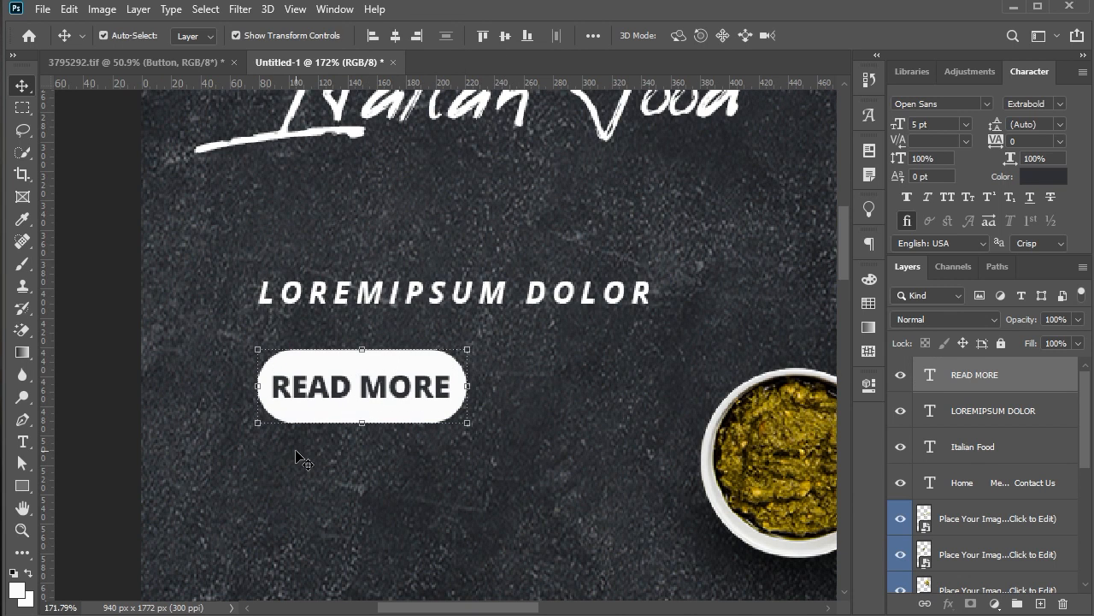
Step: Reduce the white button shape's height to about 42 px around the READ MORE label
left_click(310, 418)
scroll(310, 431, "up", 3)
left_click_drag(411, 414, 412, 404)
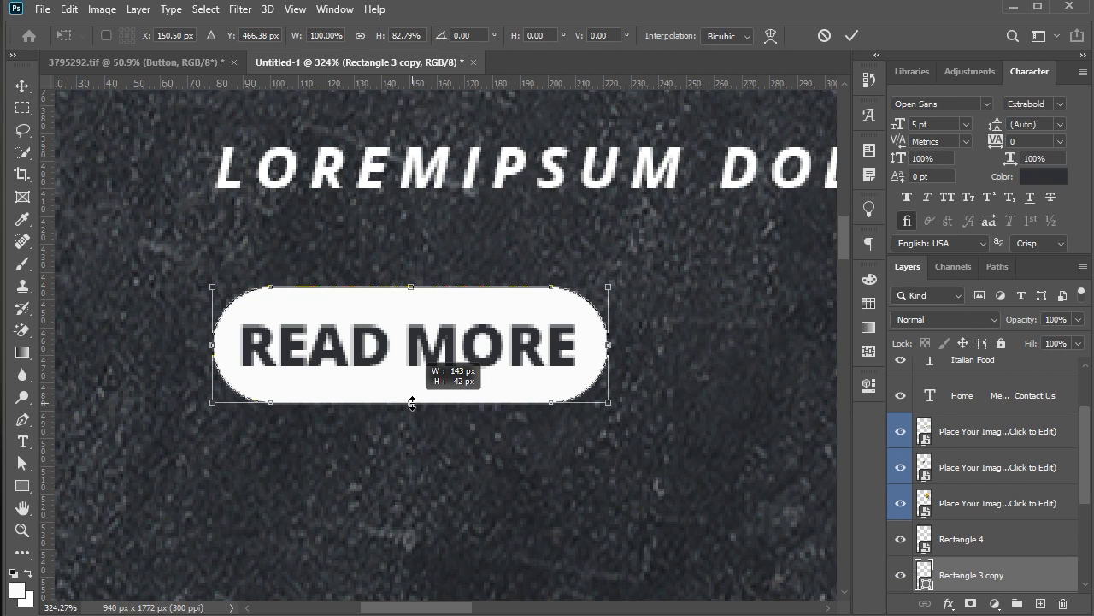
left_click(18, 90)
left_click(354, 451, "ctrl")
scroll(481, 464, "down", 6)
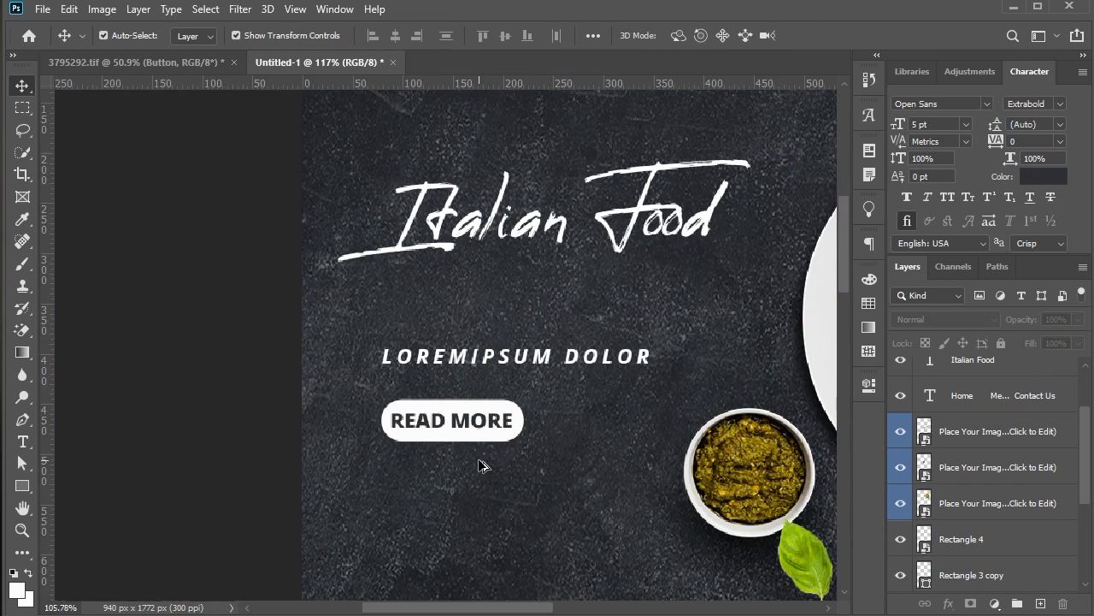
Step: Add a white 4 pt Open Sans Italic Lorem ipsum paragraph in a text box below the READ MORE button
left_click_drag(480, 465, 425, 451)
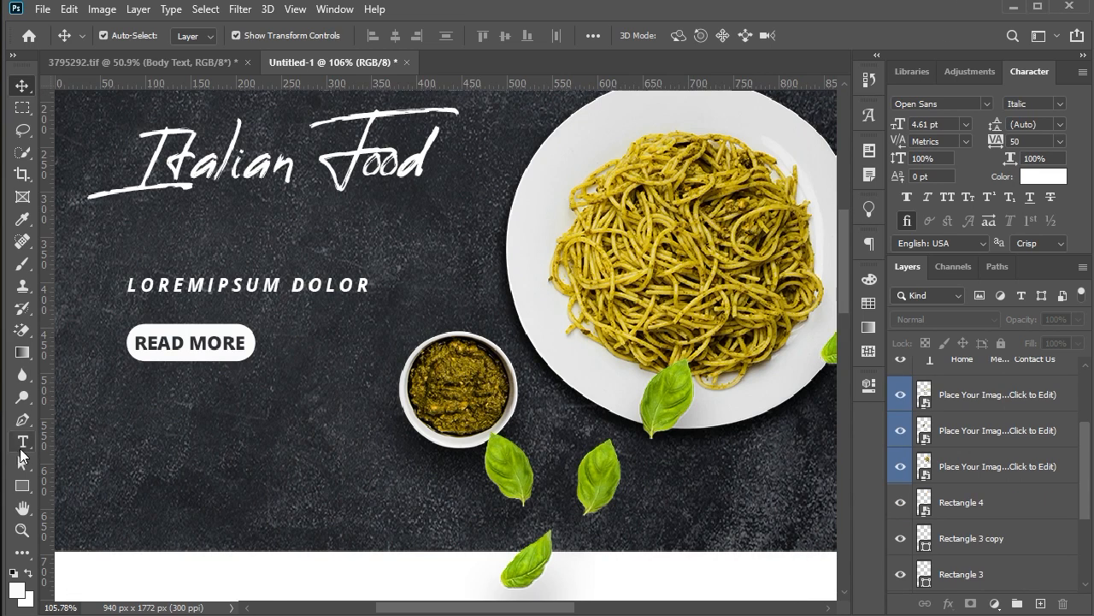
left_click(21, 443)
left_click_drag(118, 391, 367, 471)
right_click(195, 420)
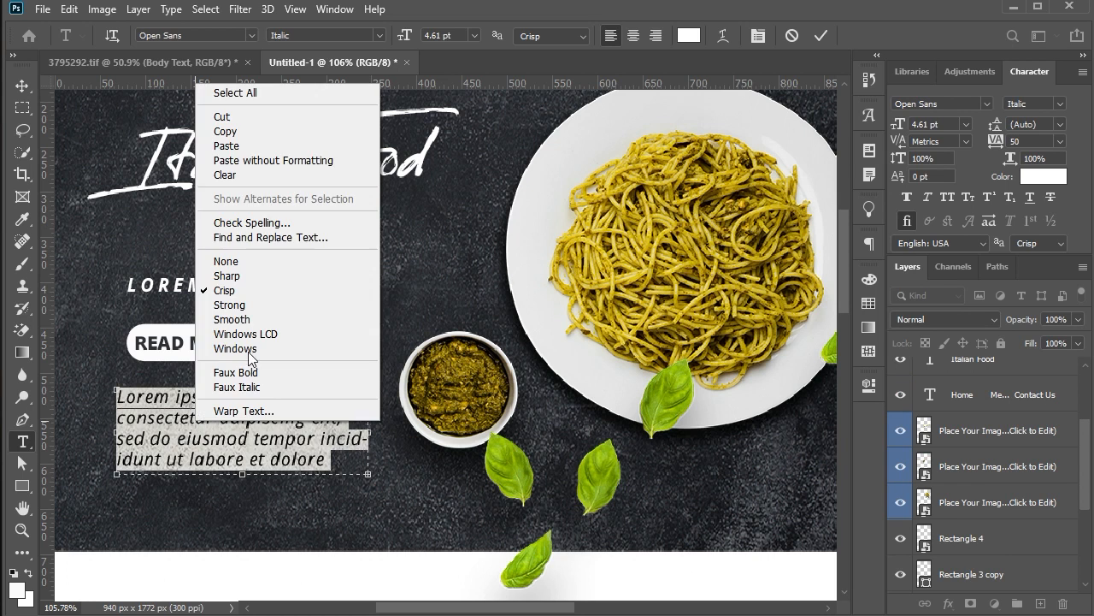
left_click(257, 146)
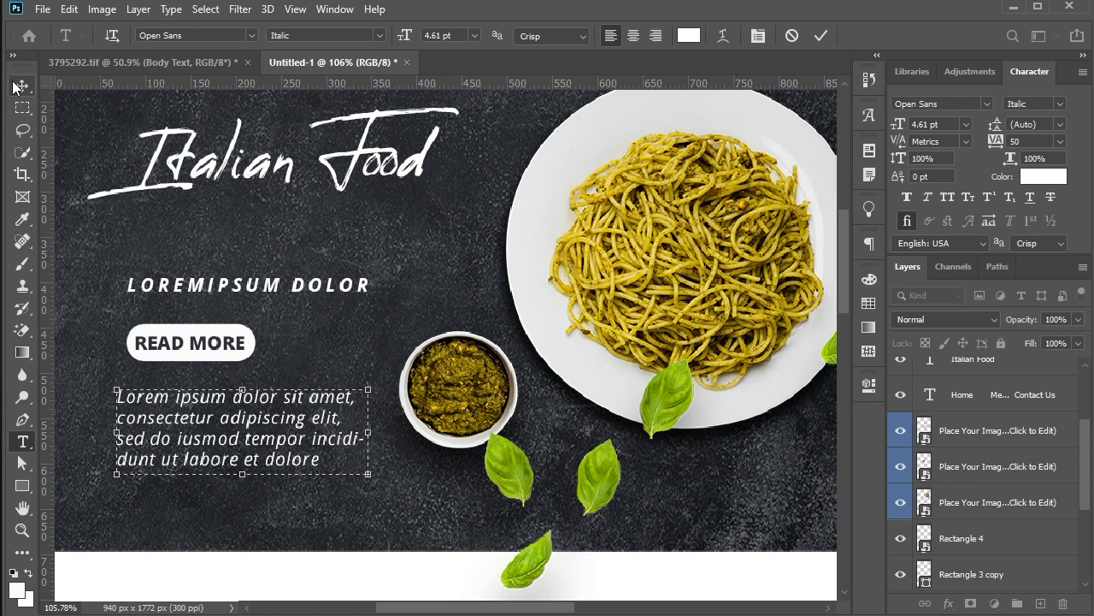
left_click(19, 85)
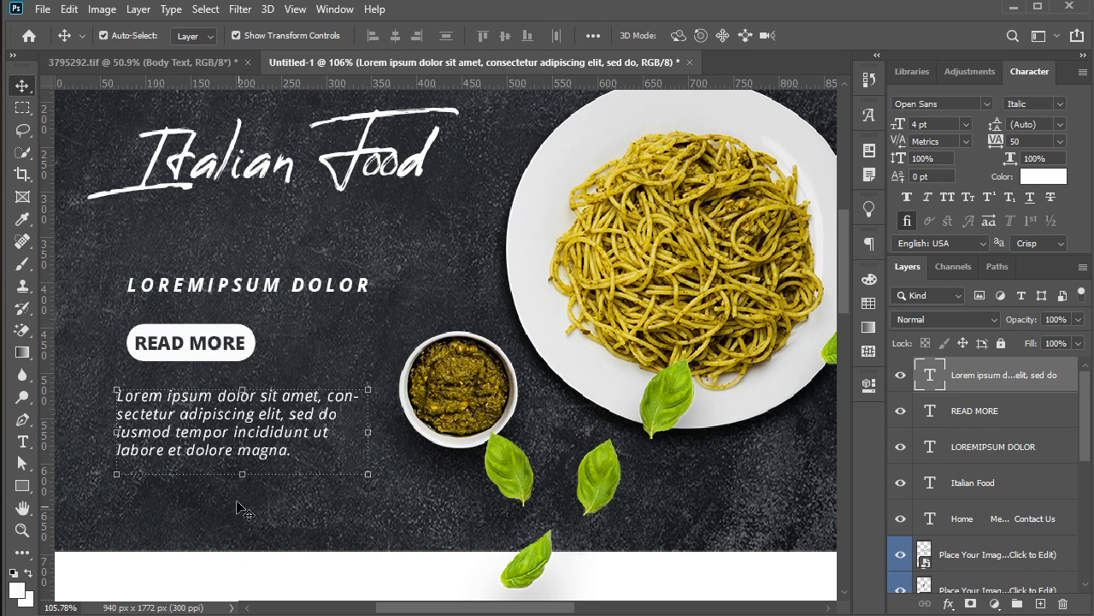
Step: Scale the READ MORE button and label to about 90% and move them down to sit just above the paragraph
scroll(114, 333, "down", 1)
left_click(115, 325)
scroll(113, 327, "up", 3)
left_click_drag(113, 322, 207, 340)
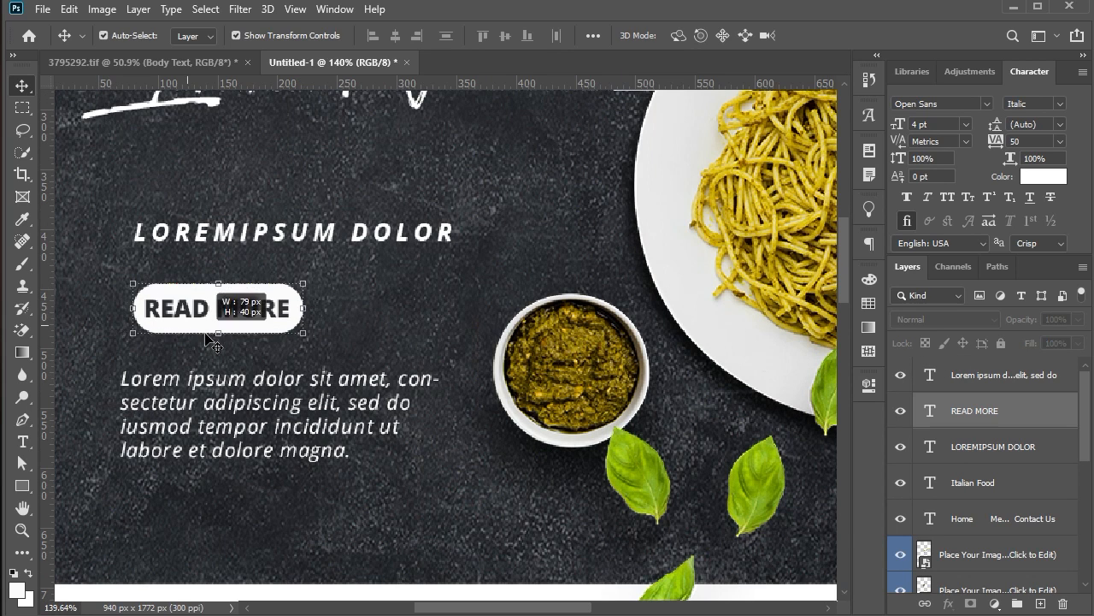
left_click_drag(300, 308, 232, 334)
key("Return")
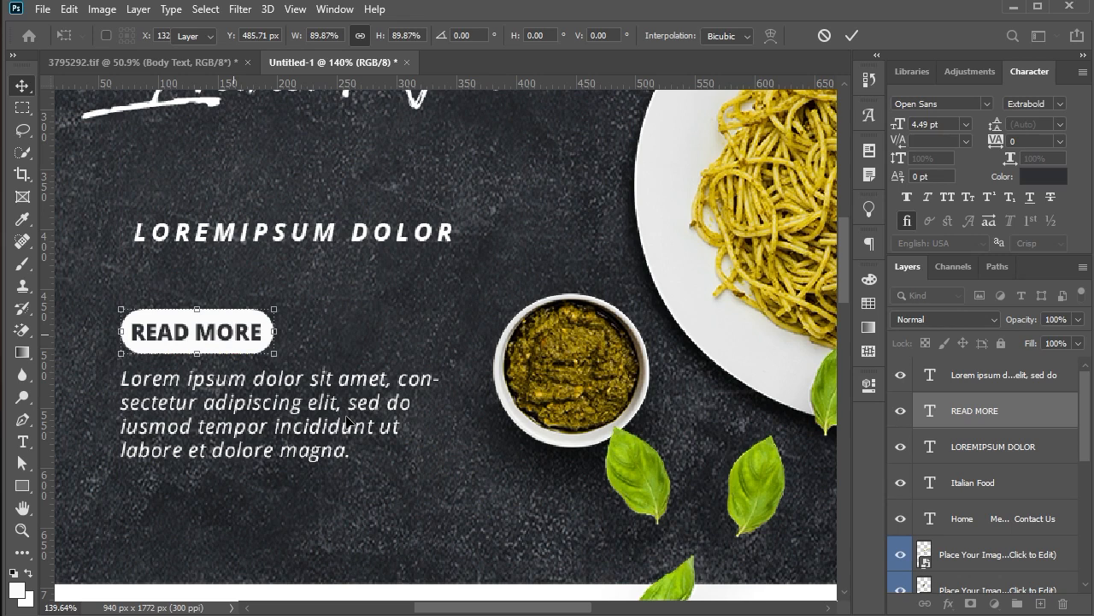
Step: Nudge the READ MORE button and its label up slightly, away from the paragraph
scroll(339, 295, "down", 1)
left_click_drag(341, 293, 214, 300)
key("Up")
key("Up")
key("Up")
key("Up")
left_click(338, 455)
Step: Nudge the LOREMIPSUM DOLOR subtitle down about 9 px, closer to the READ MORE button
scroll(338, 454, "down", 2)
scroll(338, 455, "down", 7)
left_click(387, 306)
left_click(339, 364)
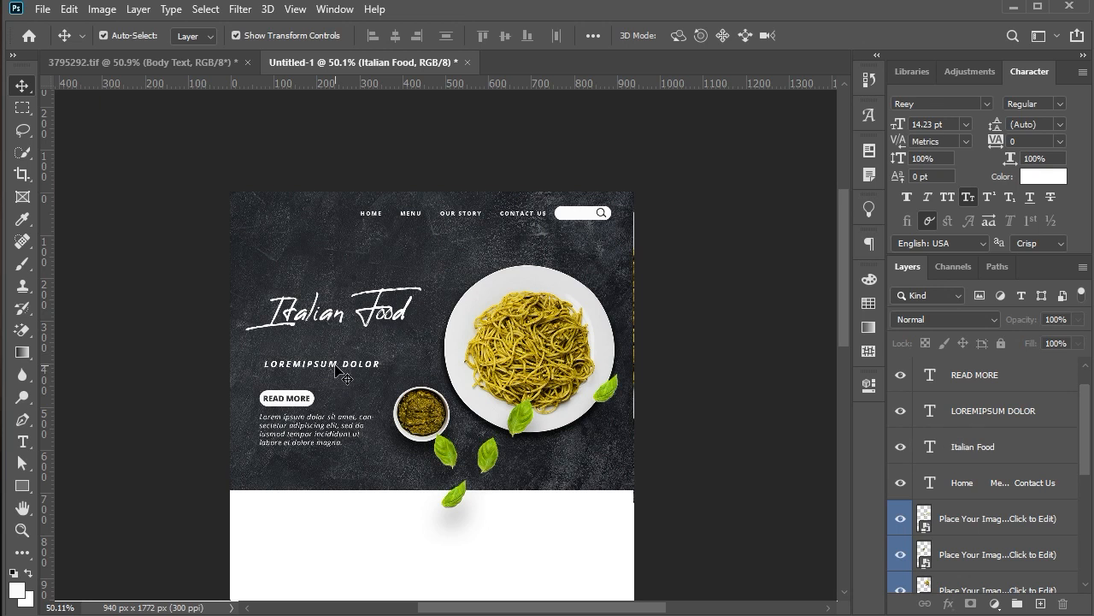
key("Down")
key("Down")
key("Down")
key("Down")
key("Down")
key("Down")
key("Down")
key("Down")
key("Down")
Step: Nudge the Italian Food title down about 20 px, closer to the subtitle
left_click(390, 309)
key("Down")
key("Down")
key("Down")
key("Down")
key("Down")
key("Down")
key("Down")
key("Down")
key("Down")
key("Down")
key("Down")
key("Down")
key("Down")
key("Down")
key("Down")
key("Down")
key("Down")
key("Down")
key("Down")
key("Down")
Step: Nudge the plate, sauce bowl and basil leaves together about 4 px to the right
left_click_drag(668, 498, 440, 389)
key("Right")
key("Right")
key("Right")
key("Right")
left_click(721, 354)
Step: Bring the white chef-hat logo from the source file above the Italian Food title and scale it to about 36.5%
scroll(734, 236, "up", 1)
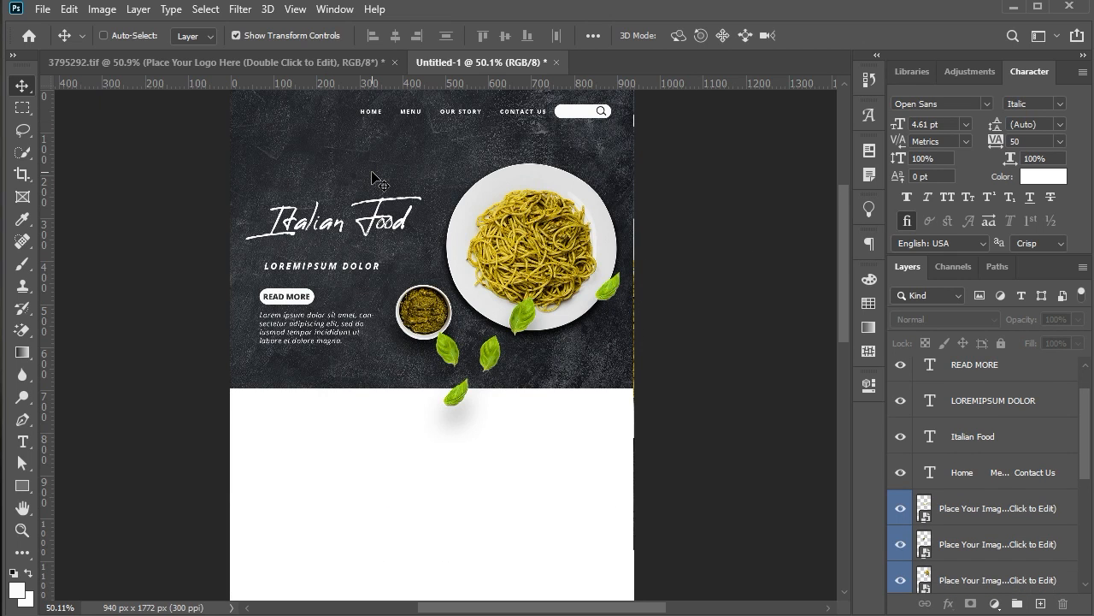
left_click_drag(430, 318, 312, 147)
key("ctrl+t")
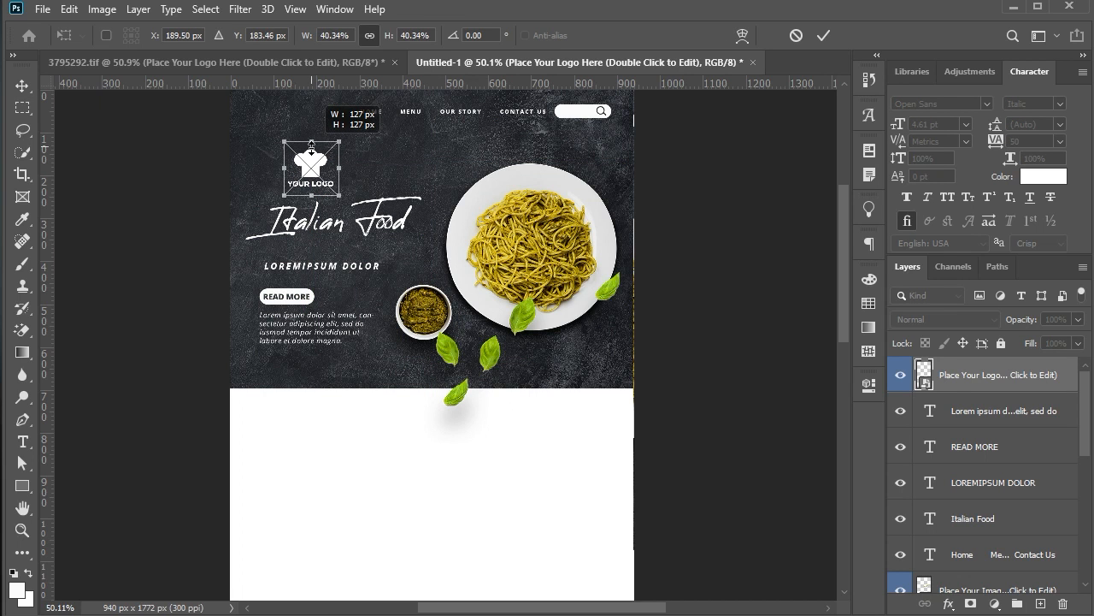
left_click_drag(368, 171, 399, 174)
Step: Nudge the logo up, away from the Italian Food title, and apply its transform
key("Up")
key("Up")
key("Up")
key("Up")
key("Up")
key("Up")
key("Up")
key("Up")
key("Up")
key("Up")
key("Up")
key("Up")
key("Up")
key("Up")
key("Up")
key("Up")
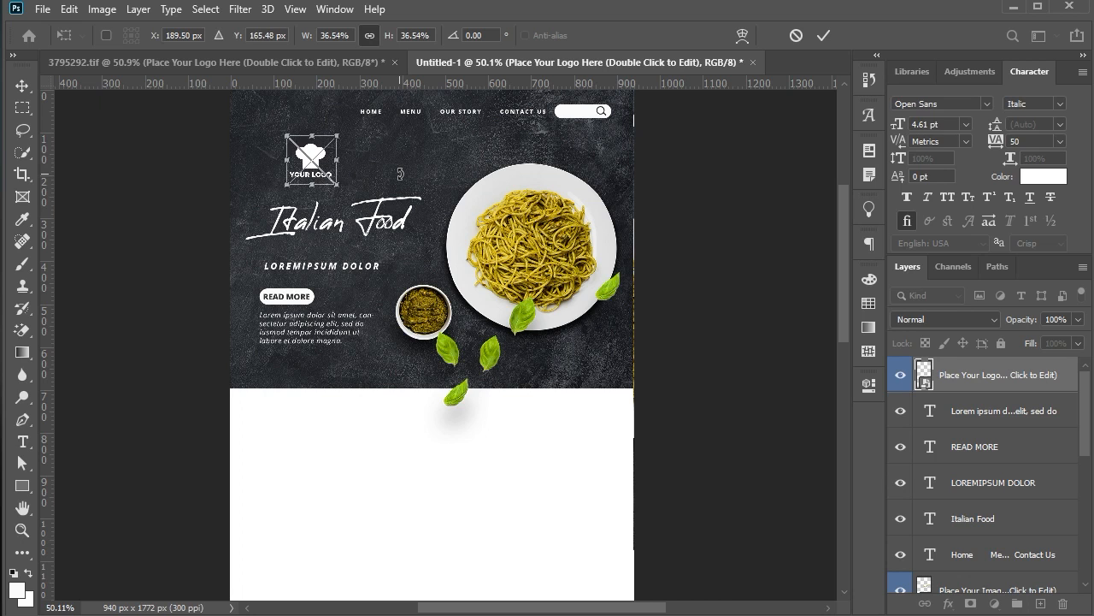
key("Return")
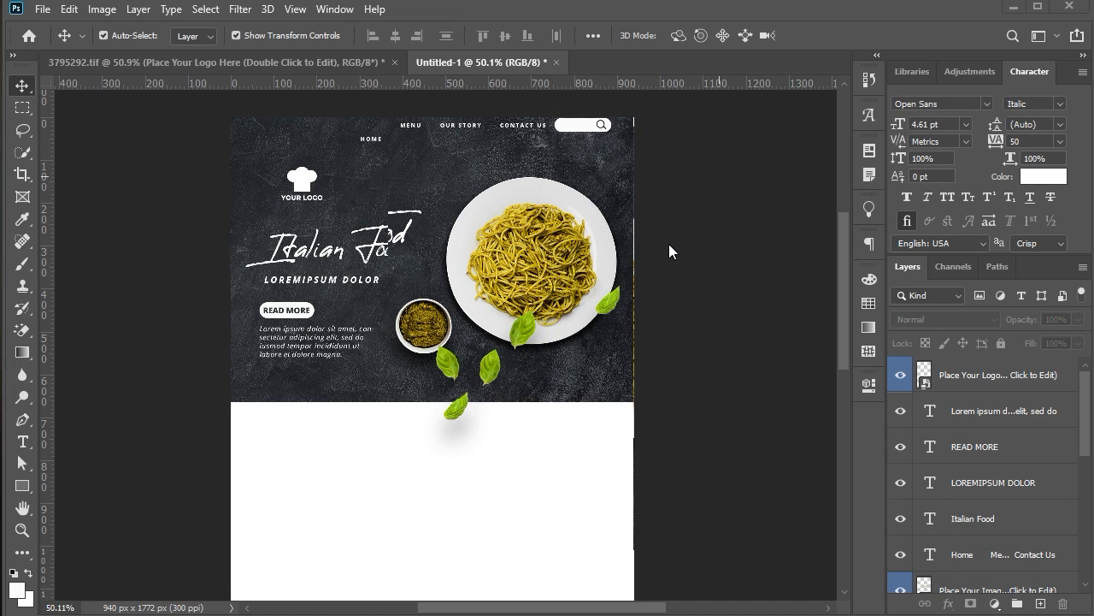
Step: Add a dark "Lorem Ipsum Dolor" heading in the Reey font across the upper part of the white section
scroll(549, 254, "down", 2)
scroll(567, 250, "down", 6)
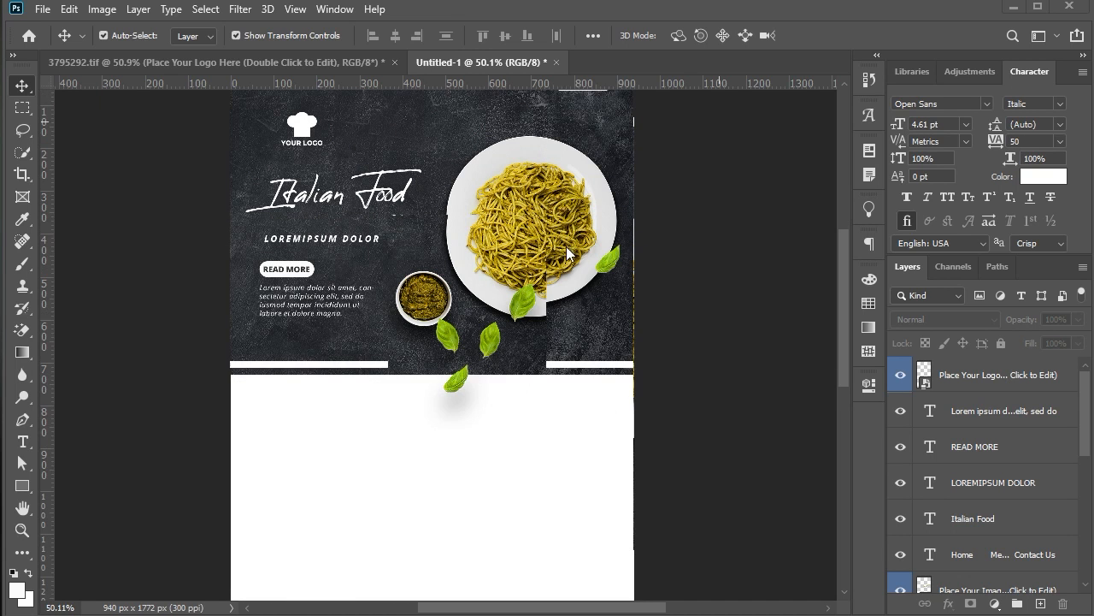
left_click(358, 249)
left_click(726, 305)
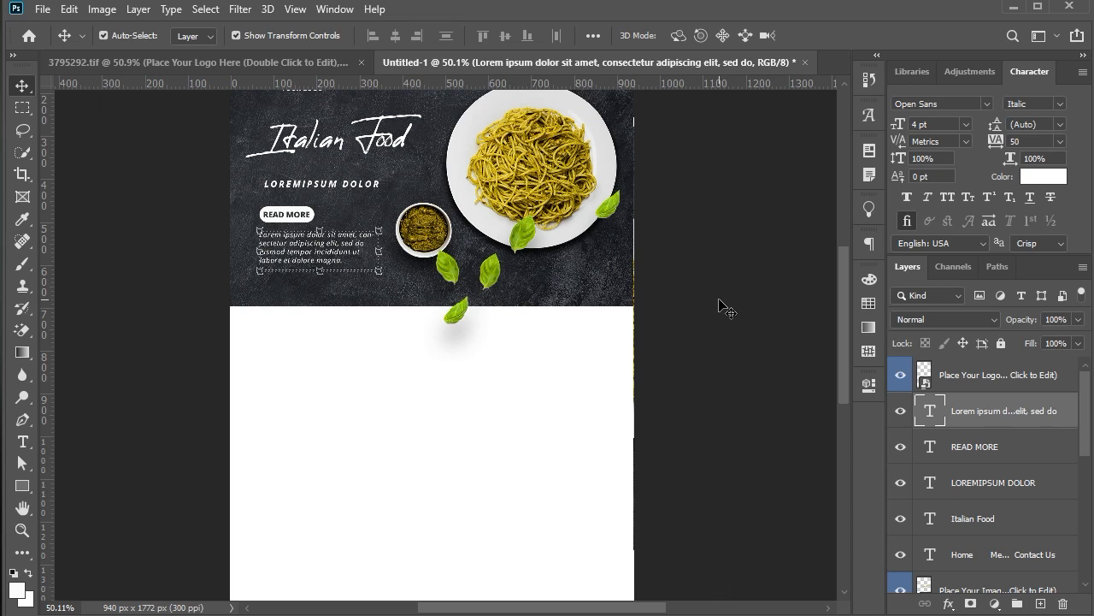
scroll(726, 305, "down", 4)
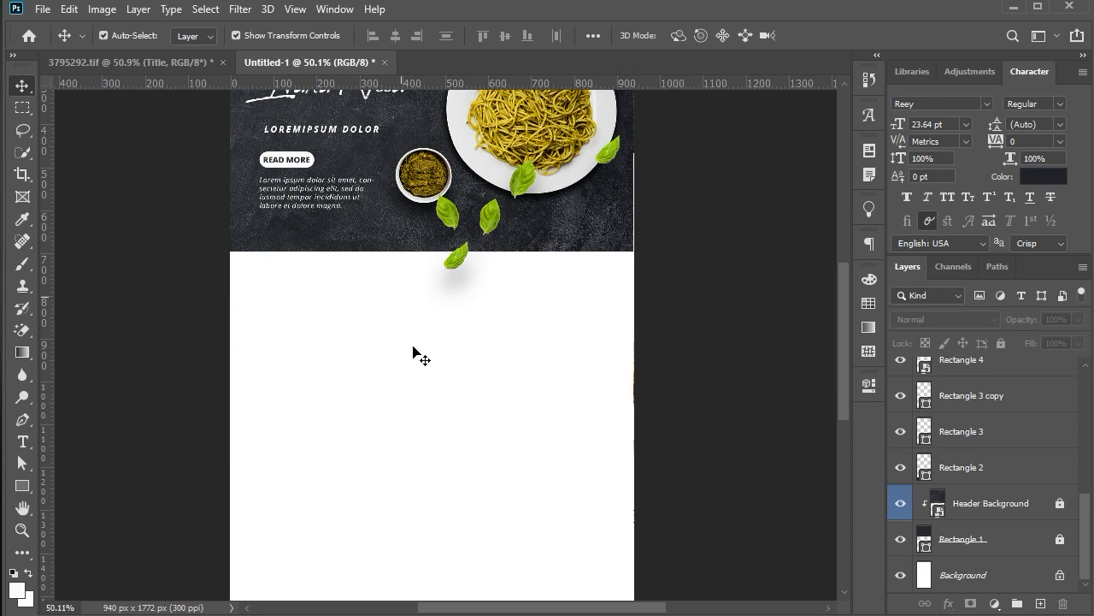
key("t")
left_click(372, 293)
right_click(372, 294)
left_click(411, 356)
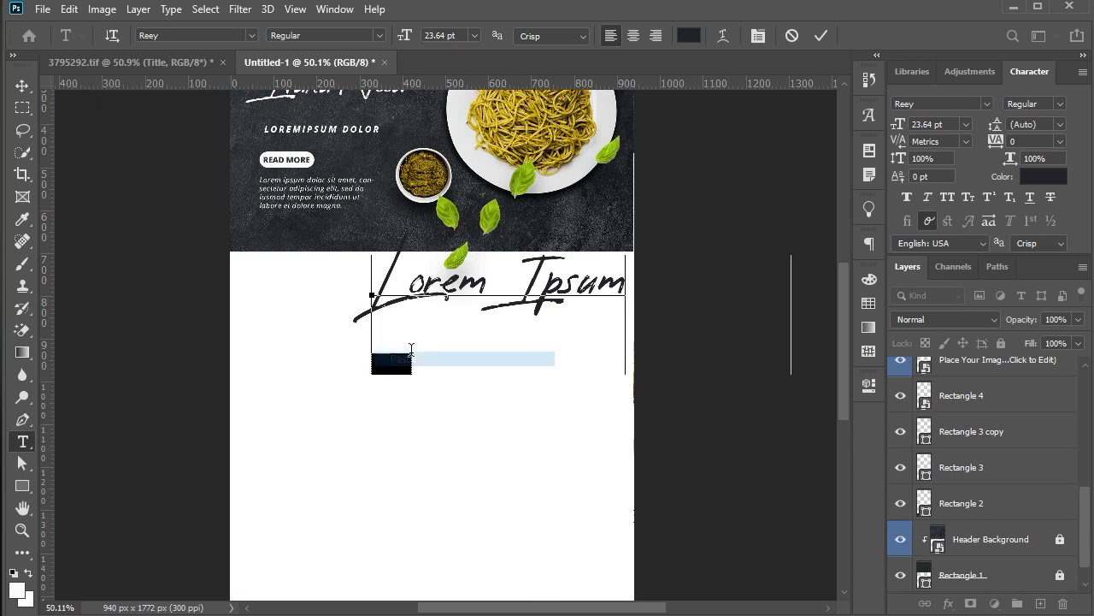
left_click(22, 86)
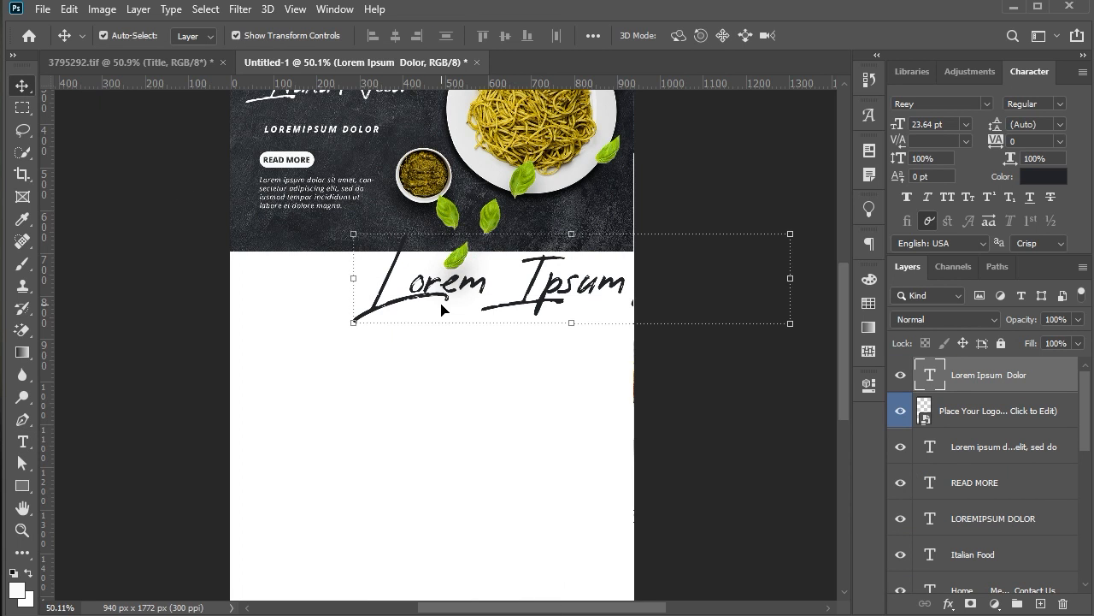
left_click_drag(556, 302, 483, 314)
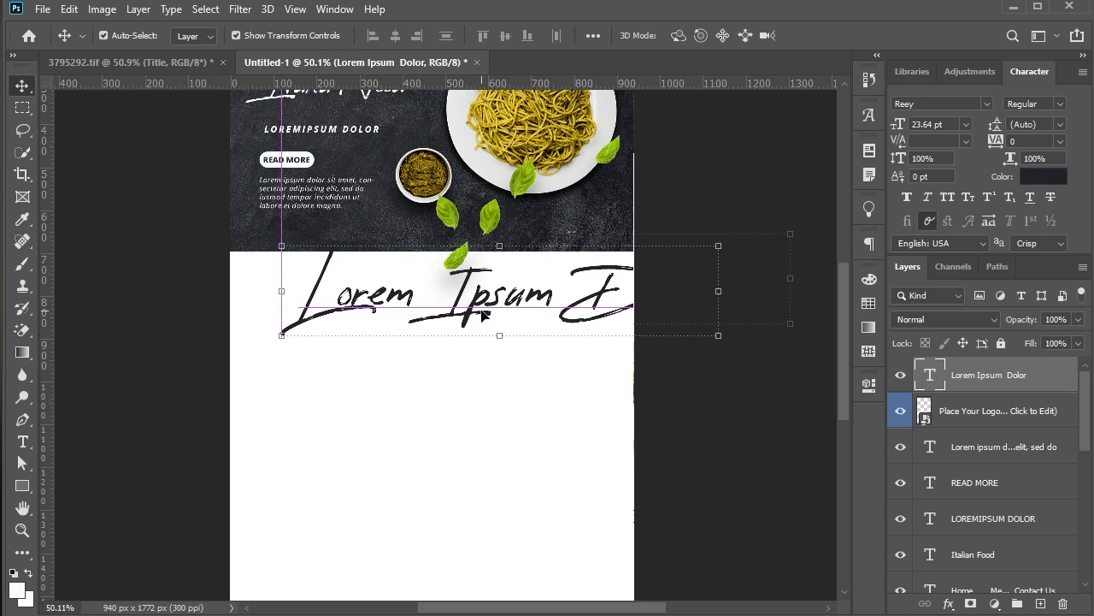
key("t")
left_click(481, 312)
key("ctrl+a")
right_click(481, 312)
left_click(513, 374)
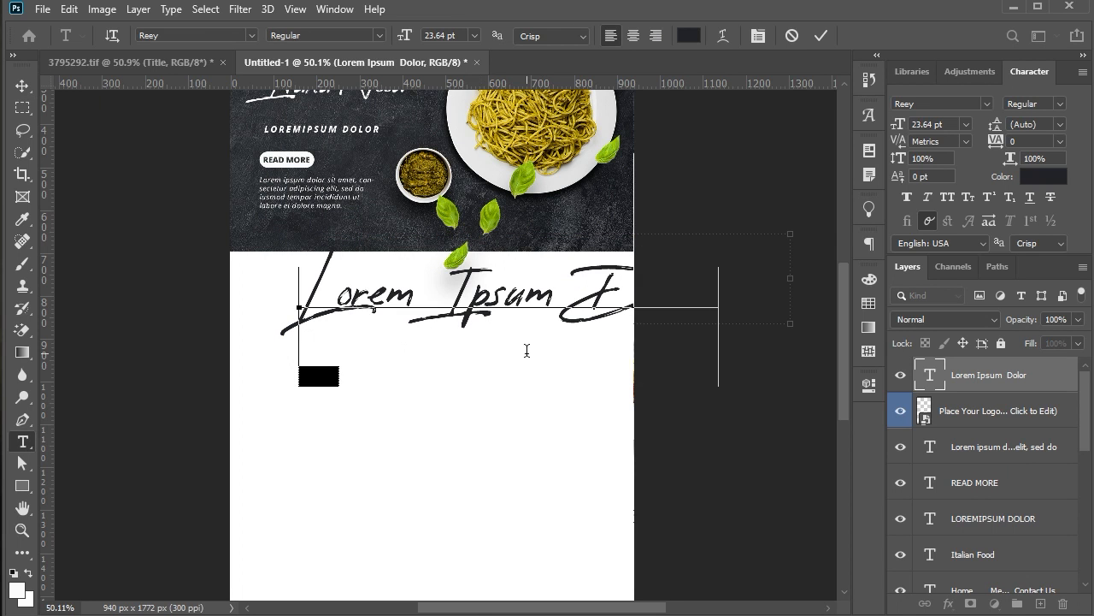
left_click(22, 86)
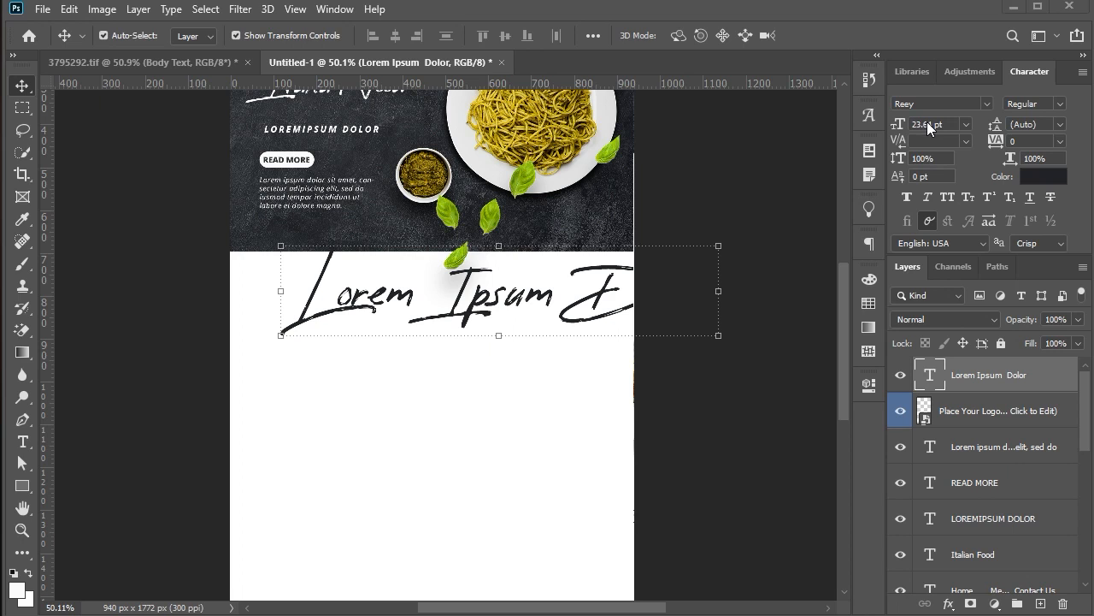
Step: Reduce the Lorem Ipsum Dolor heading to 15 pt and centre it in the white section
type("1")
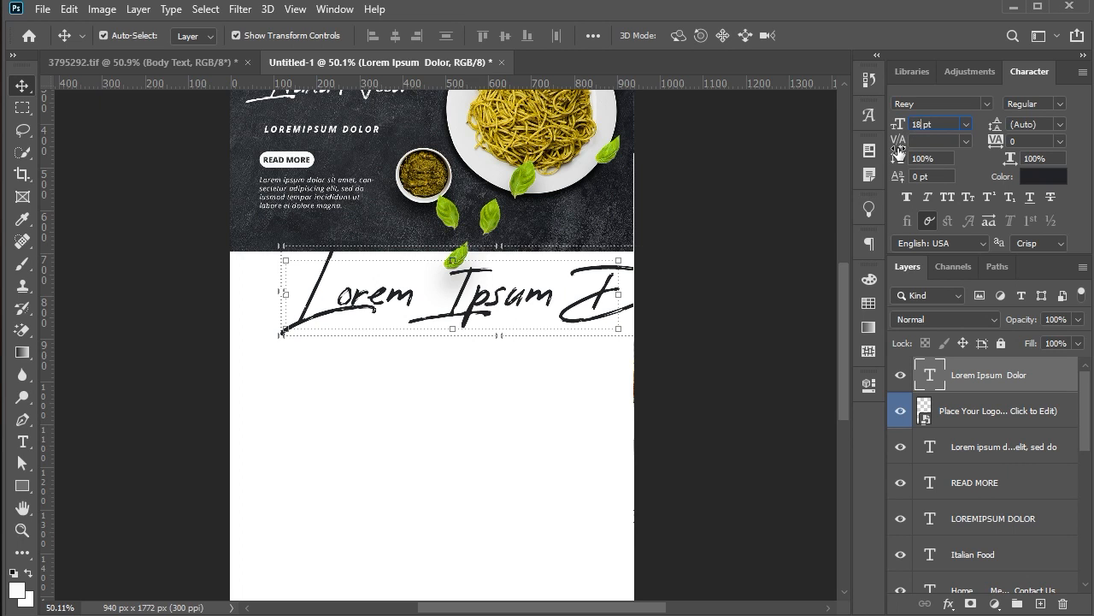
type("8")
key("Return")
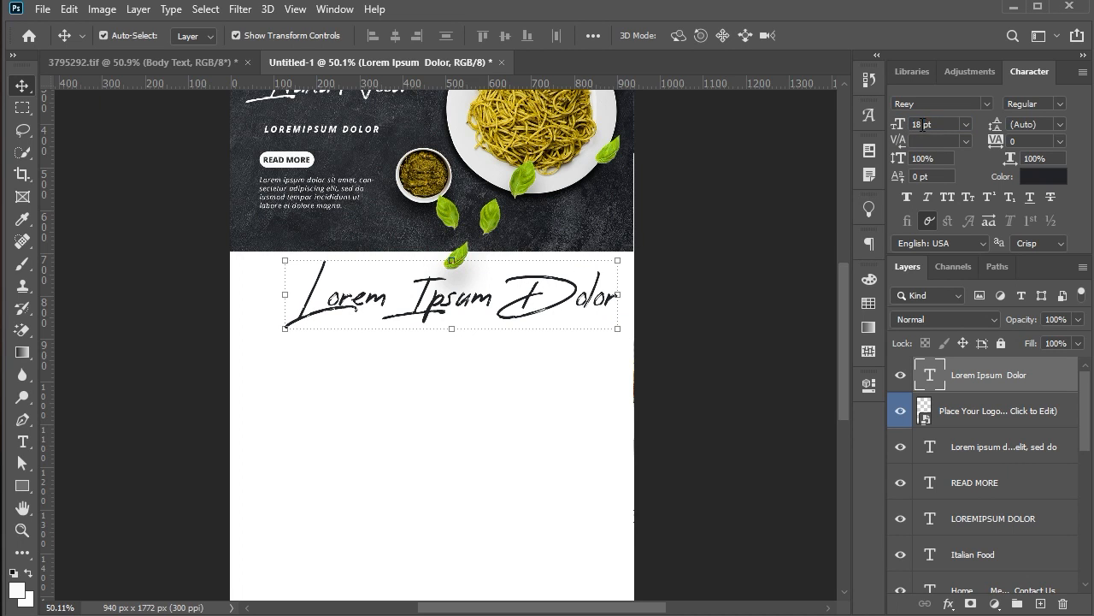
key("Return")
left_click_drag(453, 300, 465, 295)
left_click(672, 368)
scroll(428, 402, "down", 3)
left_click(22, 442)
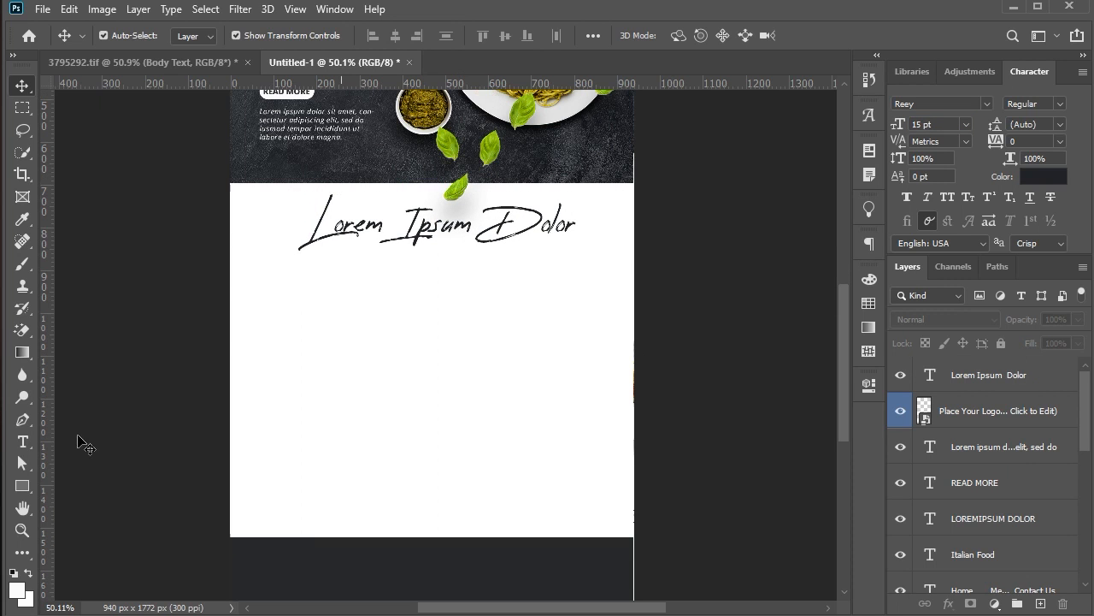
left_click(363, 279)
left_click(22, 86)
left_click(22, 441)
left_click(321, 307)
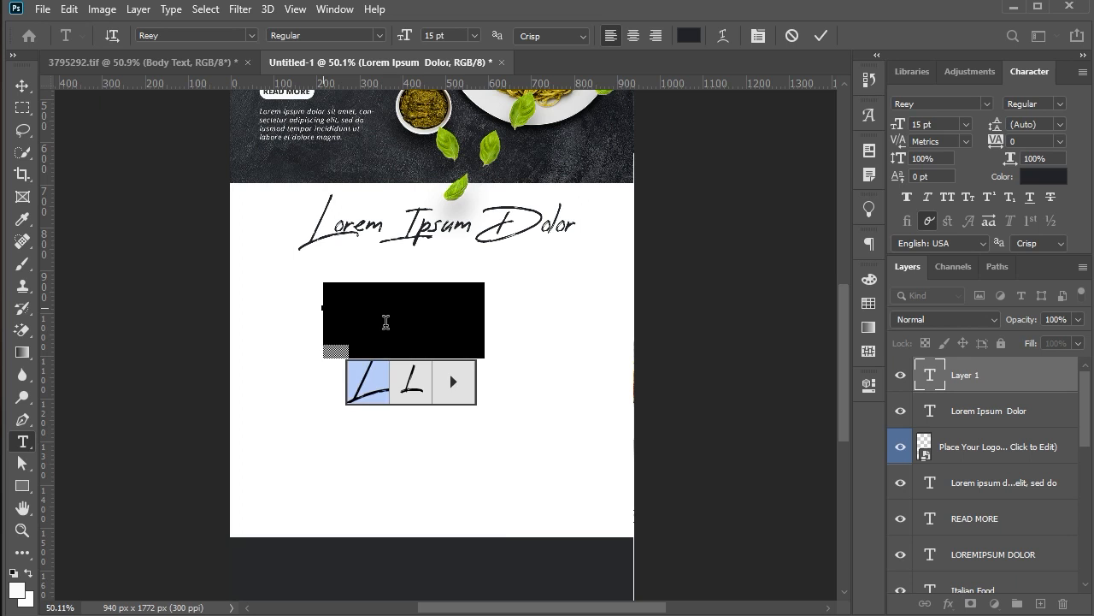
right_click(386, 321)
left_click(384, 367)
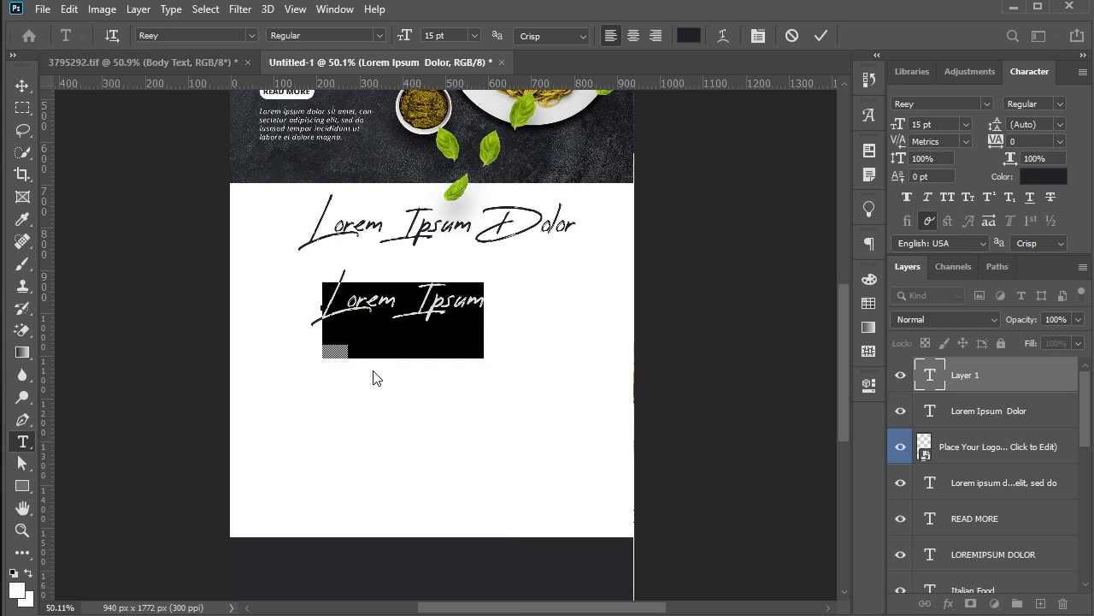
left_click(22, 86)
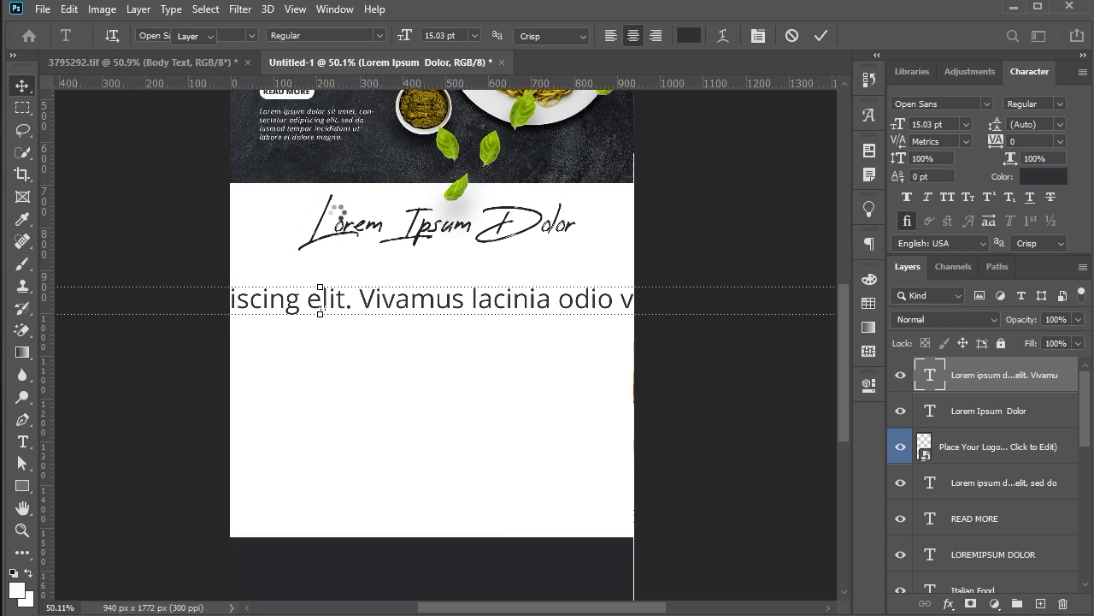
key("Delete")
Step: Duplicate the header paragraph below the Lorem Ipsum Dolor heading and recolour the copy with the header's dark tone
left_click(304, 121)
left_click_drag(305, 121, 388, 309)
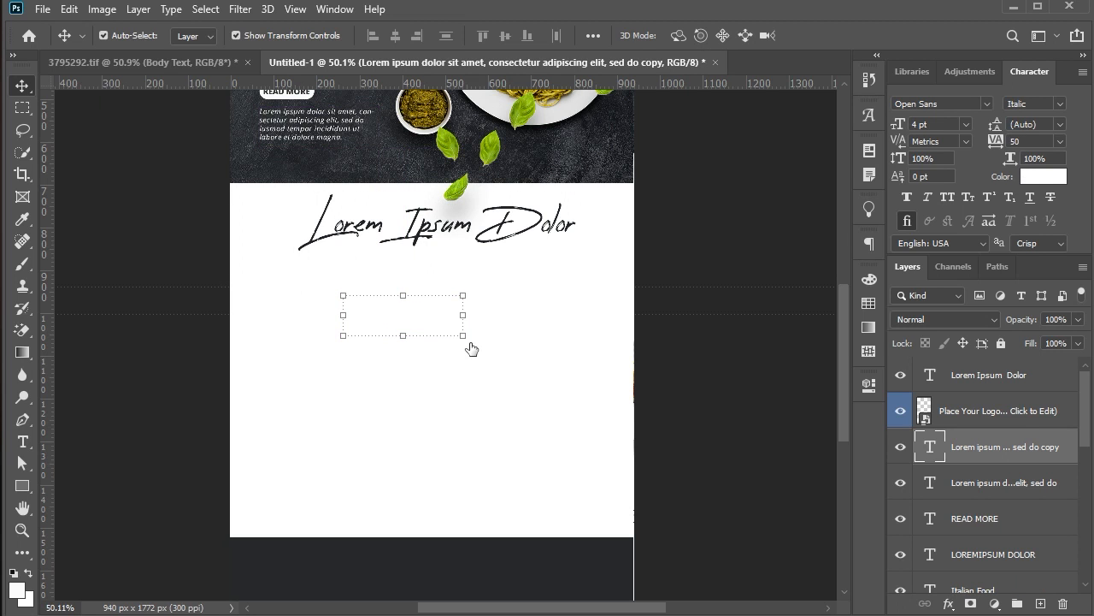
left_click(1044, 176)
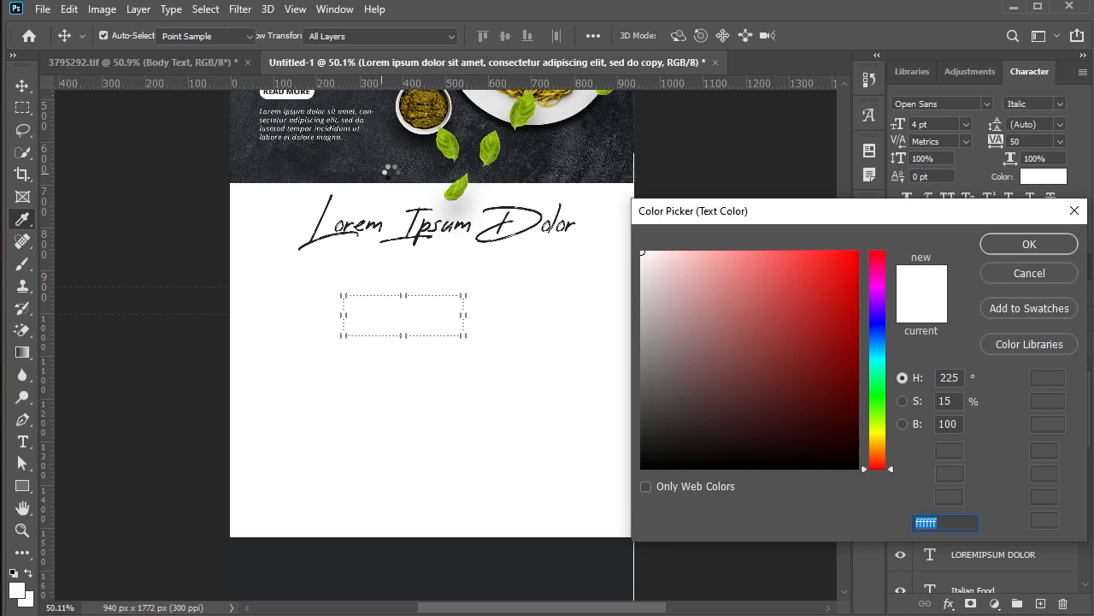
left_click(382, 180)
left_click(1029, 244)
Step: Replace the copy's text with the centred Open Sans Regular Lorem ipsum body text and enlarge its text box
double_click(419, 308)
right_click(419, 311)
left_click(462, 375)
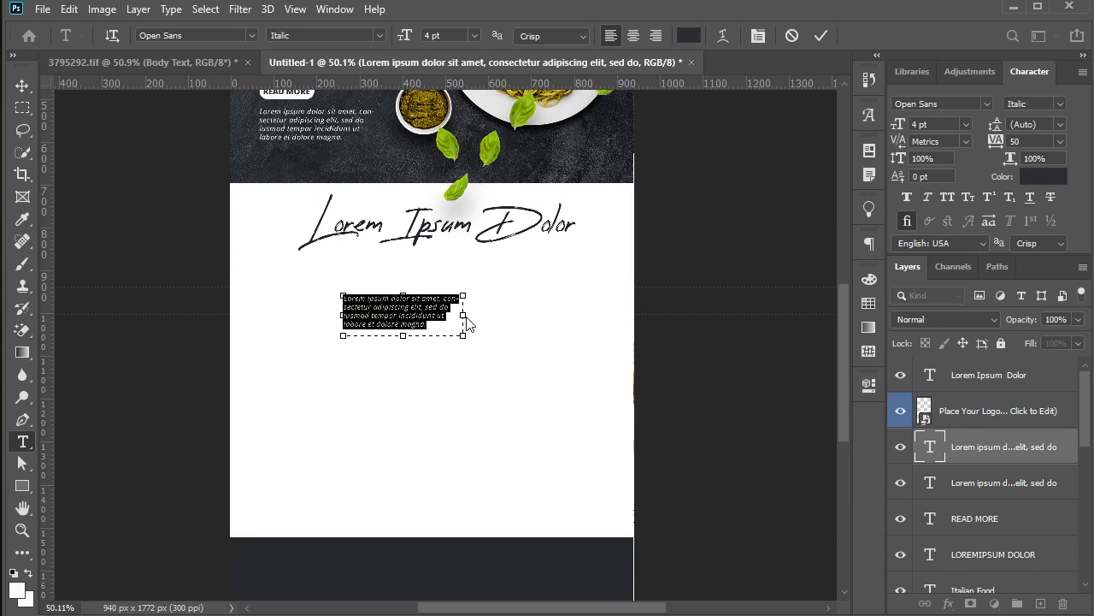
left_click_drag(462, 316, 585, 316)
left_click_drag(469, 337, 472, 359)
left_click(30, 90)
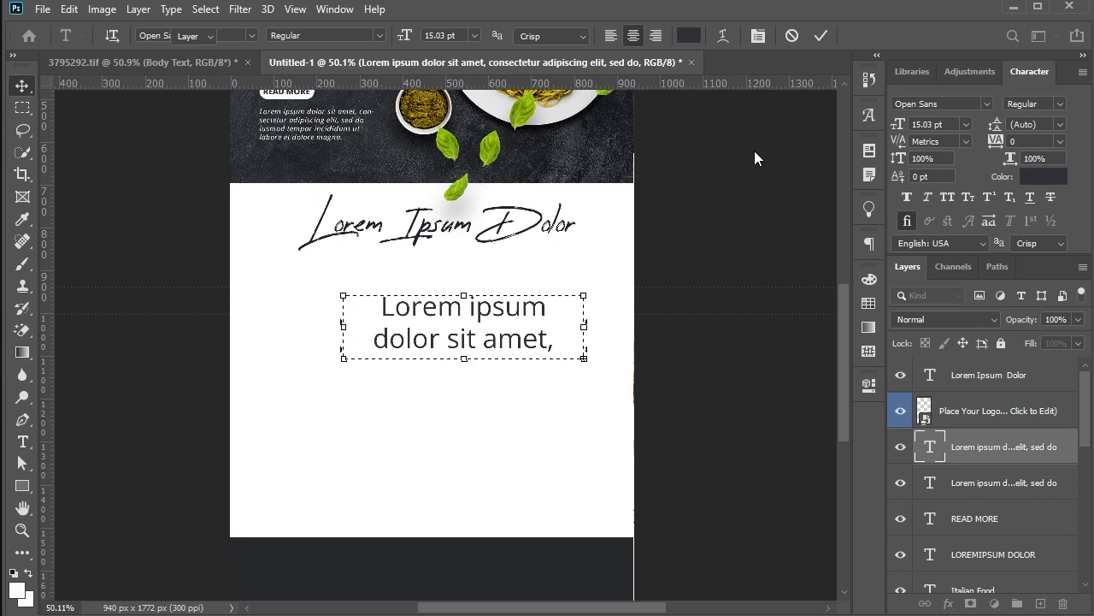
Step: Reduce the dark body paragraph's font size to 7.03 pt
left_click(928, 124)
scroll(928, 125, "down", 1)
scroll(927, 125, "down", 4)
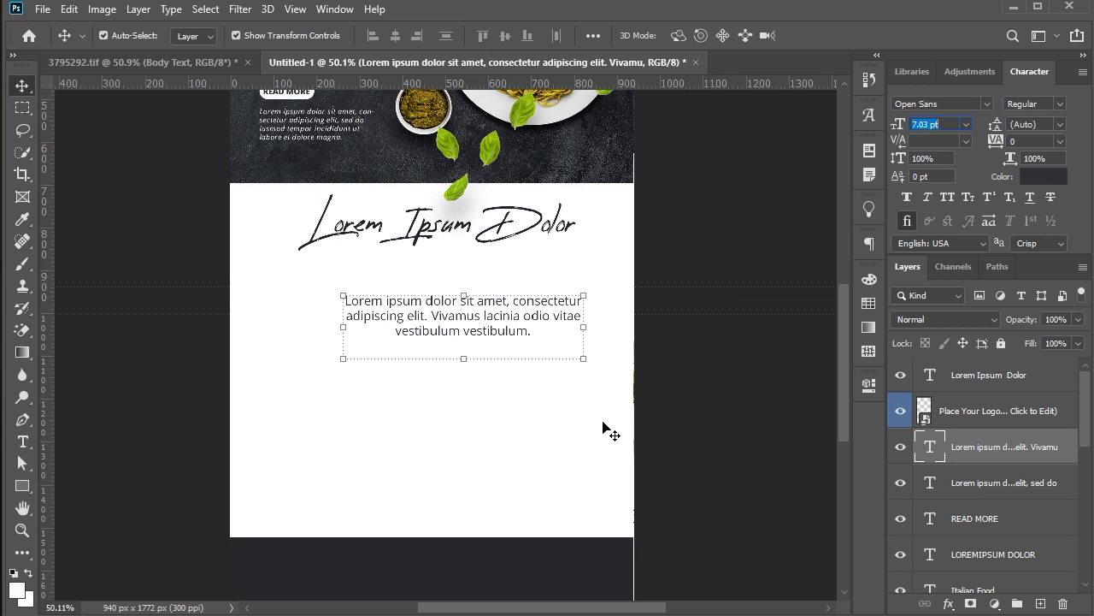
Step: Move the body paragraph up under the Lorem Ipsum Dolor heading, scale it to 95.53% and centre it
left_click_drag(478, 325, 458, 287)
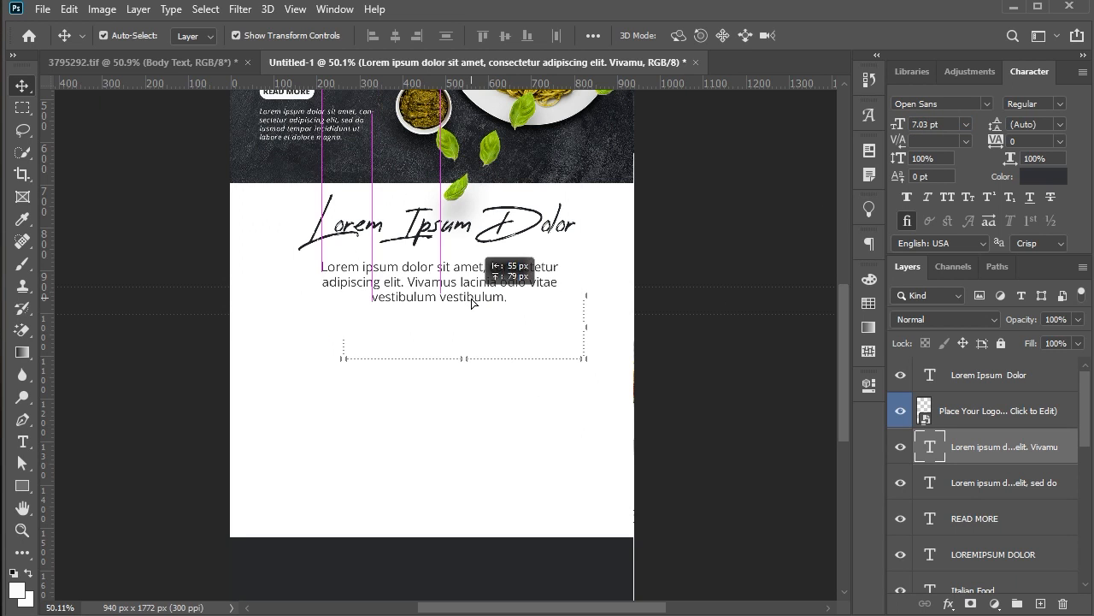
left_click_drag(568, 333, 555, 323)
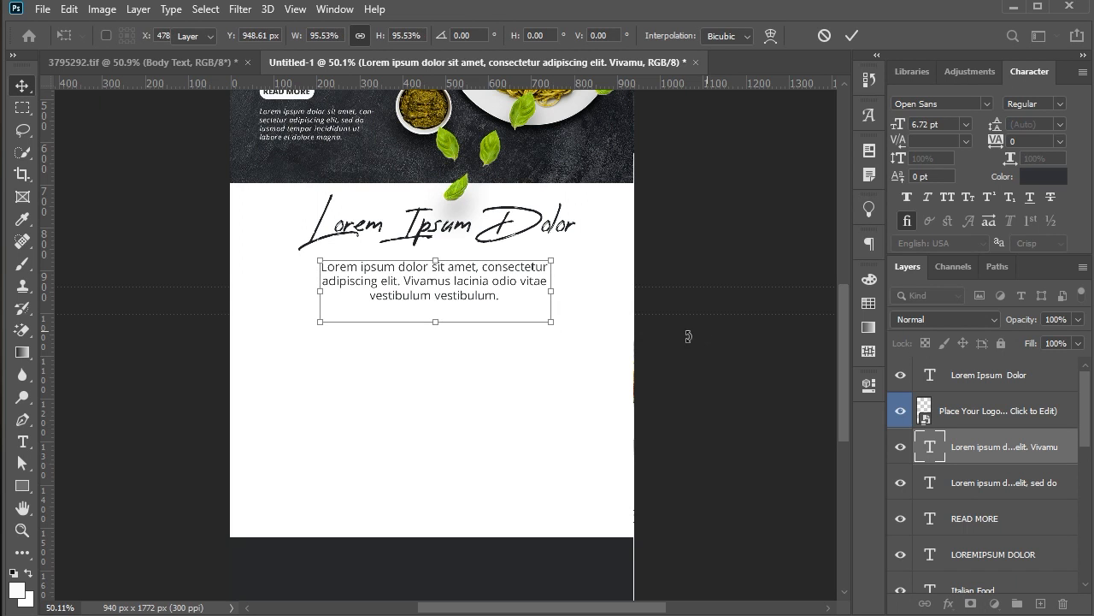
key("Return")
left_click_drag(458, 287, 460, 287)
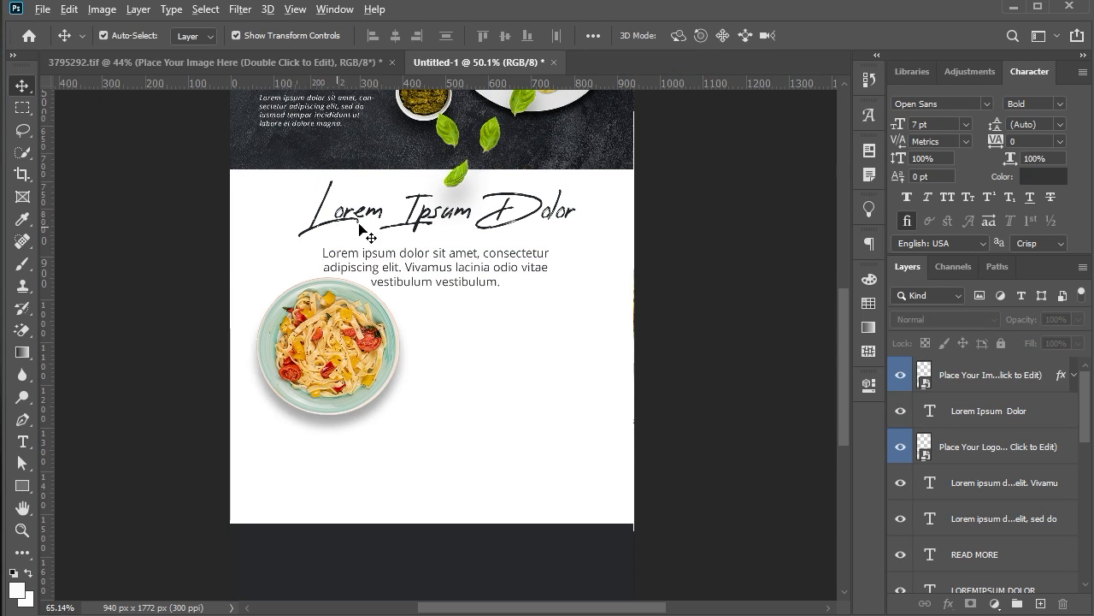
Step: Scale the Lorem Ipsum Dolor heading down to 83.75%, move it up and centre it over the body paragraph
scroll(351, 225, "up", 4)
left_click(363, 222)
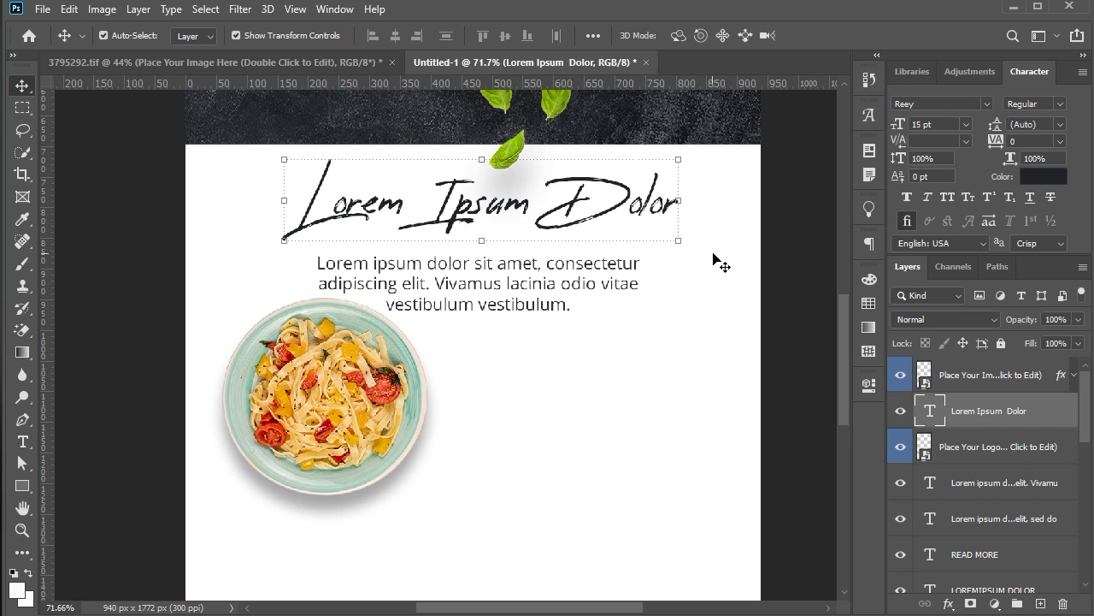
left_click_drag(681, 242, 616, 228)
key("shift+Right")
key("shift+Right")
key("shift+Up")
key("shift+Up")
key("shift+Right")
key("shift+Right")
key("shift+Up")
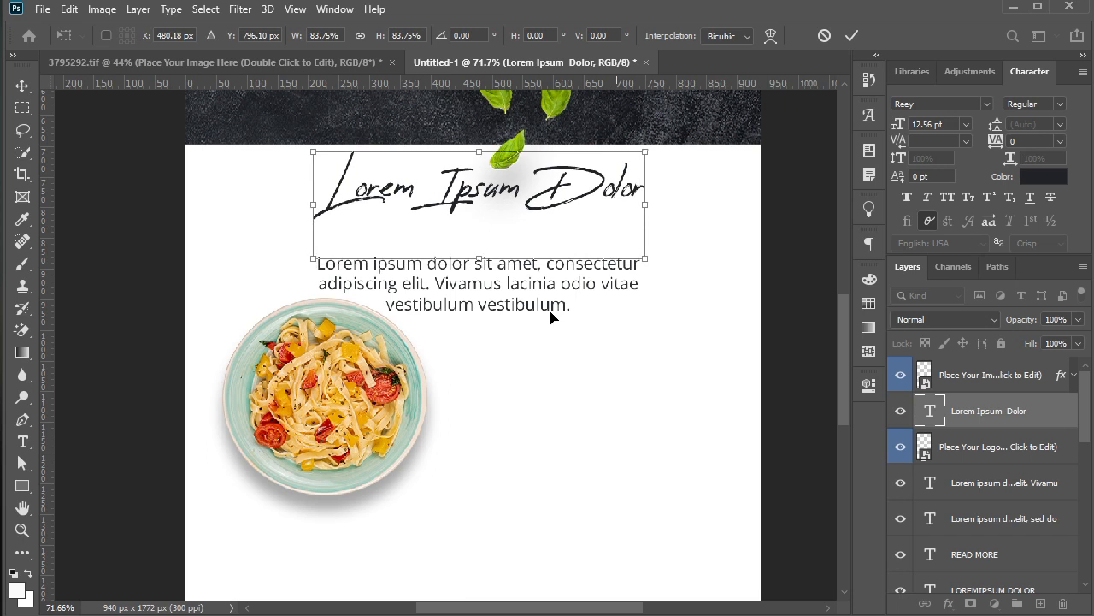
key("Return")
Step: Widen the body paragraph's text box to about 640 px and set its font size to 5.72 pt
double_click(528, 306)
left_click_drag(643, 299, 708, 300)
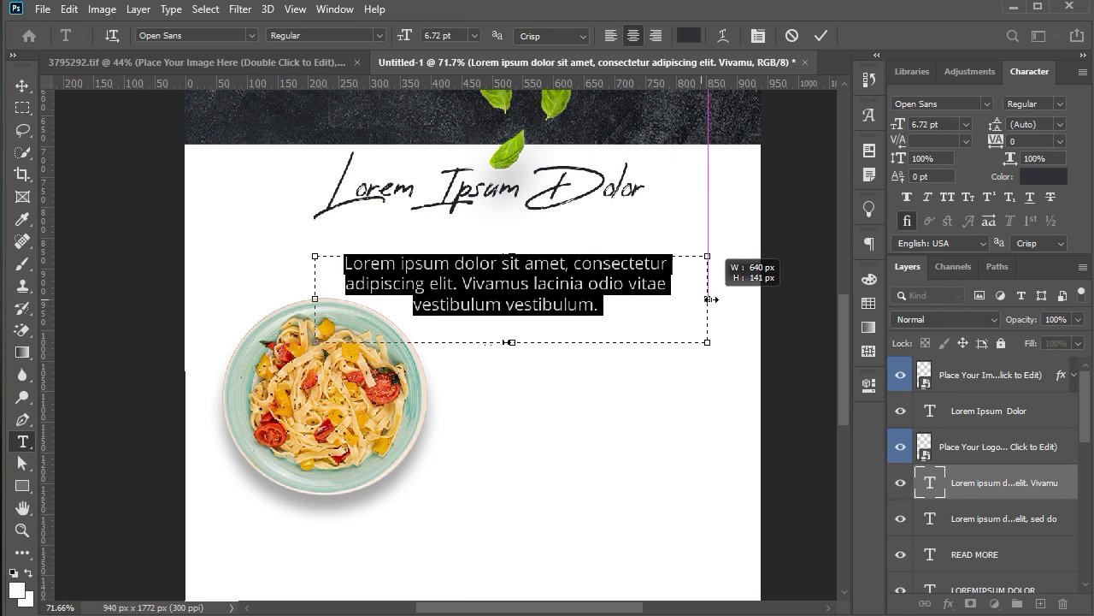
left_click(924, 124)
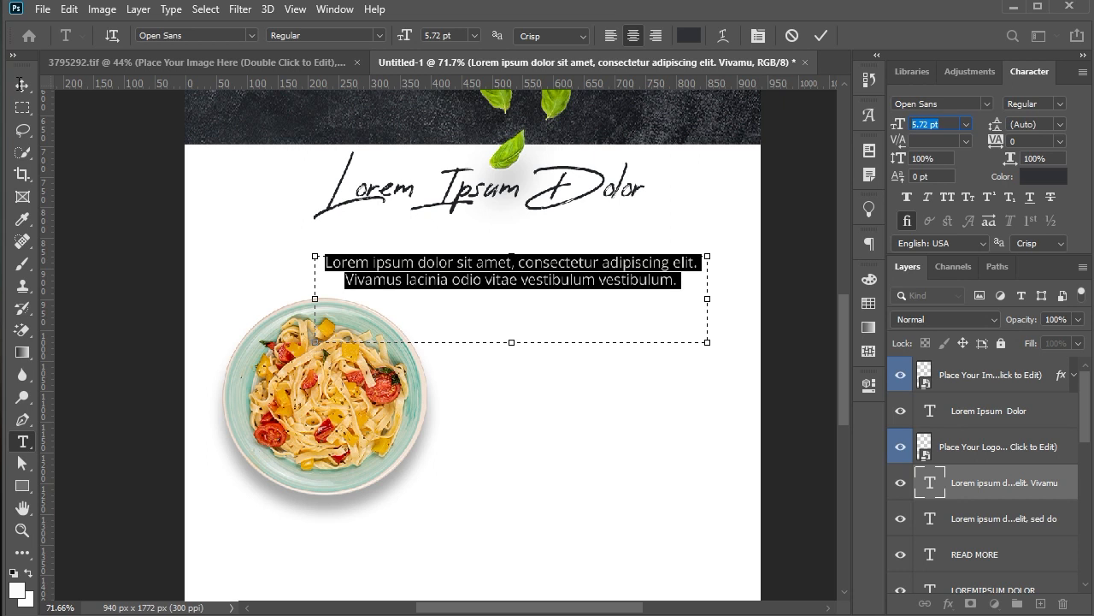
left_click(23, 87)
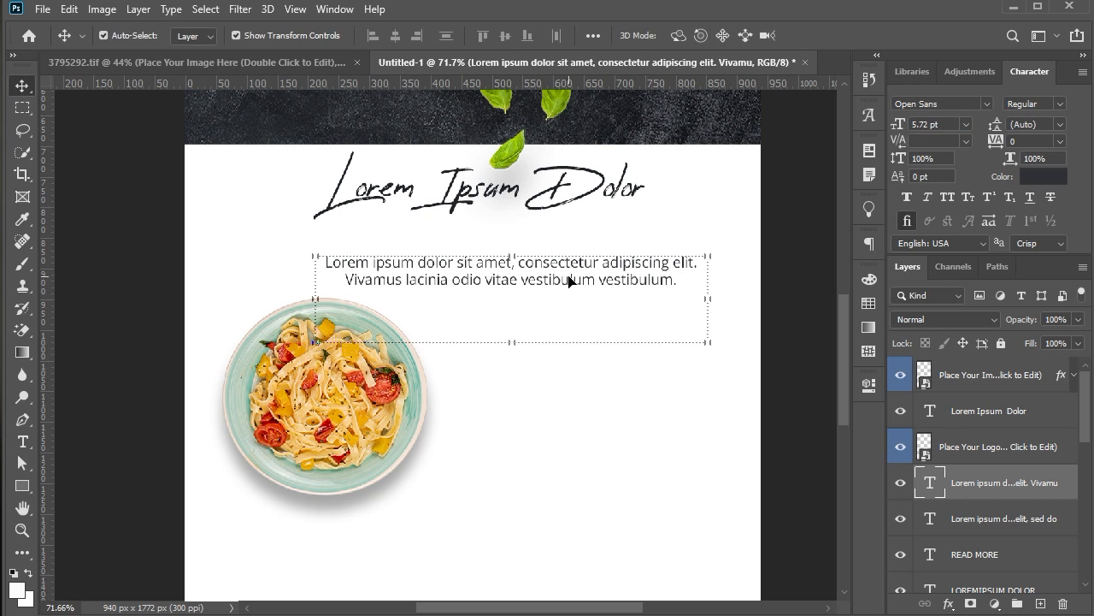
Step: Shorten the body paragraph's text box to about 68 px high and shift the paragraph left to centre it under the heading
key("t")
left_click_drag(513, 342, 521, 299)
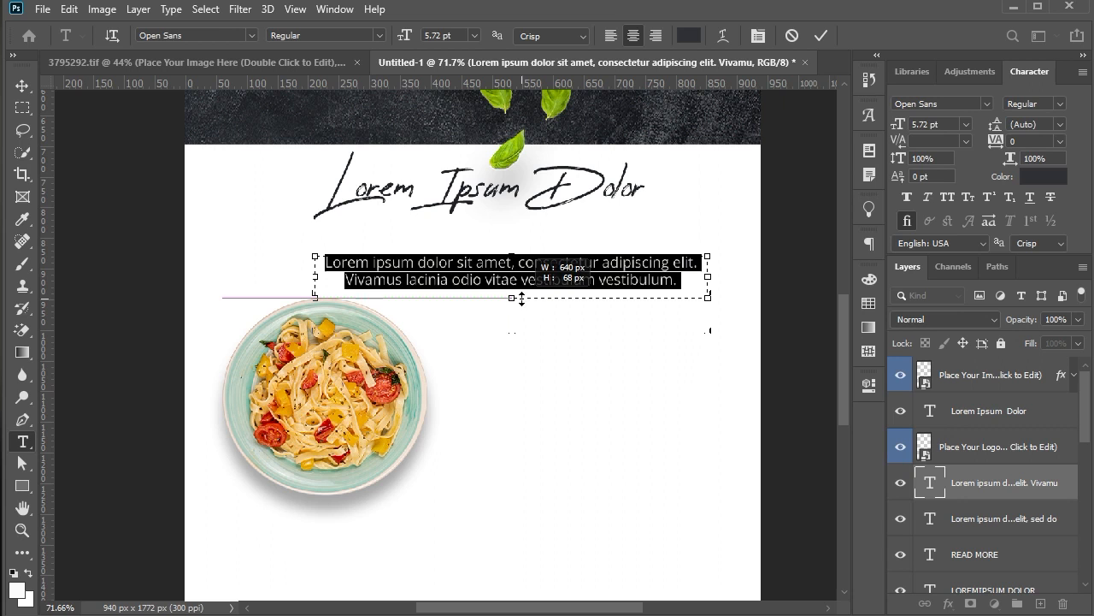
left_click(23, 85)
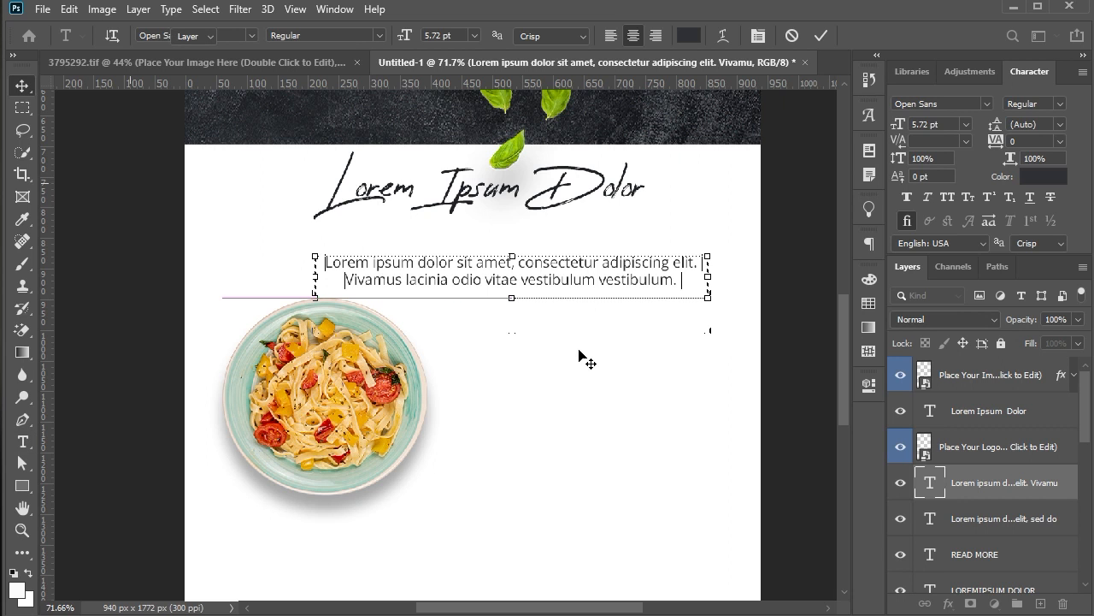
key("Left")
key("Left")
key("Left")
key("Left")
key("Left")
key("Left")
key("Left")
key("Left")
left_click(750, 361)
Step: Scale the tomato pasta plate down to about 10% and place it near the page's left edge, below the body paragraph
scroll(750, 361, "down", 4)
left_click(365, 359)
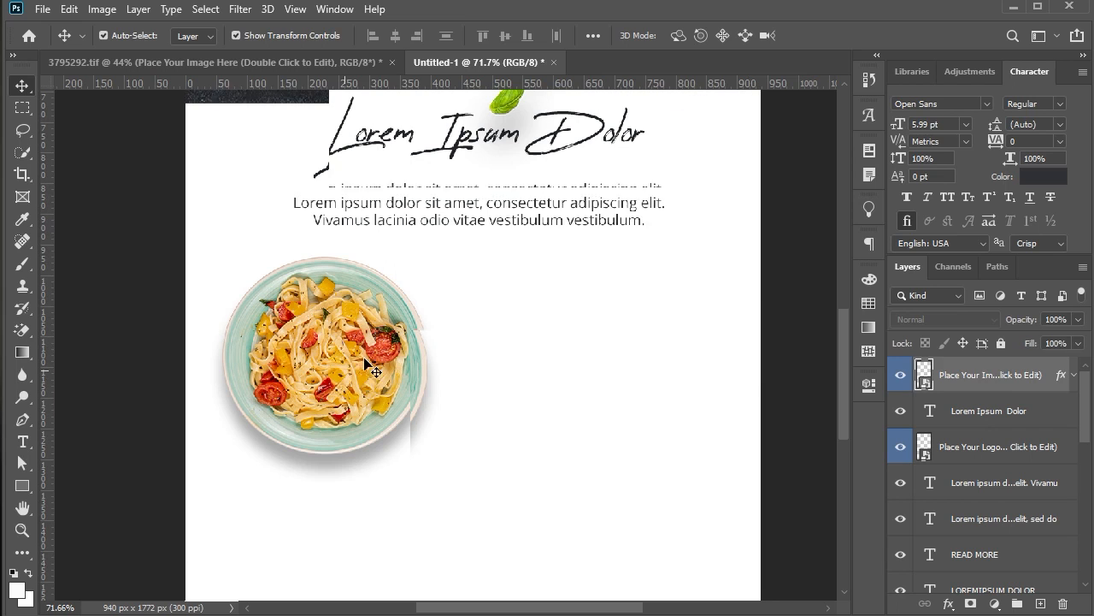
left_click_drag(404, 282, 376, 301)
left_click_drag(291, 353, 301, 317)
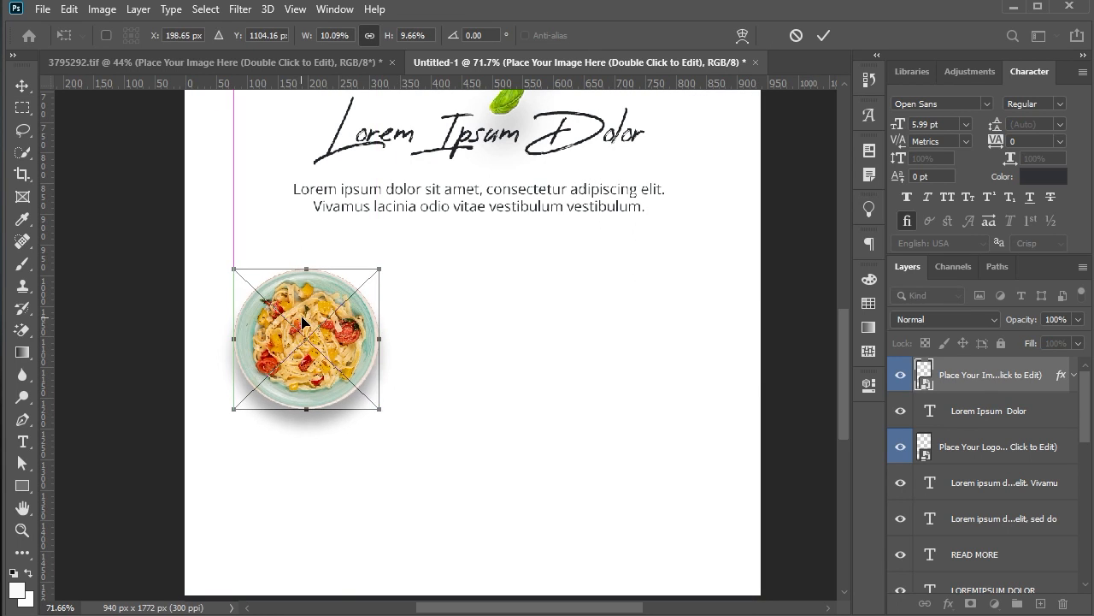
key("Return")
scroll(498, 339, "down", 1)
left_click(96, 478)
Step: Add the text "Lorem ipsum" in Open Sans Bold 7 pt below the tomato pasta plate
left_click(22, 441)
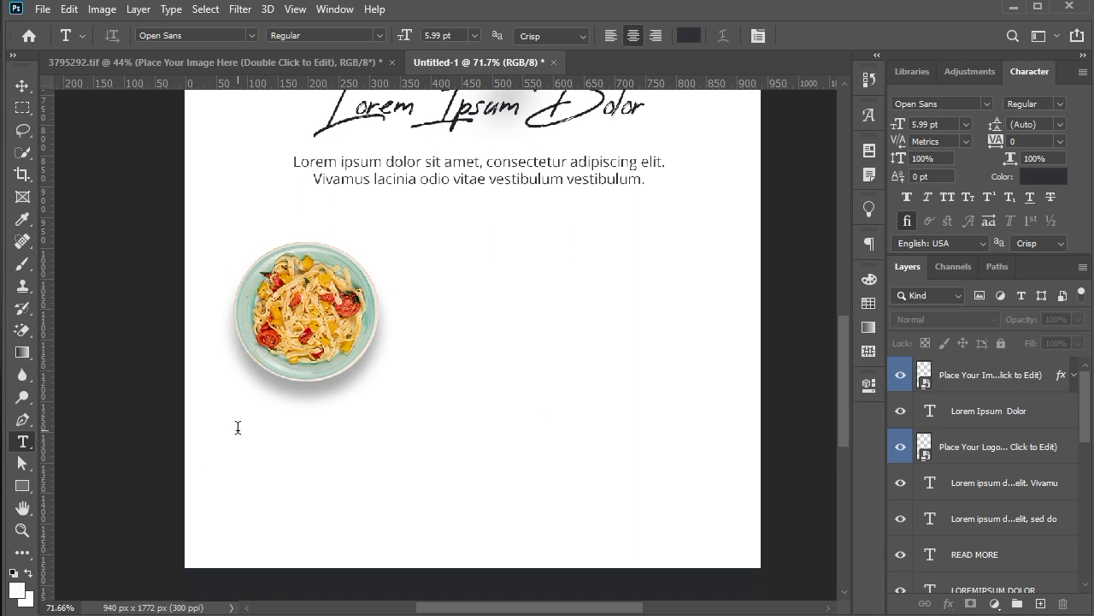
left_click(238, 427)
right_click(238, 427)
left_click(291, 164)
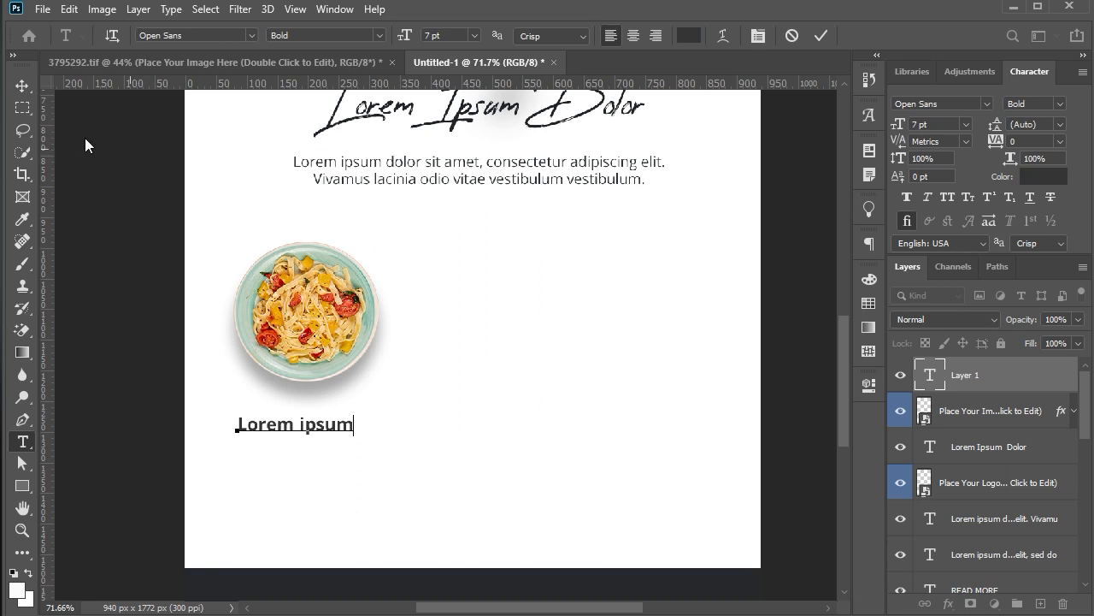
left_click(22, 85)
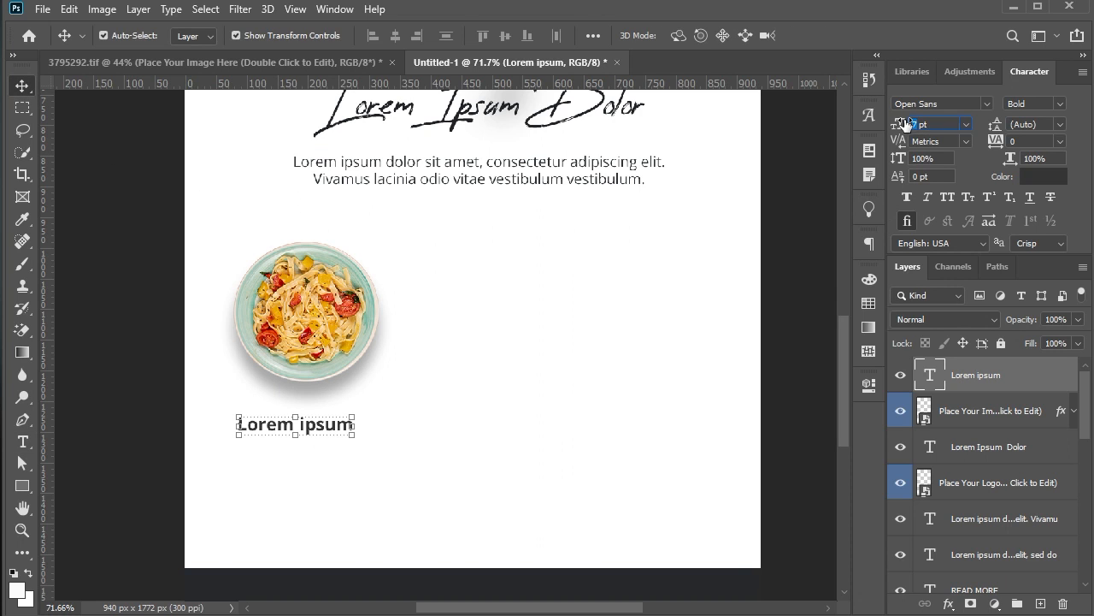
Step: Make the Lorem ipsum dish label slightly smaller and move it up, centred beneath the tomato pasta plate
key("shift+Right")
key("shift+Right")
key("shift+Right")
key("shift+Up")
key("shift+Up")
left_click(344, 358)
key("Left")
key("Left")
key("Left")
left_click(344, 413)
key("Left")
key("Left")
key("Left")
key("Left")
key("Left")
key("Left")
key("Left")
key("Left")
key("Left")
key("Left")
Step: Scale the newly added creamy pasta plate to 8.17% and place it beside the tomato pasta plate
left_click(481, 444)
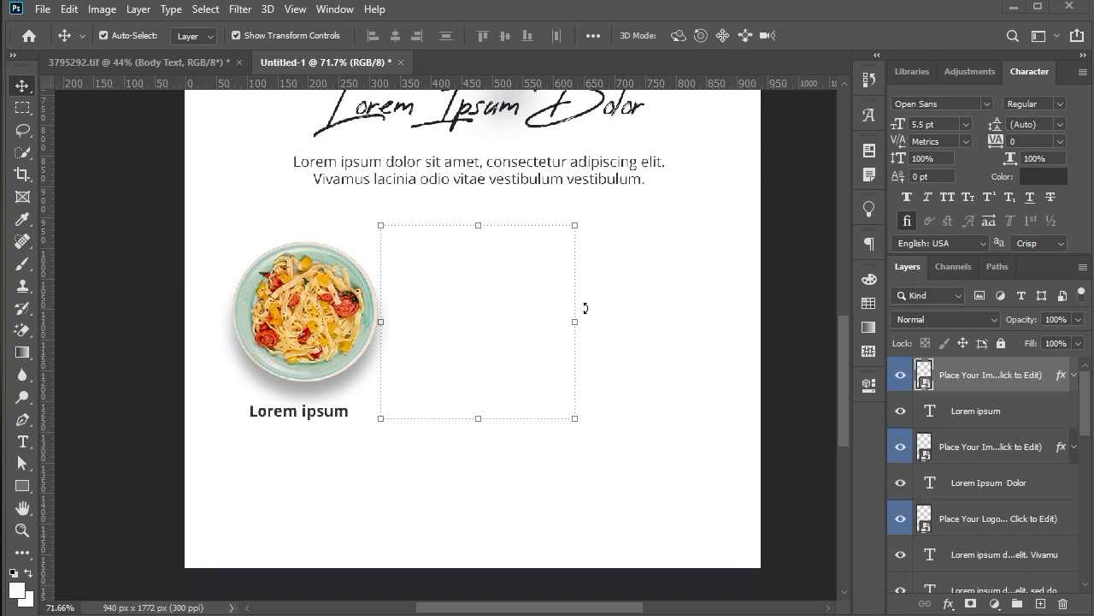
left_click_drag(573, 226, 554, 255)
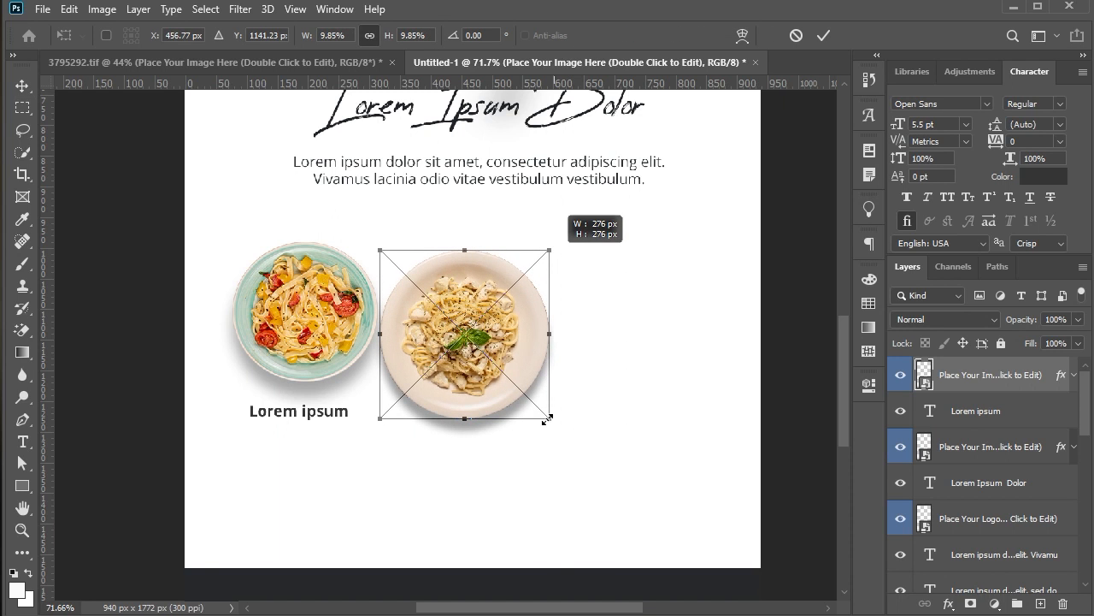
left_click_drag(464, 419, 308, 349)
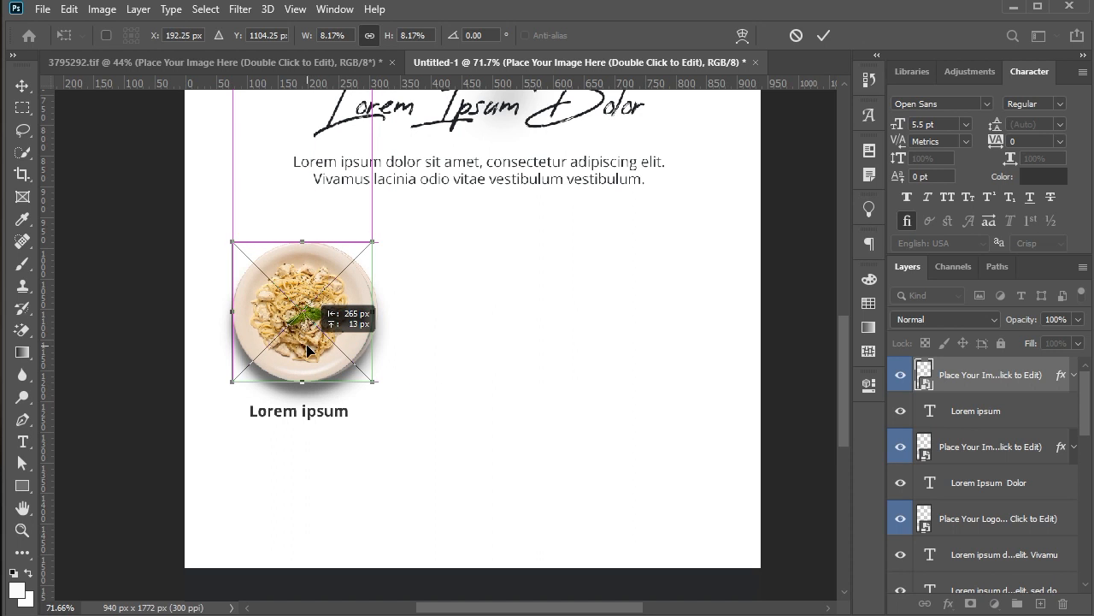
left_click_drag(428, 354, 505, 359)
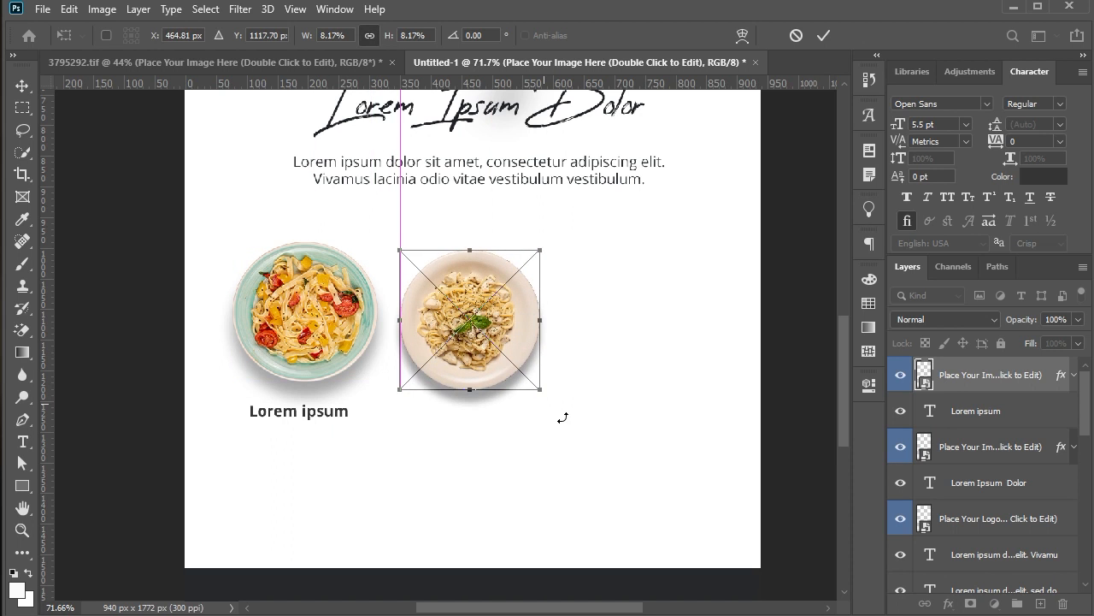
key("Return")
left_click(537, 477)
Step: Add a two-line Open Sans Regular text "Lorem ipsum dolor sit amet, consectetur adipisicing..." below the Lorem ipsum dish label
key("t")
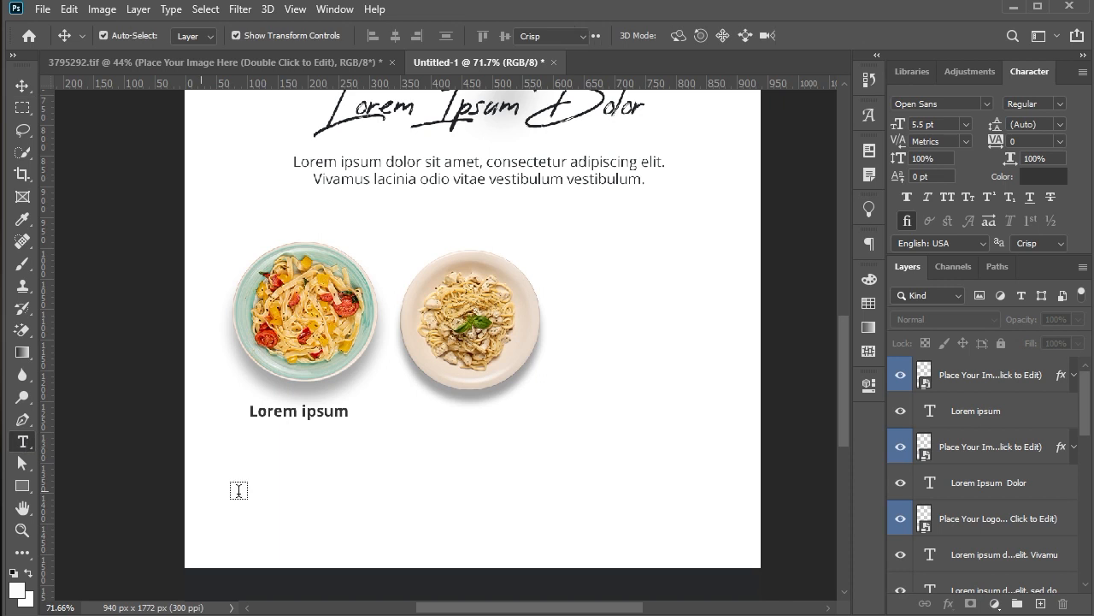
left_click(241, 447)
right_click(242, 451)
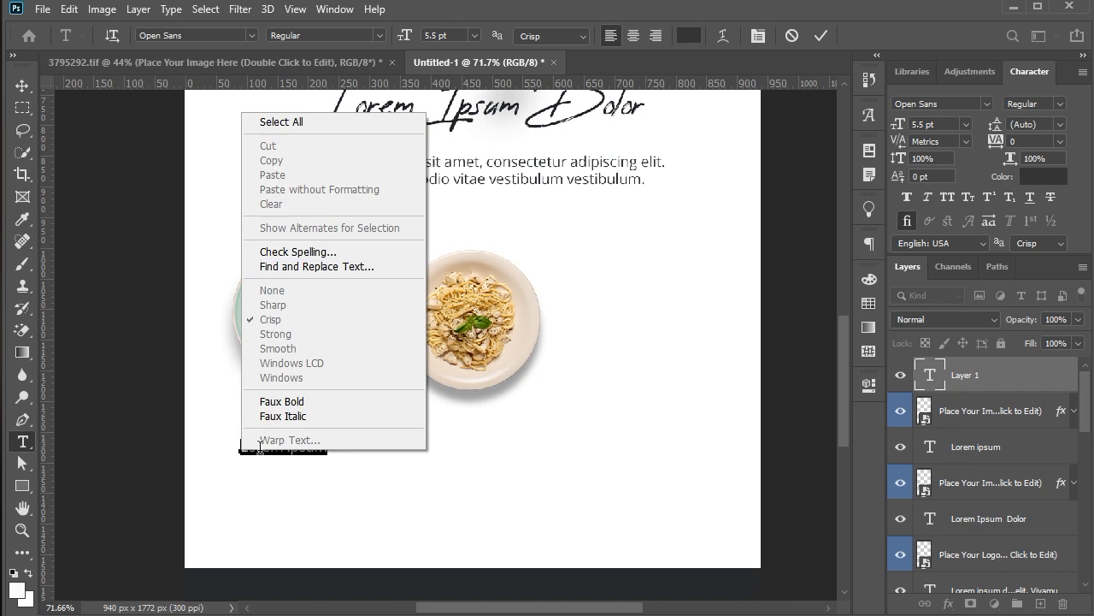
key("Escape")
right_click(321, 452)
left_click(313, 188)
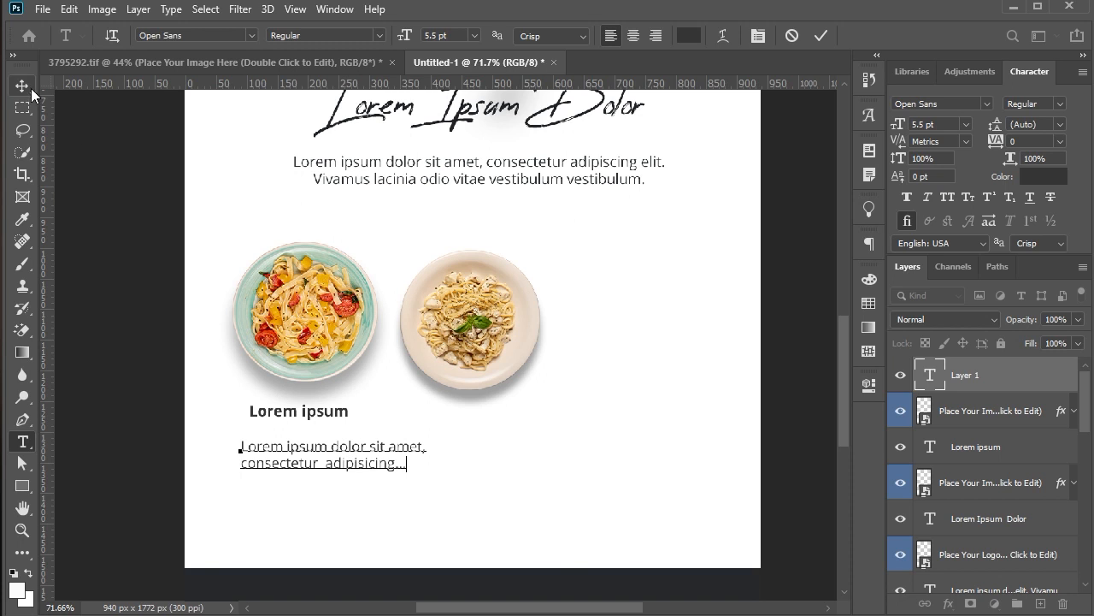
Step: Set the dish description's font size to 4 pt, left-align it with the dish label and tighten the gap between them
left_click(32, 89)
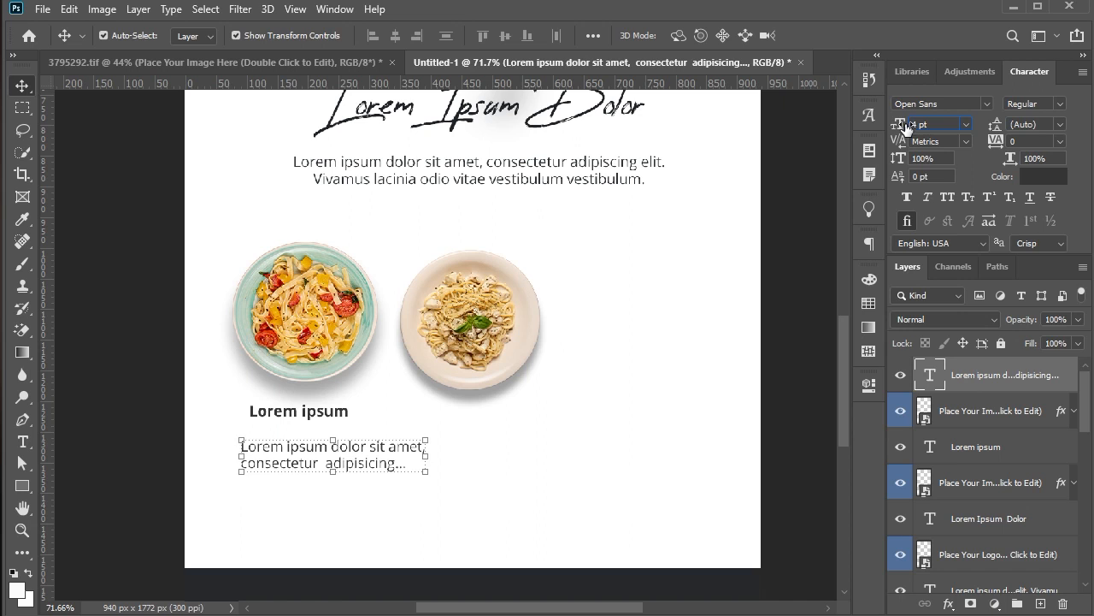
left_click(301, 460)
left_click(301, 459, "shift")
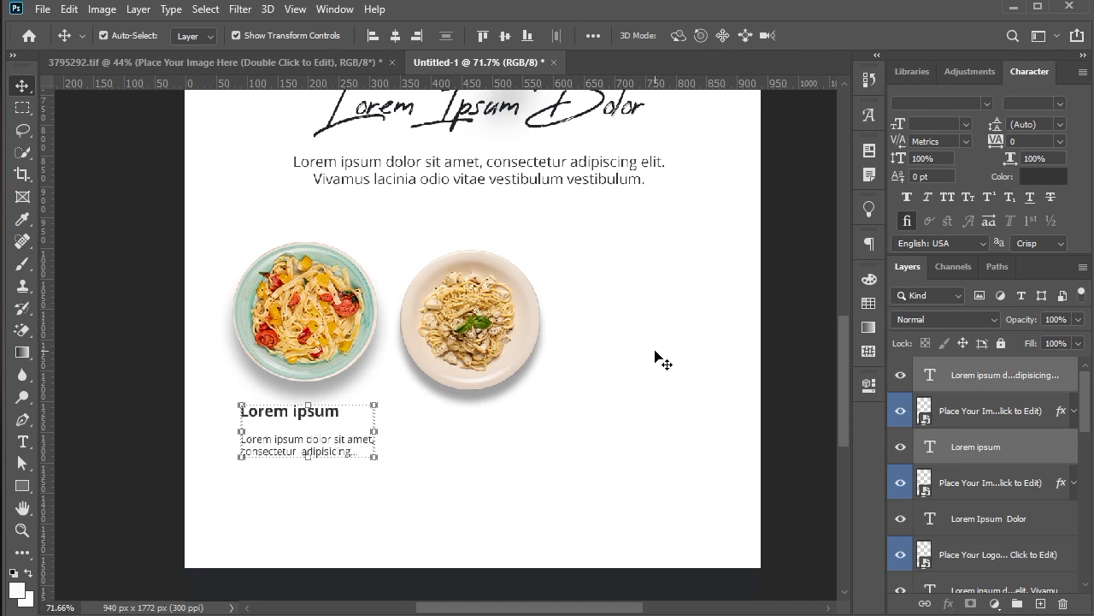
left_click(342, 447)
Step: Shift the creamy pasta plate slightly right, and scale the body paragraph down to 5.03 pt and recentre it under the heading
left_click(506, 344)
left_click_drag(500, 339, 518, 453)
left_click(562, 210)
left_click(633, 181)
left_click_drag(675, 197, 634, 192)
key("Return")
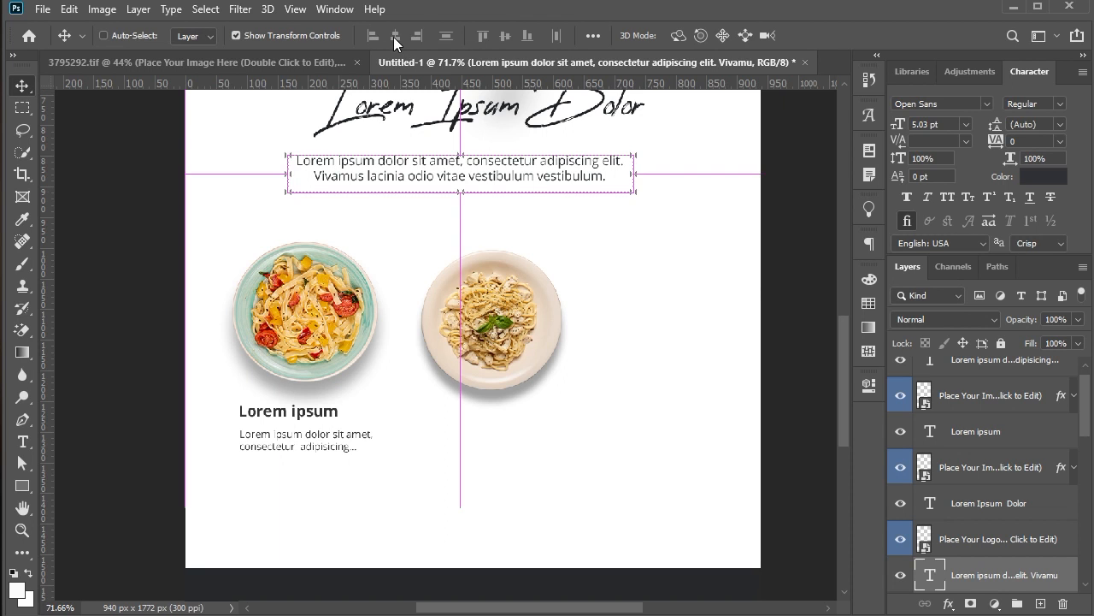
key("ctrl+a")
key("ctrl+d")
left_click_drag(580, 185, 582, 196)
Step: Scale the Lorem Ipsum Dolor heading up to 108.69% and nudge the body paragraph up beneath it
left_click(478, 123)
key("ctrl+t")
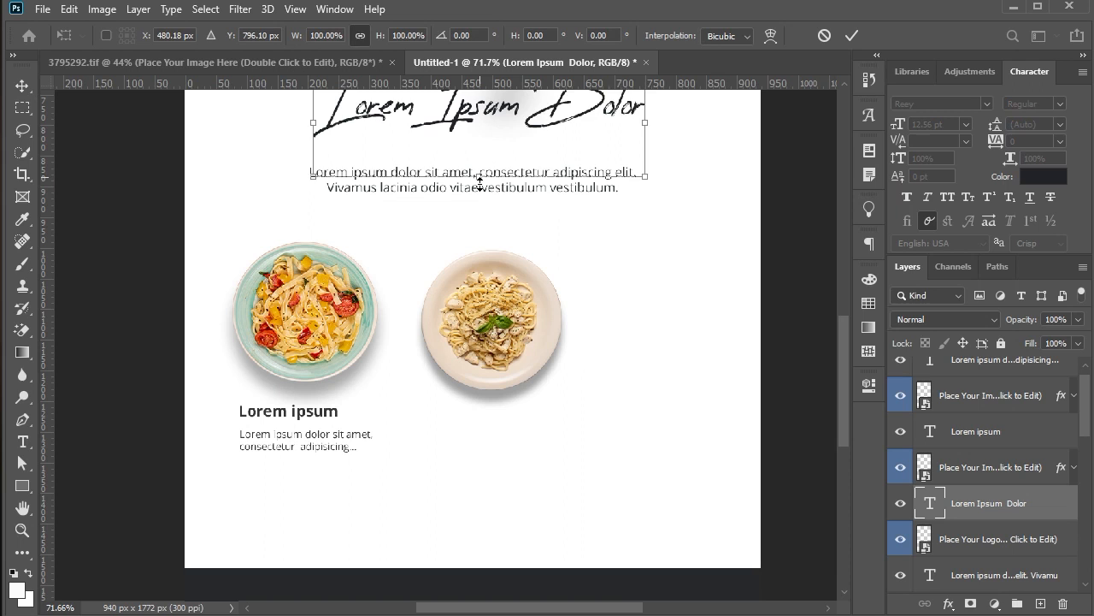
left_click_drag(480, 183, 481, 191)
key("Return")
left_click(580, 191, "ctrl")
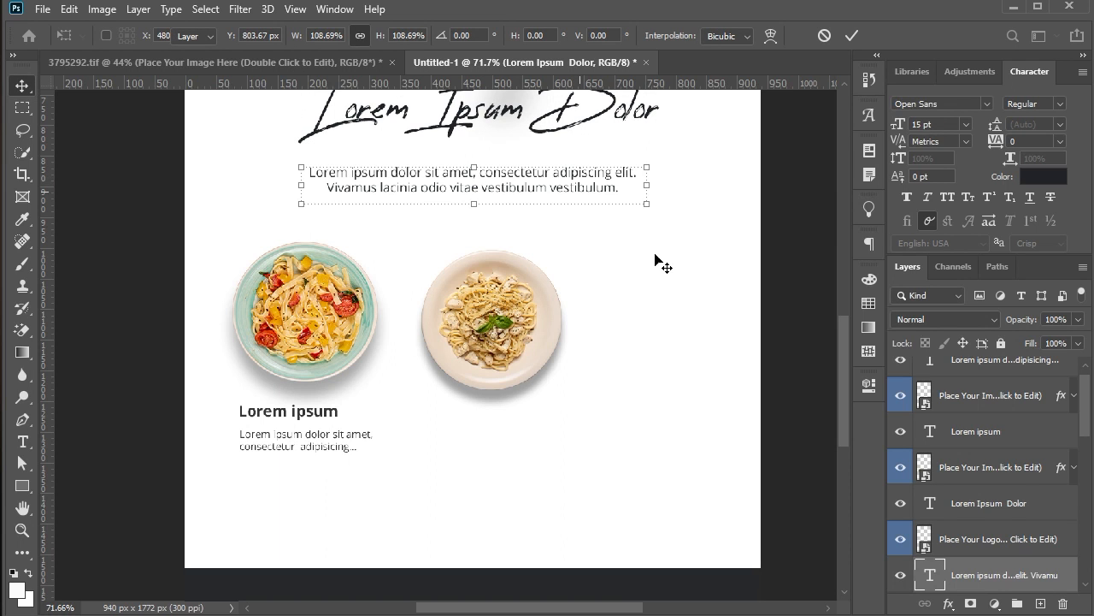
key("Up")
key("Up")
key("Up")
key("Up")
left_click(727, 282)
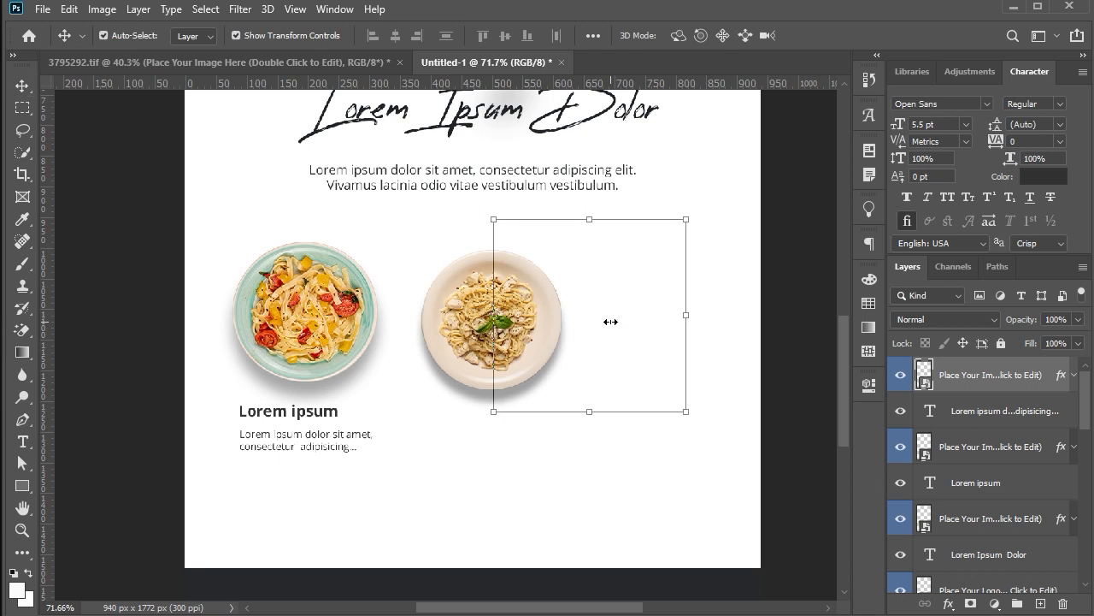
Step: Shrink the green pasta plate and place it at the right end of the dish row, evenly spacing the creamy pasta plate
left_click_drag(610, 321, 642, 337)
left_click_drag(613, 441, 615, 389)
key("Return")
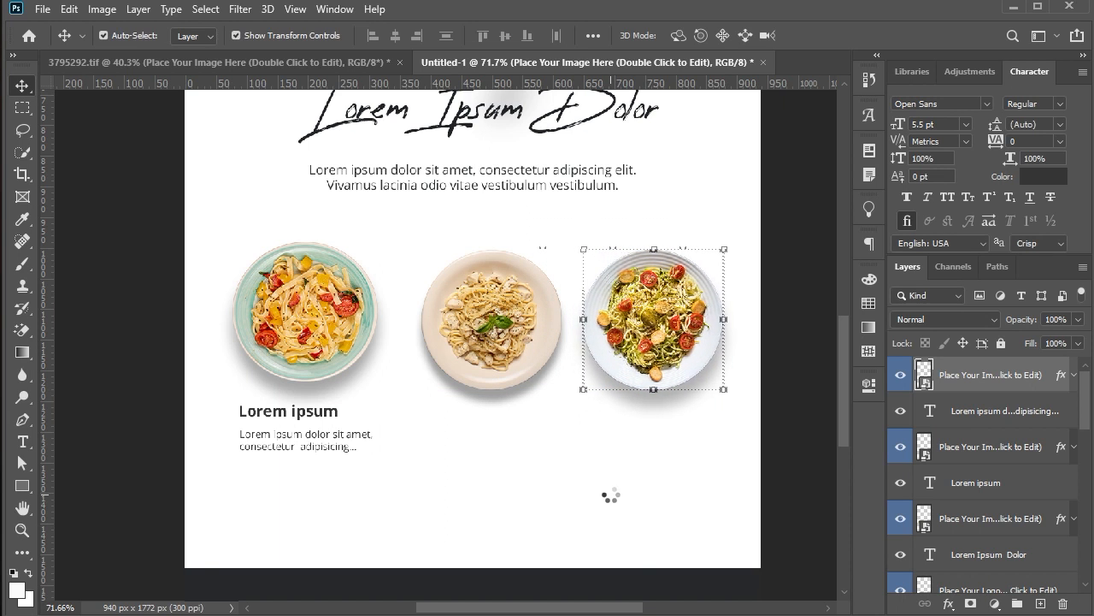
left_click_drag(494, 338, 483, 338)
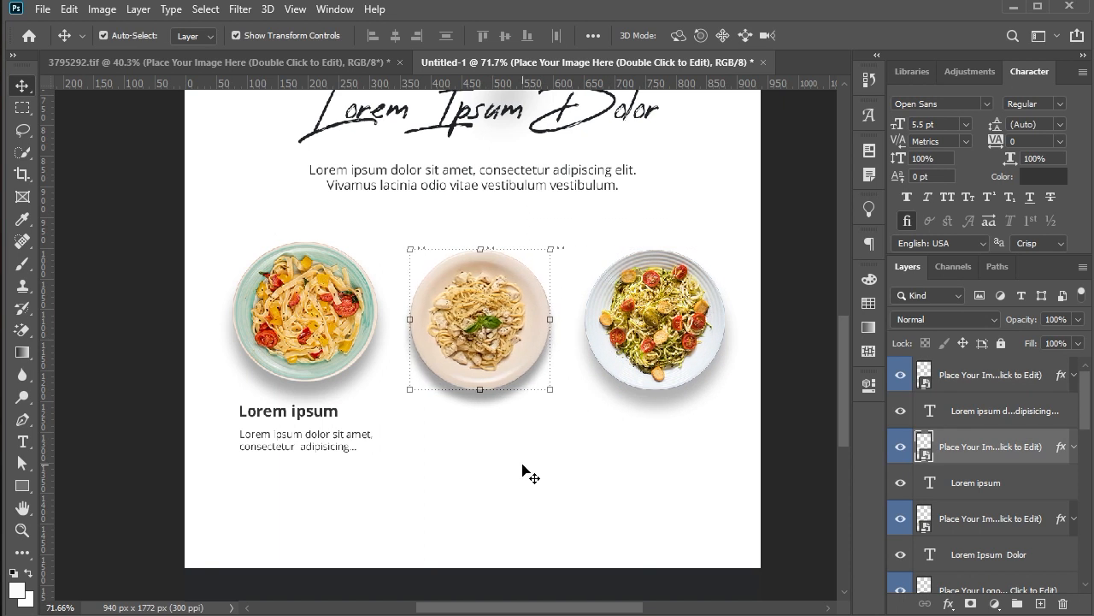
left_click(524, 465)
Step: Duplicate the Lorem ipsum dish label and its description under the middle and right plates
scroll(524, 464, "down", 1)
left_click_drag(308, 466, 229, 384)
mouse_move(459, 391)
left_mouse_down()
mouse_move(479, 390)
mouse_move(454, 390)
mouse_move(466, 391)
left_mouse_up()
left_click_drag(629, 399, 667, 399)
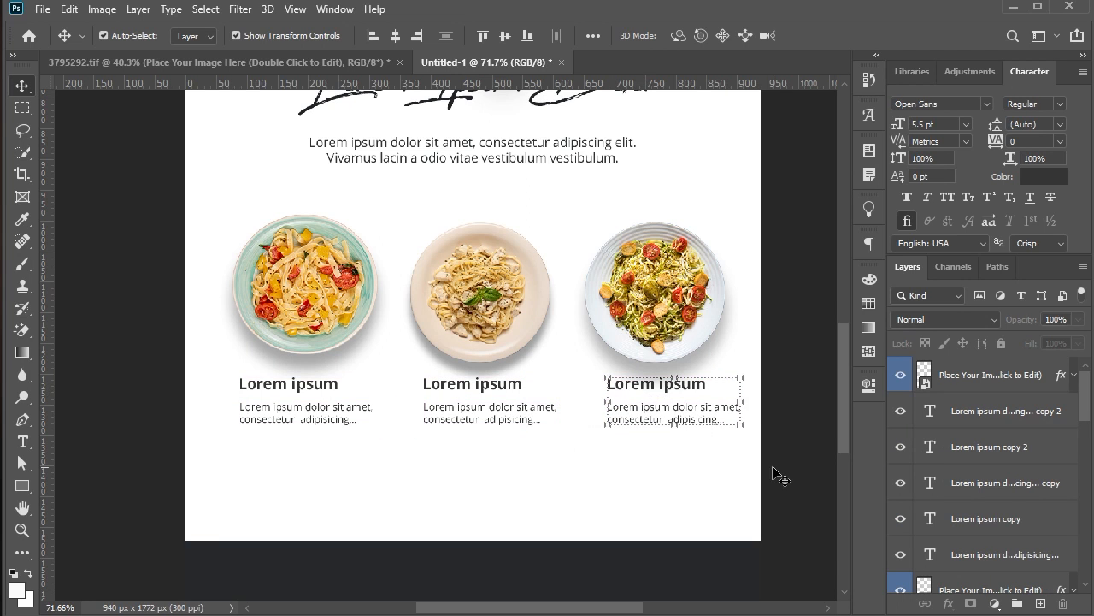
scroll(770, 468, "down", 1)
Step: Nudge the pasta plates vertically to bring them closer to a common height
left_click(515, 285)
key("Up")
key("Up")
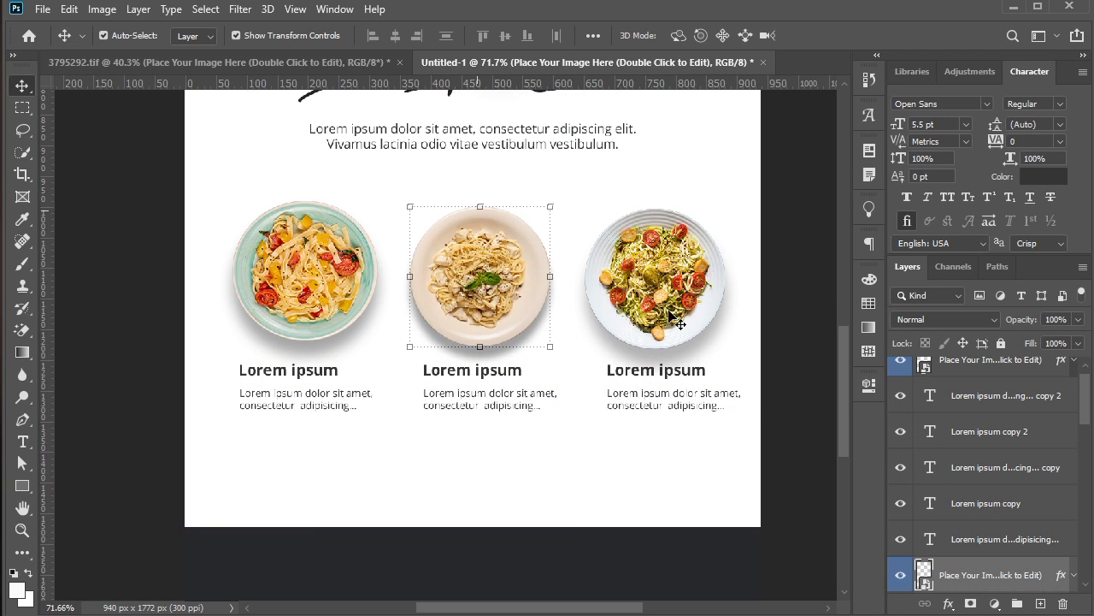
left_click(564, 468)
scroll(565, 468, "down", 1)
left_click(299, 256)
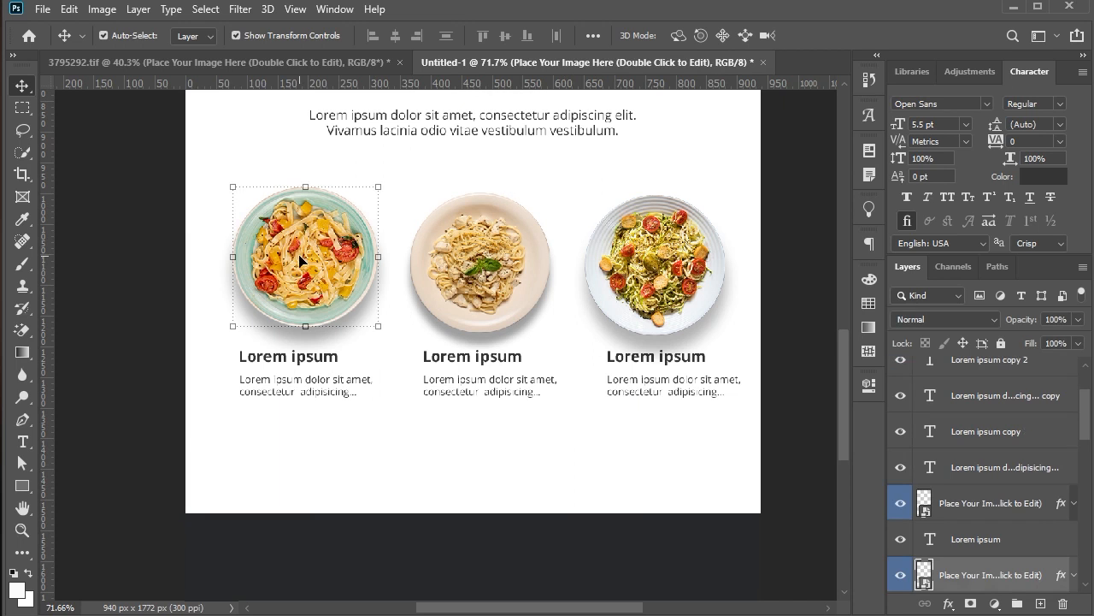
left_click(494, 237)
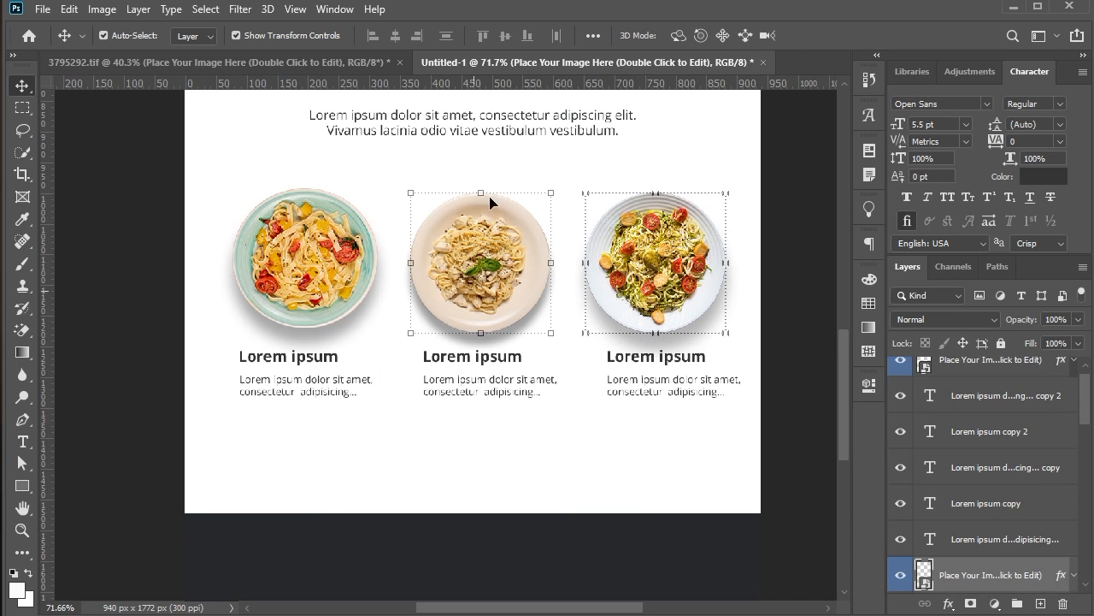
Step: Enlarge the middle pasta plate to match the left plate and align the top edges of all three plates
left_click_drag(481, 188, 483, 183)
key("Return")
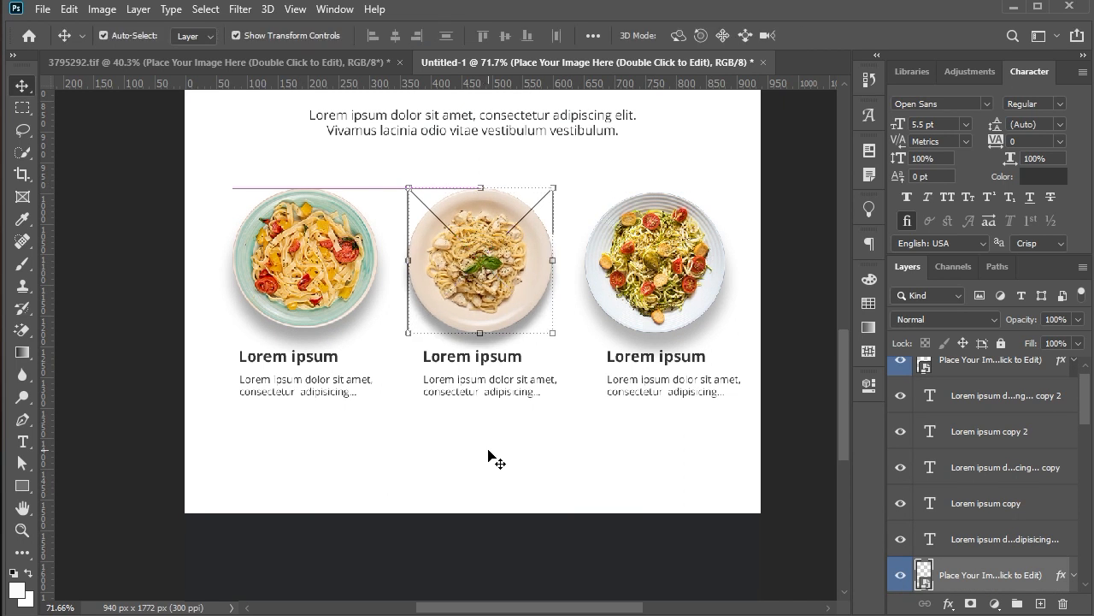
left_click(488, 457)
scroll(488, 456, "down", 1)
left_click(671, 261)
left_click_drag(775, 251, 334, 213)
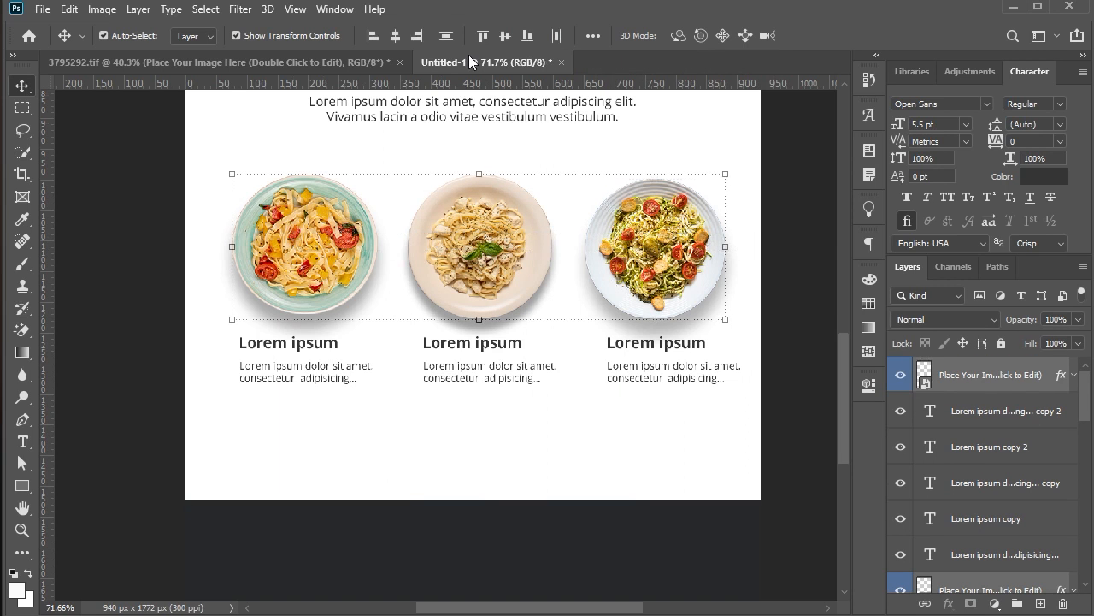
Step: Enlarge the right pasta plate slightly to match the others and realign the three plates as a row
left_click(667, 313)
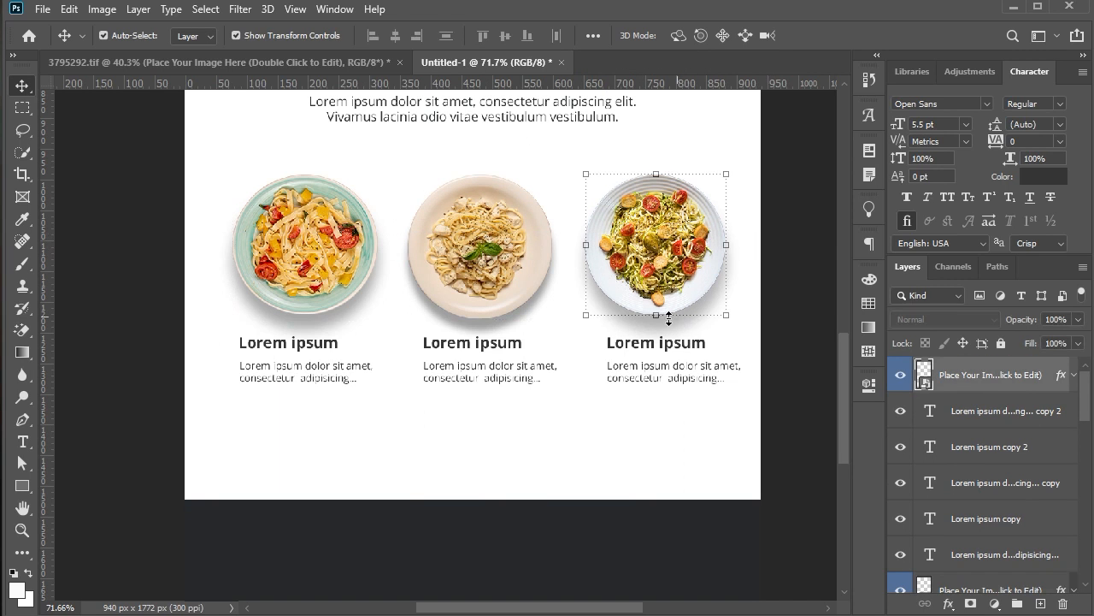
key("ctrl+t")
key("Escape")
left_click_drag(795, 250, 346, 245)
left_click(335, 299)
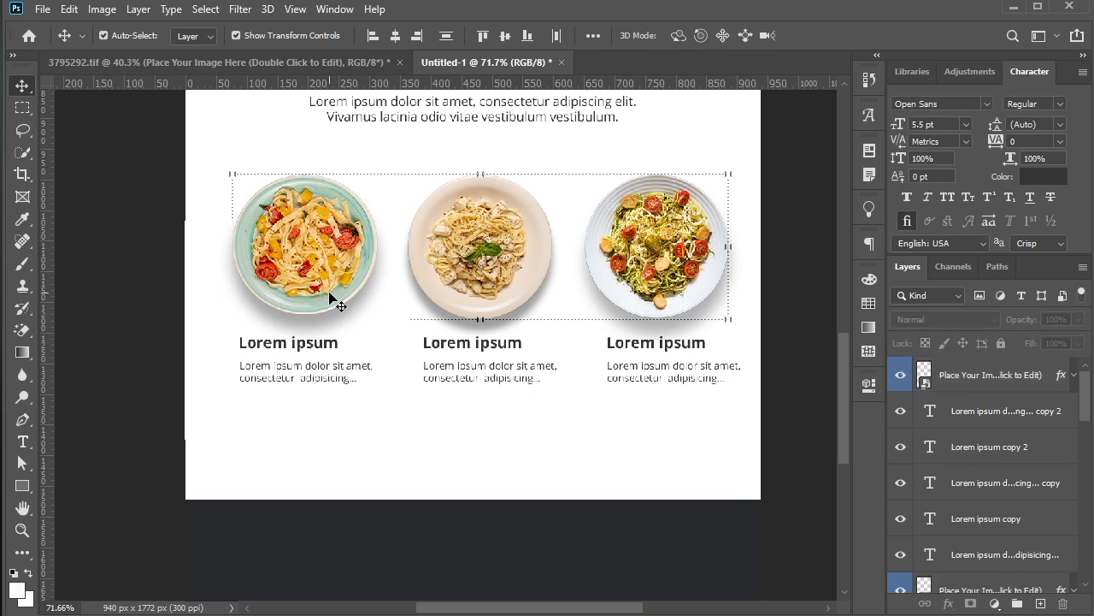
Step: Enlarge the left pasta plate slightly from its lower edge
left_click_drag(388, 327, 392, 327)
left_click(379, 440)
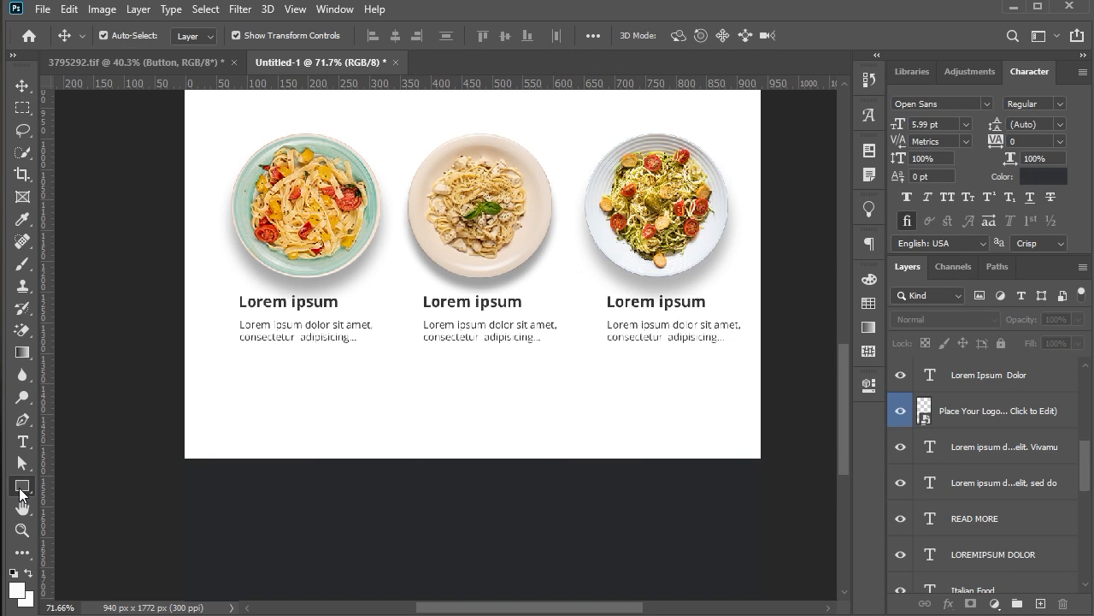
Step: Draw a 253 × 68 px rectangle filled with #27292c below the middle dish caption
left_click(18, 487)
left_click(17, 589)
left_click(1009, 248)
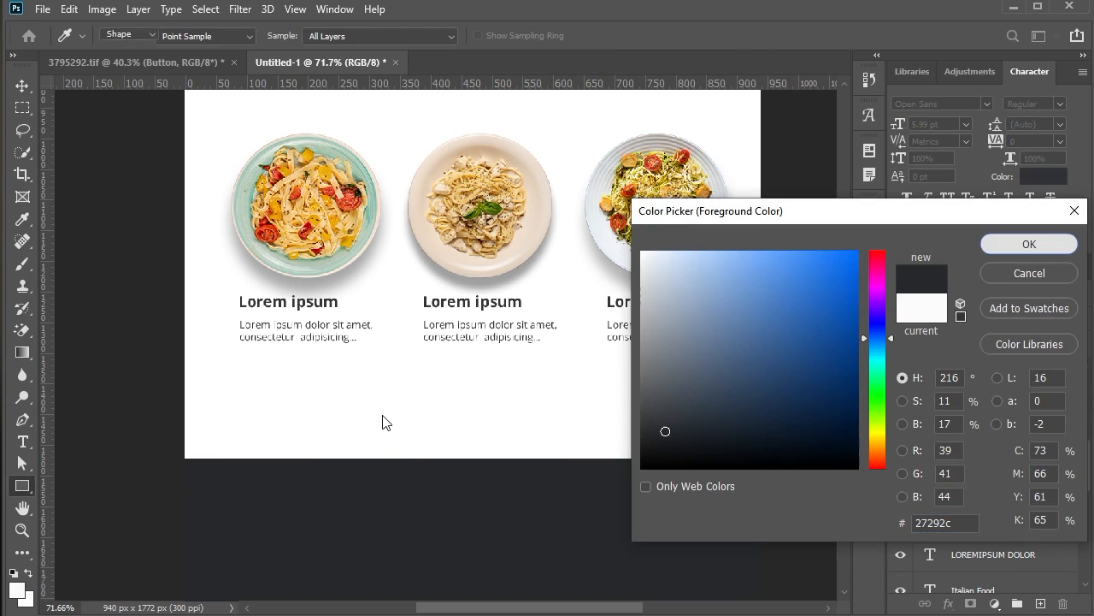
left_click_drag(397, 408, 456, 429)
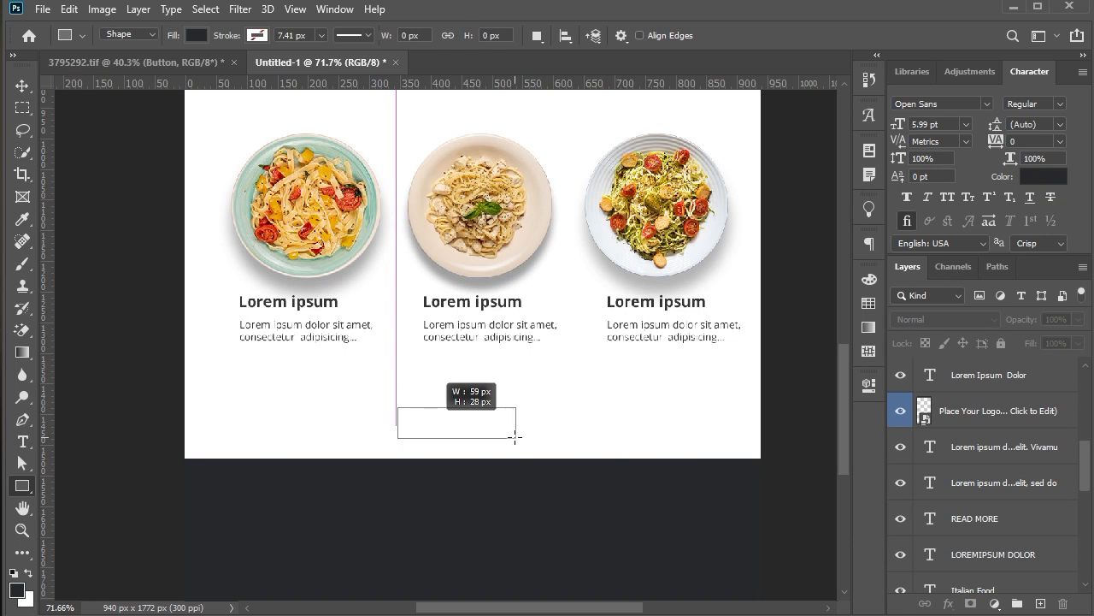
left_click_drag(545, 446, 546, 446)
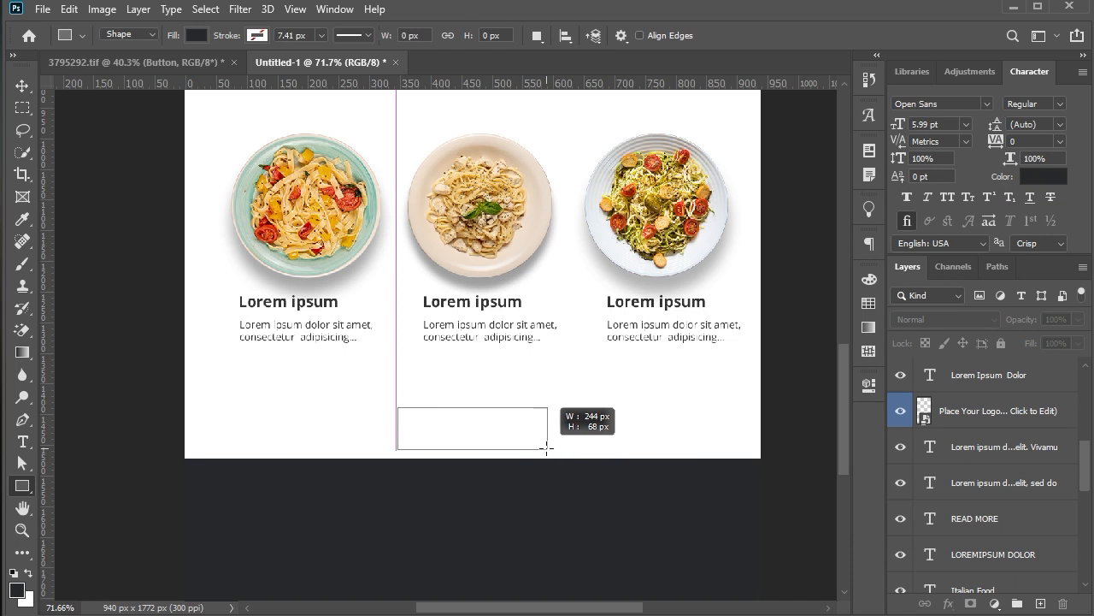
left_click_drag(551, 447, 552, 448)
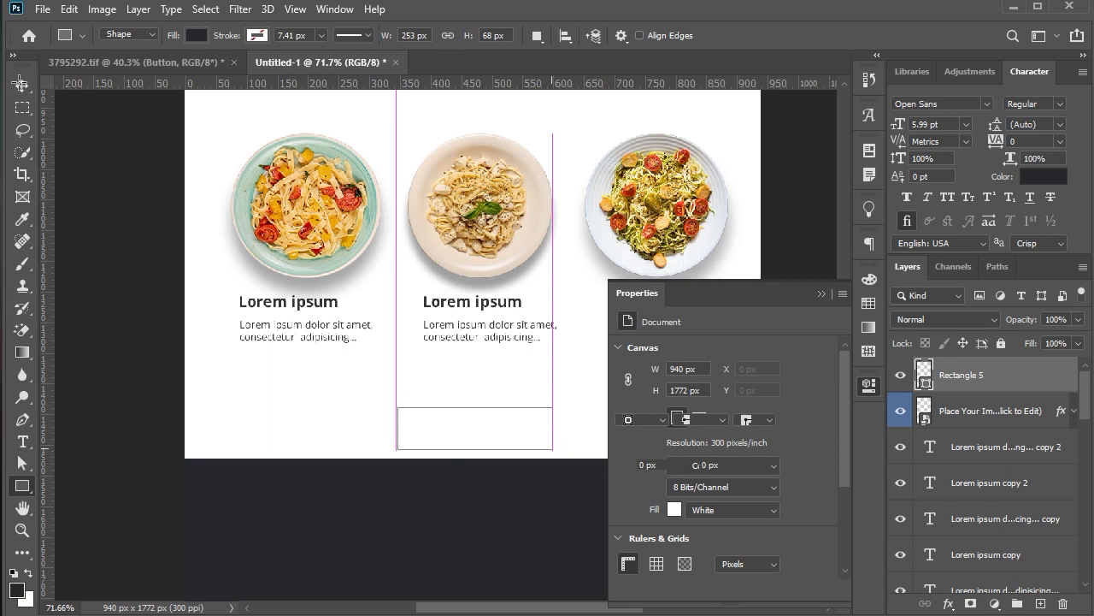
Step: Give the dark rectangle 34 px rounded corners and centre it horizontally on the canvas
key("v")
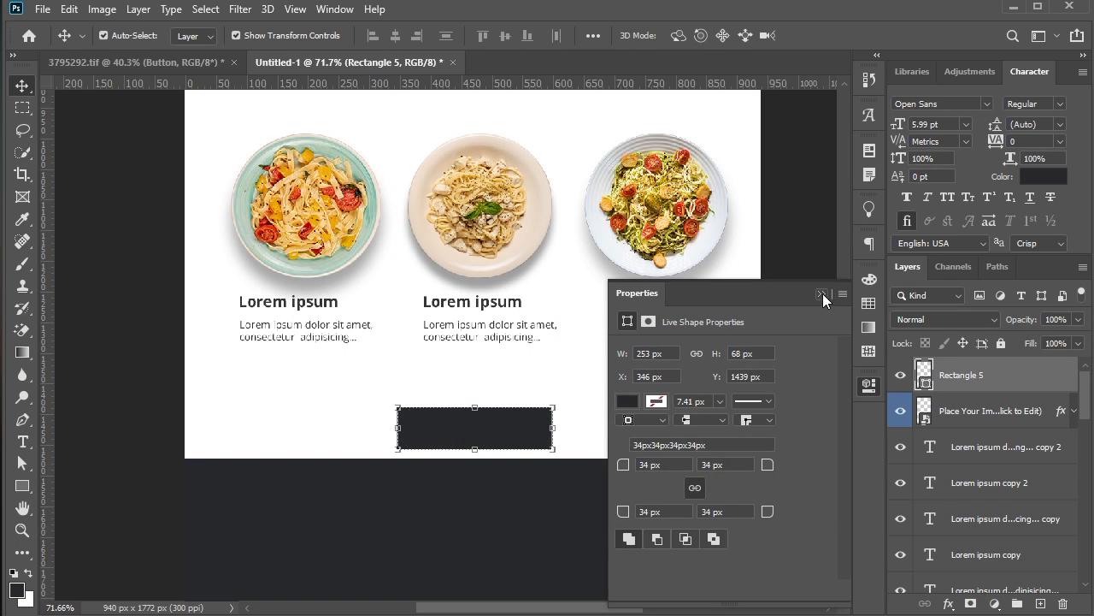
left_click(822, 294)
key("ctrl+a")
left_click(391, 38)
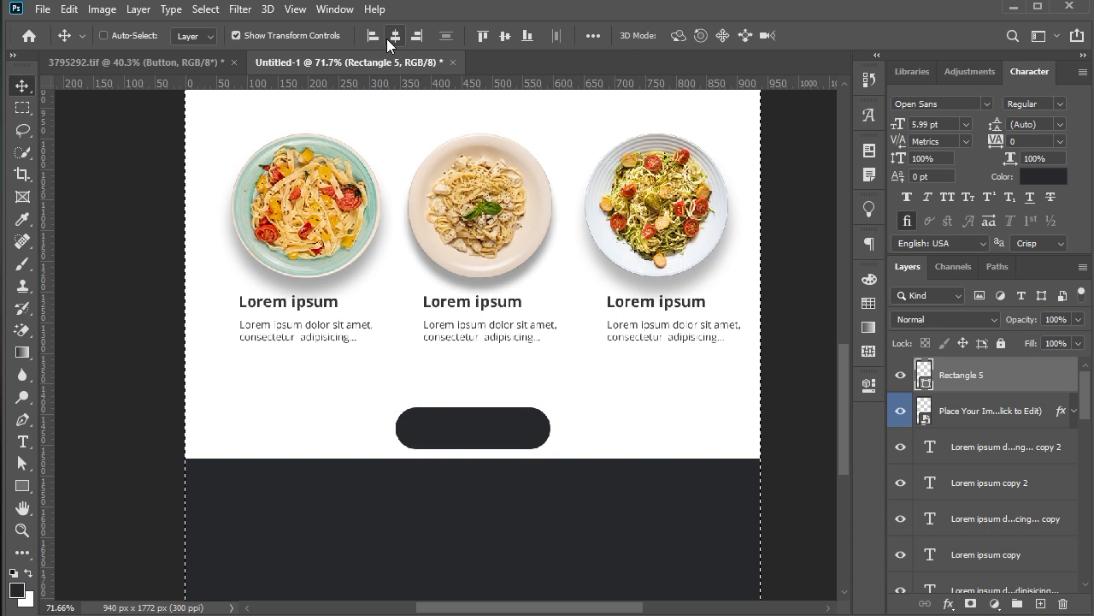
key("ctrl+d")
left_click(143, 303, "ctrl")
Step: Paste the white uppercase Show More label as a new text layer on the dark rounded button
scroll(459, 456, "up", 2)
left_click(24, 441)
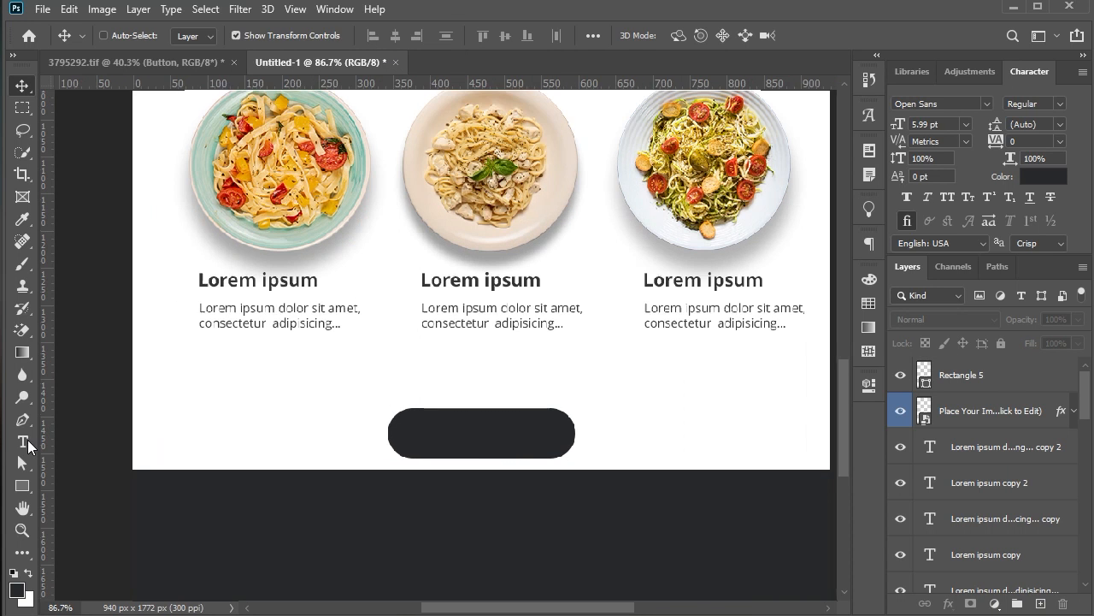
left_click(420, 434)
right_click(414, 440)
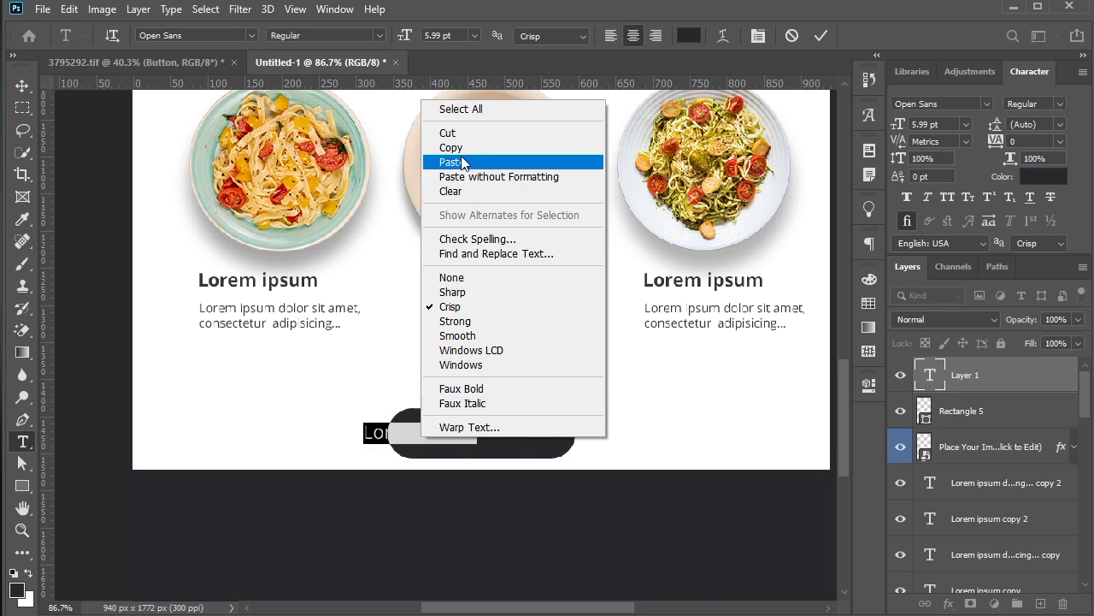
left_click(501, 156)
Step: Reduce the Show More label's font size to 6 pt
left_click(966, 126)
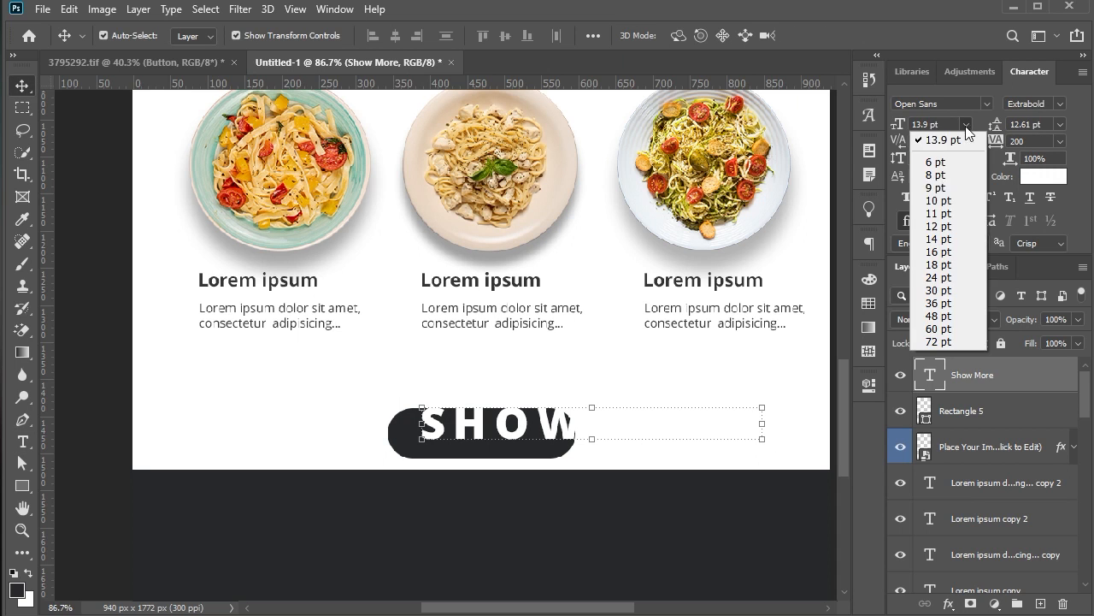
left_click(951, 188)
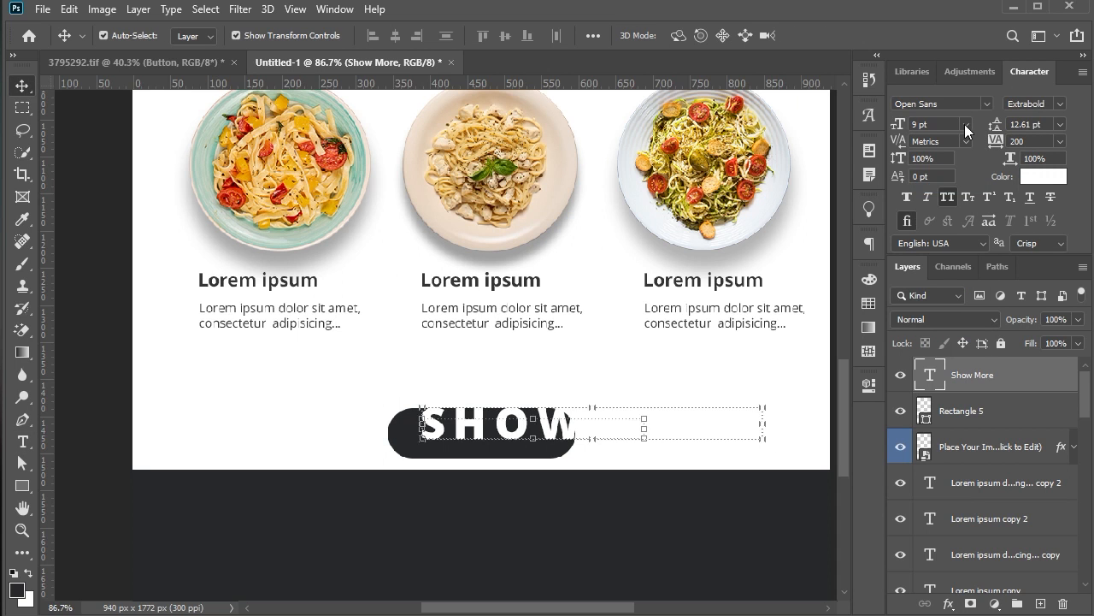
left_click(964, 124)
left_click(966, 170)
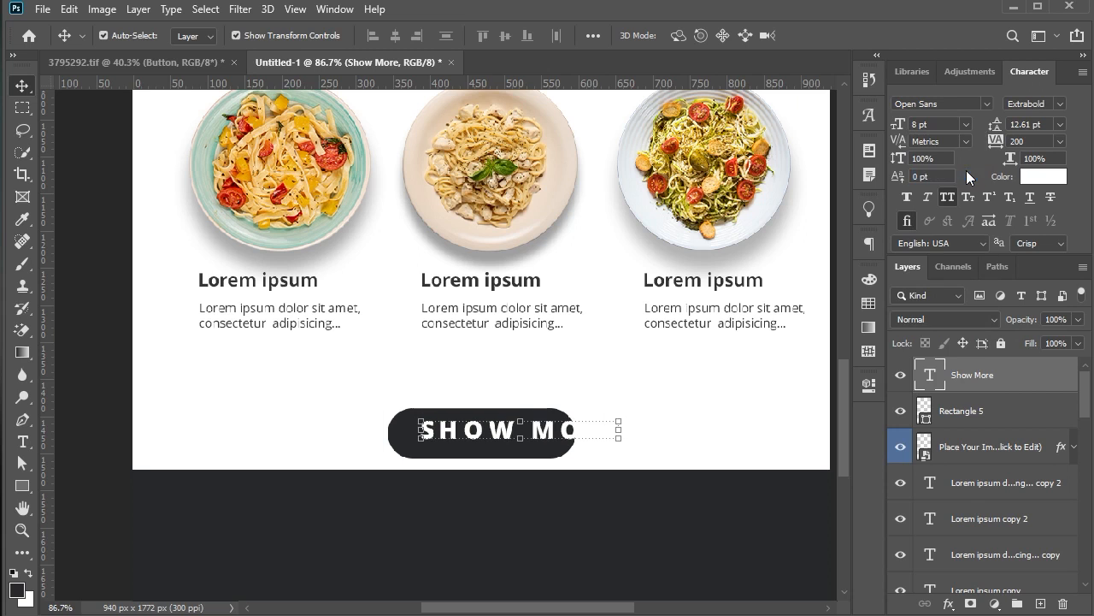
left_click(966, 125)
left_click(744, 377)
Step: Shift the Show More label left until it sits centred on the dark button
key("Left")
key("Left")
key("Left")
key("Left")
key("Left")
key("Left")
key("Left")
key("Left")
key("Left")
key("Left")
key("Left")
key("Left")
key("Left")
key("Left")
left_click(626, 437)
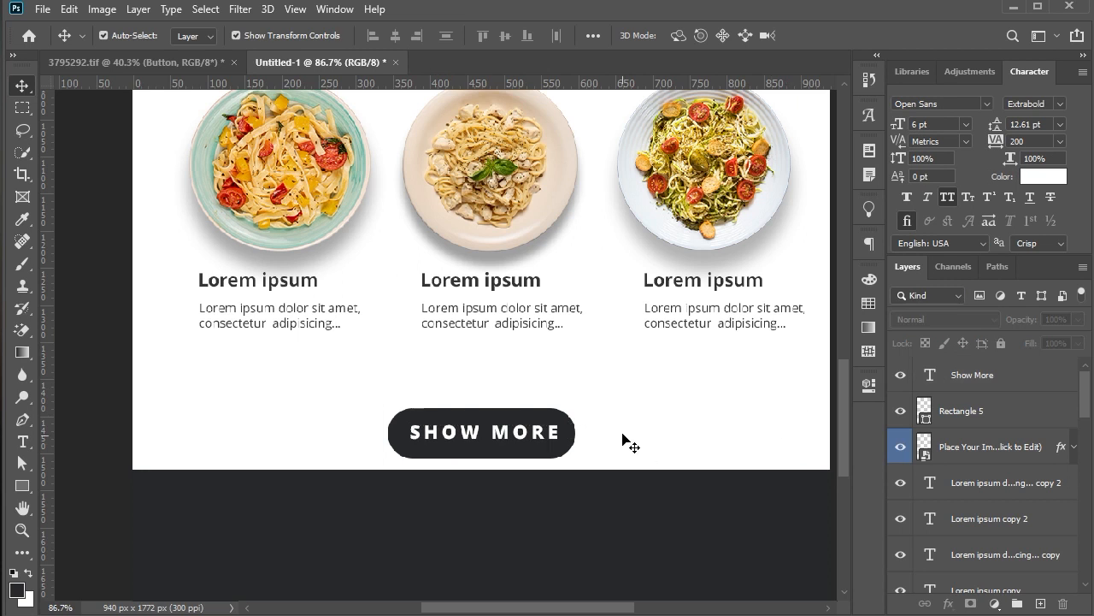
Step: Move the Show More button and its label up together, away from the white section's lower edge
scroll(582, 393, "down", 1)
scroll(568, 380, "down", 3)
scroll(720, 295, "up", 2)
left_click_drag(608, 456, 551, 474)
key("Up")
key("Up")
key("Up")
key("Up")
key("Up")
key("Up")
key("Up")
key("Up")
key("Up")
key("Up")
key("Up")
left_click(774, 447)
Step: Paste the white script heading Lorem Ipsum Dolor as a text layer in the dark footer area
scroll(776, 447, "up", 1)
scroll(777, 447, "down", 2)
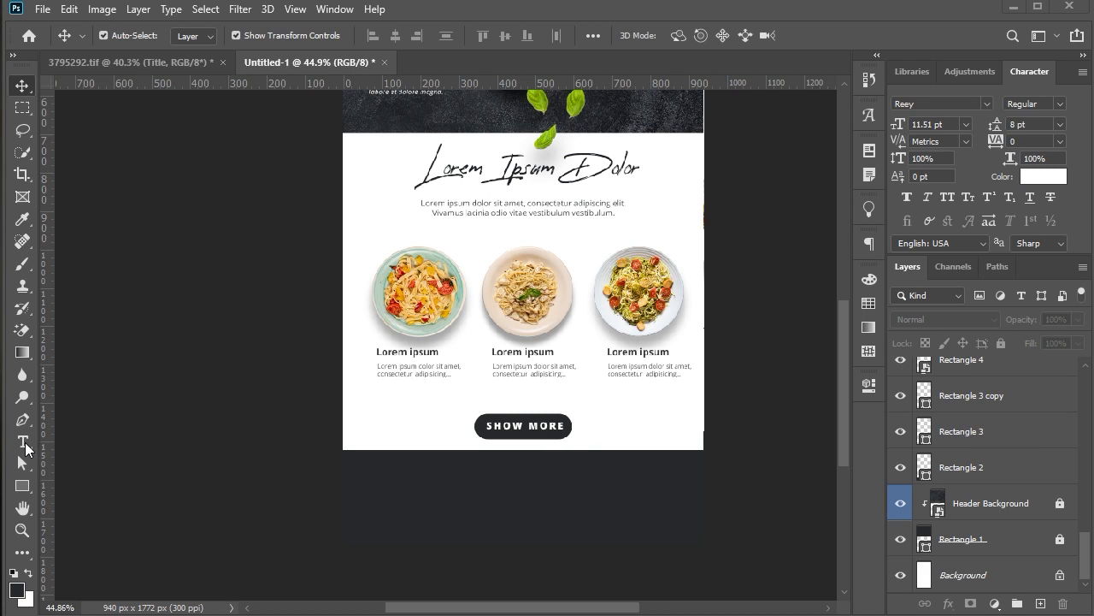
left_click(24, 442)
left_click(441, 488)
right_click(443, 488)
left_click(522, 211)
scroll(551, 336, "down", 1)
key("ctrl")
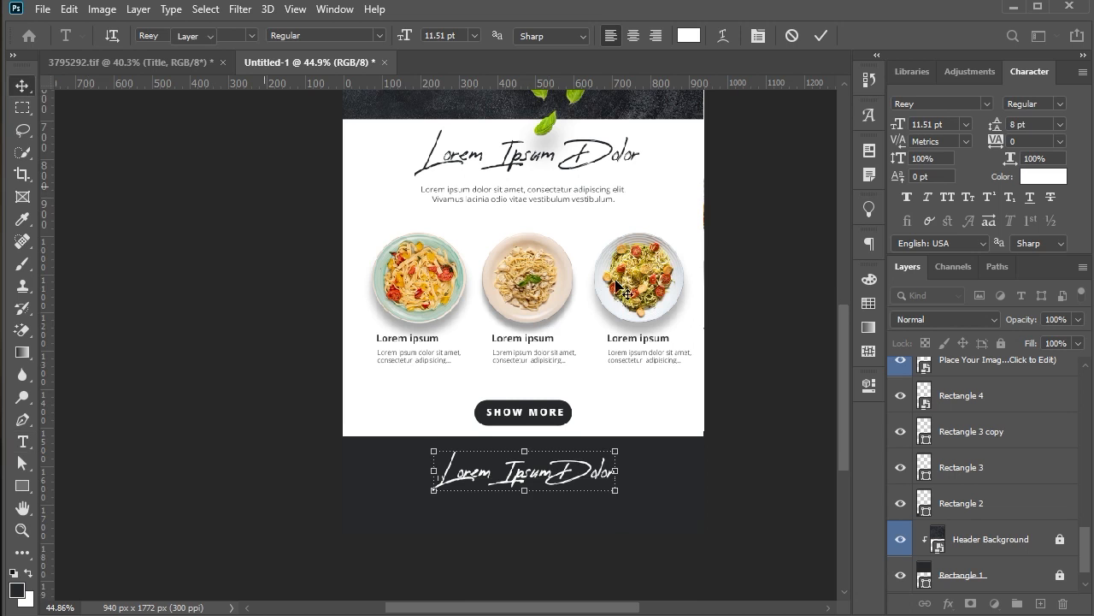
Step: Move the Lorem Ipsum Dolor footer heading up, closer to the white section's lower edge
scroll(769, 410, "down", 1)
key("Up")
key("Up")
key("Up")
key("Up")
key("Up")
key("Up")
key("Up")
key("Up")
key("Up")
key("Up")
key("Up")
key("Up")
key("Up")
key("Up")
key("Up")
key("Up")
key("Up")
key("Up")
key("Up")
key("Up")
Step: Scale the two footer body text columns to 78.40% and shift them right to centre them under the heading
scroll(767, 427, "down", 1)
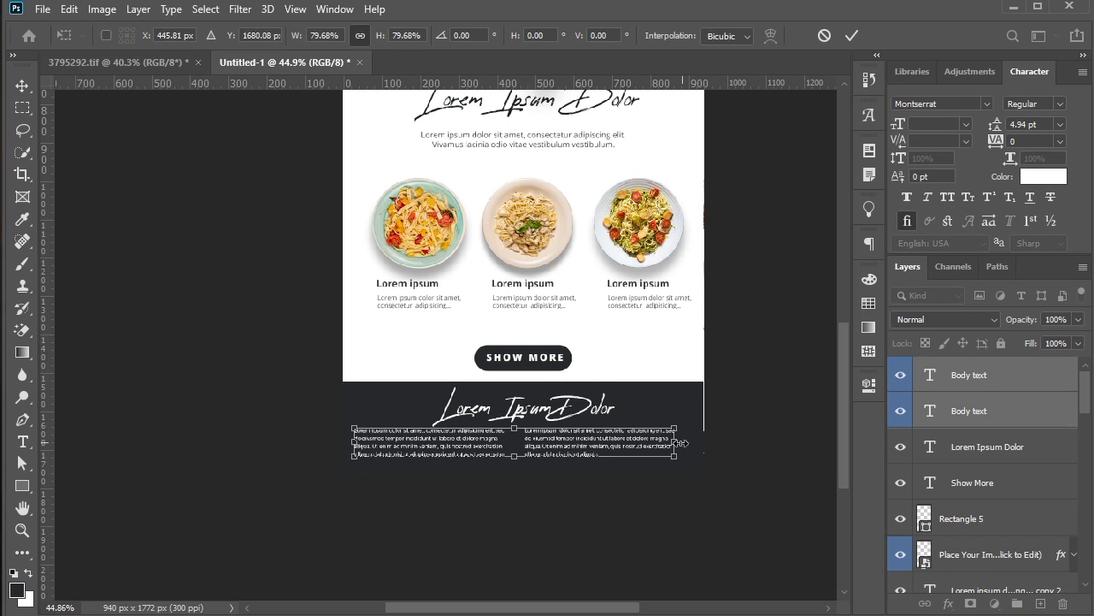
left_click_drag(763, 441, 683, 443)
key("Right")
key("Right")
key("Right")
key("Right")
key("Right")
key("Right")
key("Right")
key("Right")
key("Right")
key("Right")
key("Right")
key("Right")
key("Right")
key("Right")
key("Right")
key("Right")
key("Right")
key("Right")
key("Right")
key("Right")
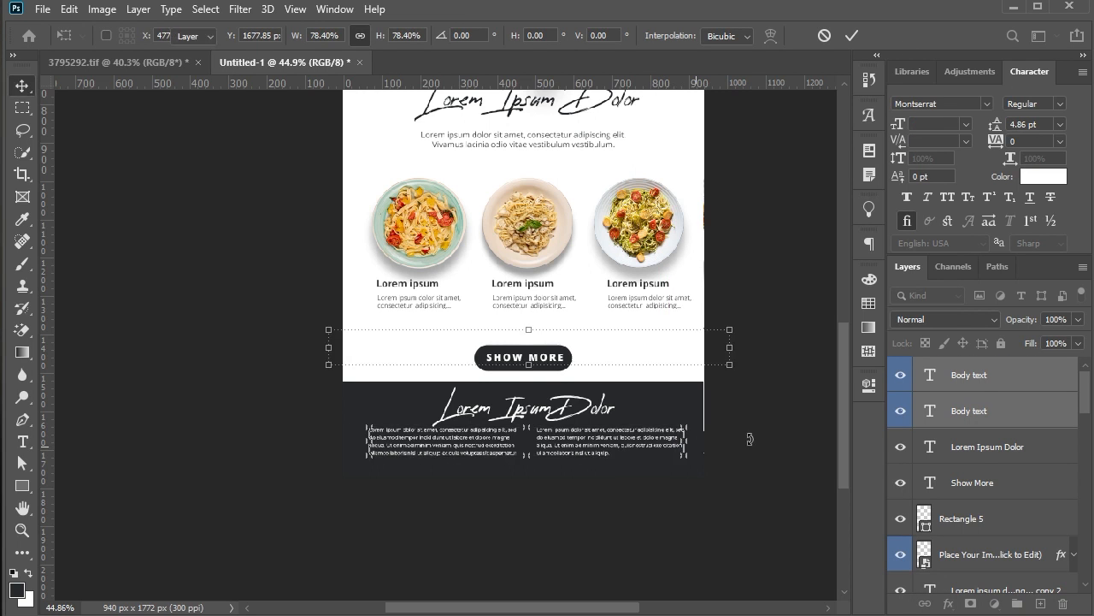
key("Return")
Step: Move the Show More button with its label up and extend the dark footer rectangle upward to just below it
left_click_drag(599, 351, 551, 368)
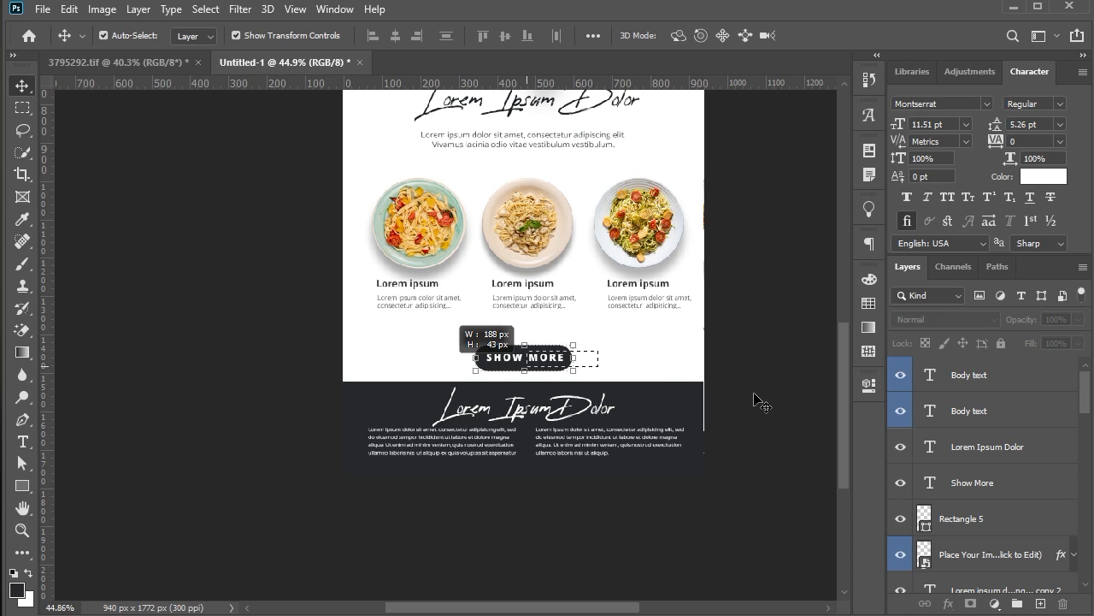
left_click(571, 398)
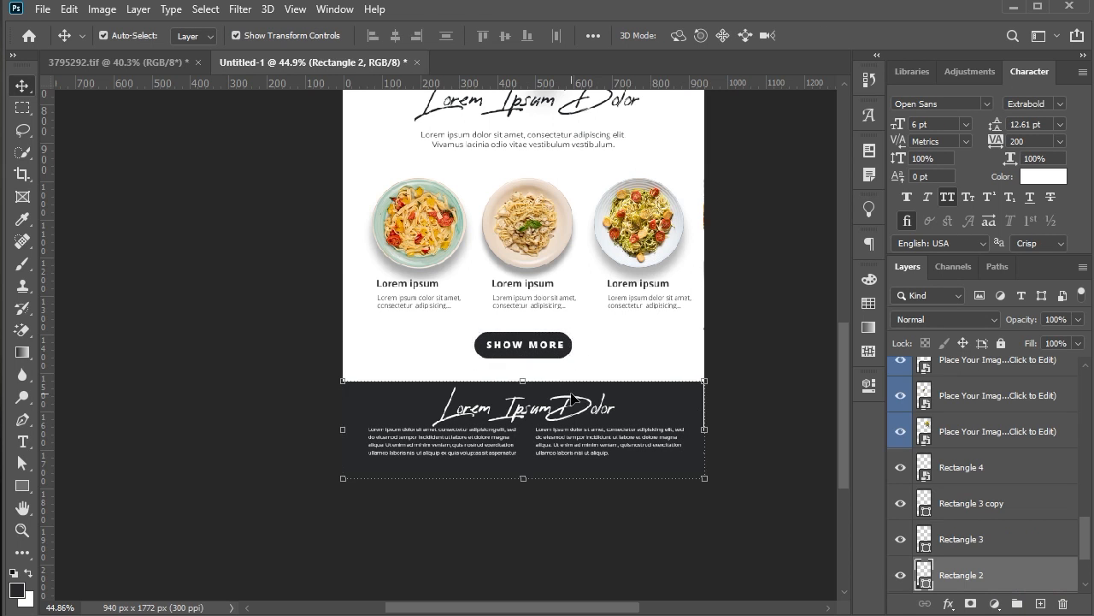
left_click_drag(523, 380, 523, 360)
key("Return")
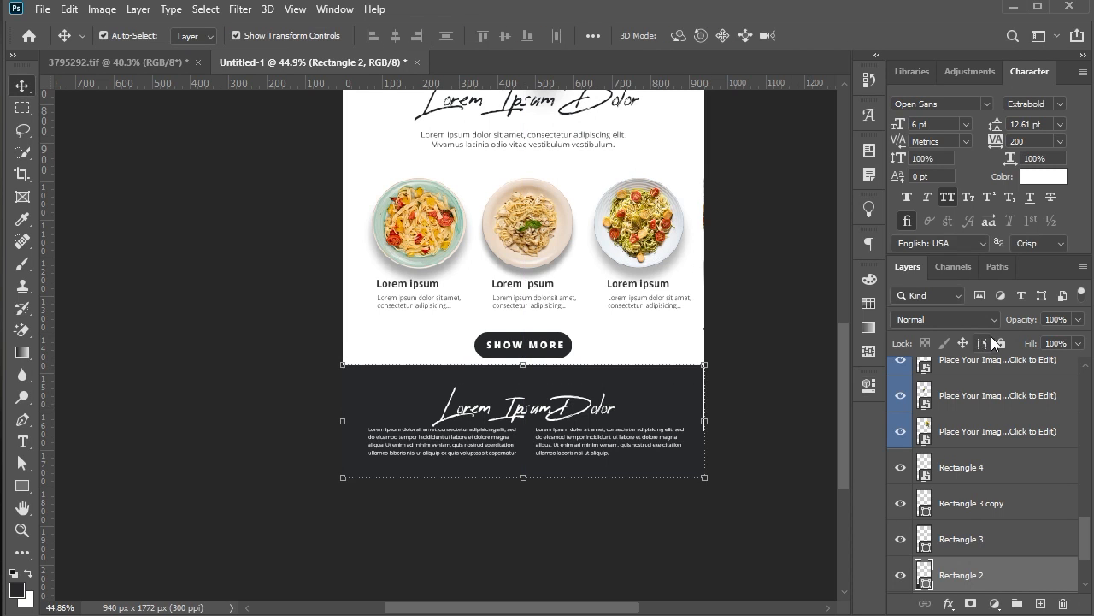
Step: Raise the footer heading slightly, and shift it together with both body text columns further up in the footer
left_click(577, 407)
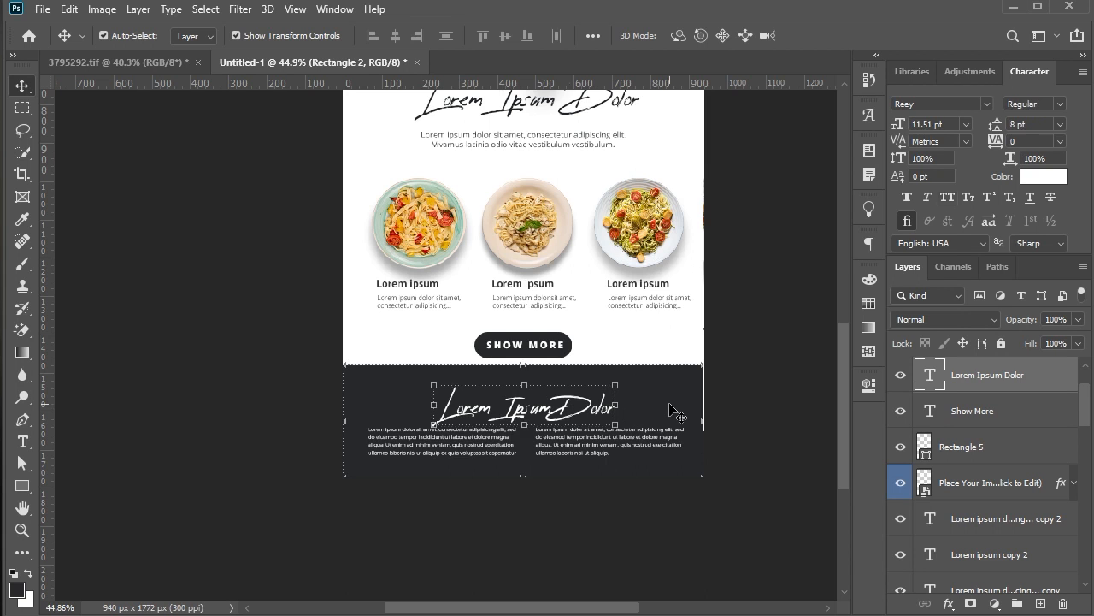
key("shift+Up")
key("shift+Up")
key("shift+Down")
left_click_drag(654, 481, 443, 406)
key("shift+Up")
key("shift+Up")
key("shift+Up")
key("shift+Up")
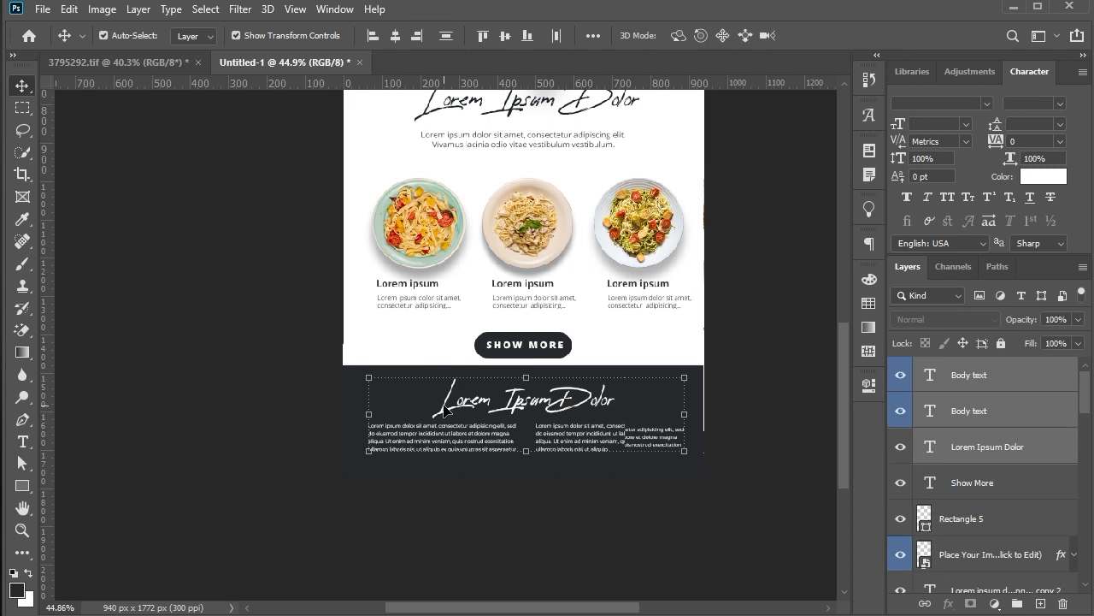
left_click(532, 490)
Step: Duplicate the Show More button's rounded shape and place the copy centred just below the footer text columns
scroll(561, 470, "up", 1)
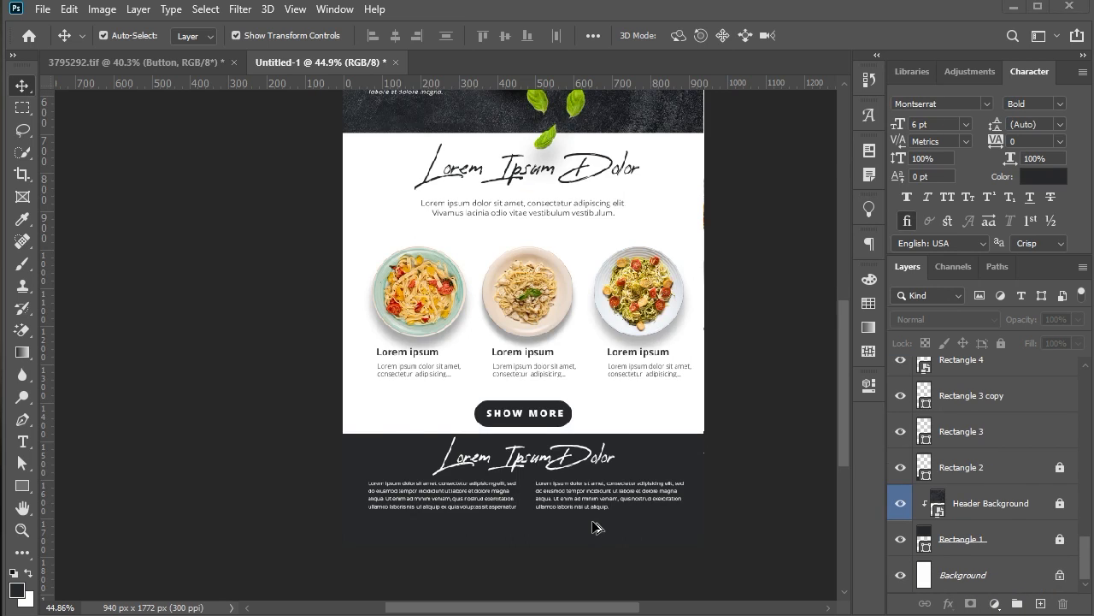
scroll(596, 527, "up", 5)
scroll(574, 427, "down", 4)
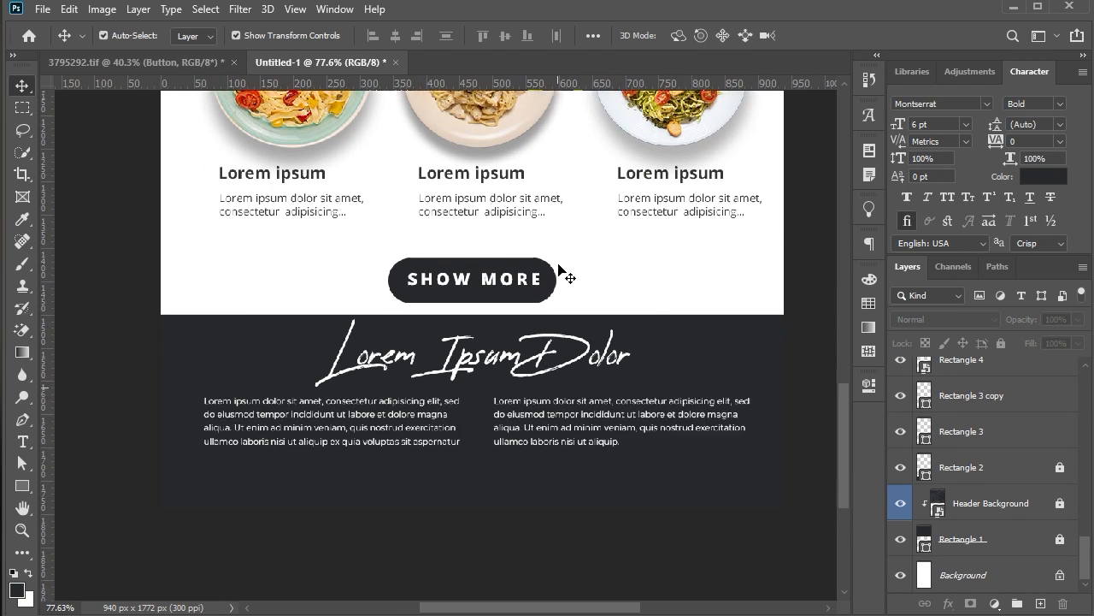
left_click(532, 198)
left_click(647, 214)
left_click_drag(506, 375, 509, 425)
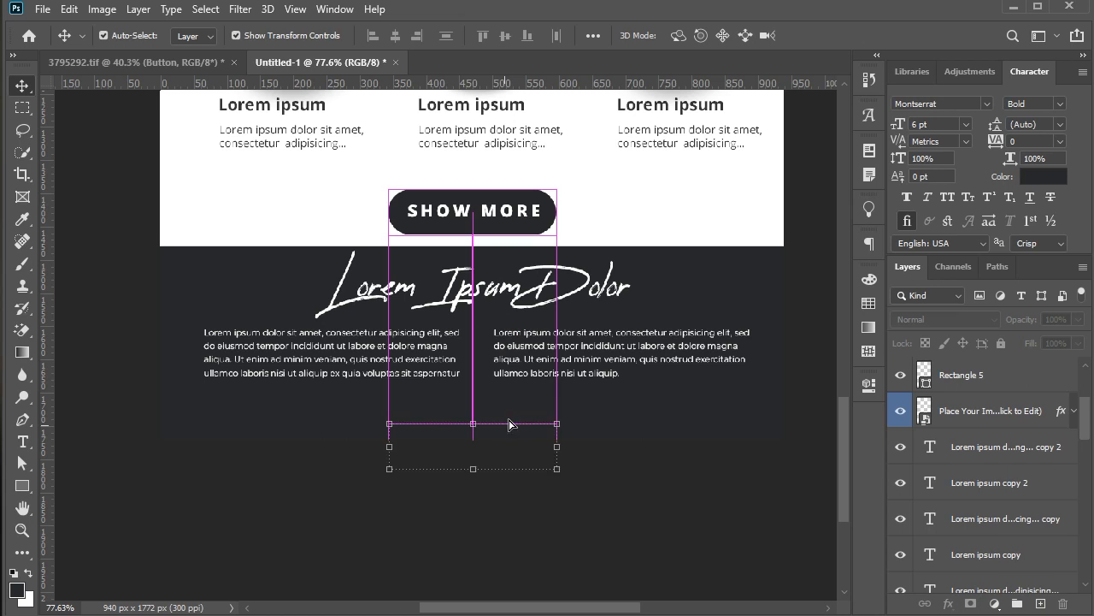
key("shift+Up")
key("shift+Up")
key("shift+Up")
key("shift+Up")
key("shift+Up")
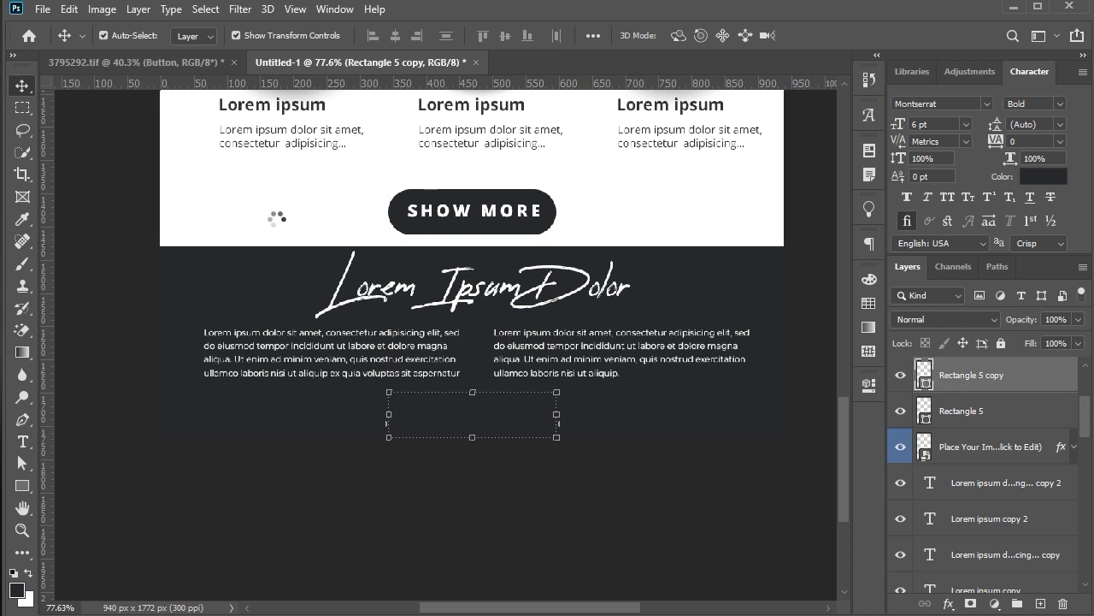
Step: Fill the copied button shape with white (ffffff) and reduce its height
type("ffffff")
left_click(1029, 245)
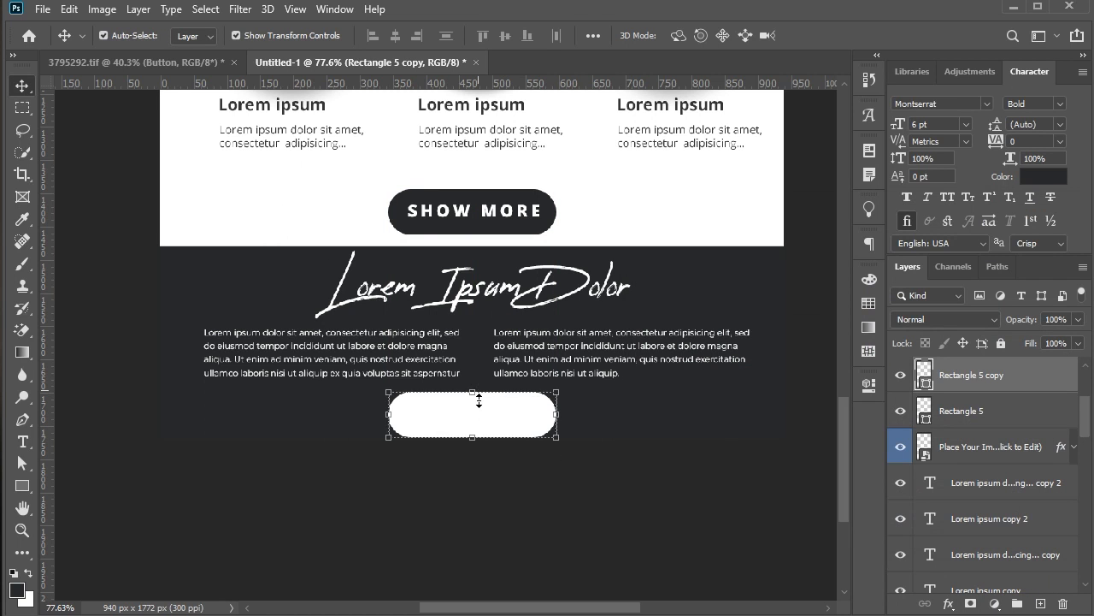
left_click_drag(479, 400, 479, 408)
key("Return")
left_click(488, 537)
Step: Paste the MORE INFO label as a text layer on the white footer button
left_click(23, 442)
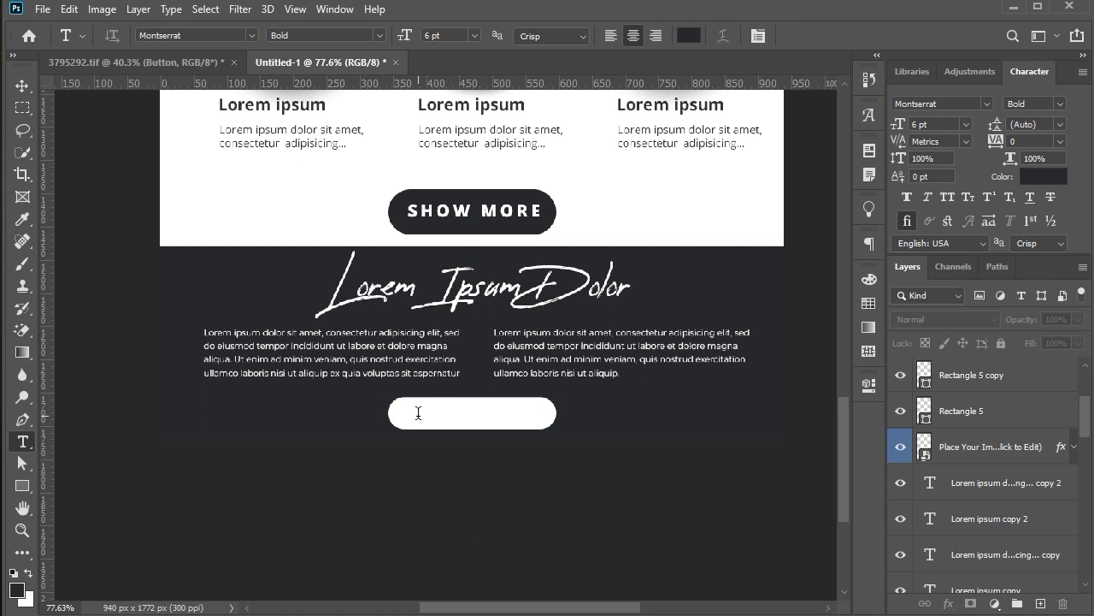
left_click(418, 413)
right_click(419, 412)
right_click(396, 414)
left_click(445, 142)
Step: Shift the MORE INFO label right and slightly down so it lies inside the white button
left_click(25, 87)
key("shift+Right")
key("shift+Right")
key("shift+Right")
key("shift+Right")
key("shift+Right")
key("shift+Right")
key("shift+Right")
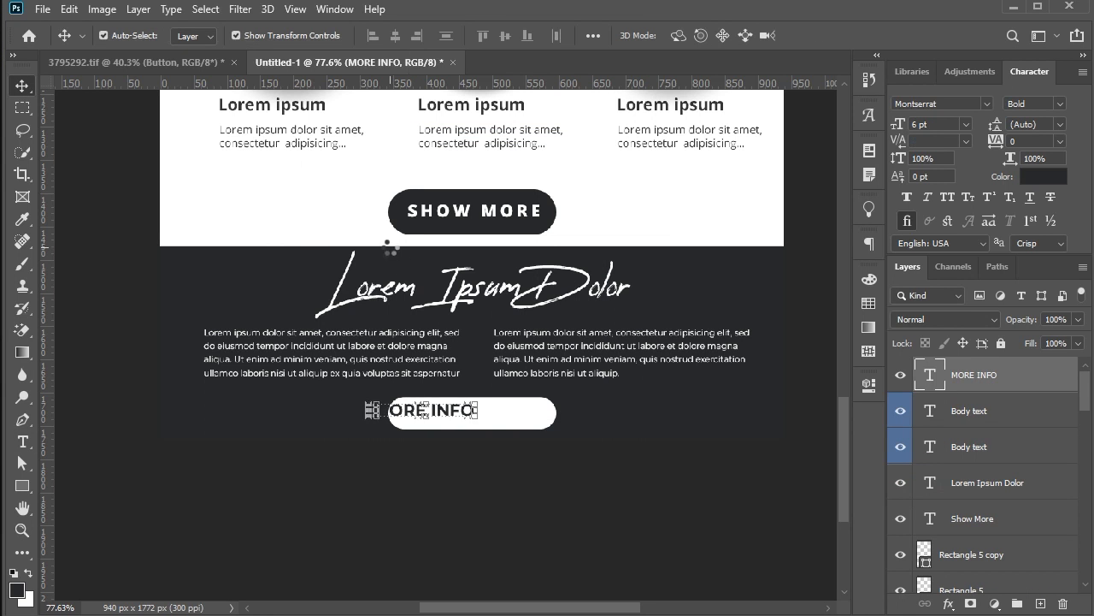
key("Down")
key("Down")
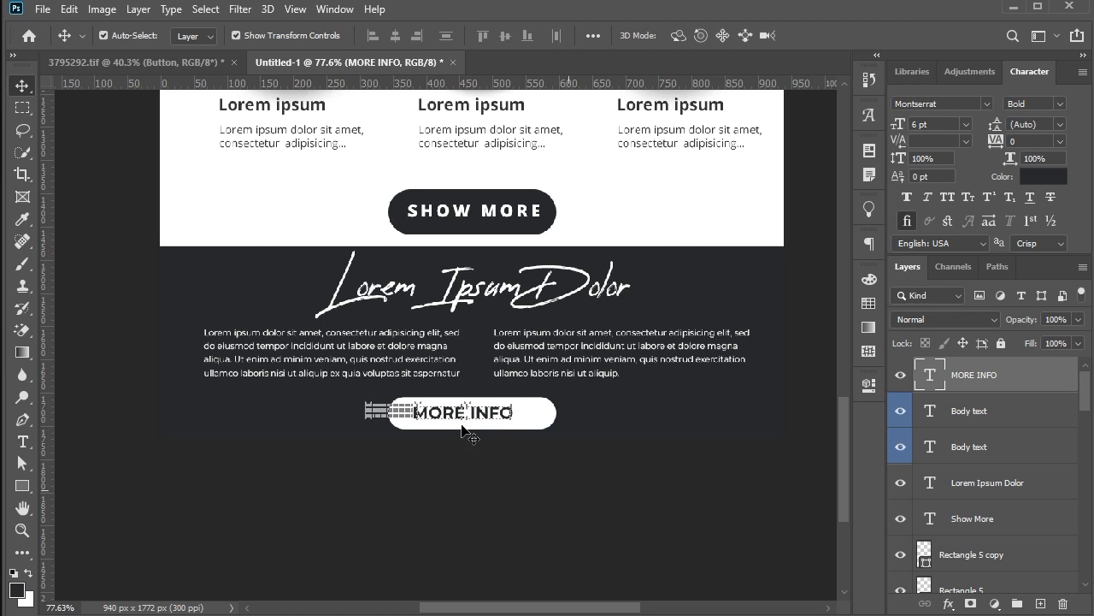
Step: Centre the MORE INFO label and its white button horizontally on the canvas and clear the selection
left_click(552, 413, "shift")
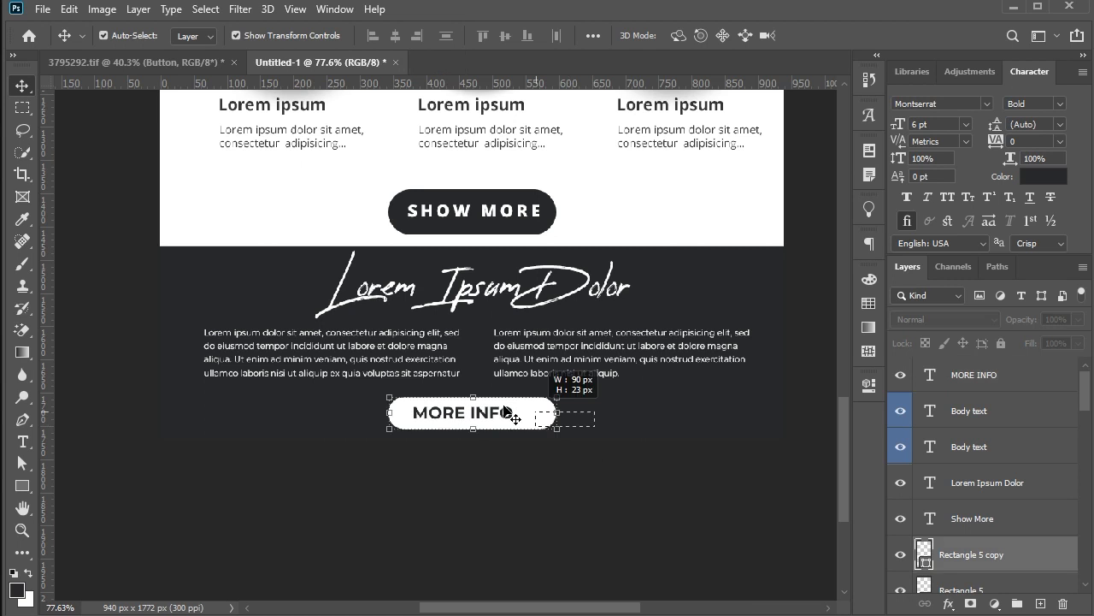
key("ctrl+a")
left_click(396, 36)
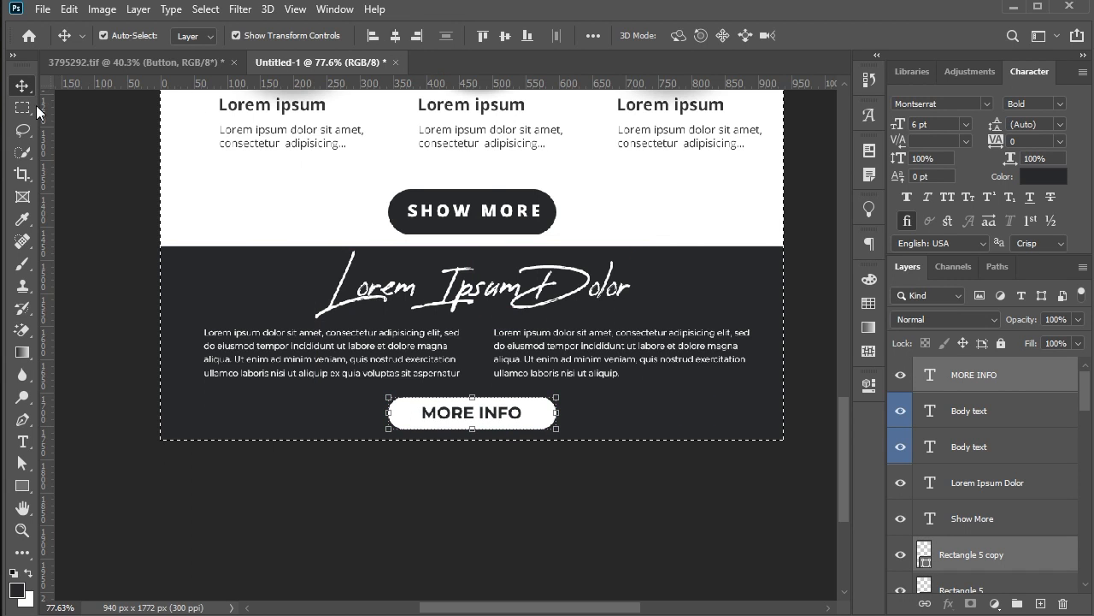
left_click(23, 107)
left_click(74, 111)
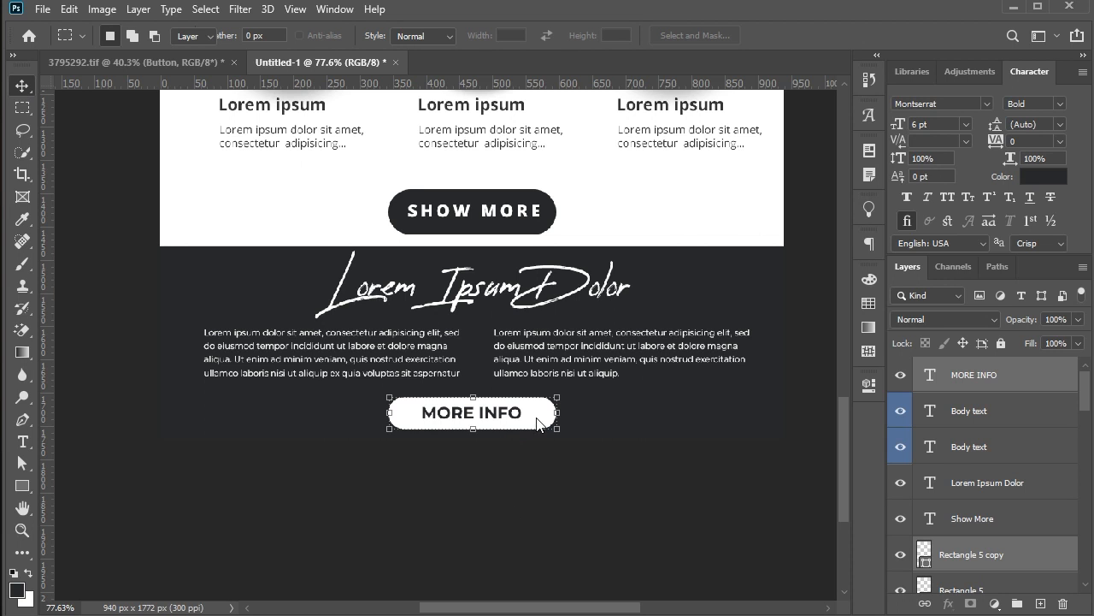
Step: Shrink the white button behind the MORE INFO label to about 220 by 44 px, keeping it centred, and deselect it
scroll(616, 474, "up", 4)
left_click(619, 479)
scroll(590, 479, "down", 3)
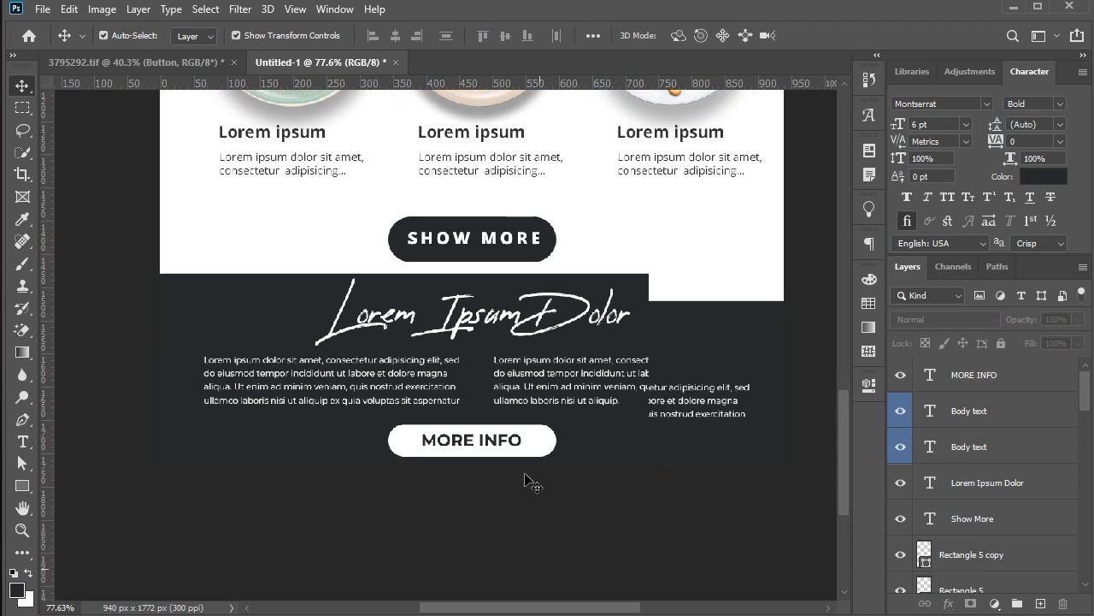
left_click(545, 442)
left_click(556, 457)
left_click_drag(556, 460, 547, 459)
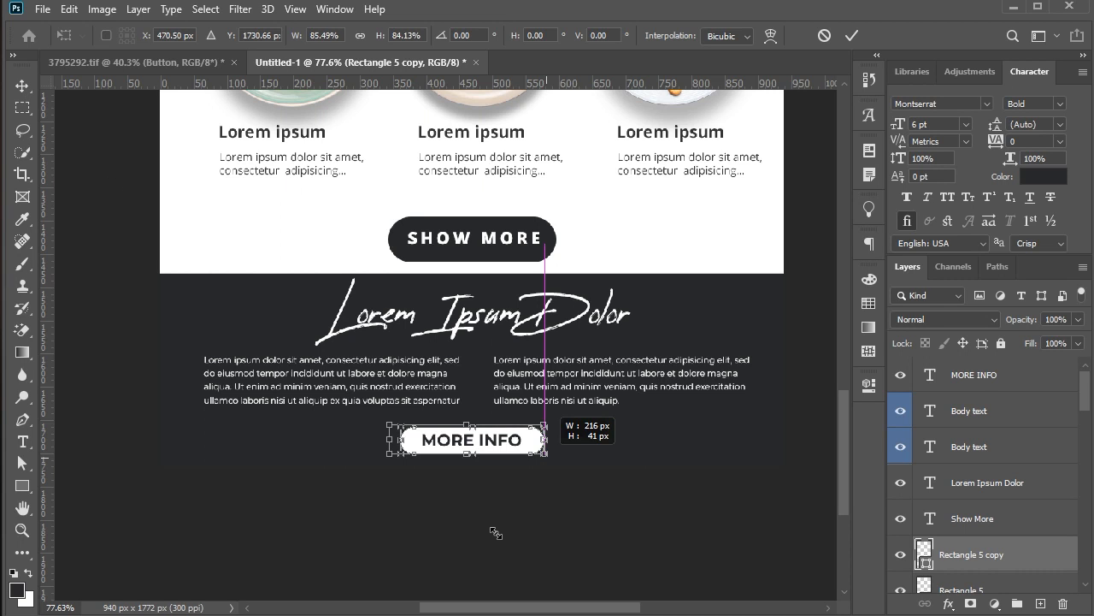
key("Escape")
mouse_move(557, 457)
left_mouse_down()
mouse_move(541, 454)
mouse_move(554, 460)
left_mouse_up()
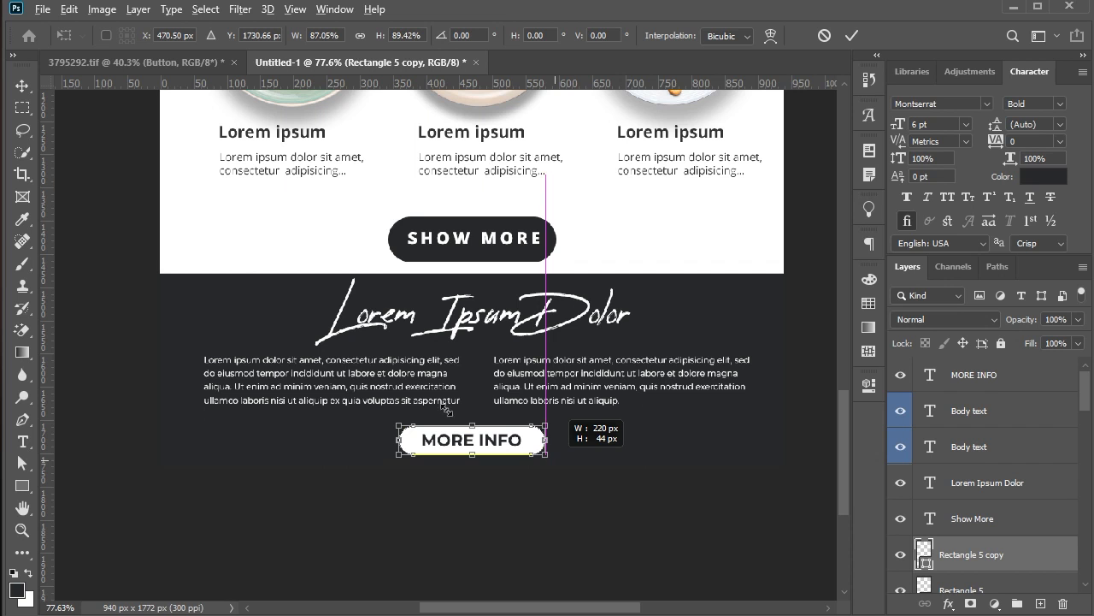
key("Return")
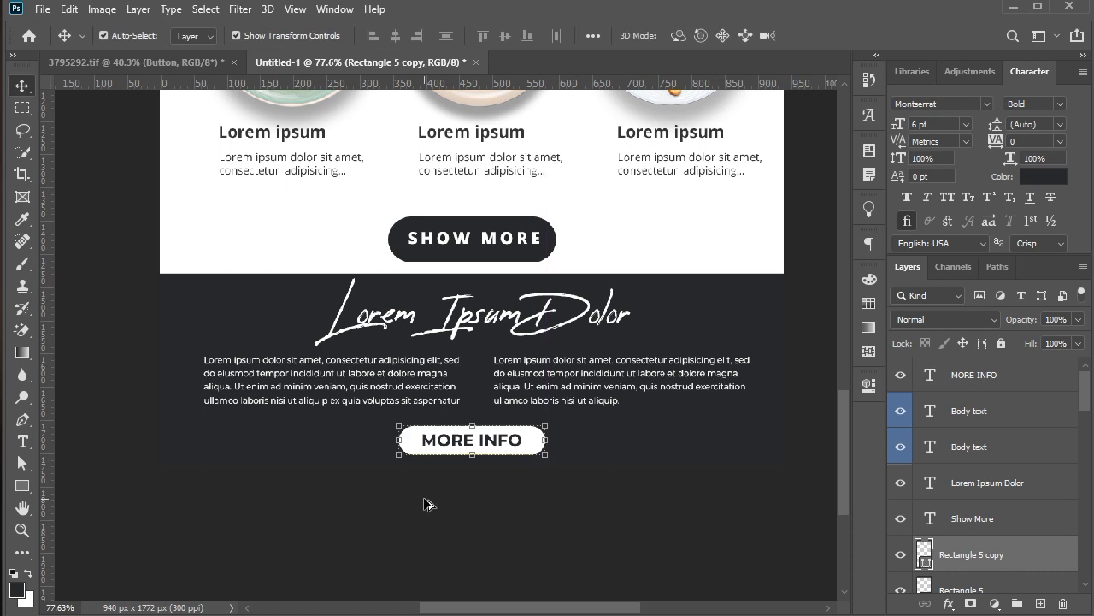
left_click(441, 513)
scroll(445, 506, "down", 2)
scroll(445, 511, "down", 5)
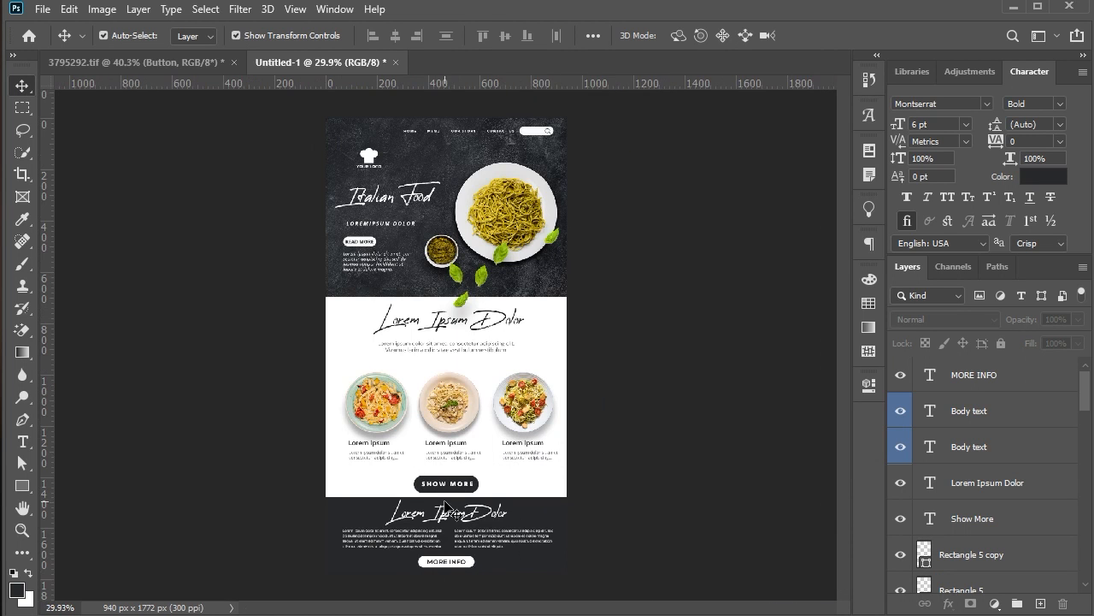
Step: Scale the pasta plate down to 17.79% and position it in the upper-left area of the new white poster page
scroll(467, 379, "up", 1)
left_click_drag(630, 465, 360, 357)
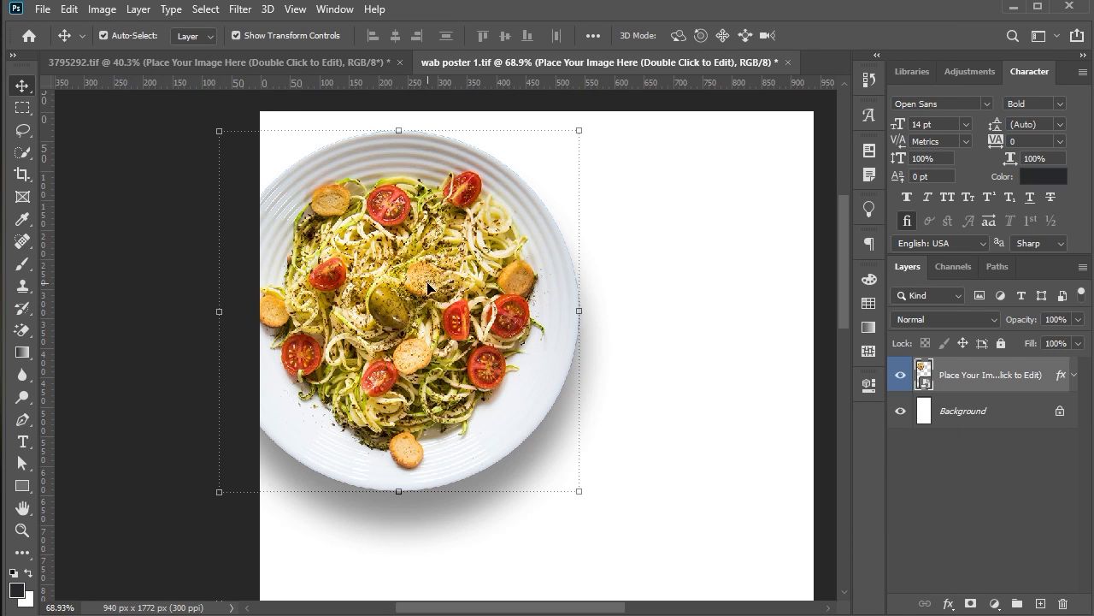
left_click_drag(460, 288, 522, 288)
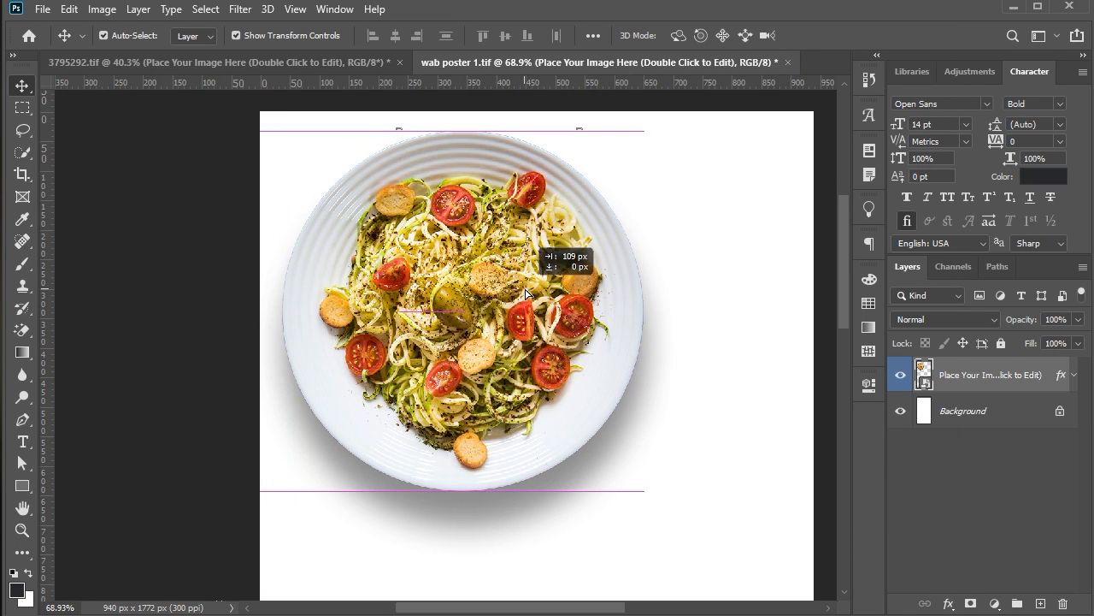
left_click_drag(643, 491, 565, 393)
left_click_drag(496, 292, 505, 311)
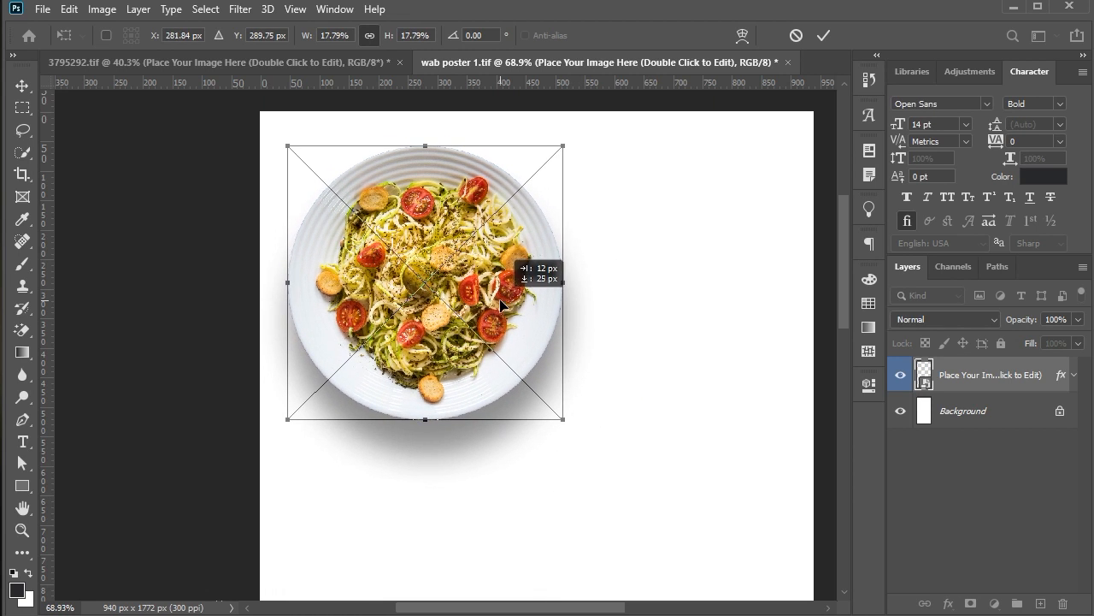
key("Return")
left_click(684, 312)
Step: Add a solid colour fill layer in pale off-white (f5f0f0) between the background and the plate
scroll(608, 281, "down", 4)
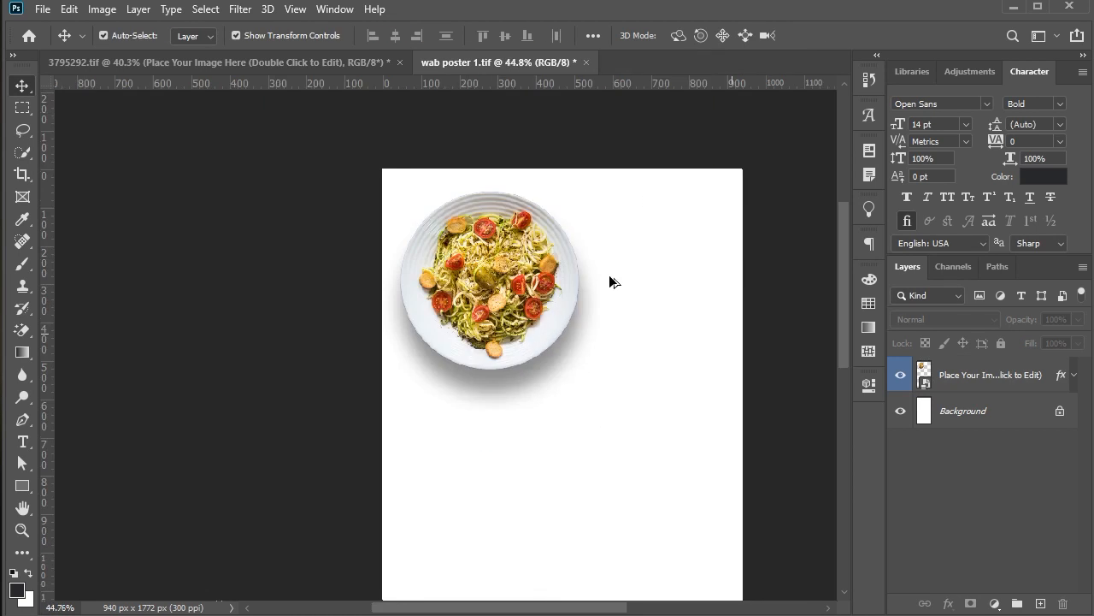
left_click(995, 605)
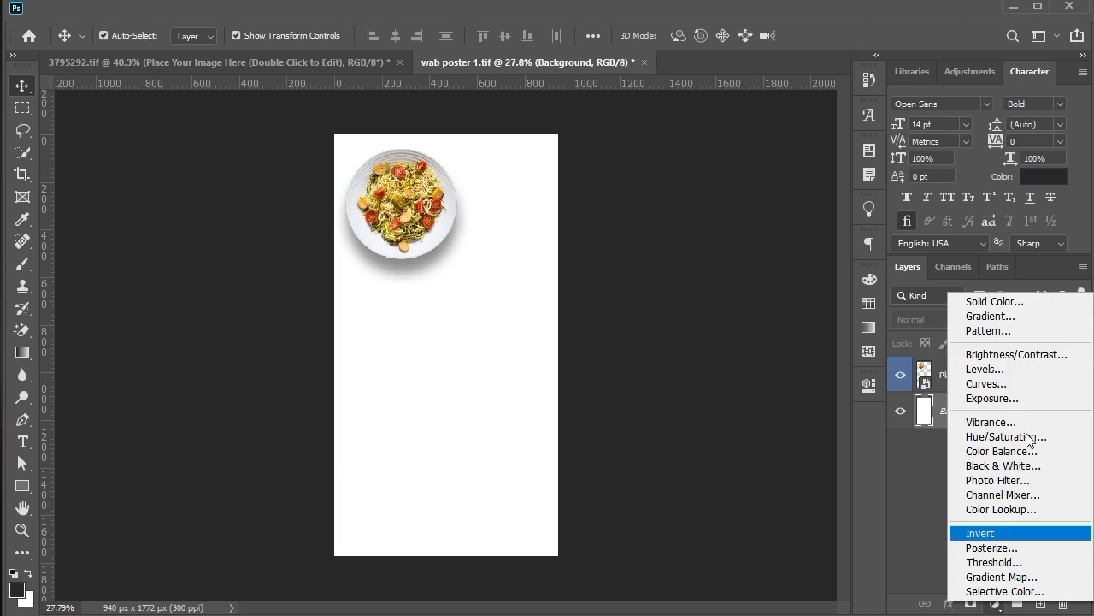
left_click(28, 575)
left_click(28, 574)
left_click(996, 605)
left_click(995, 303)
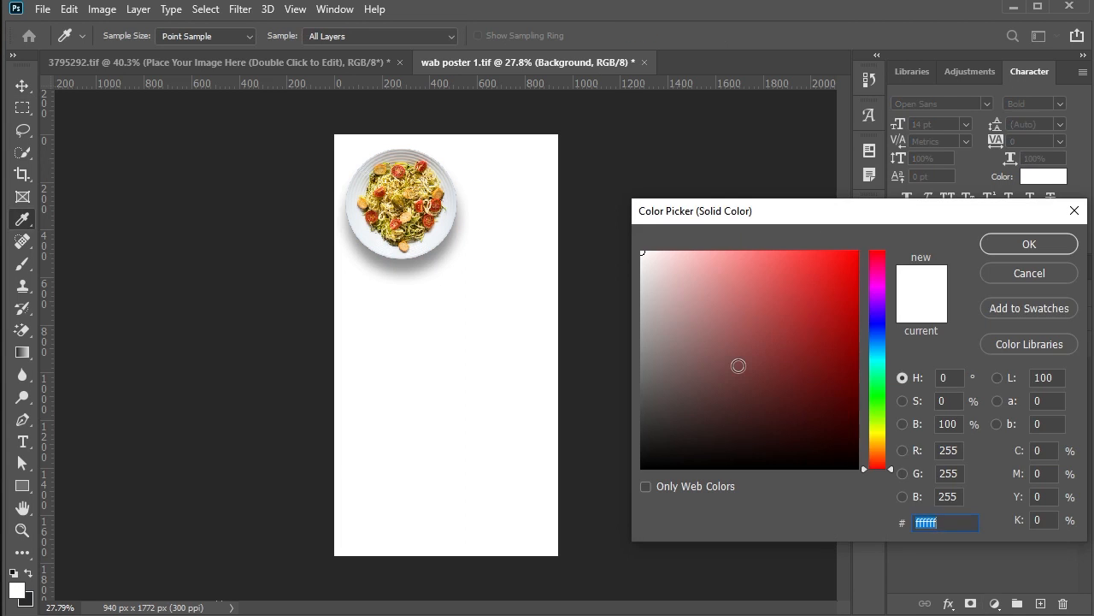
left_click(645, 259)
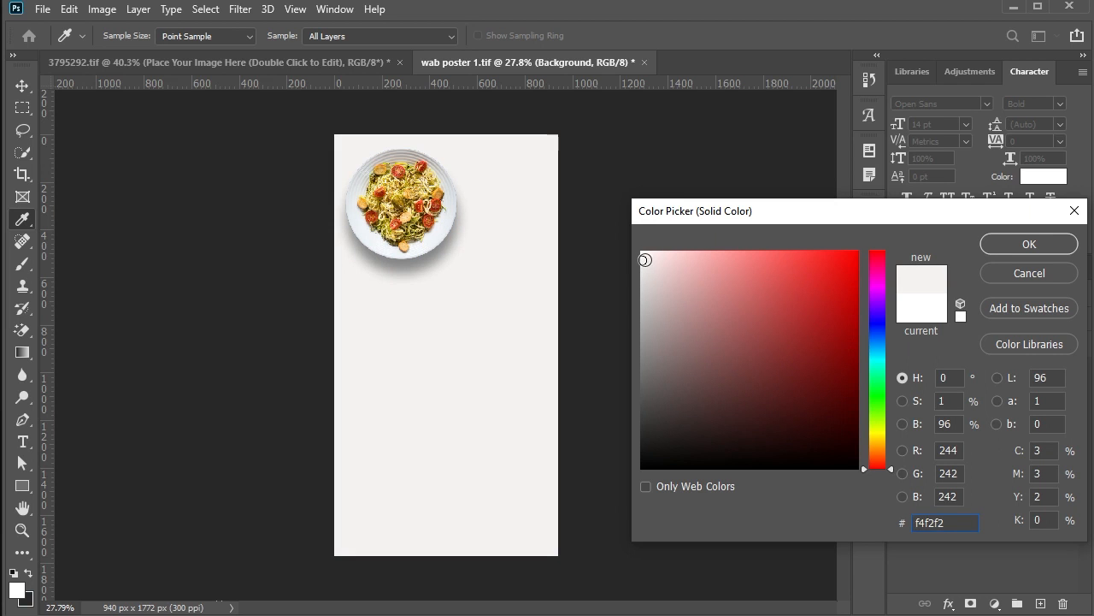
left_click(1038, 245)
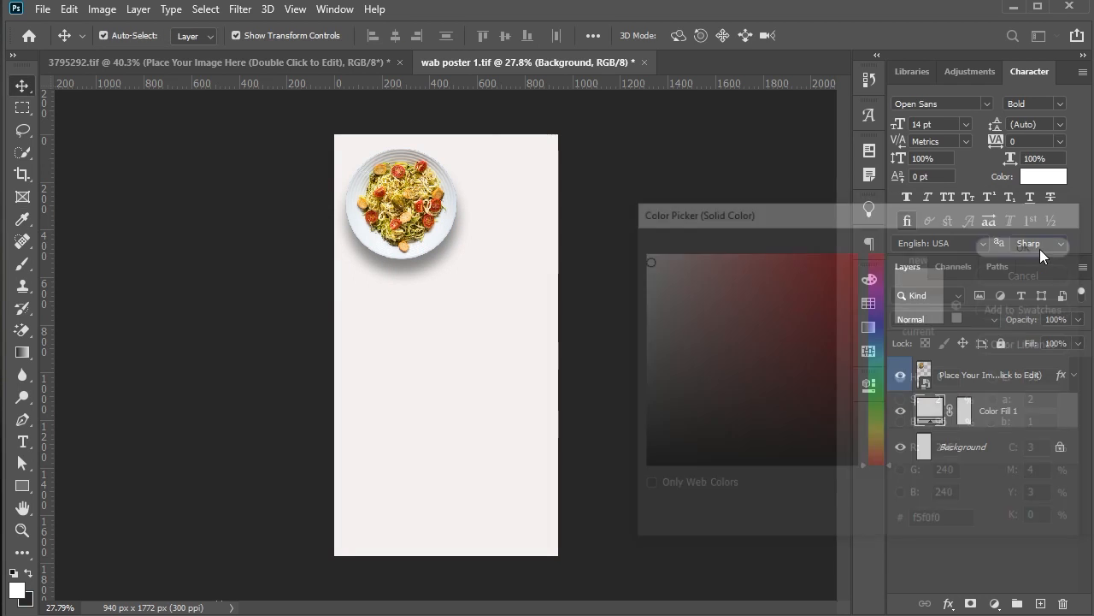
Step: Fully lock the off-white colour fill layer and clear the layer selection
left_click(346, 179)
scroll(346, 179, "up", 1)
left_click(1023, 419)
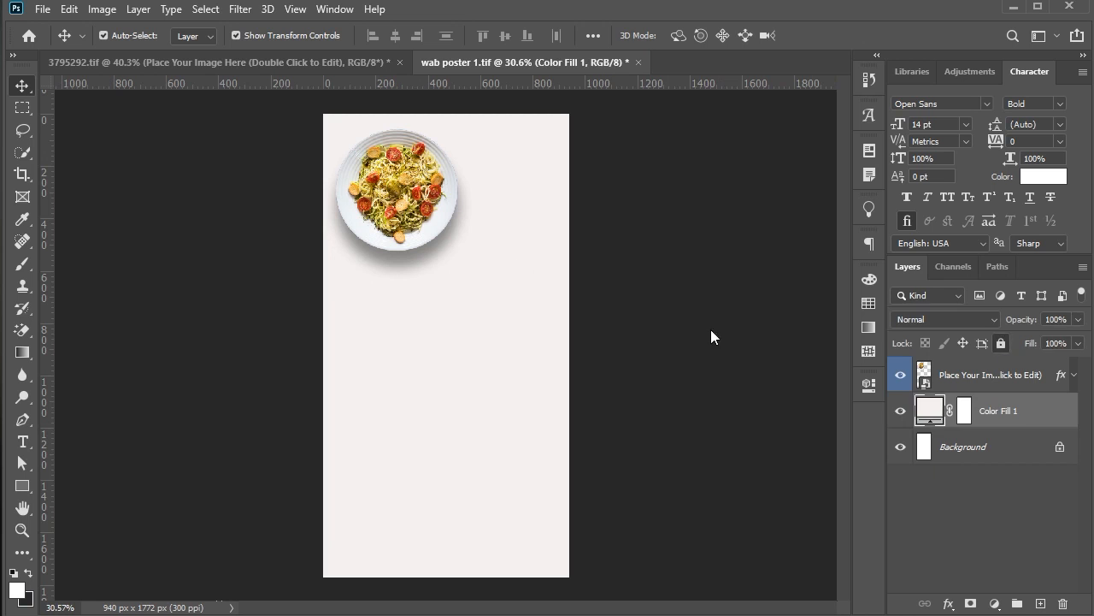
left_click(419, 195)
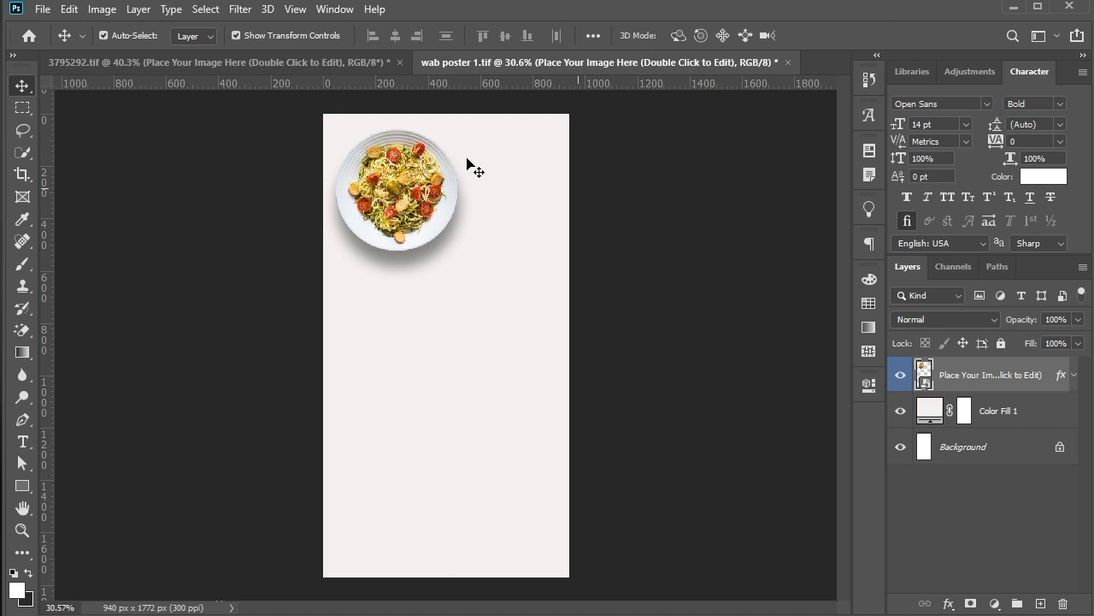
scroll(415, 141, "up", 3)
left_click(411, 184)
left_click(633, 341)
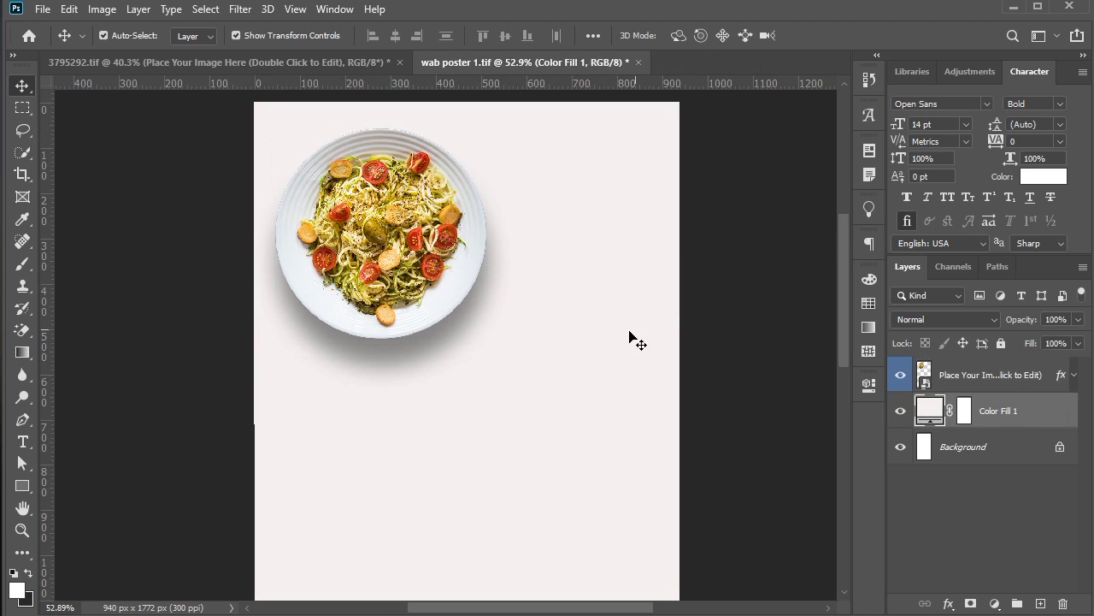
left_click(1001, 343)
left_click(641, 372)
Step: Paste the heading "Discount up to 50% All Excursions" as a text layer to the right of the plate
left_click(22, 441)
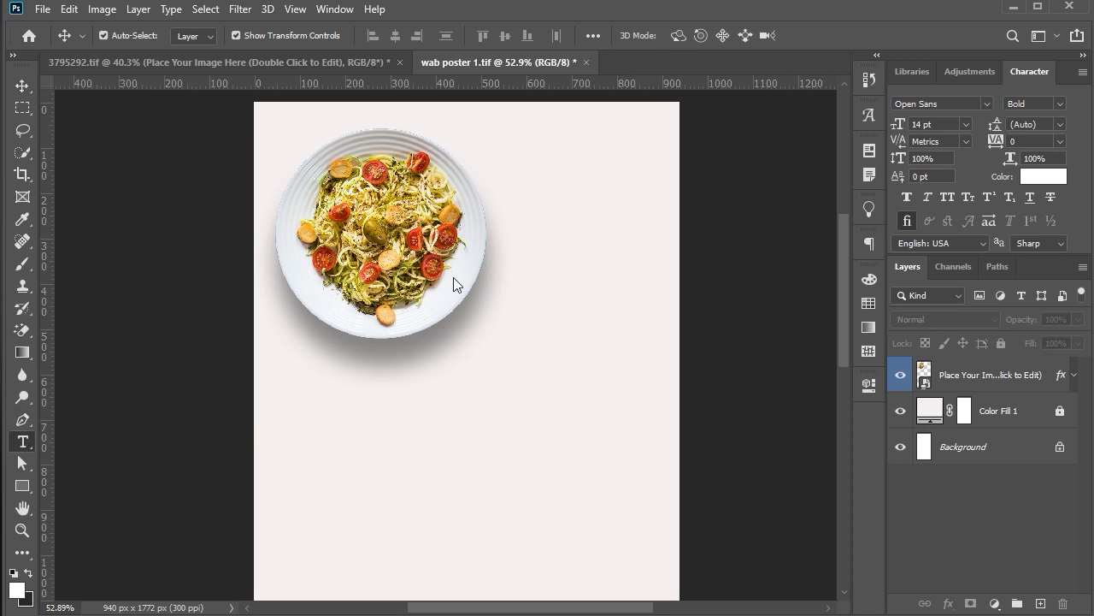
left_click(523, 175)
right_click(523, 175)
left_click(557, 238)
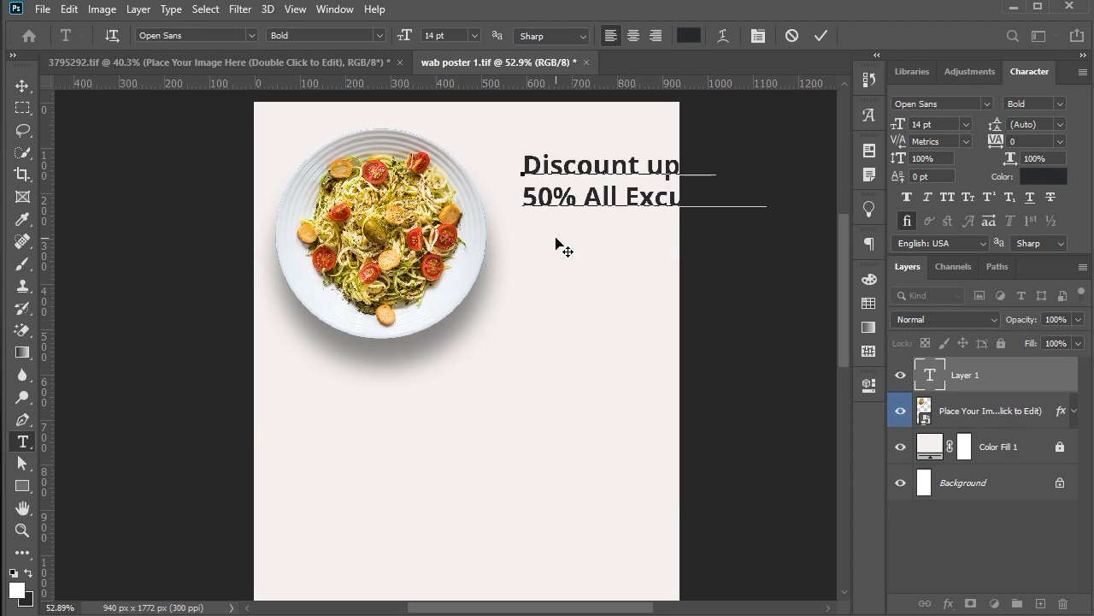
left_click(22, 86)
Step: Scale the plate down slightly from its upper-left corner and move the discount heading left, closer to the plate
left_click(492, 328)
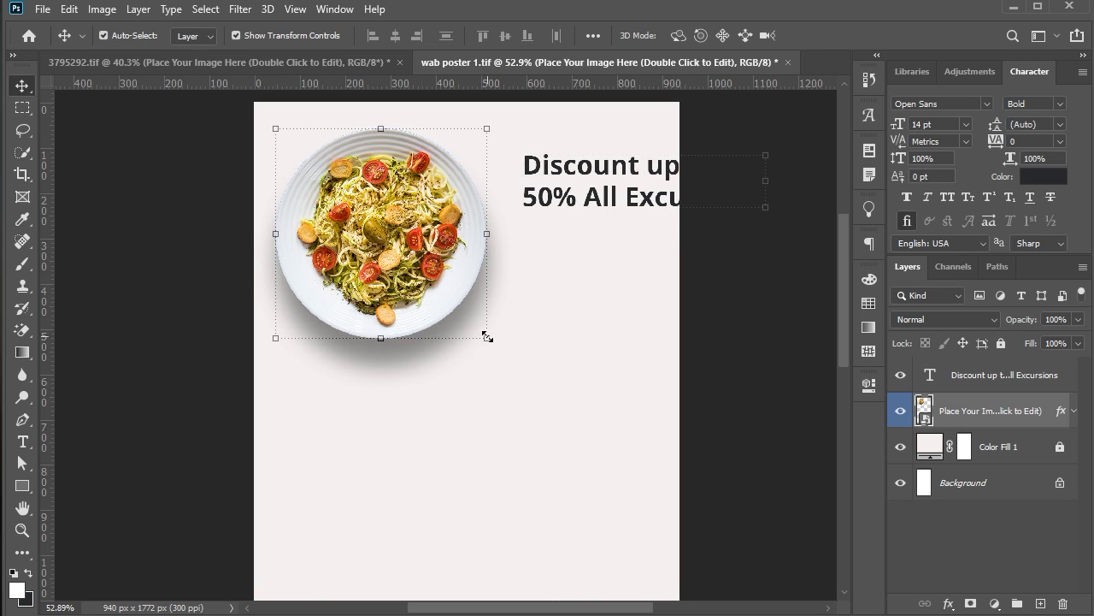
left_click_drag(469, 321, 461, 313)
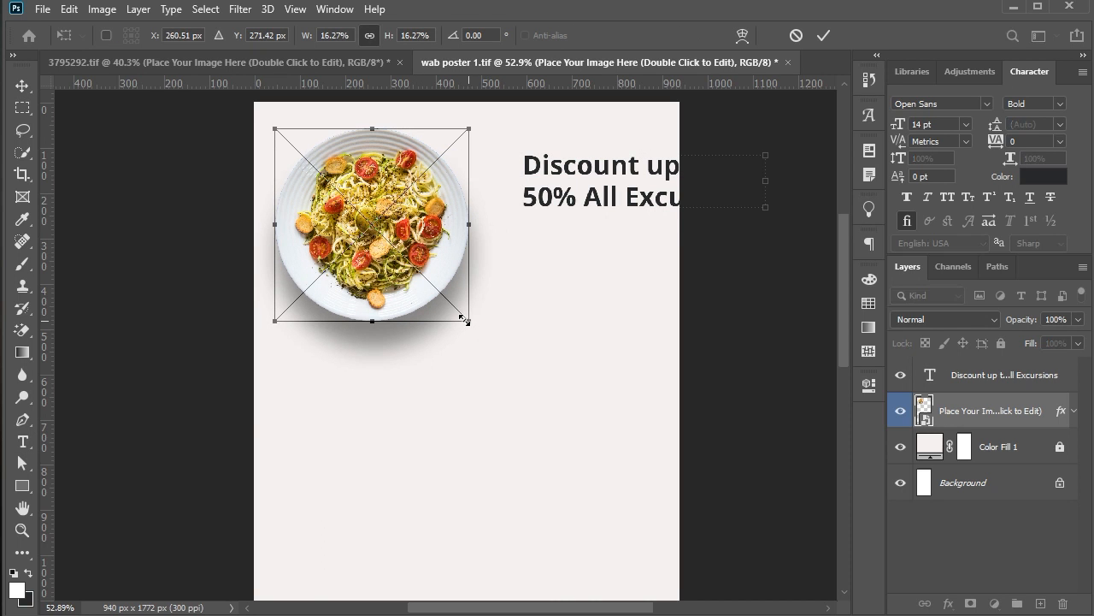
left_click_drag(608, 204, 559, 203)
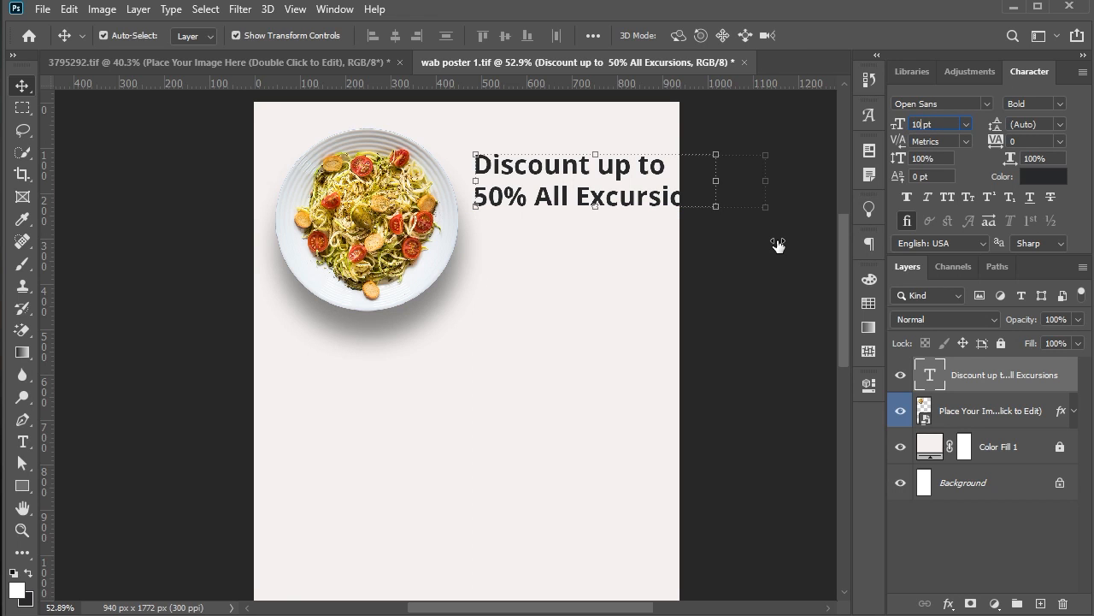
Step: Set the discount heading to 10 pt Open Sans Extrabold and nudge it slightly right
key("Return")
left_click_drag(550, 182, 561, 185)
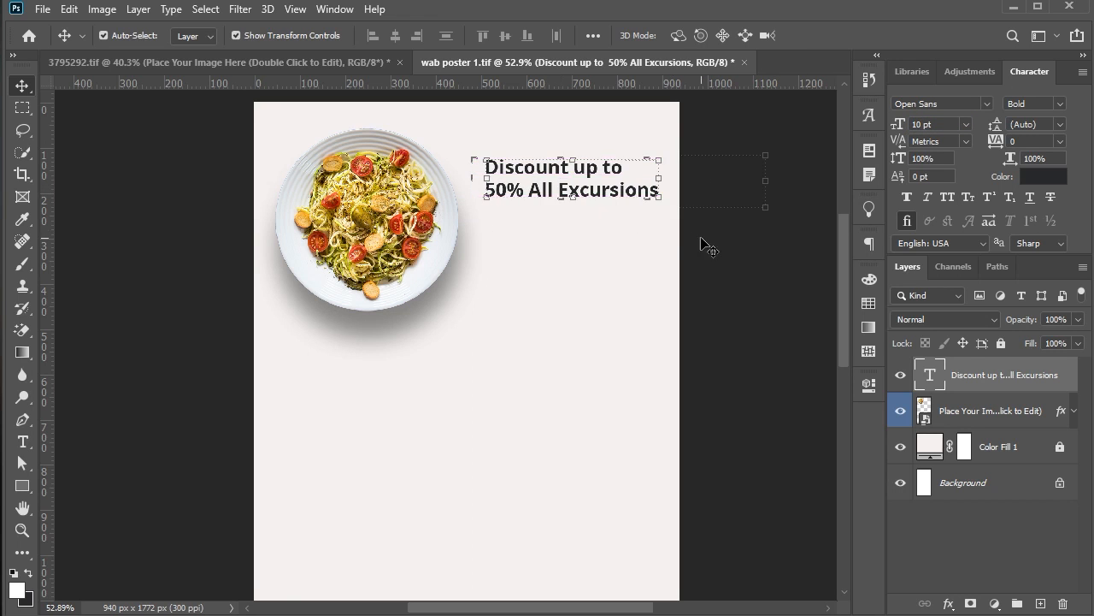
left_click(1059, 104)
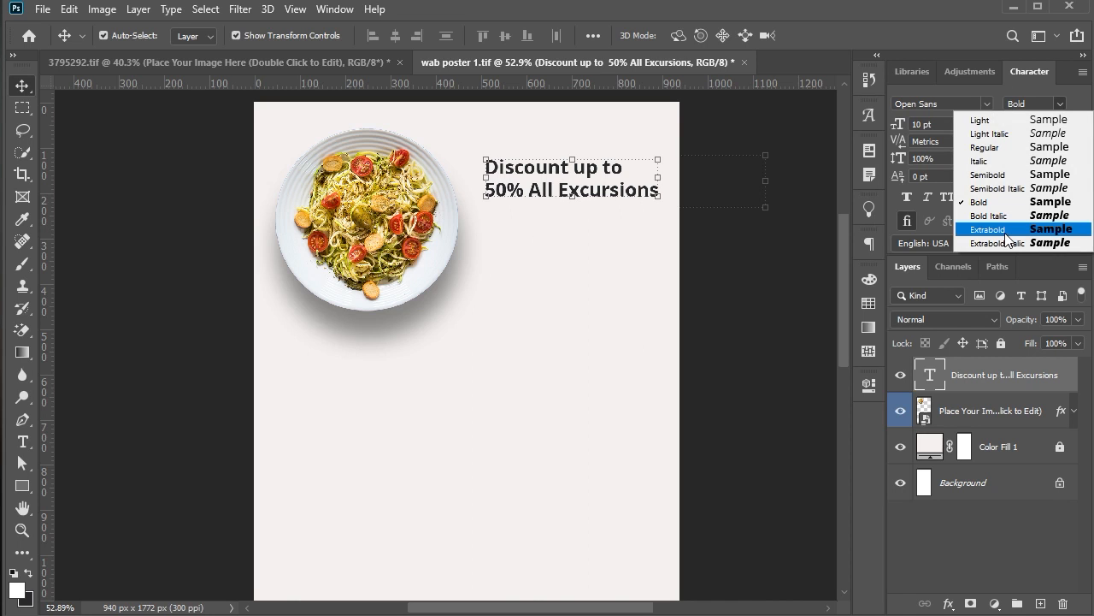
left_click(992, 230)
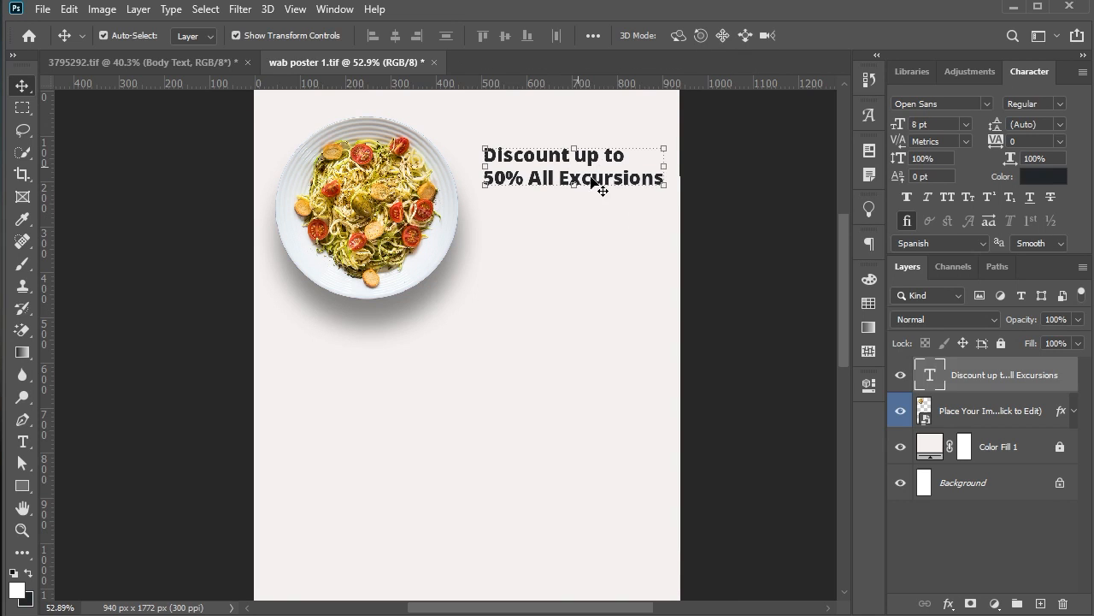
Step: Scale the discount heading down proportionally to 8.53 pt, keeping its left edge in place
left_click(663, 168)
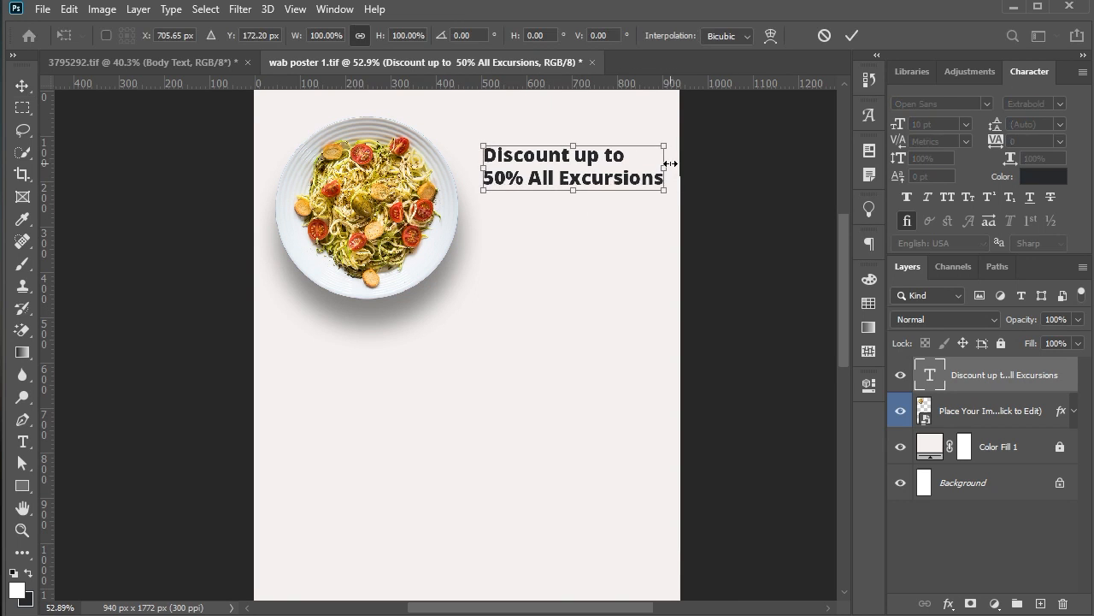
left_click_drag(659, 168, 637, 166)
key("Return")
key("t")
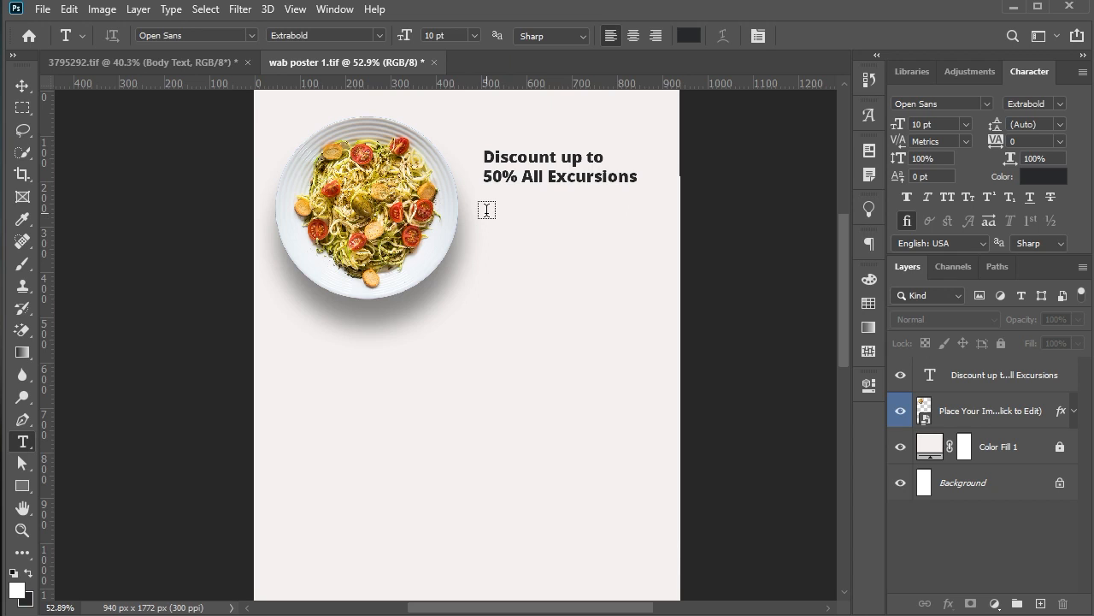
left_click(486, 211)
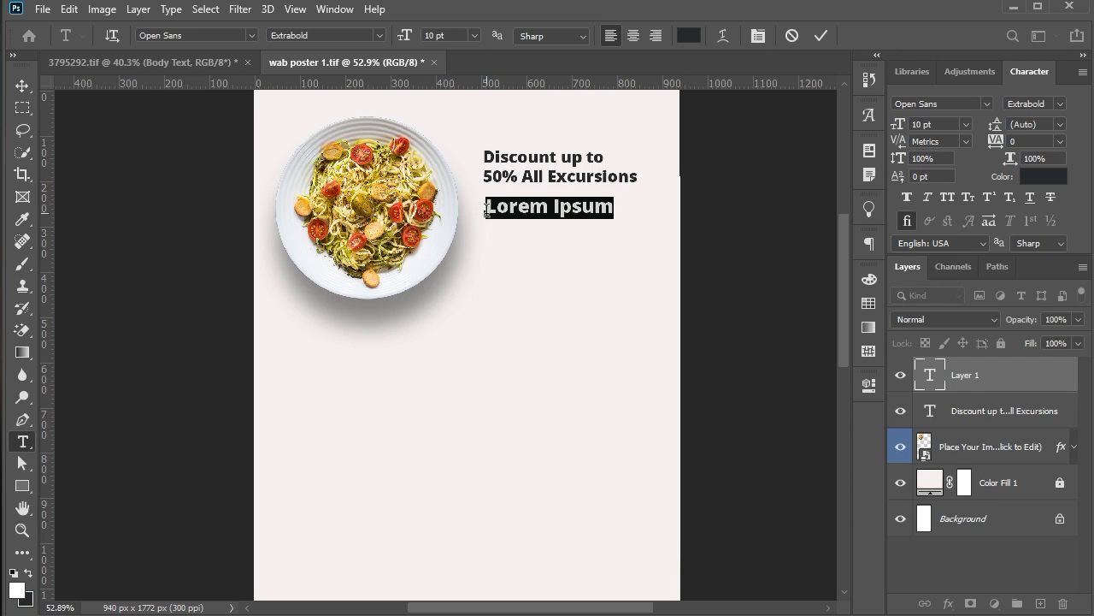
left_click(27, 88)
key("Delete")
Step: Paste the lorem ipsum paragraph into a text box drawn below the discount heading and set its size to 5 pt
left_click(22, 442)
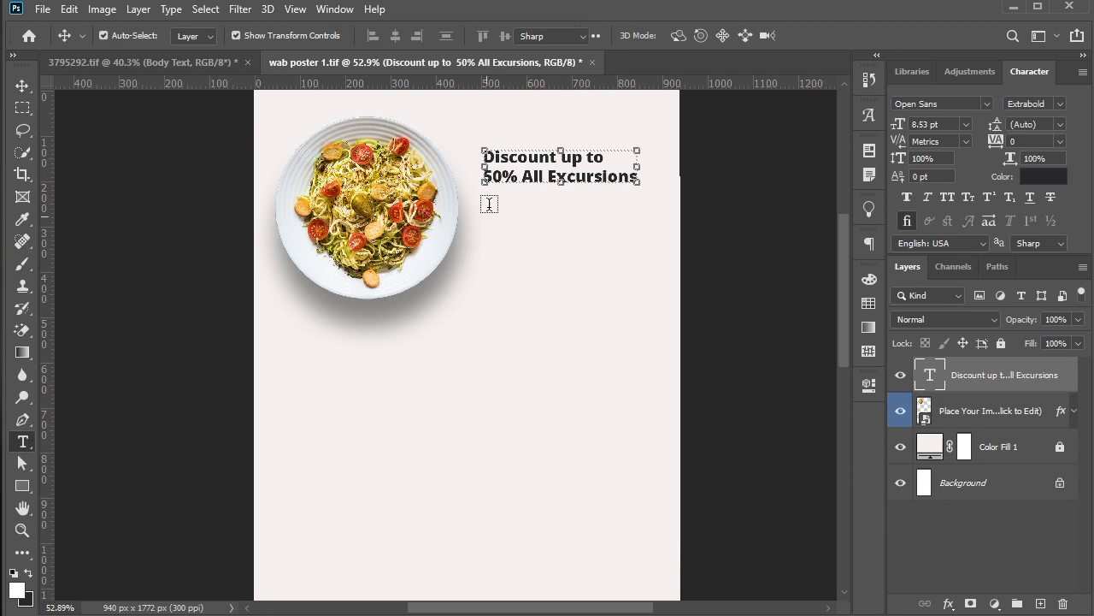
left_click_drag(484, 209, 649, 282)
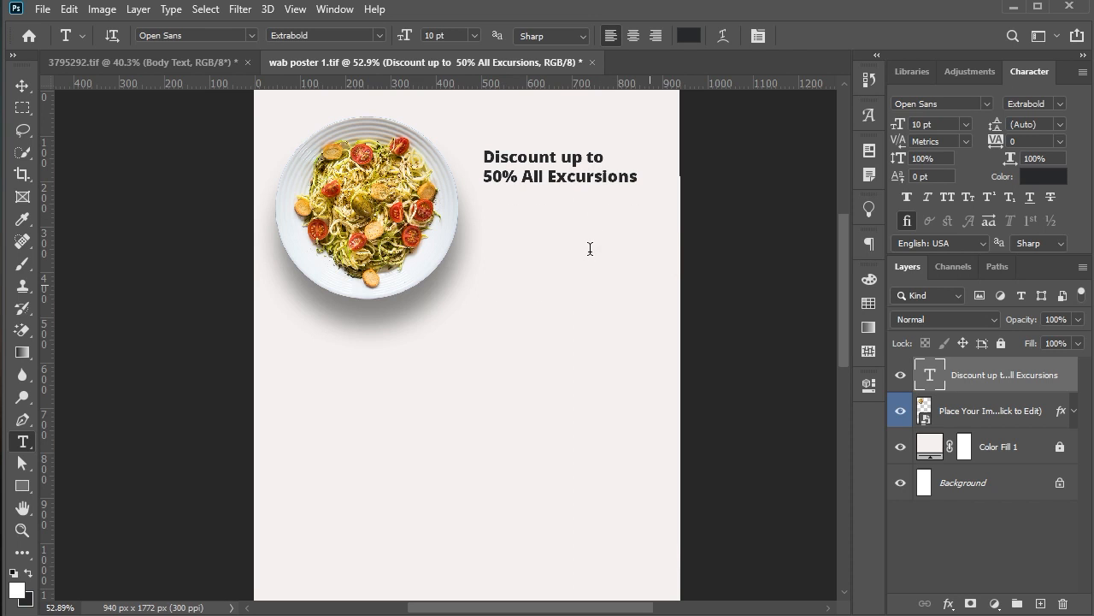
right_click(594, 250)
left_click(615, 316)
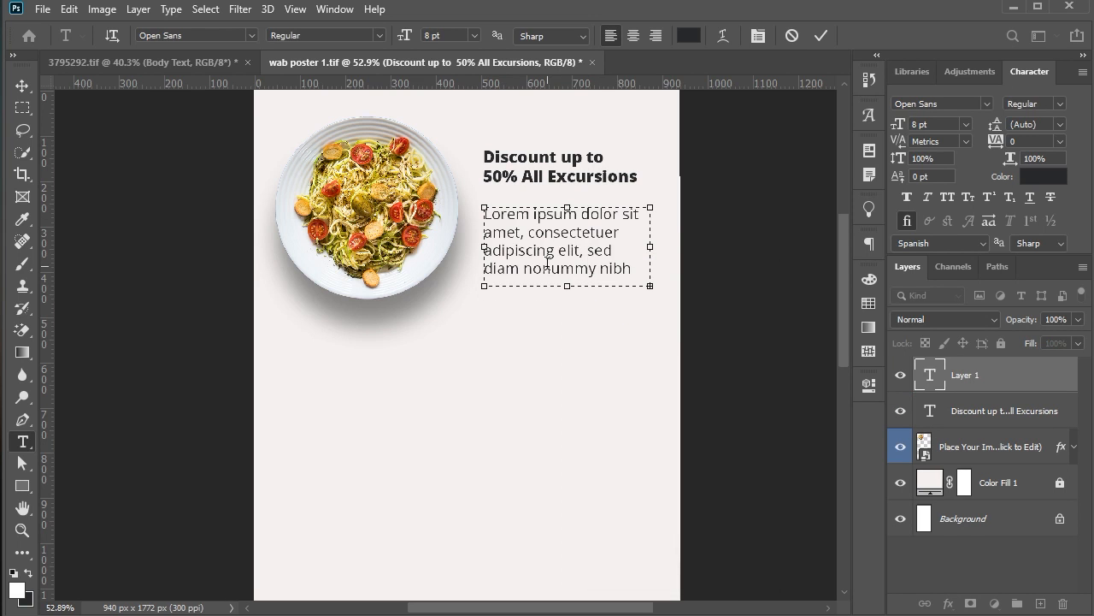
left_click(16, 86)
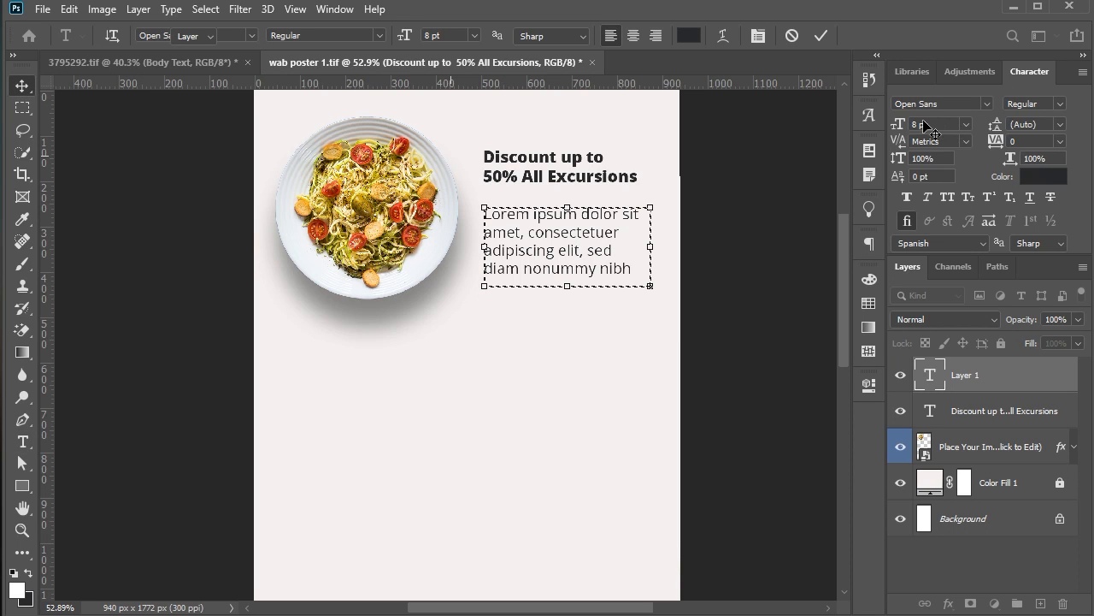
key("Down")
key("Down")
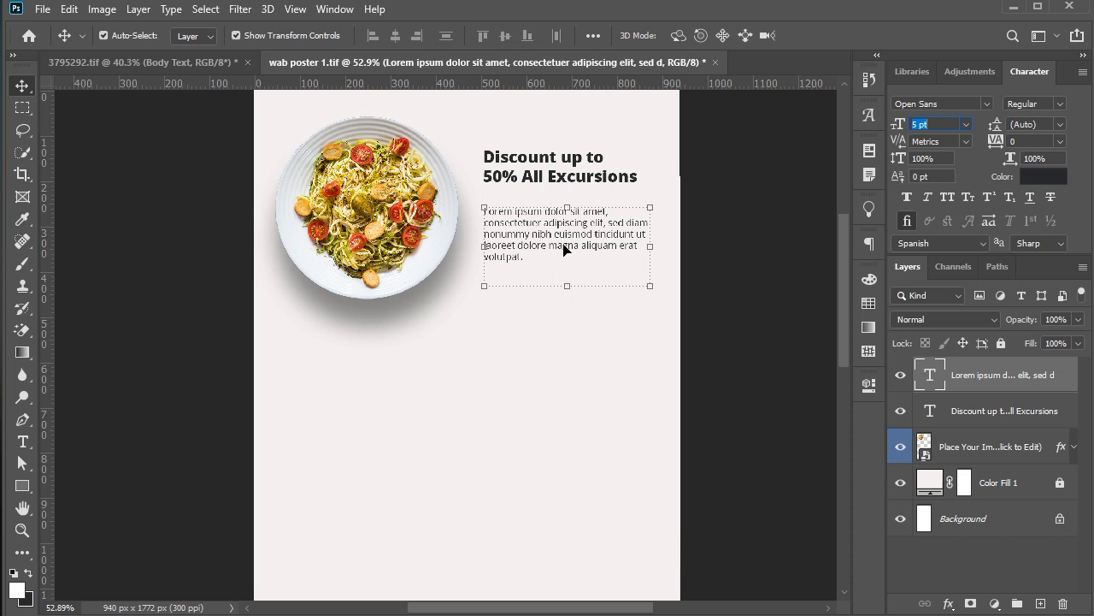
Step: Widen the lorem ipsum text box to the page's right edge and shorten its height slightly
scroll(614, 251, "up", 1)
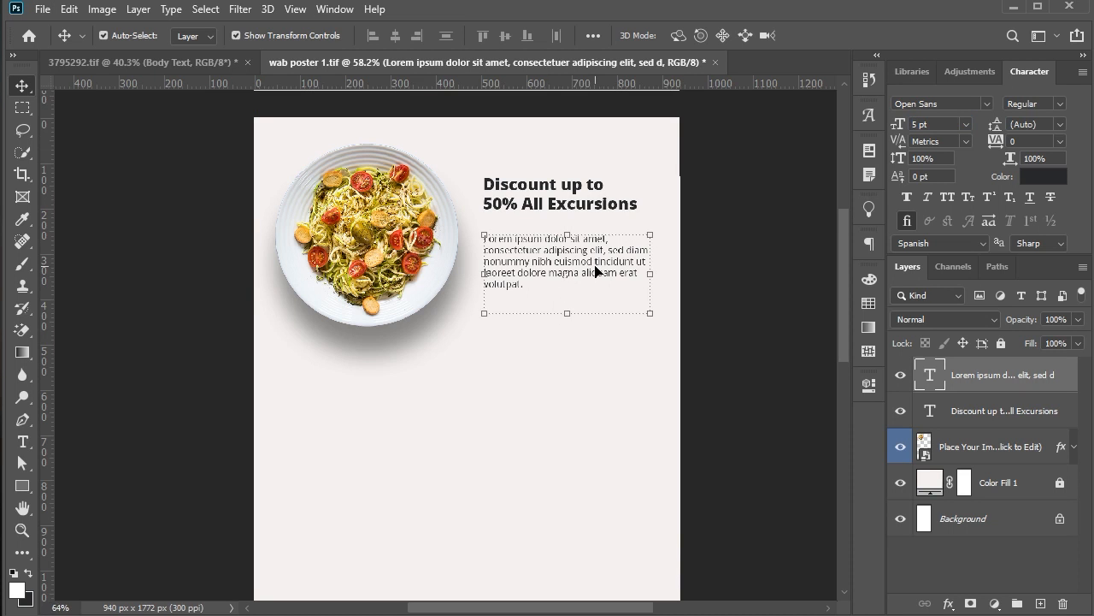
scroll(596, 271, "up", 2)
key("Return")
left_click_drag(551, 344, 551, 313)
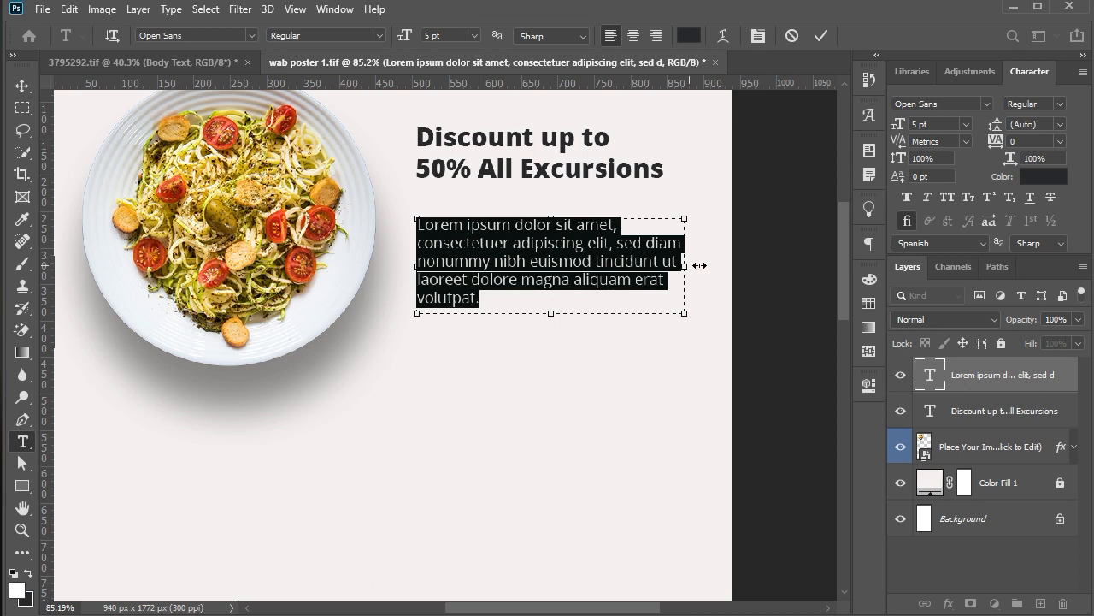
left_click_drag(699, 265, 732, 269)
left_click(656, 264)
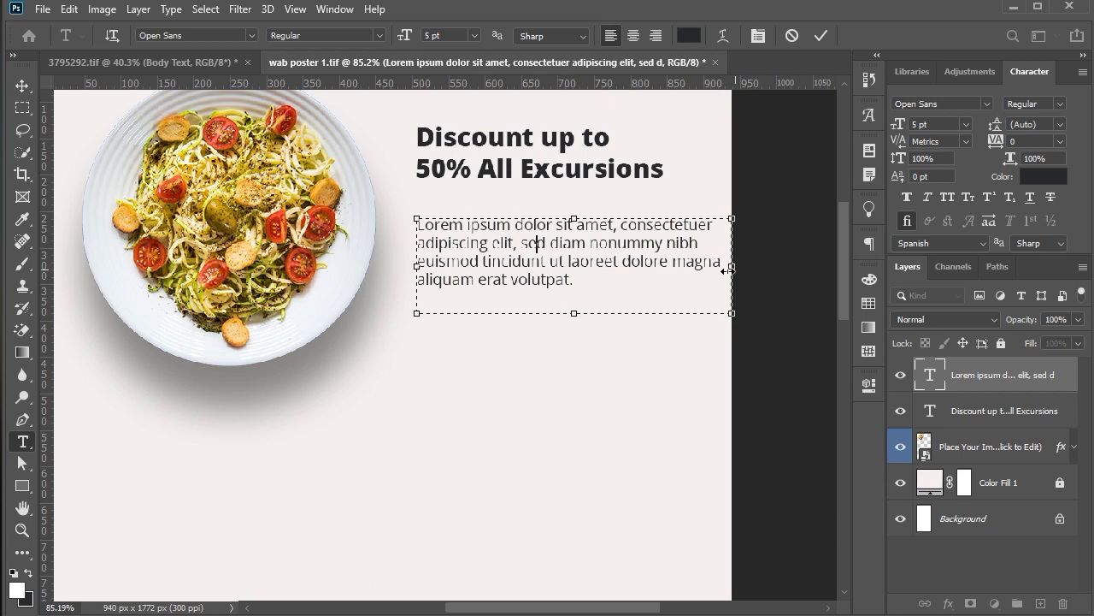
left_click_drag(578, 314, 573, 299)
Step: Scale the lorem ipsum paragraph down proportionally to 93.41%, keeping its upper-left corner in place
left_click(22, 86)
left_click_drag(727, 299, 708, 294)
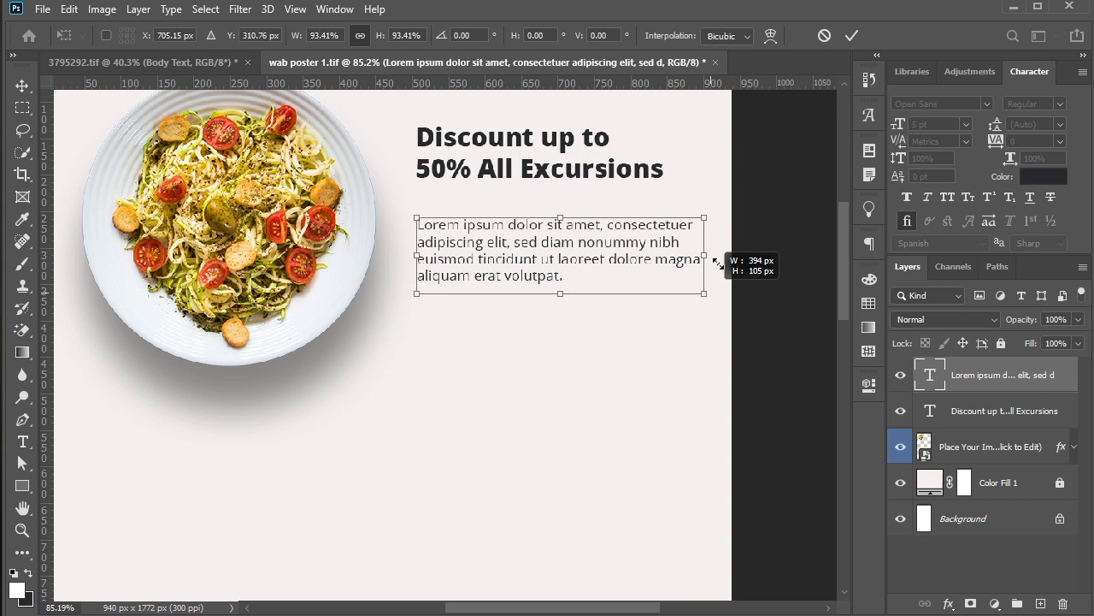
key("Return")
Step: Move the lorem ipsum paragraph up and slightly left, closer to the discount heading
left_click_drag(635, 244, 632, 230)
double_click(646, 245)
left_click(23, 86)
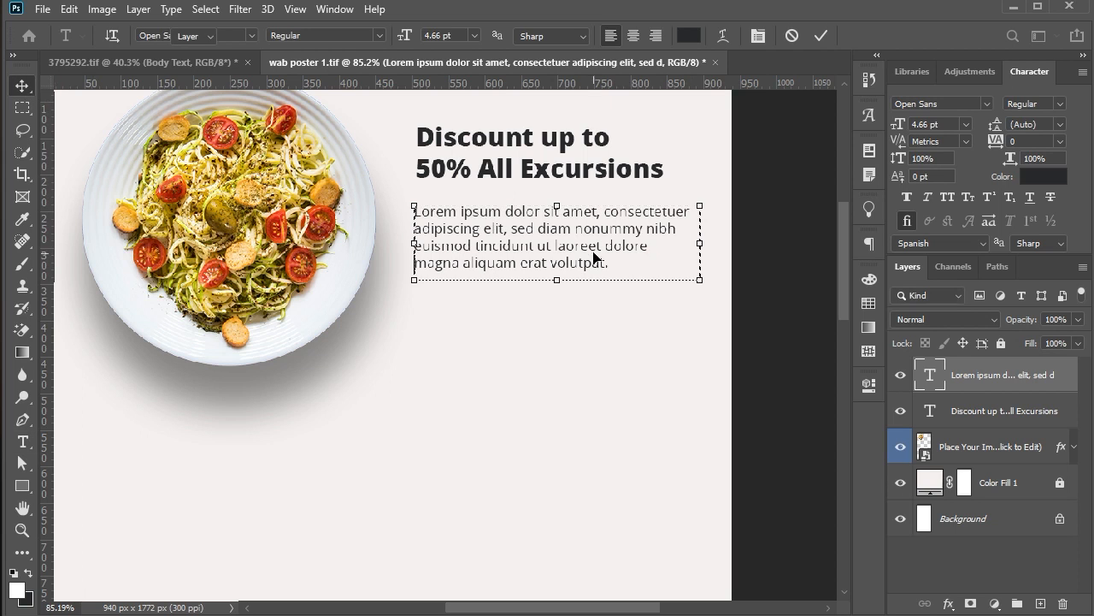
left_click_drag(578, 248, 575, 245)
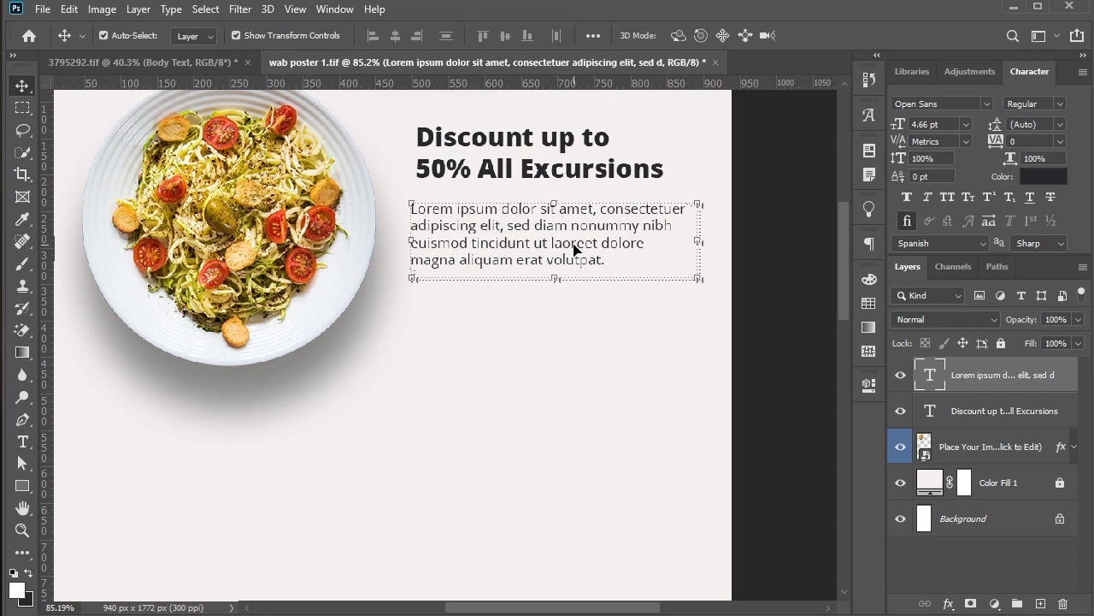
Step: Shift the discount heading and its paragraph down together beside the pasta plate
left_click(562, 177, "shift")
key("Down")
key("Down")
key("Down")
key("Down")
key("Down")
key("Down")
key("Down")
key("Down")
key("Down")
key("Down")
key("Down")
key("Down")
key("Down")
key("Down")
key("Down")
key("Down")
key("Down")
key("Down")
key("Down")
left_click(62, 553)
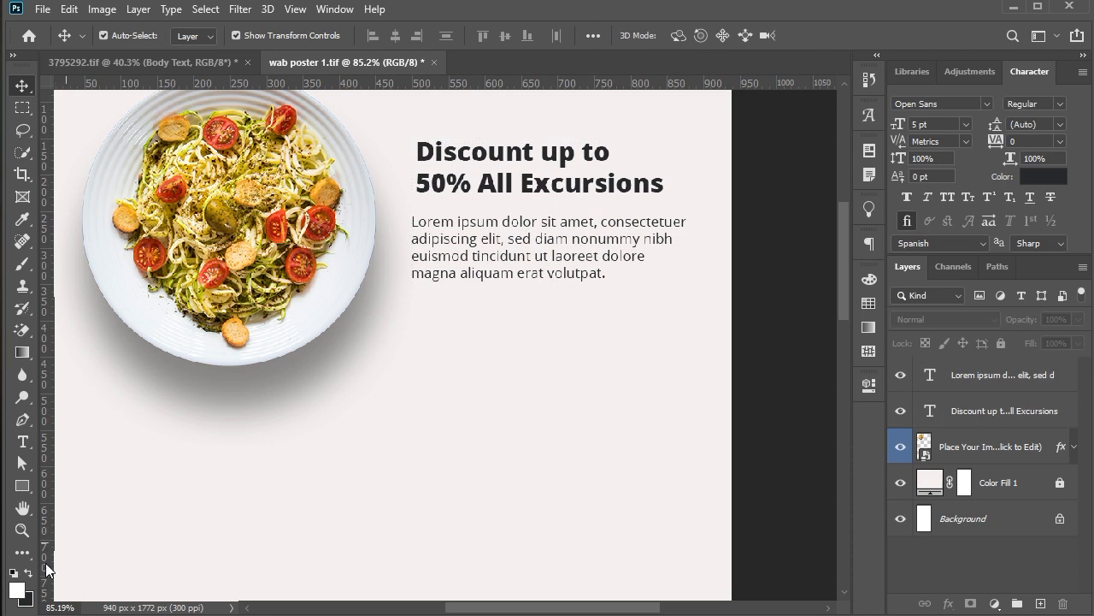
Step: Draw a dark button rectangle of 209 × 37 px below the paragraph and round its corners to 18.5 px
left_click(23, 485)
left_click_drag(490, 316, 566, 335)
left_click(23, 87)
left_click_drag(768, 467, 822, 298)
left_click_drag(814, 451, 814, 455)
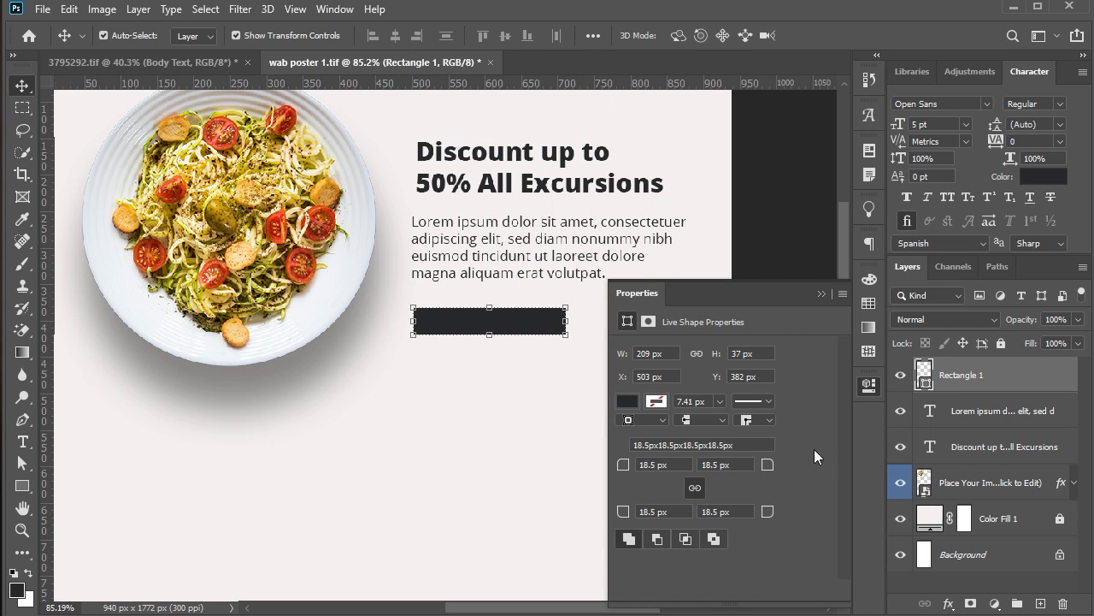
left_click(820, 295)
left_click(667, 342)
Step: Nudge the rounded button up, closer to the lorem ipsum paragraph
scroll(547, 325, "down", 2)
left_click(518, 315)
key("Up")
key("Up")
key("Up")
key("Up")
key("Up")
key("Up")
key("Up")
key("Up")
key("Up")
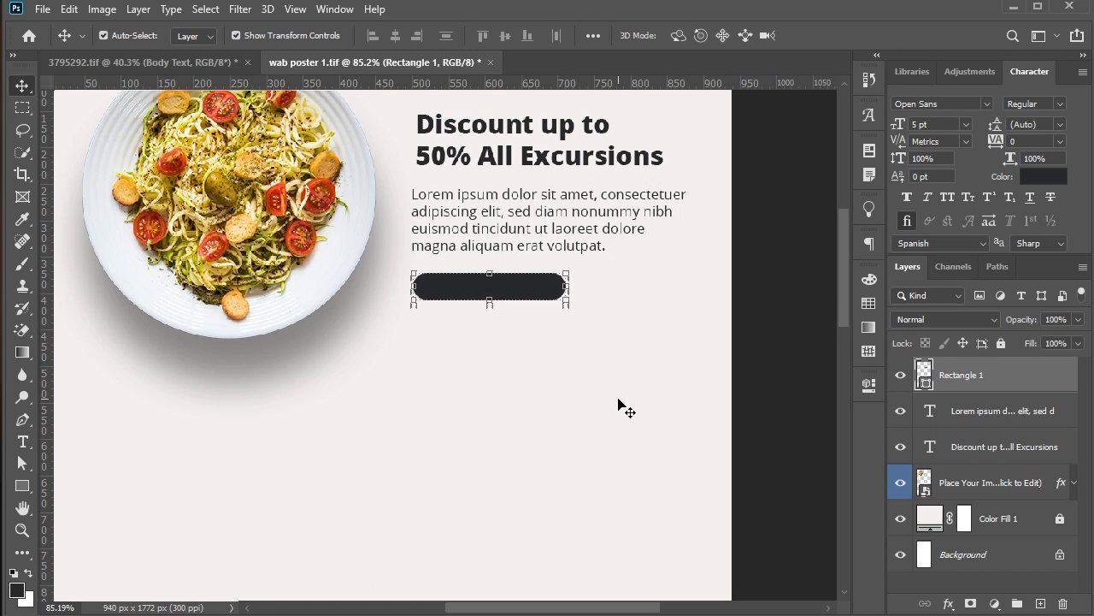
left_click(618, 399)
scroll(654, 362, "down", 2)
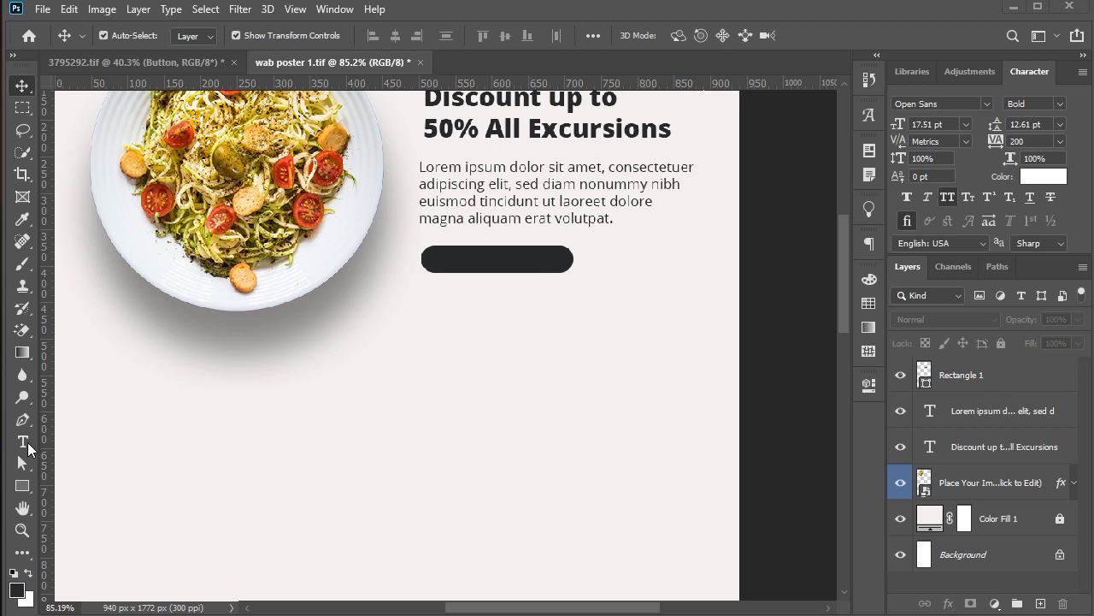
Step: Paste the white "Read More" label as a new bold Open Sans text layer over the button
left_click(27, 443)
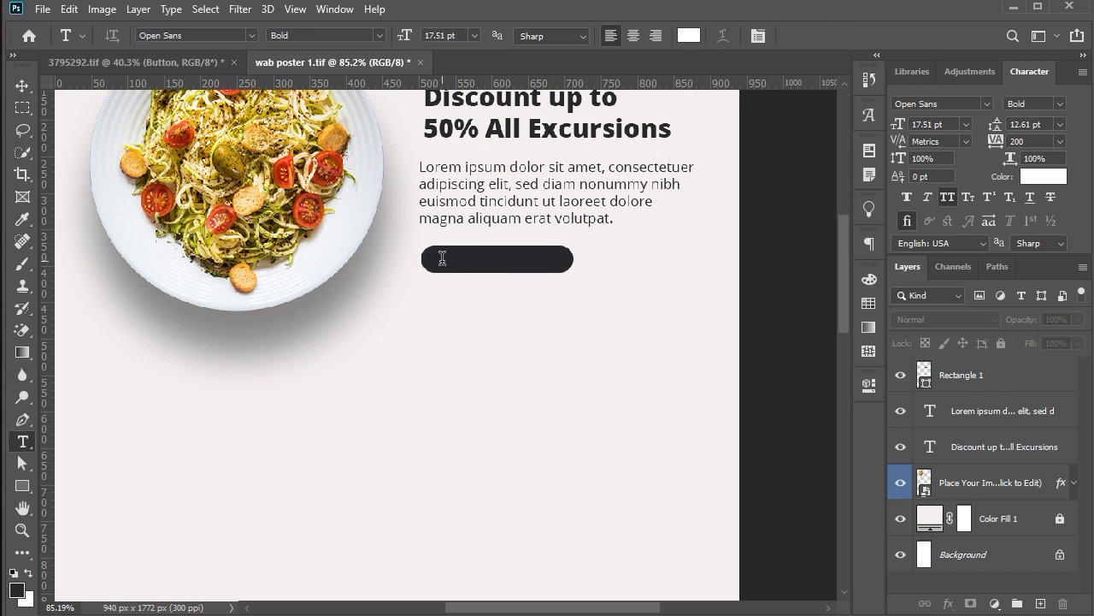
left_click(442, 259)
right_click(442, 261)
right_click(453, 247)
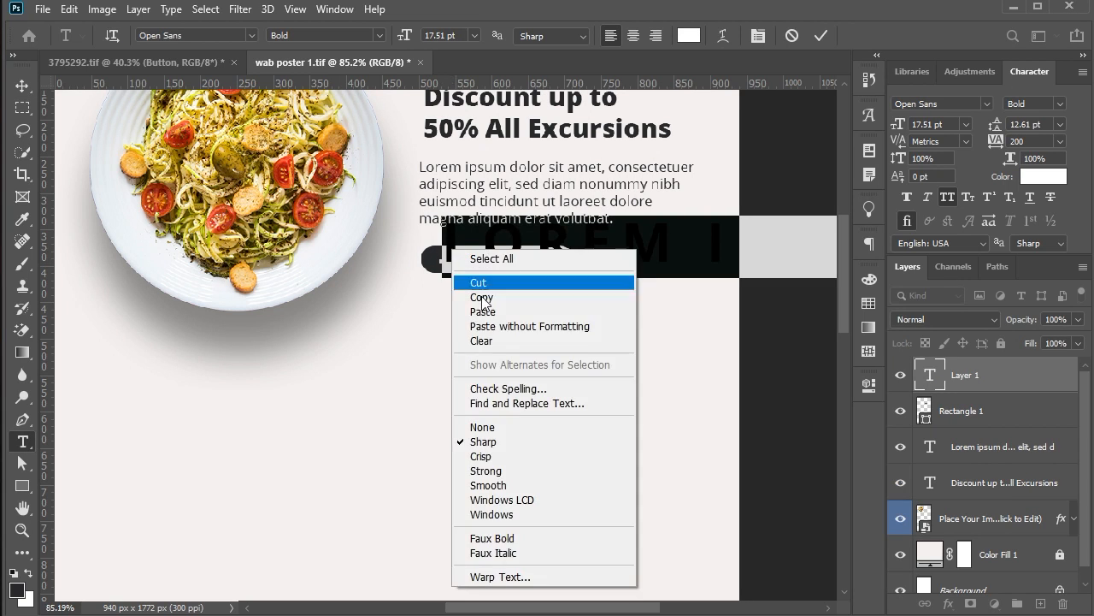
left_click(485, 310)
left_click(23, 85)
Step: Set the Read More label's font size to 6 pt
left_click(965, 124)
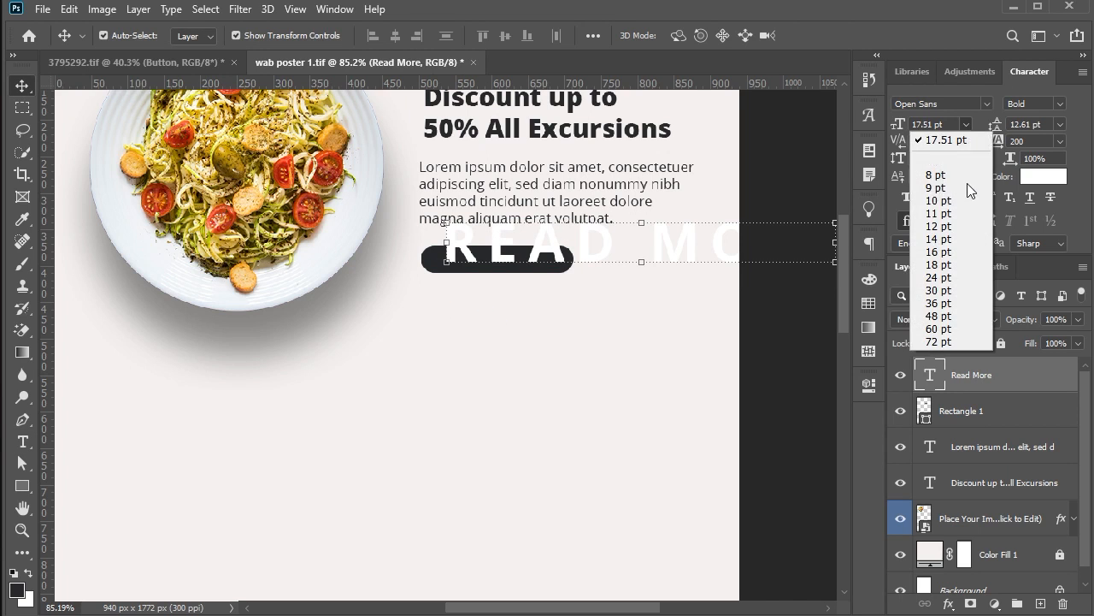
left_click(587, 297)
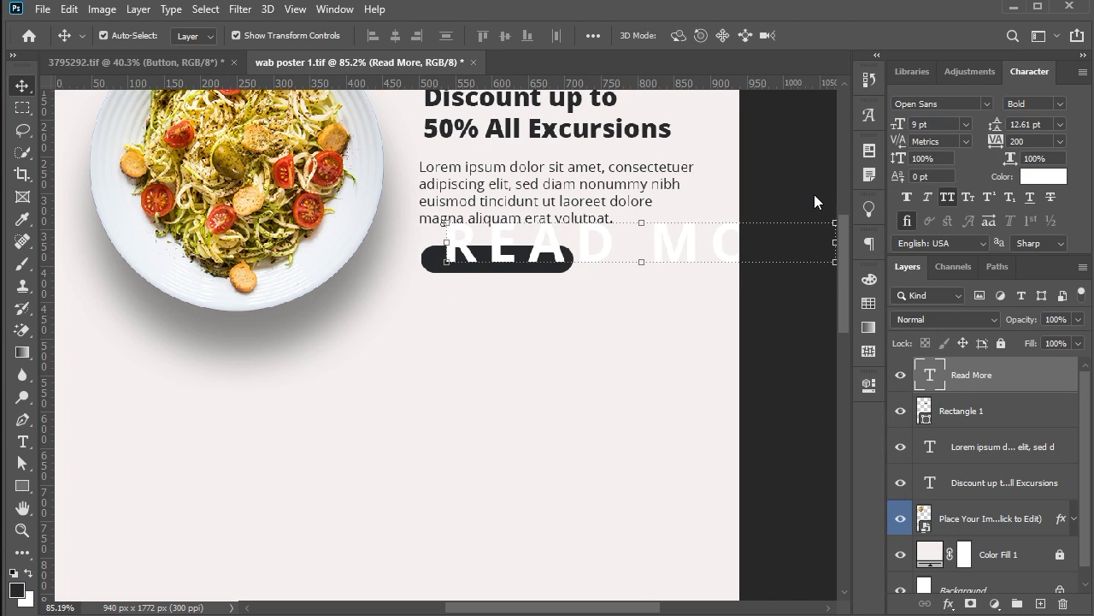
left_click(966, 126)
left_click(957, 163)
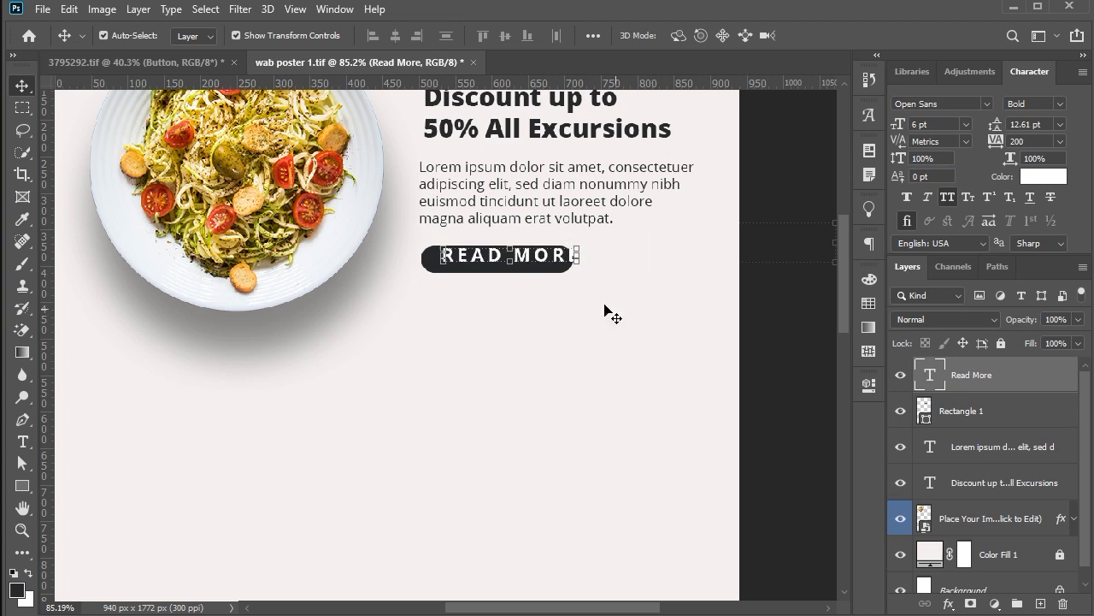
Step: Nudge the Read More label left and slightly down so it sits inside the button
key("Left")
key("Left")
key("Left")
key("Left")
key("Left")
key("Left")
key("Left")
key("Left")
key("Left")
key("Left")
key("Down")
key("Down")
key("Down")
key("Down")
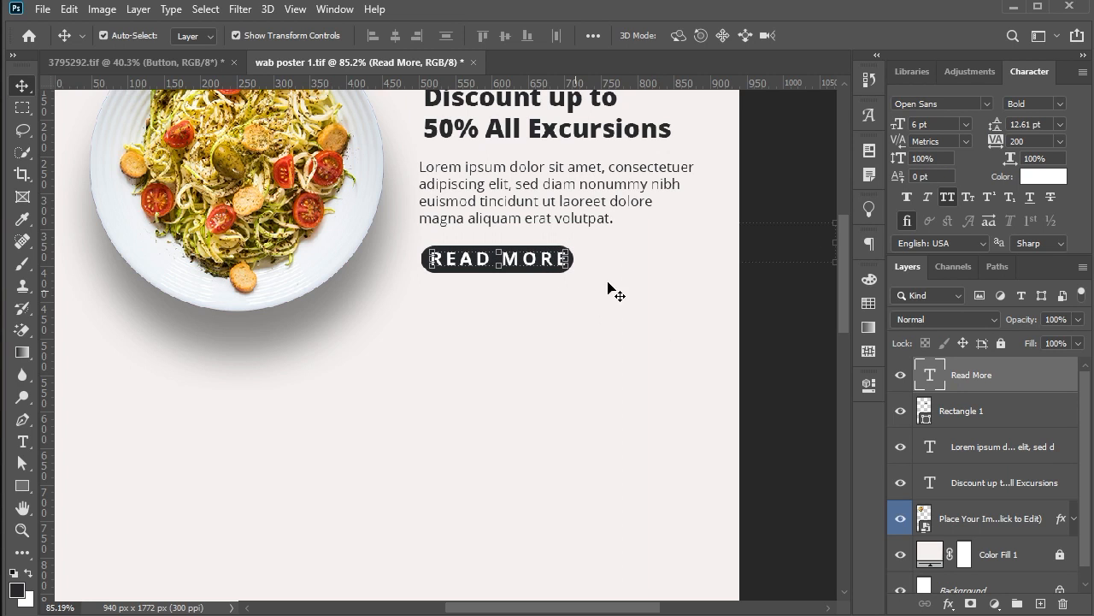
Step: Enlarge the button slightly and center-align the Read More label with it
left_click(572, 263)
left_click_drag(574, 259, 542, 254)
key("Return")
left_click(505, 35)
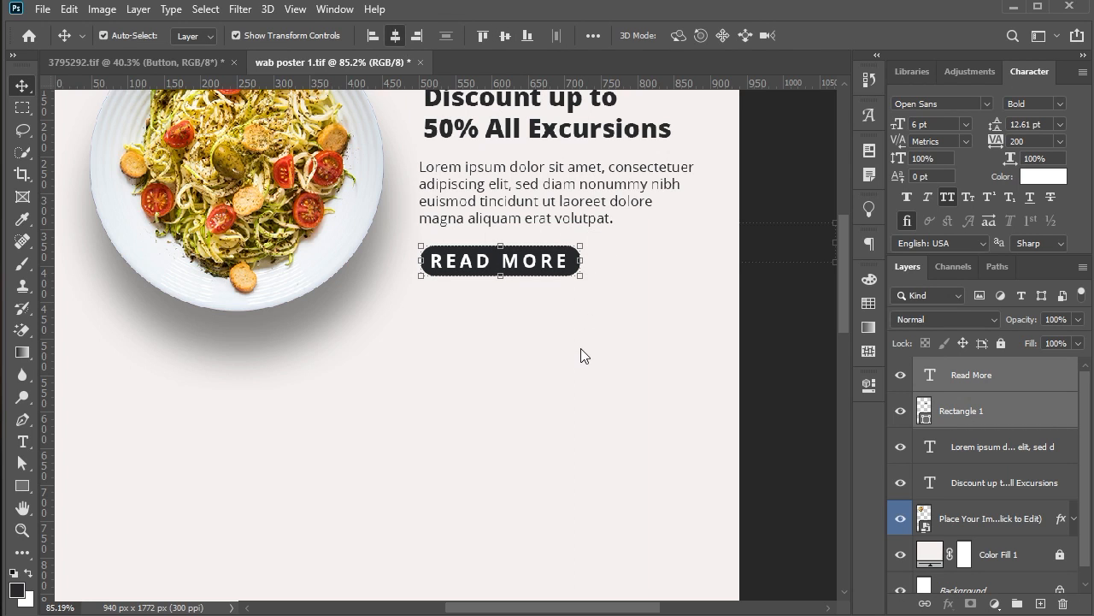
Step: Set the Read More label's tracking to 100
left_click(971, 374)
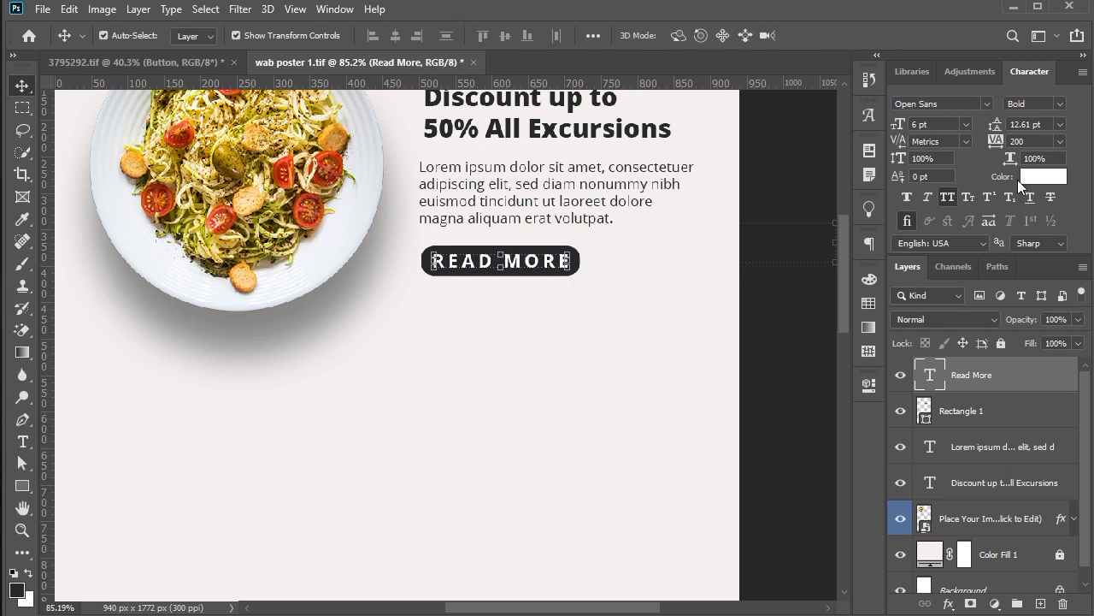
left_click(1060, 141)
left_click(1030, 324)
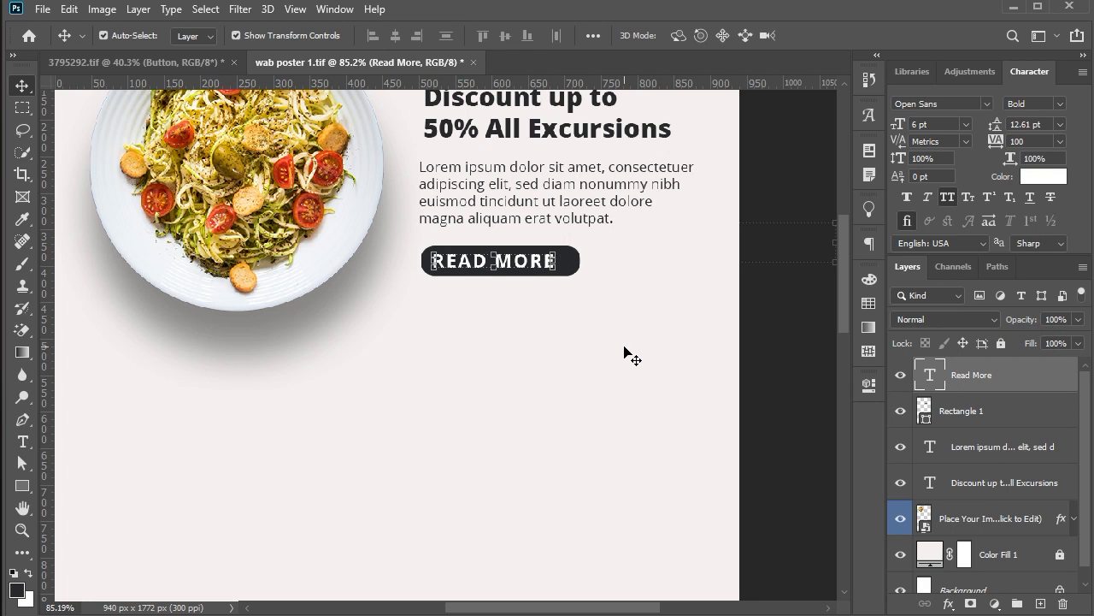
left_click(610, 338)
Step: Bring the chicken pasta plate into the poster below the first text block and scale it down proportionally
scroll(618, 329, "down", 5)
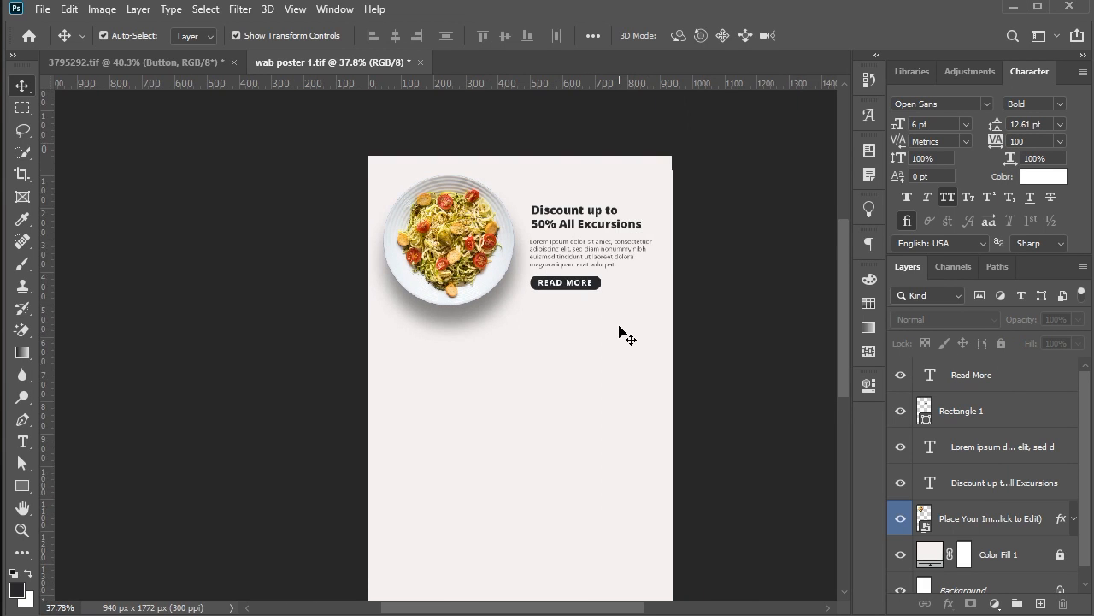
scroll(620, 331, "down", 1)
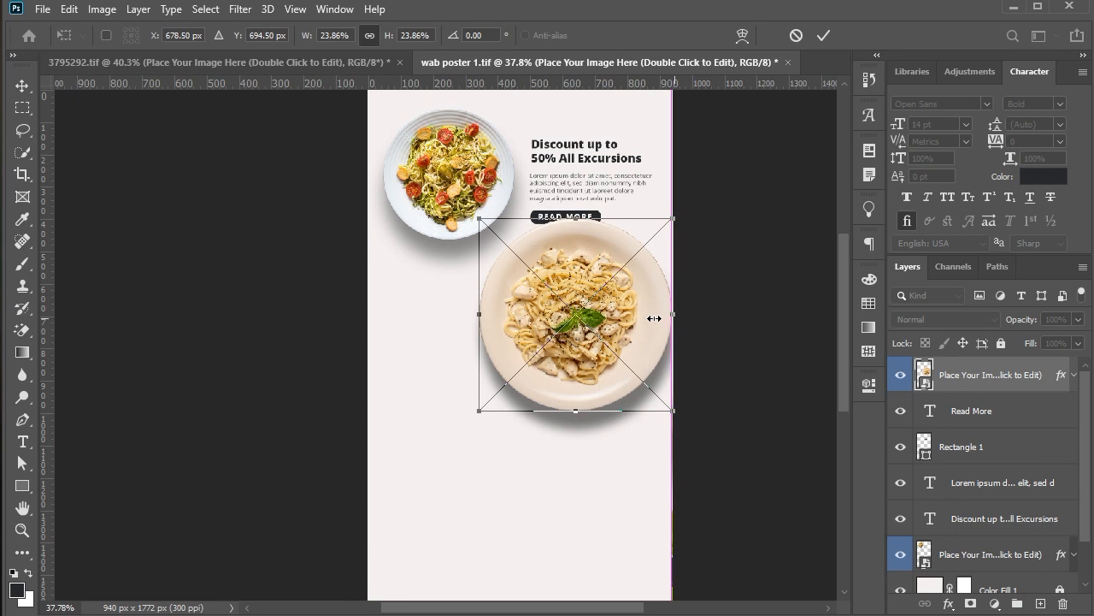
left_click_drag(480, 314, 508, 315)
key("Return")
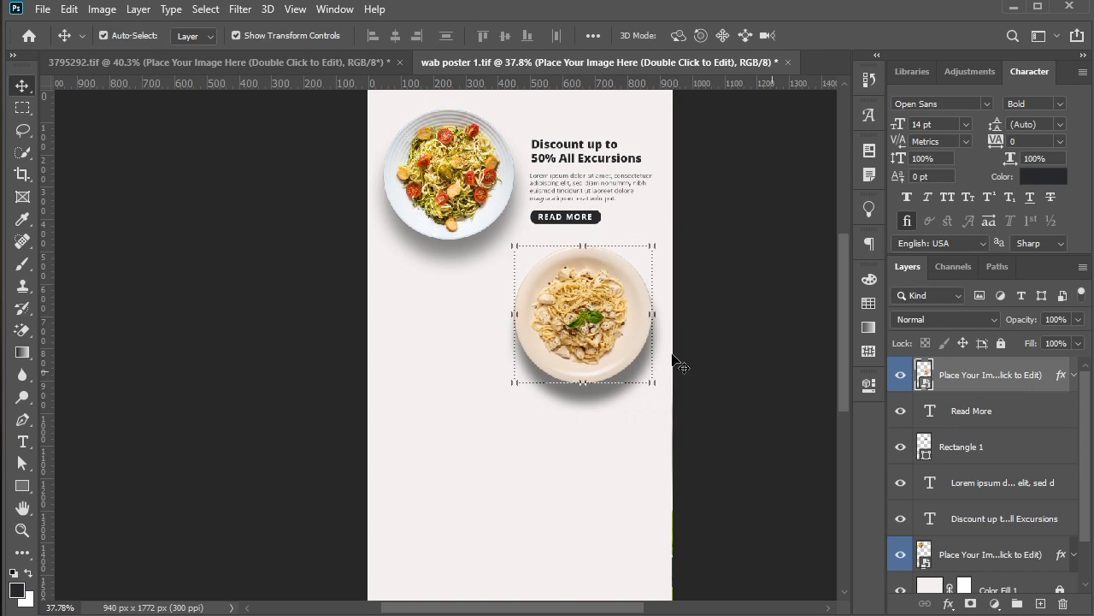
Step: Scale the button and its Read More label down together, bringing the label to 4.77 pt
scroll(451, 249, "up", 3)
scroll(450, 249, "up", 2)
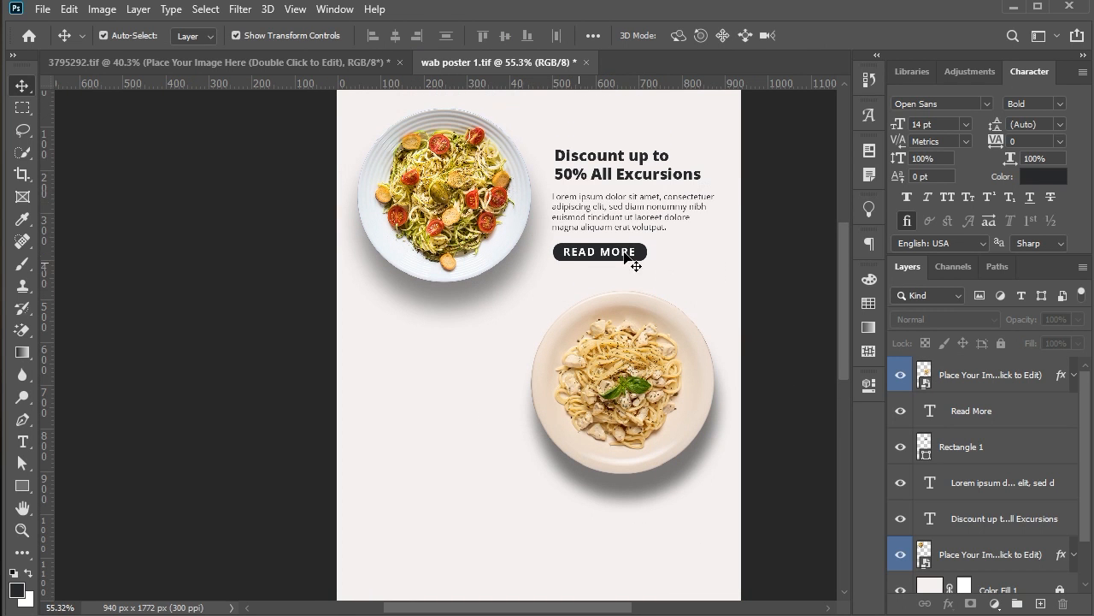
left_click_drag(666, 233, 641, 245)
key("Return")
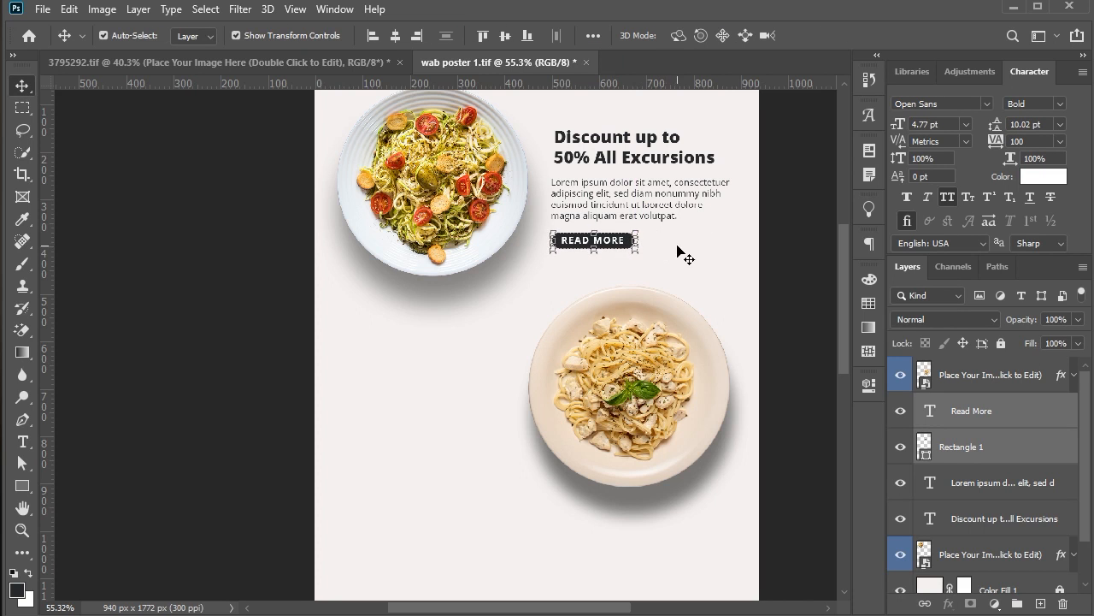
left_click(684, 248)
Step: Duplicate the heading, paragraph and button beside the chicken pasta plate and nudge the copies up and slightly right
scroll(691, 240, "down", 3)
left_click_drag(686, 122, 483, 408)
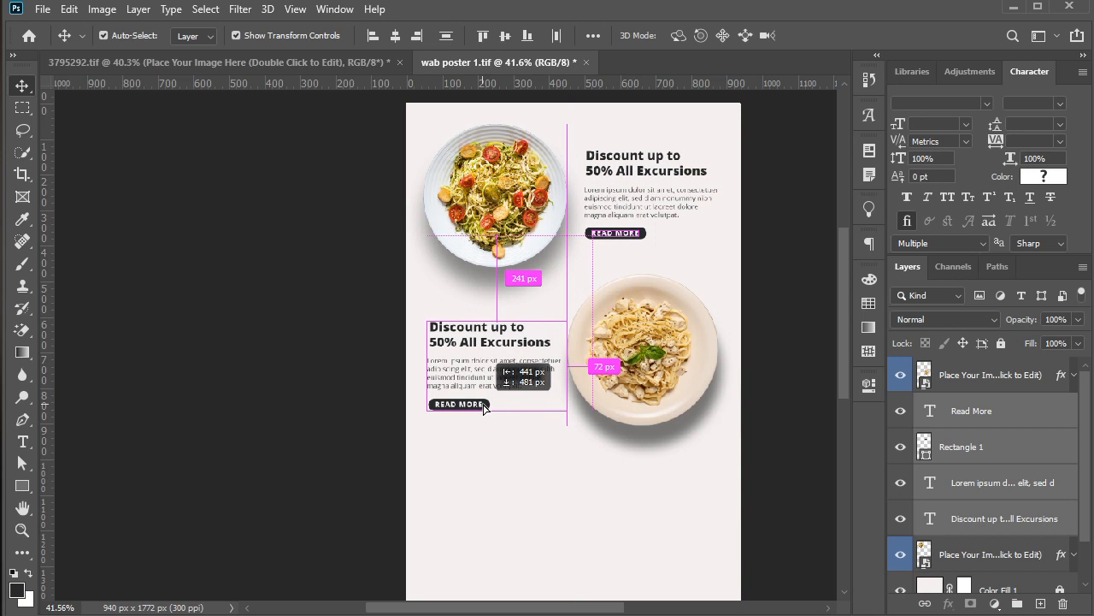
key("Up")
key("Up")
key("Up")
key("Up")
key("Up")
key("Up")
key("Up")
key("Up")
key("Up")
key("Up")
key("Up")
key("Up")
key("Right")
key("Right")
Step: Scale the chicken pasta plate down to 14.59% and move it slightly right, away from the duplicated text
left_click_drag(708, 358, 651, 354)
left_click_drag(567, 350, 571, 351)
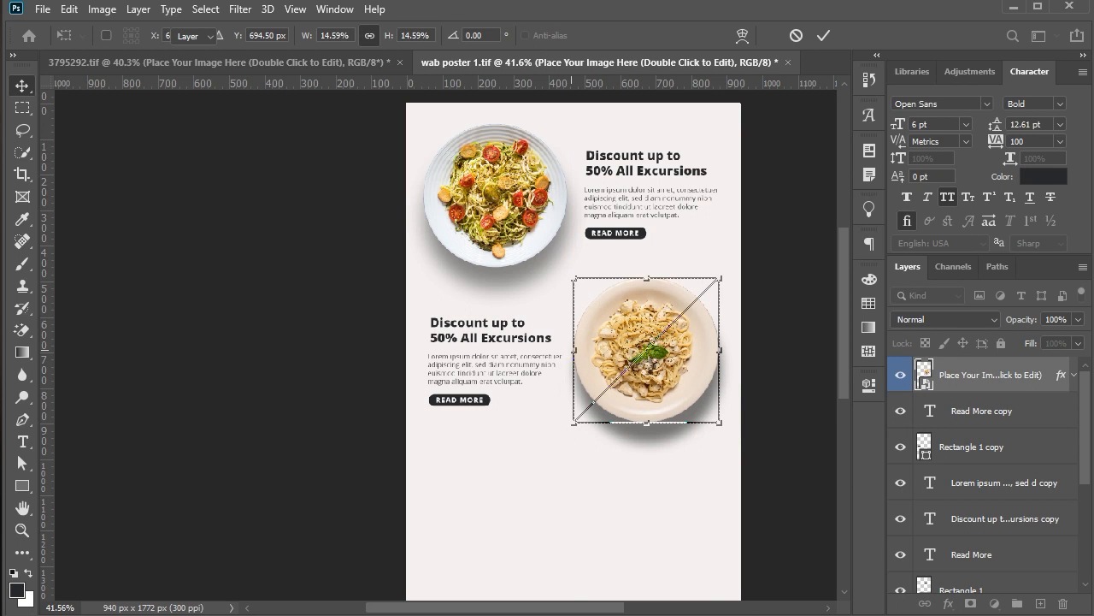
left_click(777, 372)
Step: Replace the duplicated heading's text with "January’s Promo: Buy 1 Get 1 Free!" on two lines
scroll(504, 362, "up", 4)
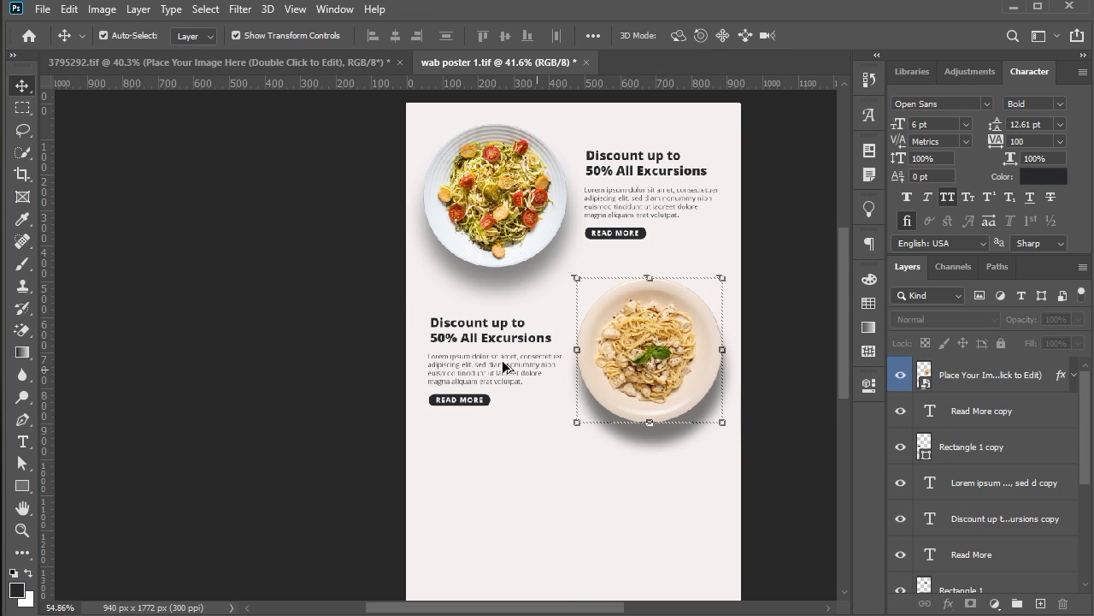
left_click(467, 328)
key("t")
key("Return")
type("January’s Promo: Buy 1 Get 1 Free!")
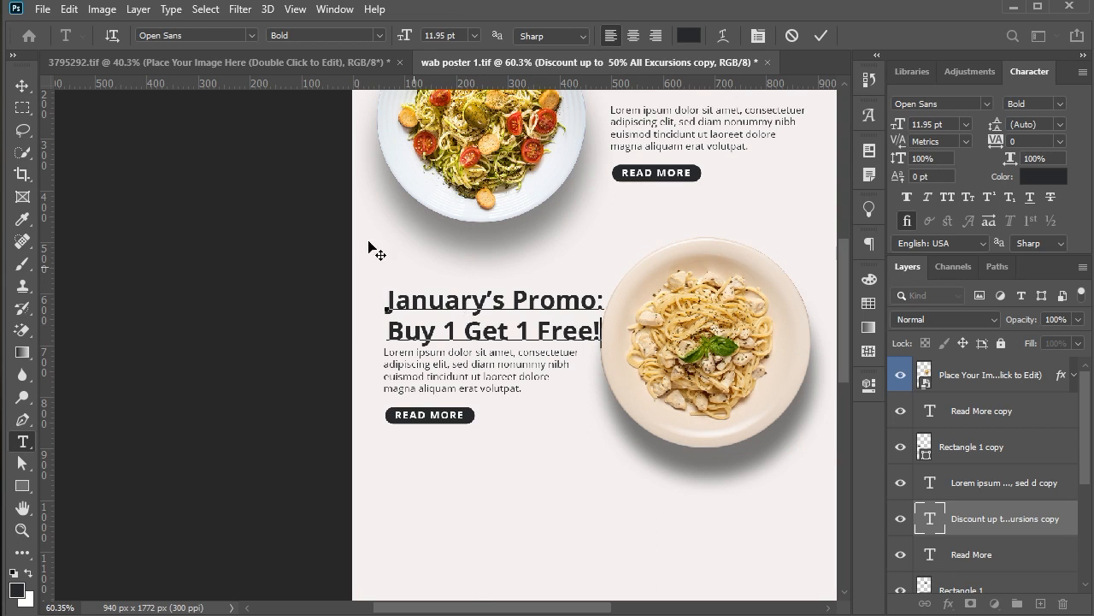
left_click(27, 93)
Step: Set the January’s Promo heading to 8.53 pt Open Sans Extrabold, matching the discount heading
scroll(693, 196, "up", 2)
left_click(694, 140)
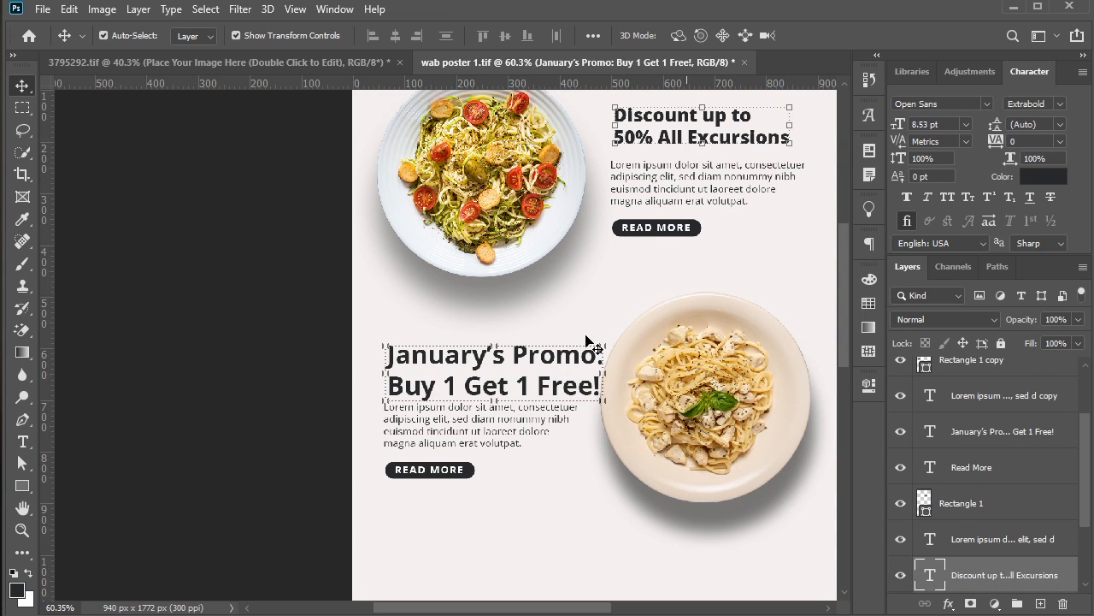
left_click(992, 431)
left_click(913, 124)
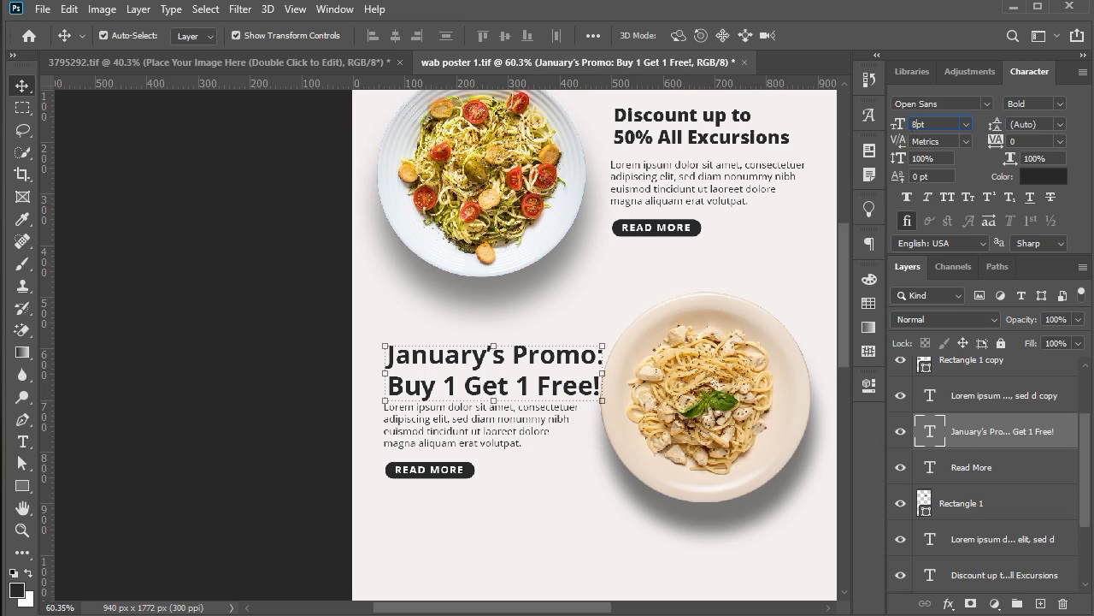
type("8.53")
key("Return")
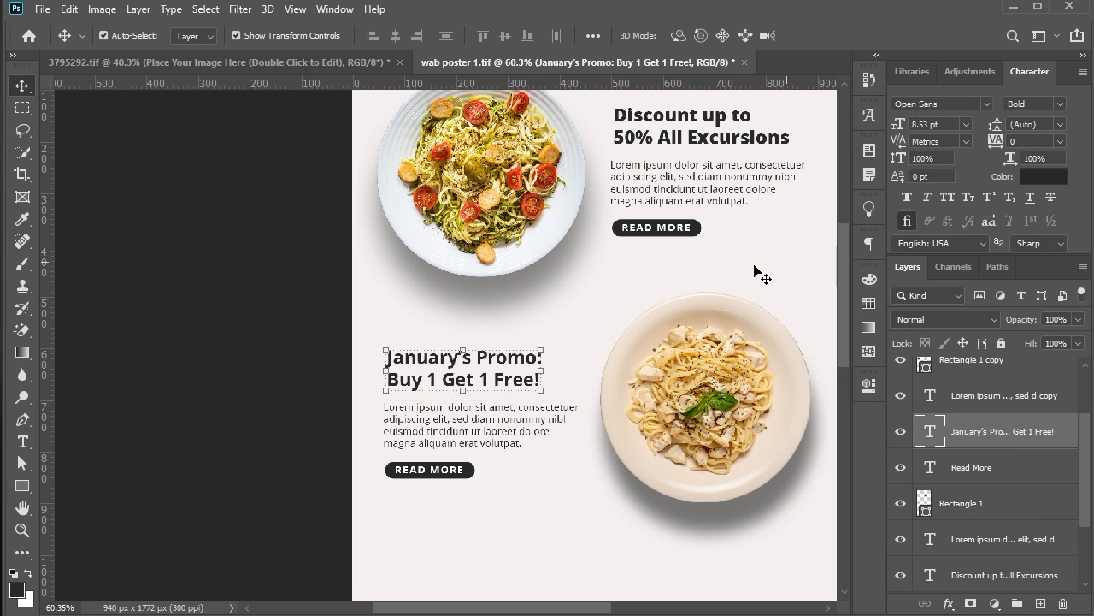
left_click(1061, 107)
left_click(1049, 229)
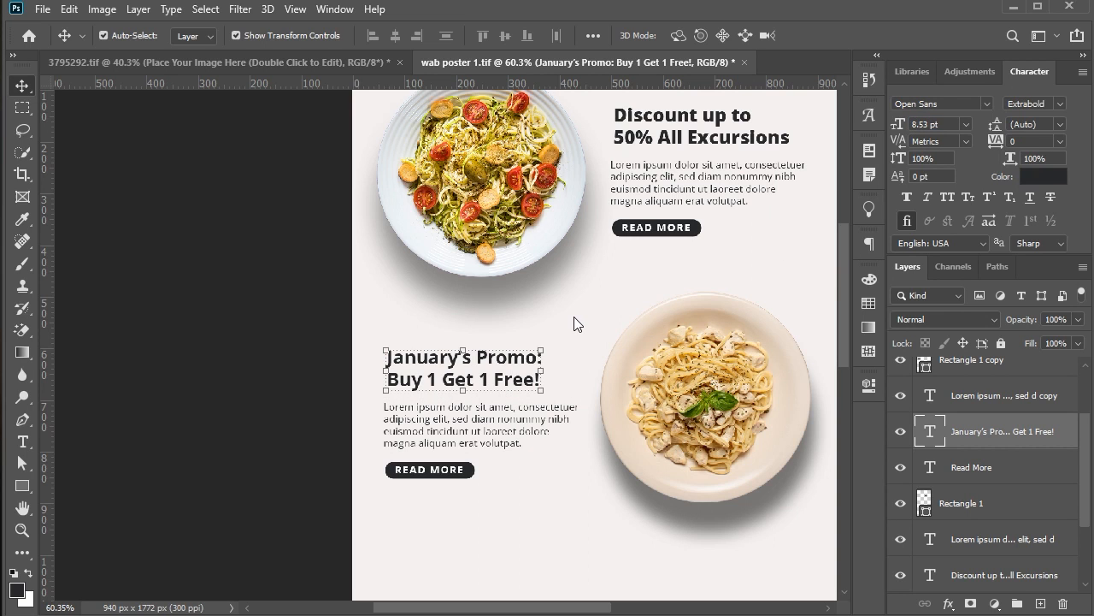
scroll(573, 316, "down", 3)
scroll(574, 317, "up", 2)
left_click(516, 502)
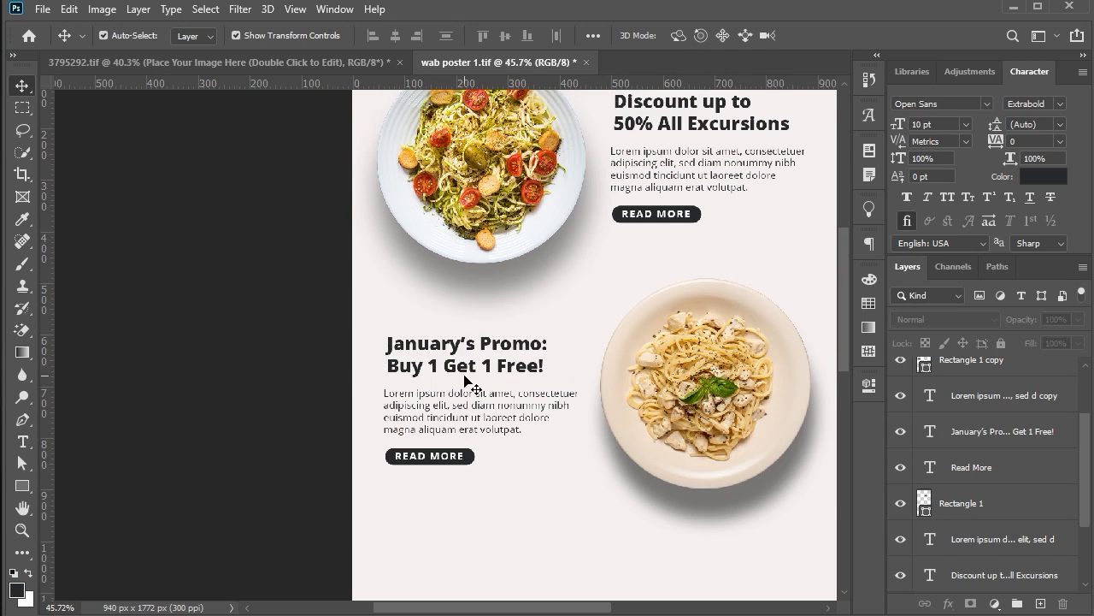
Step: Select the January’s Promo text, its button and the chicken pasta plate together and nudge them slightly down
scroll(469, 382, "down", 3)
scroll(674, 365, "up", 2)
scroll(710, 391, "down", 1)
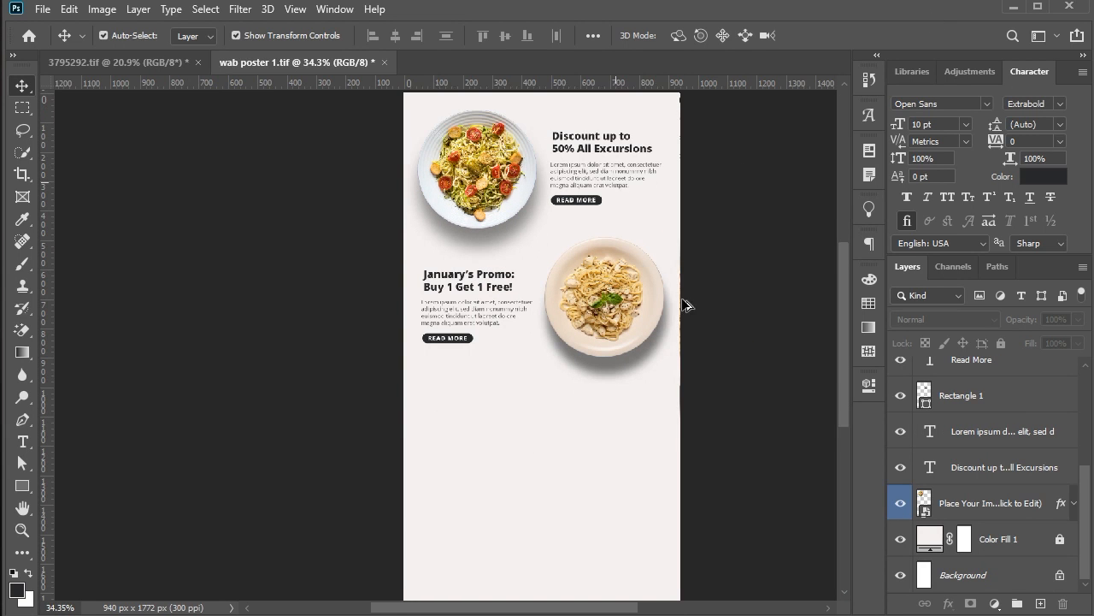
scroll(716, 330, "down", 1)
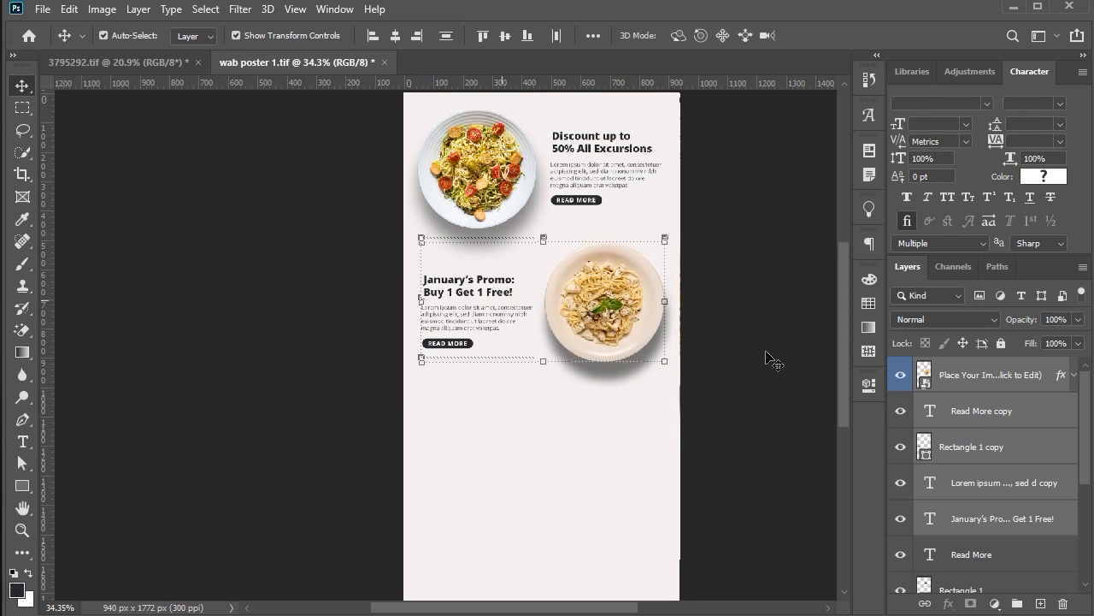
Step: Select both promo rows with their plates, text and buttons, and move them well down to leave room above for a header
left_click_drag(721, 417, 409, 128)
key("shift+Down")
key("shift+Down")
key("shift+Down")
key("shift+Down")
key("shift+Down")
key("shift+Down")
key("shift+Down")
key("shift+Down")
key("shift+Down")
key("shift+Down")
key("shift+Down")
key("shift+Down")
key("shift+Down")
key("shift+Down")
key("shift+Down")
key("shift+Down")
key("shift+Down")
key("shift+Down")
key("shift+Down")
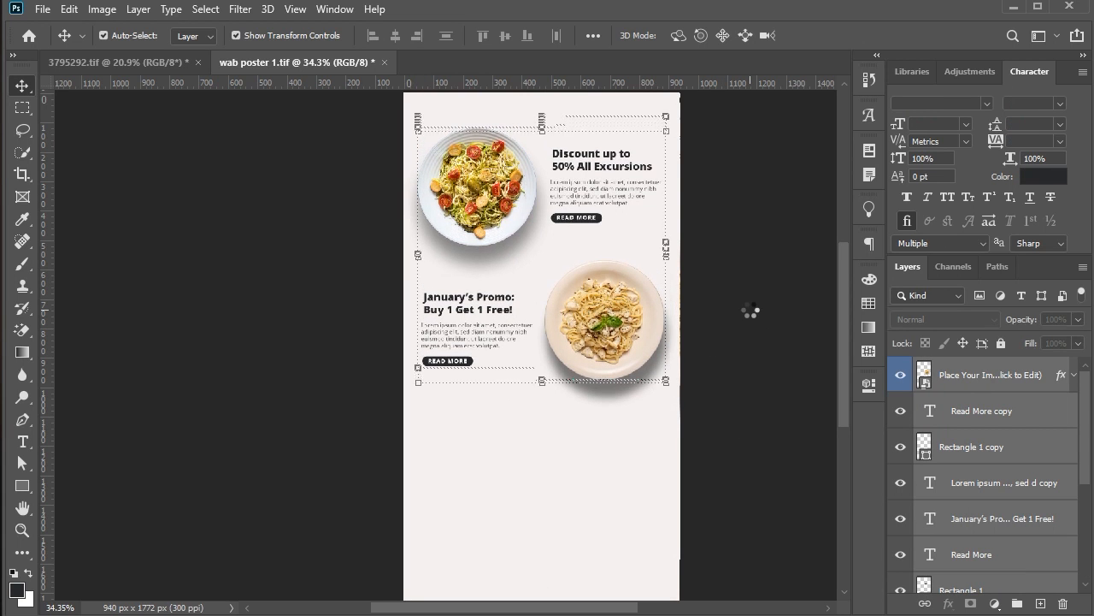
key("shift+Down")
key("shift+Down")
key("shift+Down")
key("shift+Down")
key("shift+Down")
key("shift+Down")
key("shift+Down")
key("shift+Down")
key("shift+Down")
key("shift+Down")
key("shift+Down")
key("shift+Down")
key("shift+Down")
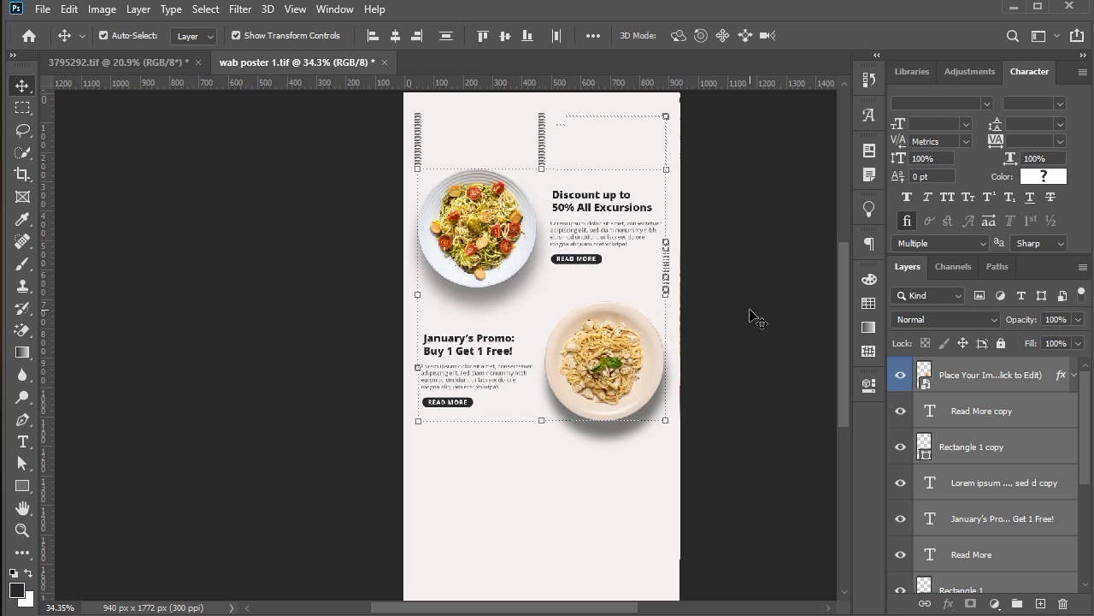
key("shift+Down")
key("shift+Down")
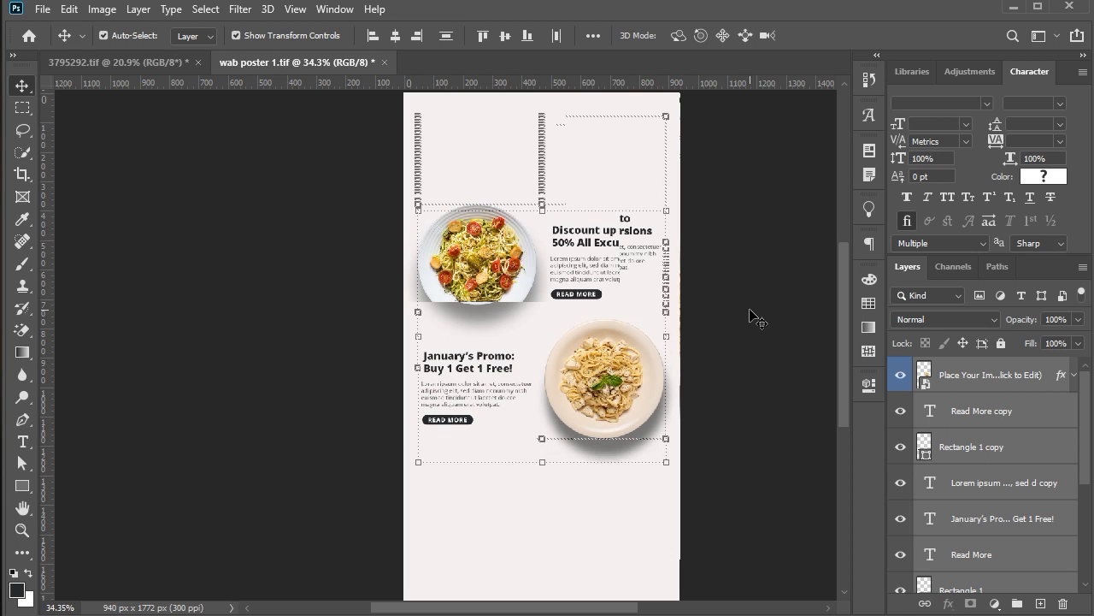
key("shift+Down")
key("shift+Down")
key("shift+Down")
key("shift+Down")
key("shift+Down")
key("shift+Down")
key("shift+Down")
key("shift+Down")
key("shift+Down")
key("shift+Down")
key("shift+Down")
key("shift+Down")
key("shift+Down")
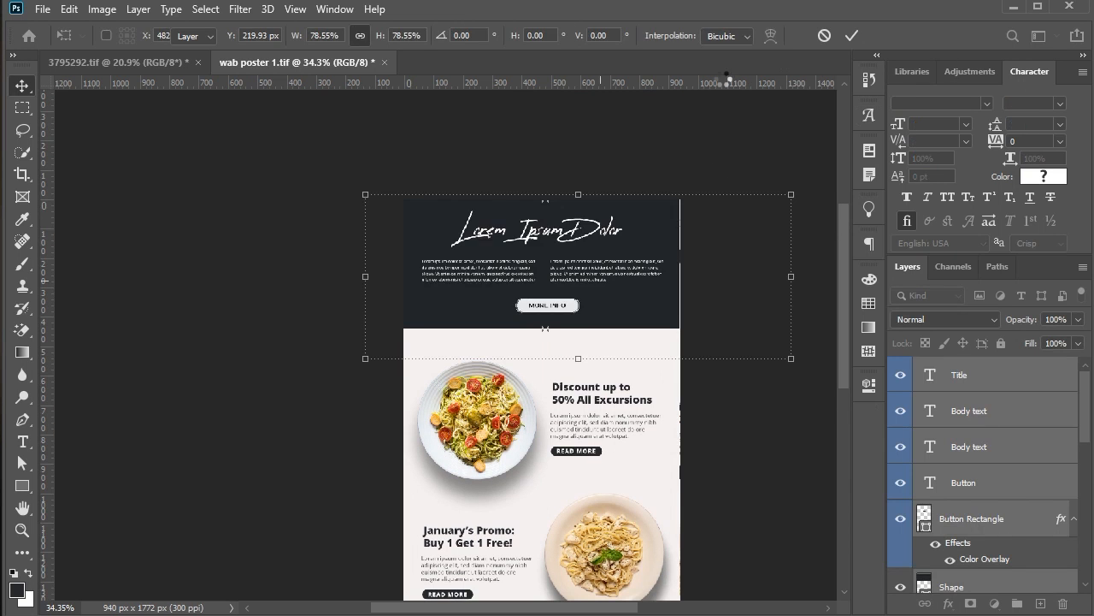
Step: Scale the dark Lorem Ipsum Dolor header section to 78.55% across the top of the page and adjust its side edges
key("Return")
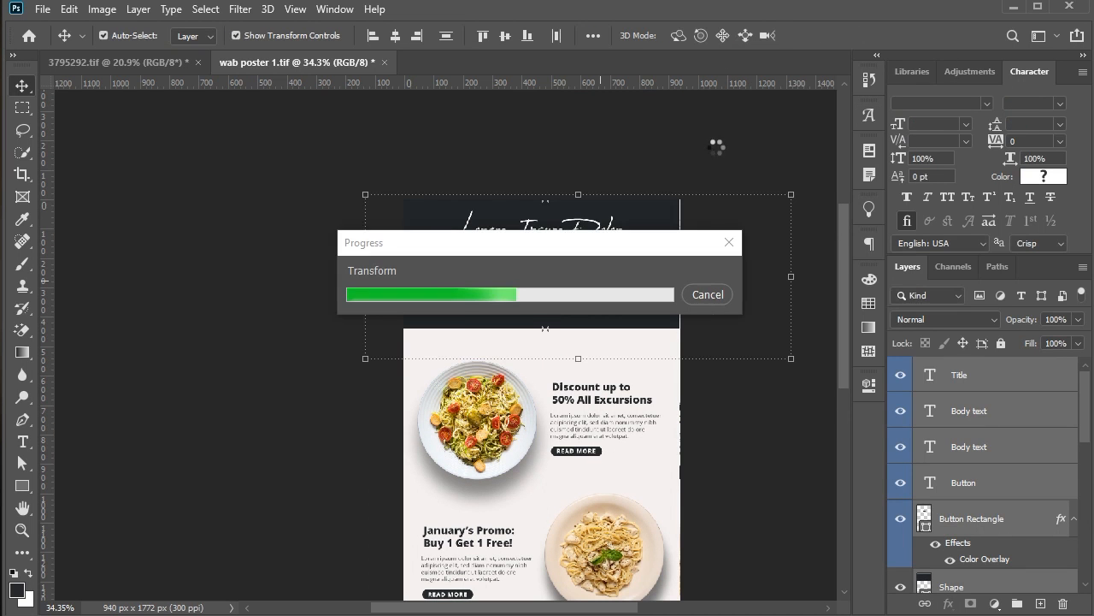
key("ctrl+t")
left_click_drag(713, 227, 681, 226)
left_click_drag(400, 266, 424, 265)
key("Return")
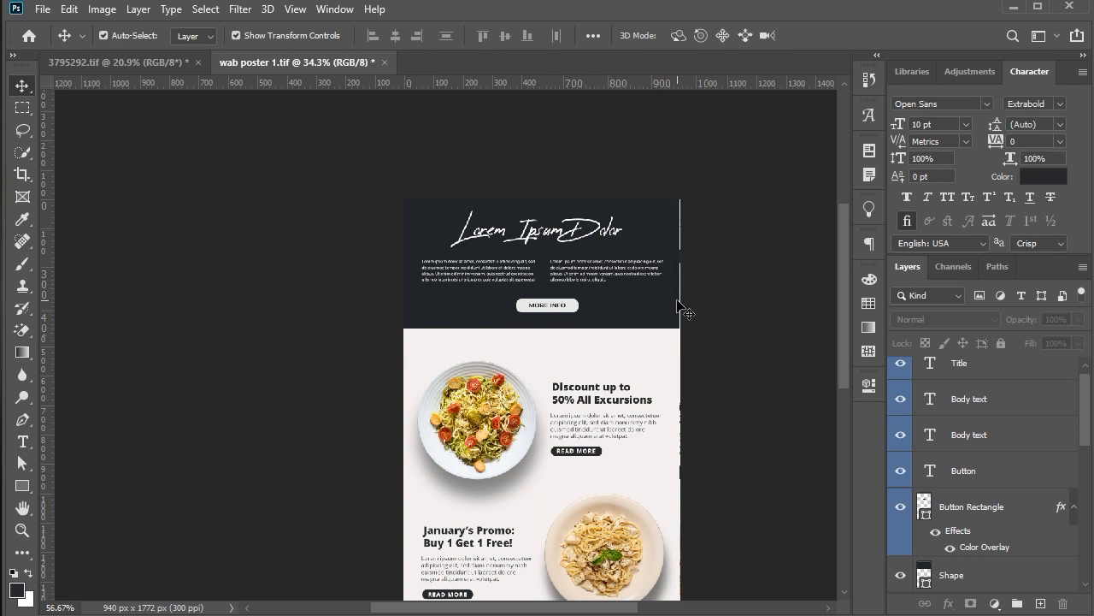
Step: Scale the basil leaves image down to 60.99% in the empty area beneath the January’s Promo row
scroll(684, 299, "up", 2)
scroll(685, 295, "down", 3)
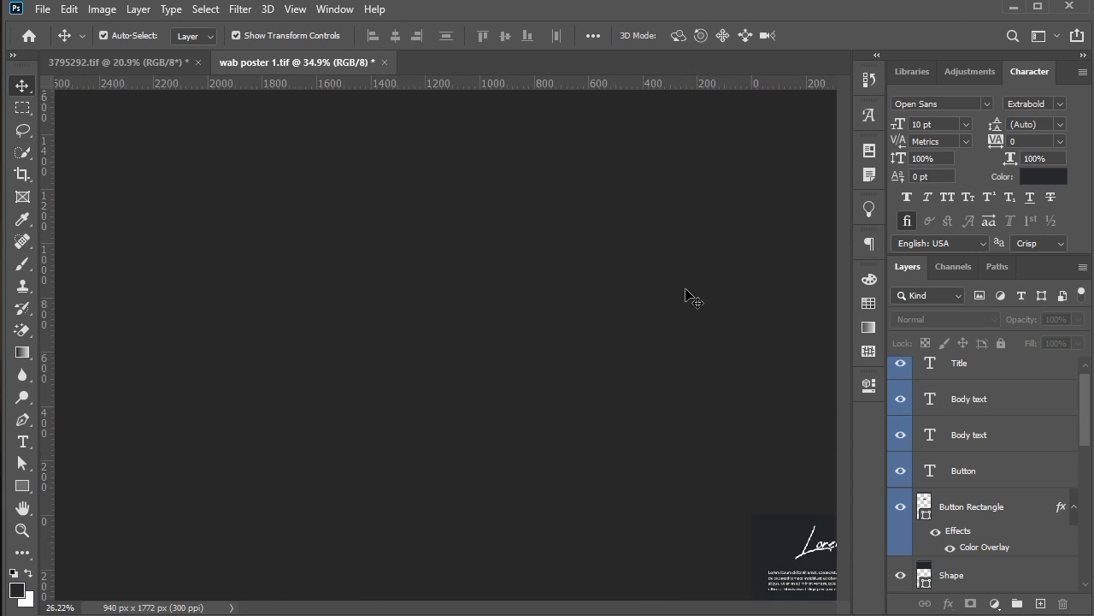
scroll(440, 338, "up", 1)
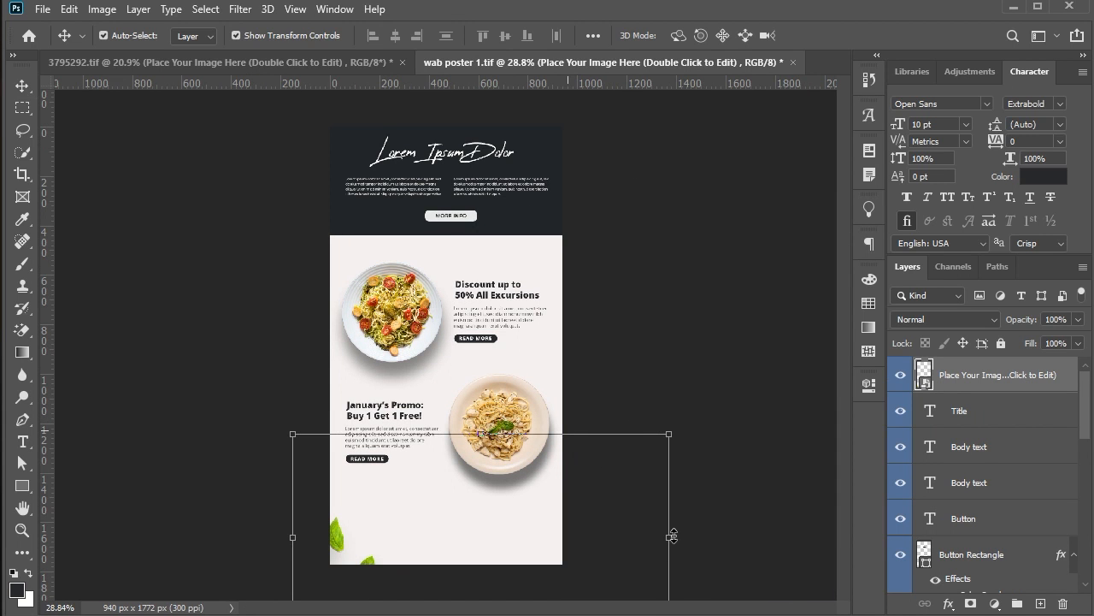
left_click_drag(670, 433, 526, 515)
key("Return")
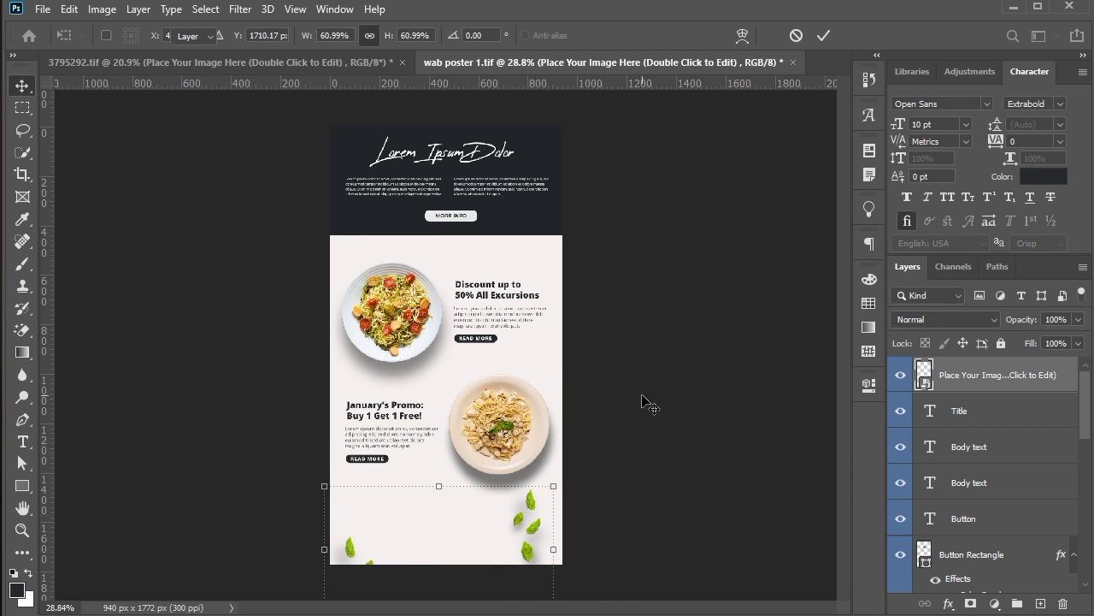
Step: Nudge both promo rows down together, and lower the January’s Promo row slightly further to widen the gap between them
left_click_drag(299, 267, 558, 471)
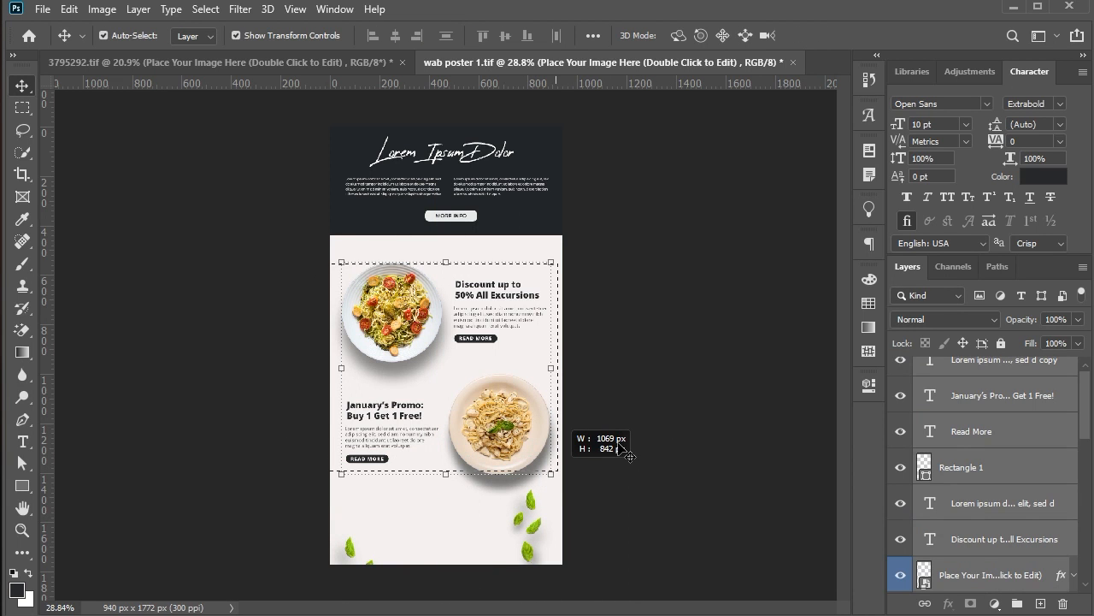
key("shift+Down")
key("shift+Down")
left_click(305, 415)
left_click_drag(301, 409, 498, 471)
key("shift+Down")
key("shift+Down")
key("shift+Down")
left_click(634, 443)
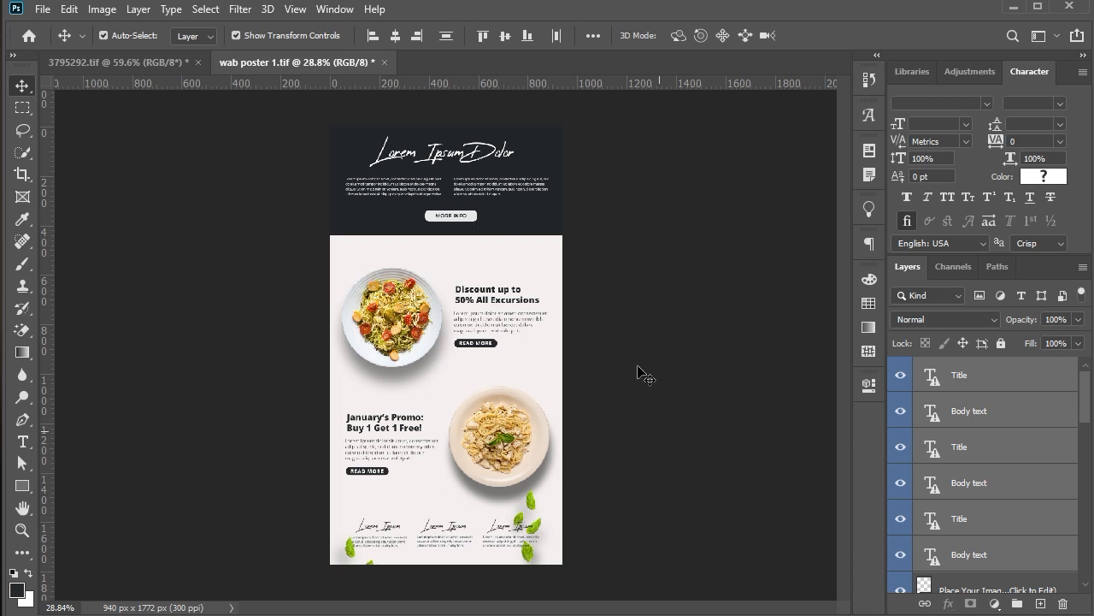
Step: Enlarge the basil leaves behind the three footer text columns to 71.36%, shift them left, and save the document
scroll(496, 488, "up", 2)
scroll(501, 538, "down", 3)
scroll(513, 534, "down", 1)
left_click(576, 476)
left_click_drag(630, 467, 667, 466)
key("shift+Left")
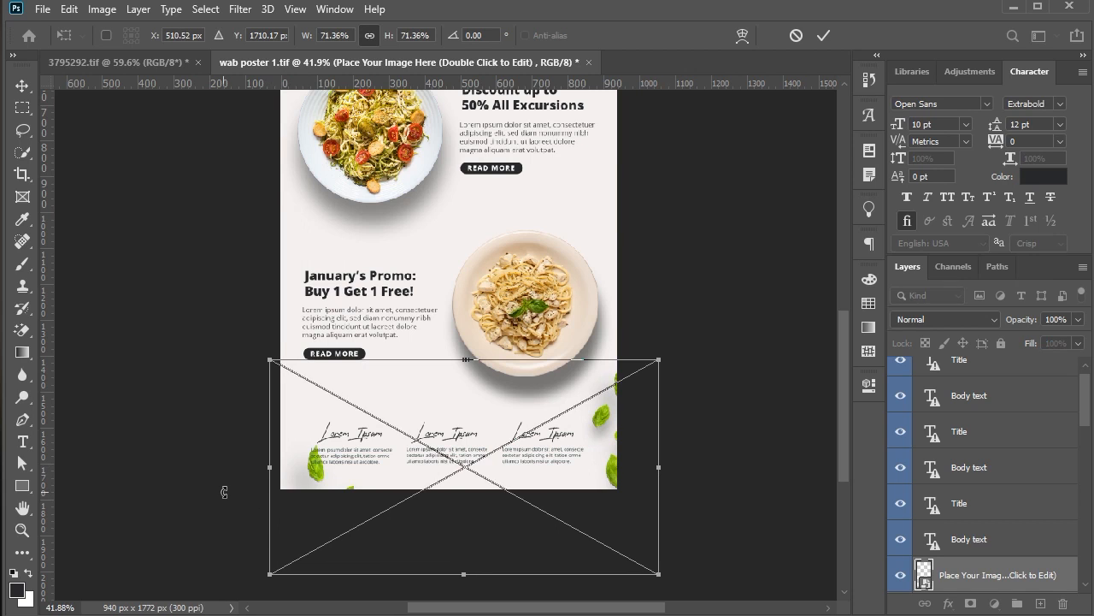
key("shift+Left")
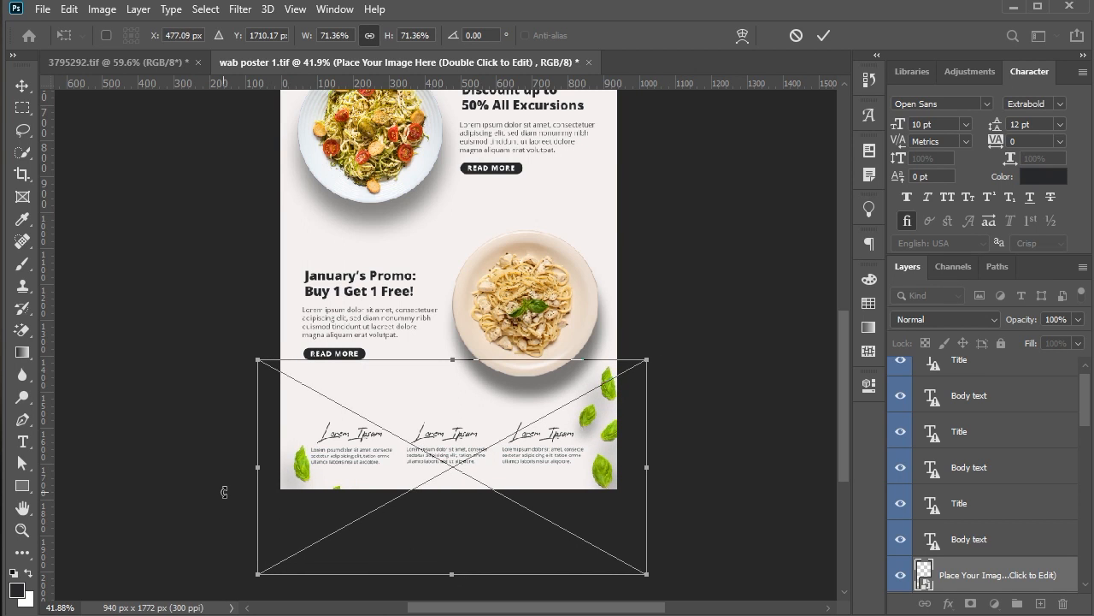
key("Return")
left_click(699, 437)
scroll(701, 437, "up", 1)
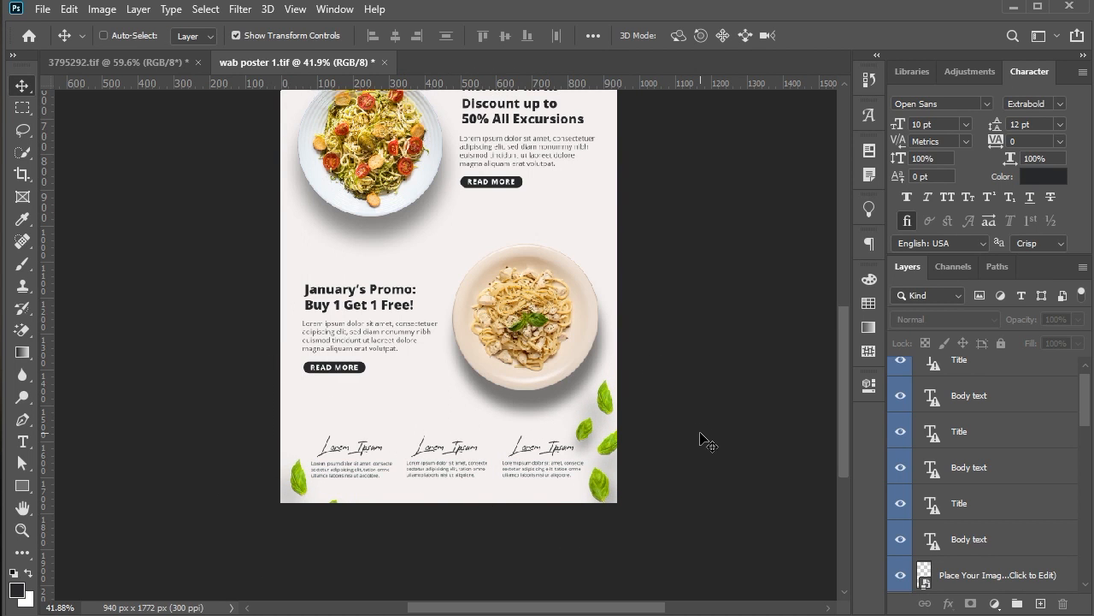
key("ctrl+s")
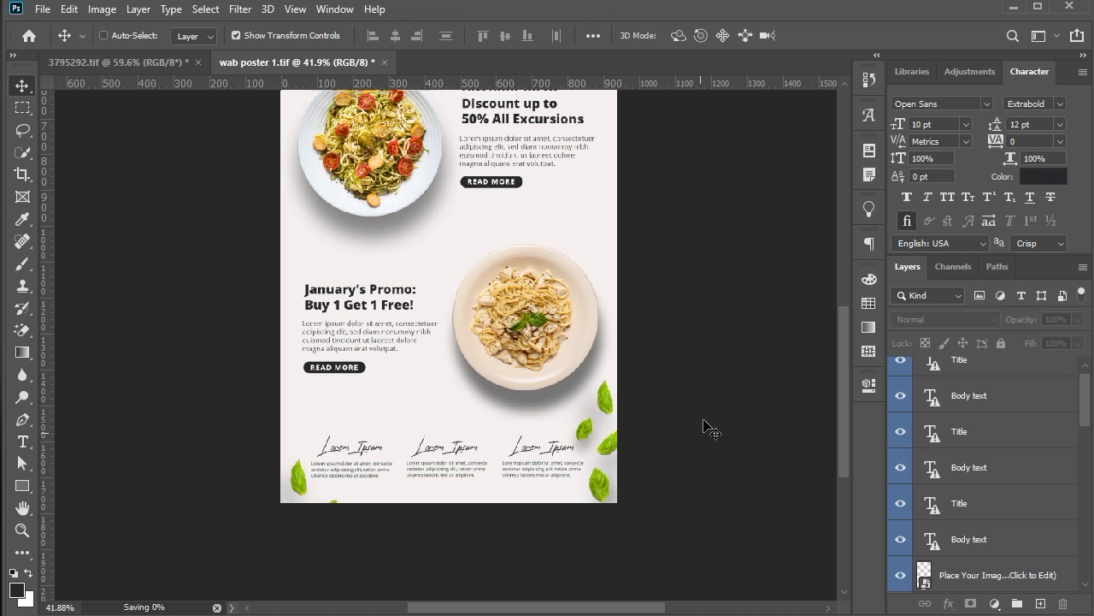
Step: Align the dark Header Background image to the top of the blank page, scale it down to the page width and nudge it upward
scroll(709, 427, "up", 4)
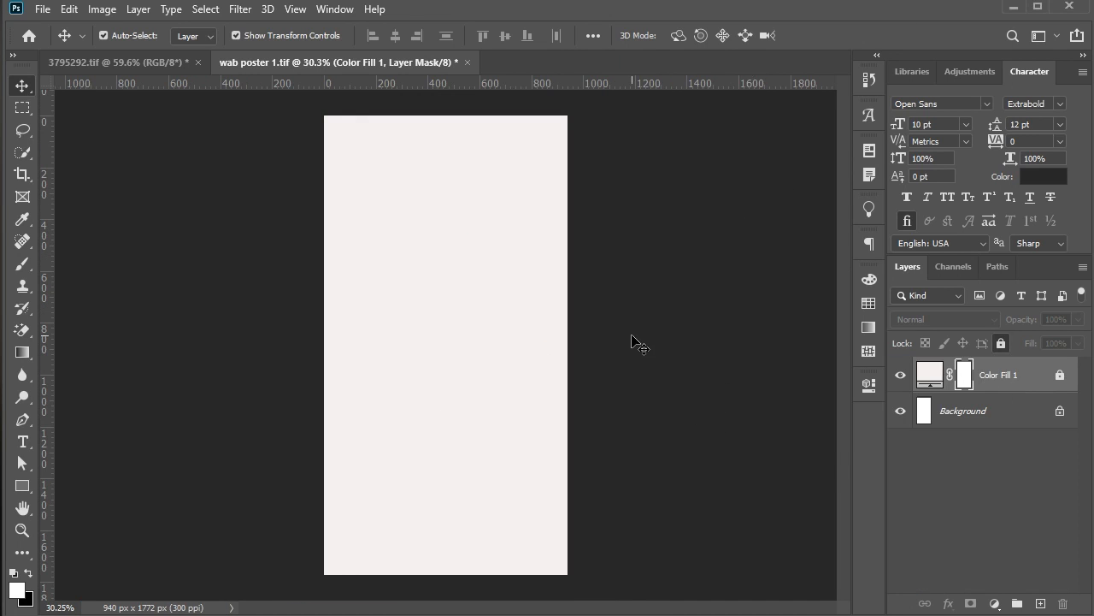
left_click(631, 341)
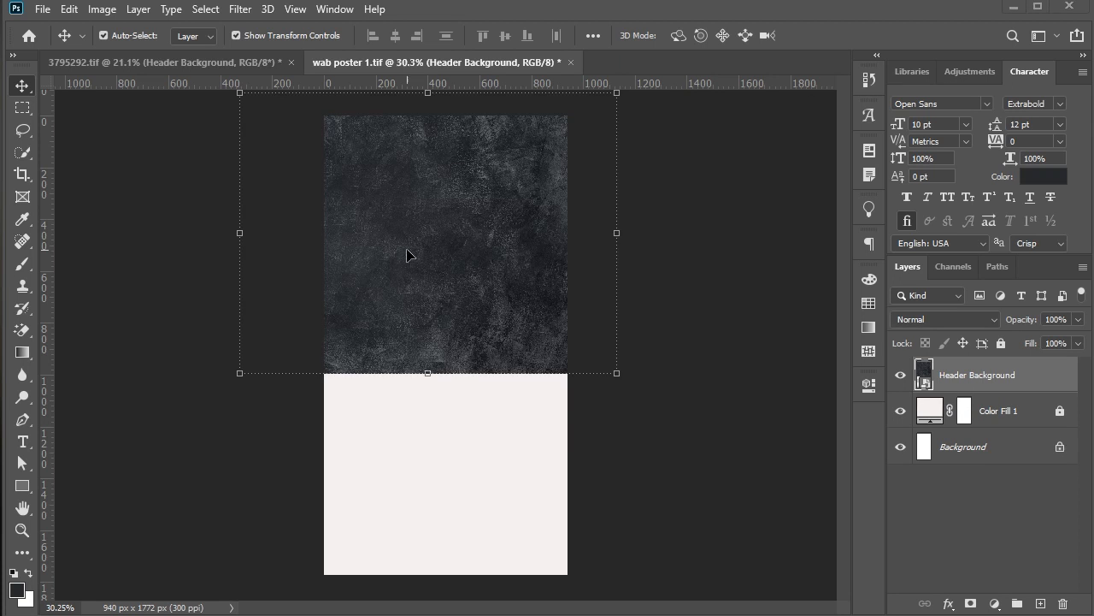
left_click_drag(408, 255, 489, 281)
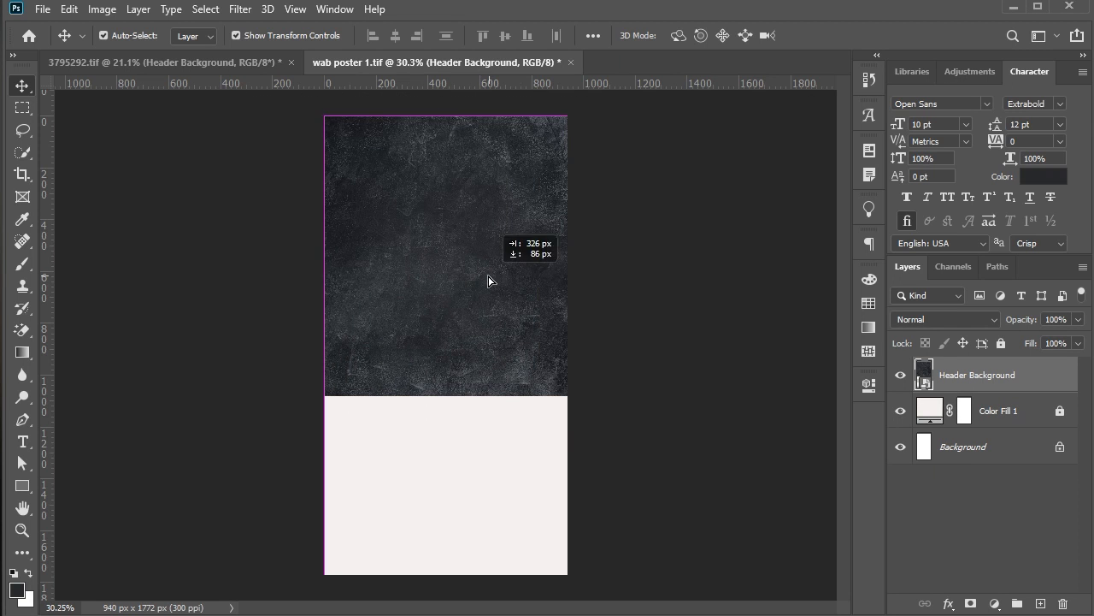
left_click_drag(700, 389, 568, 296)
key("Return")
left_click(717, 392)
left_click_drag(475, 191, 475, 180)
left_click(662, 272)
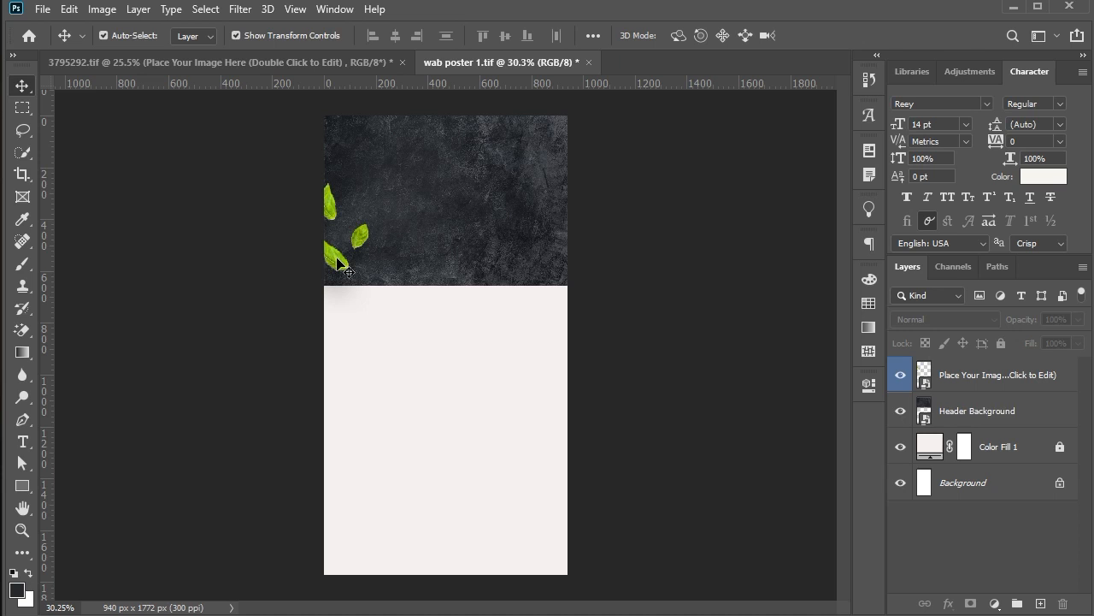
Step: Scale the basil leaves image to 69.60% so the leaves frame both sides of the dark header
left_click(337, 259)
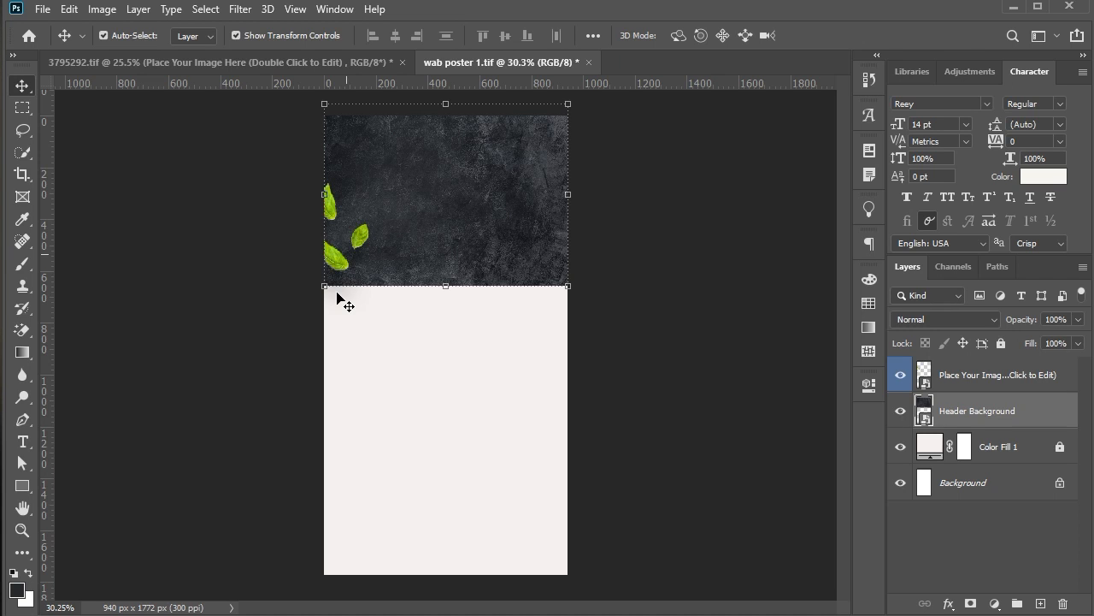
left_click(336, 272)
left_click_drag(677, 202, 572, 201)
left_click_drag(321, 208, 308, 209)
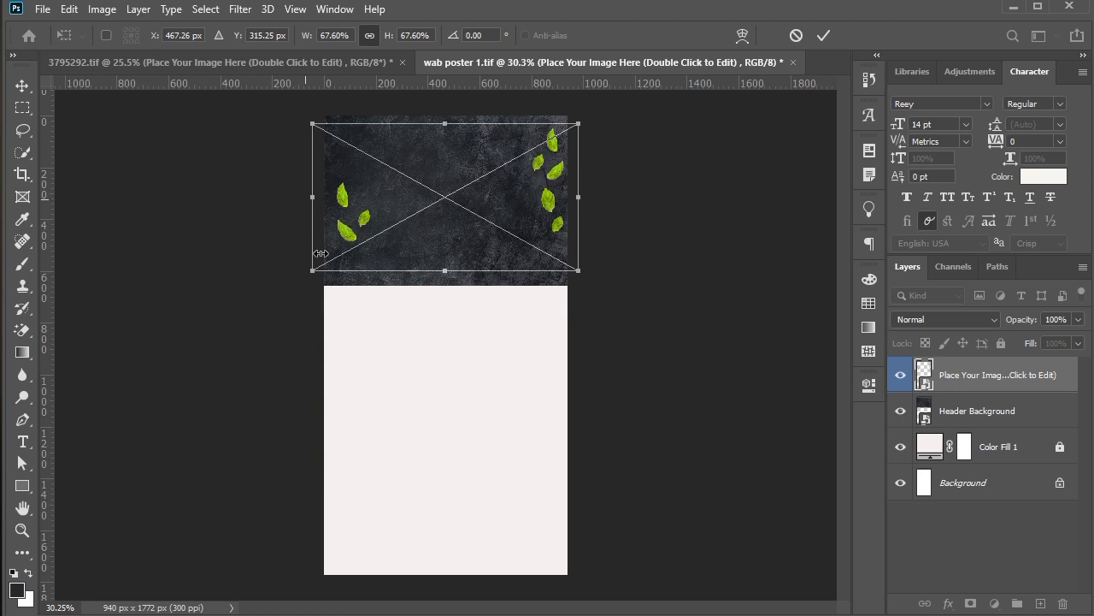
left_click_drag(314, 272, 305, 269)
left_click_drag(573, 125, 579, 118)
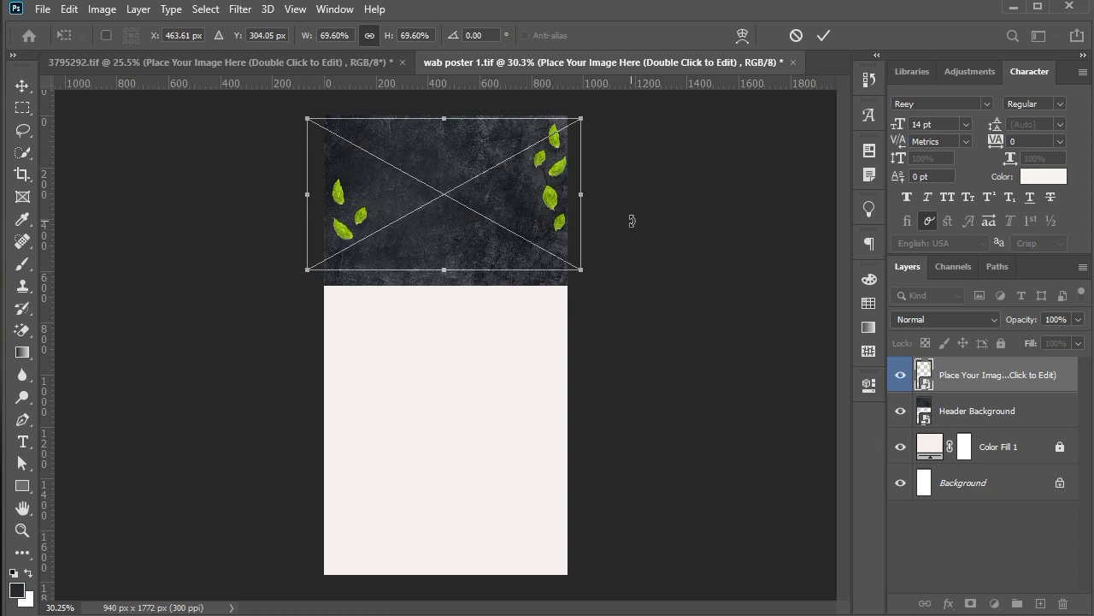
key("Return")
Step: Paste the title "Lorem Ipsum Dolor Sit Amer" in white Reey Regular near the top of the dark header
left_click(23, 441)
left_click(396, 150)
right_click(396, 151)
left_click(428, 218)
left_click(29, 85)
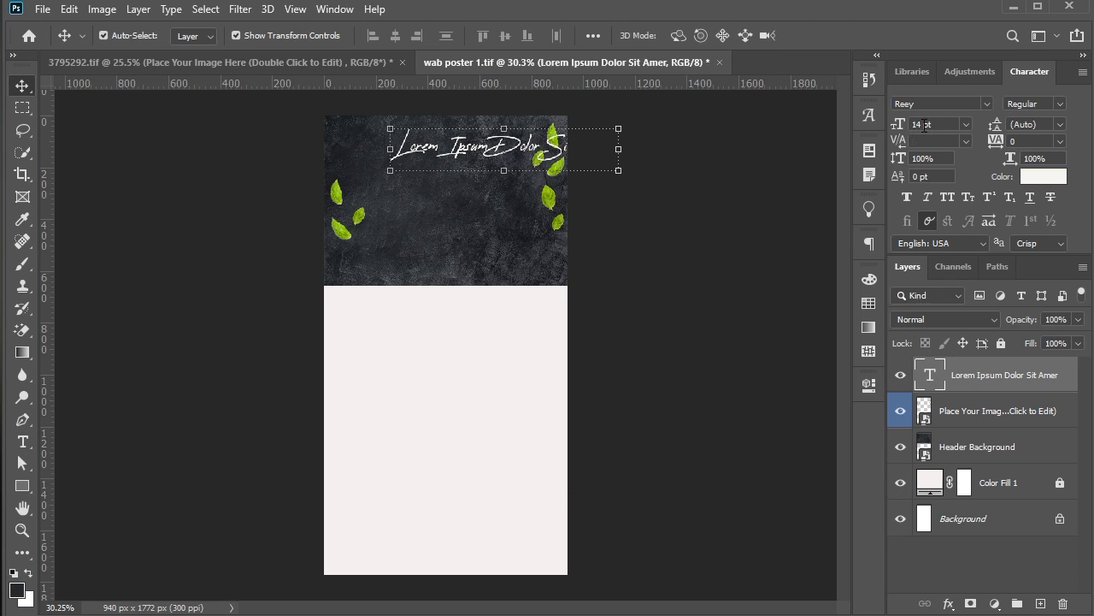
Step: Reduce the title's font size and nudge it up and left to centre it between the basil leaves
key("Return")
key("shift+Up")
key("shift+Left")
key("shift+Left")
key("shift+Left")
key("shift+Left")
key("shift+Left")
key("shift+Left")
key("shift+Left")
key("shift+Left")
key("shift+Left")
left_click(642, 202)
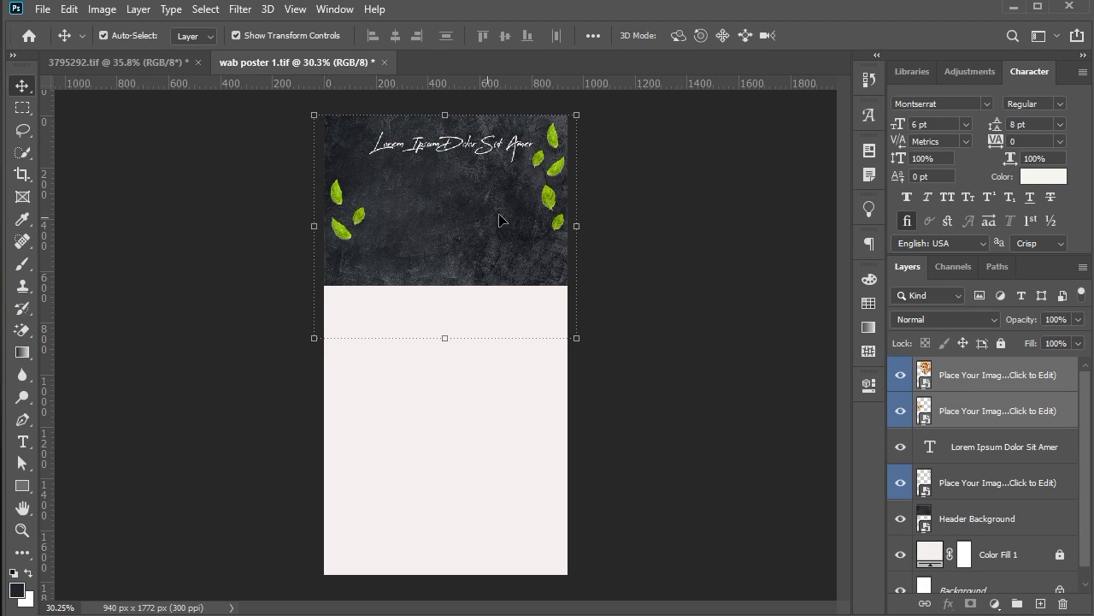
Step: Scale the pizza and its separate slice together to 62.04%, centred over the lower edge of the dark header
left_click_drag(577, 115, 485, 195)
left_click_drag(442, 248, 482, 242)
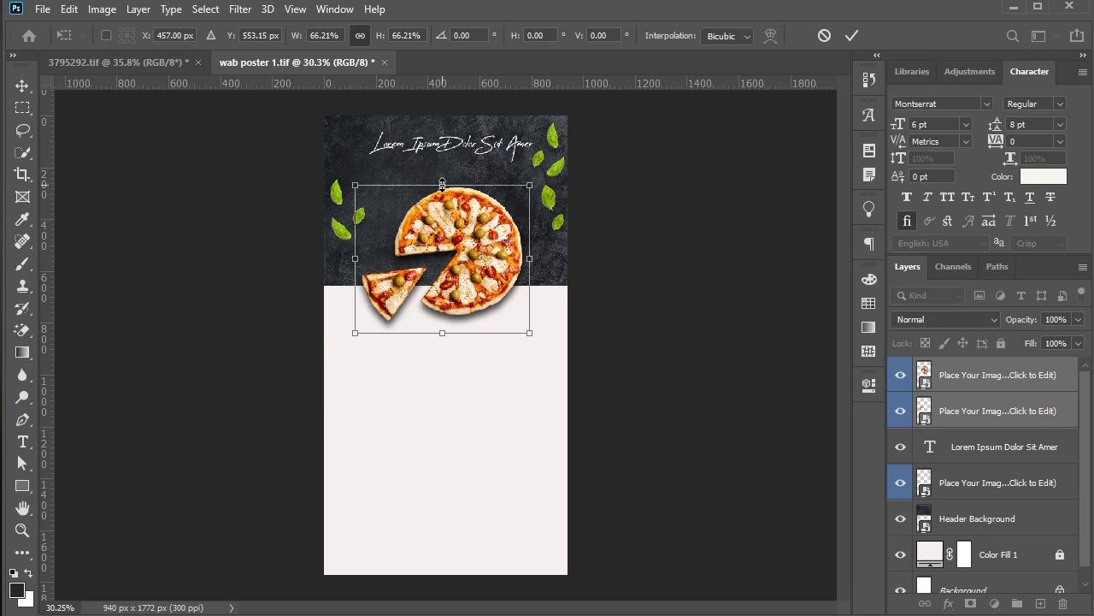
left_click_drag(443, 184, 442, 195)
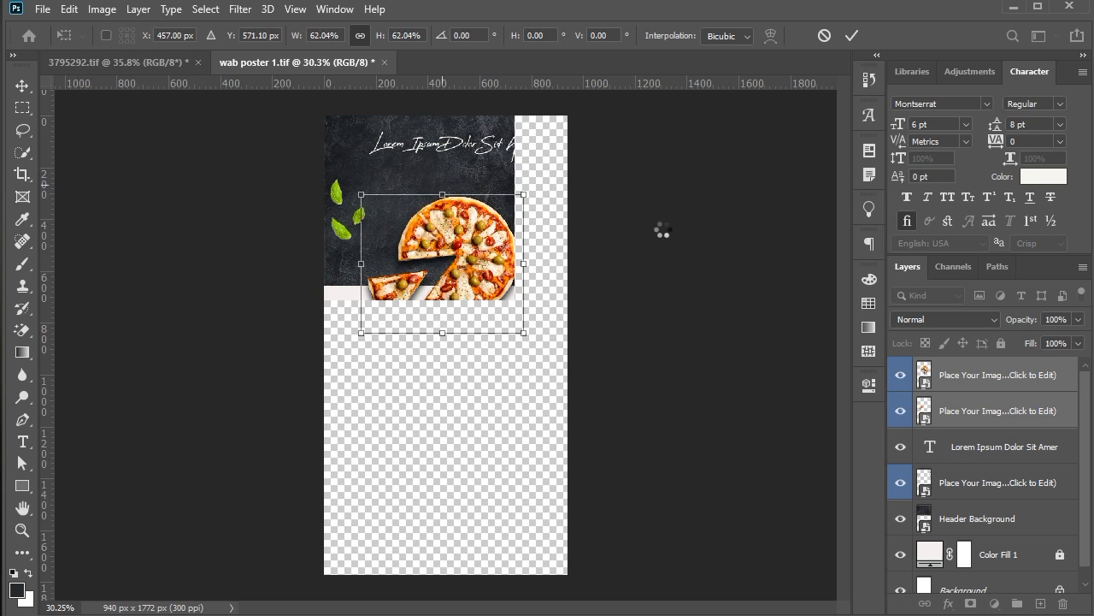
key("Return")
Step: Paste a centred Lorem ipsum paragraph in Montserrat Regular beneath the title and break it into two lines after "sed do eiusmod"
scroll(346, 303, "up", 3)
left_click(23, 441)
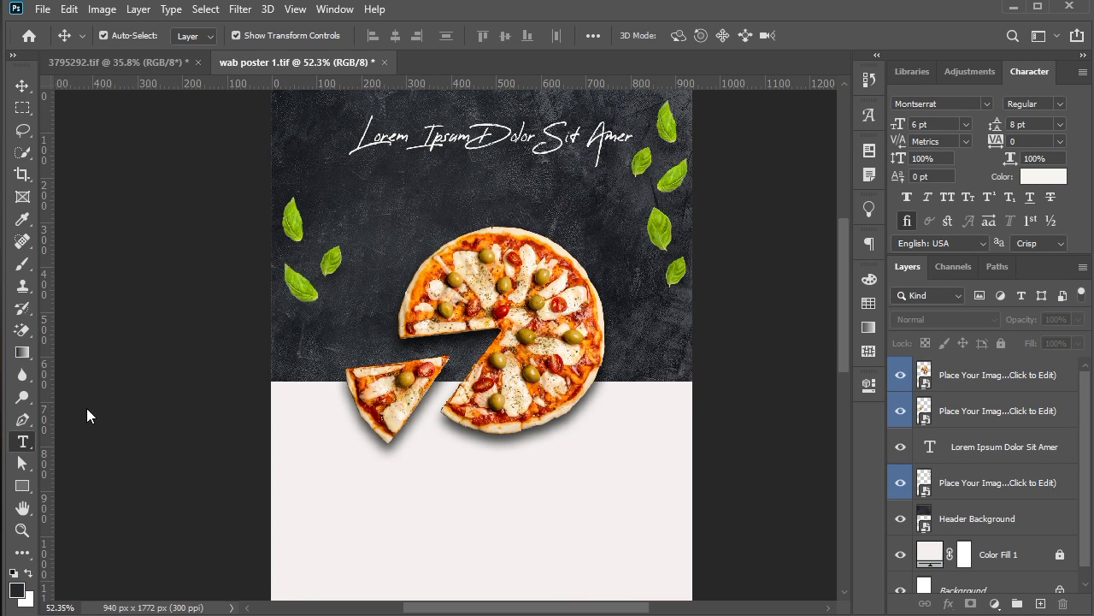
left_click(363, 182)
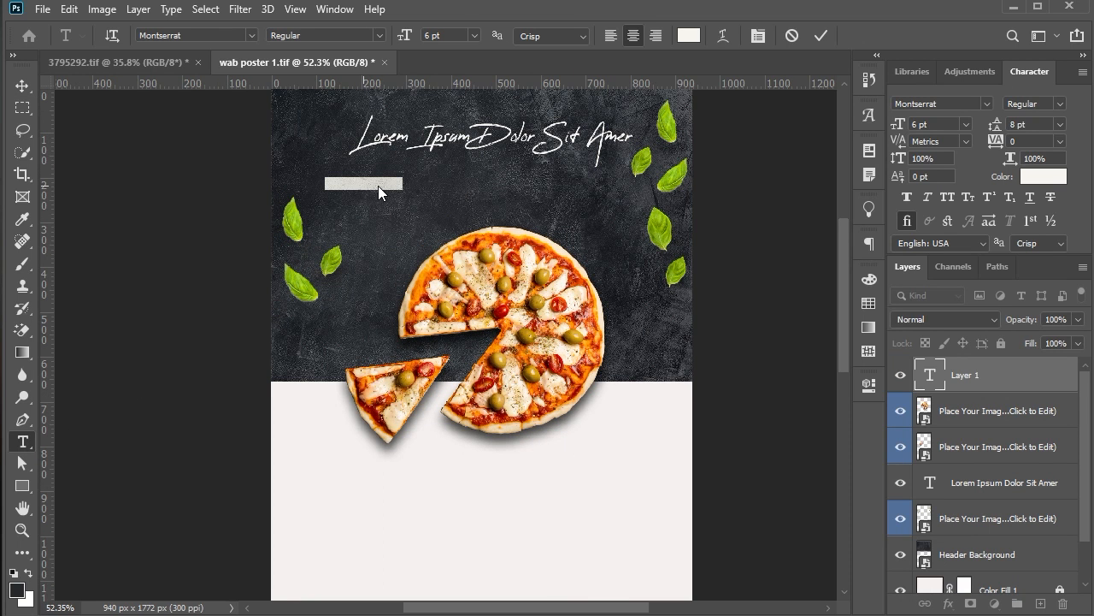
right_click(371, 186)
right_click(348, 179)
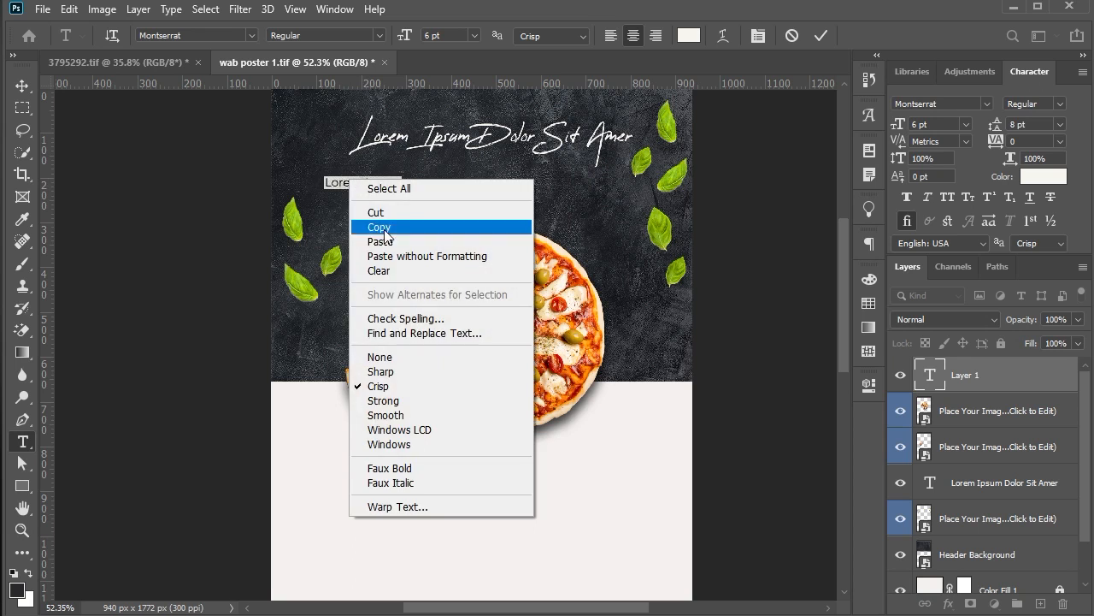
left_click(387, 240)
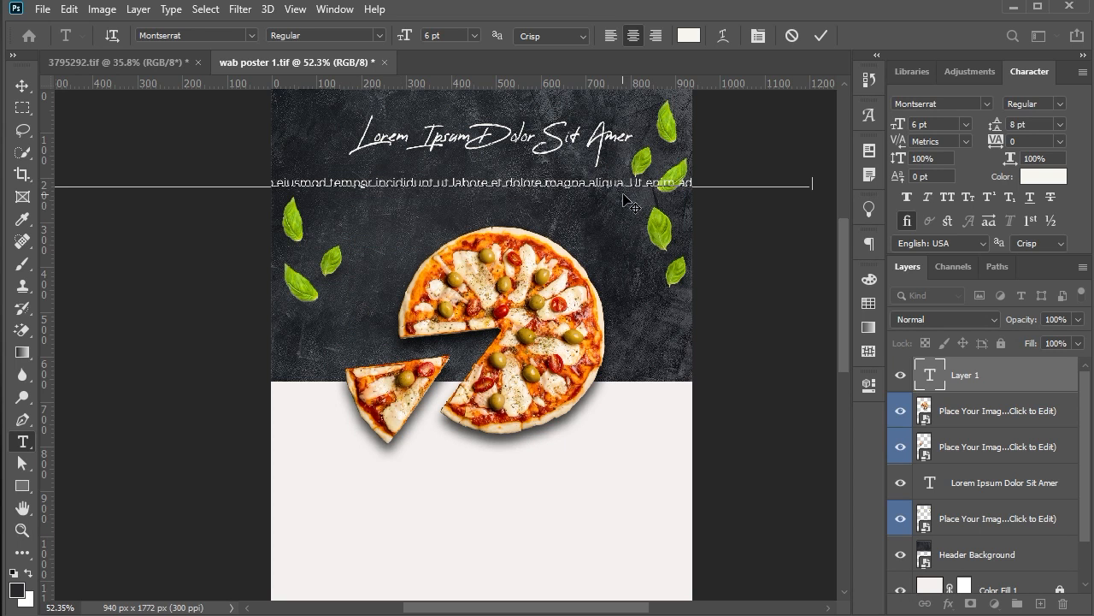
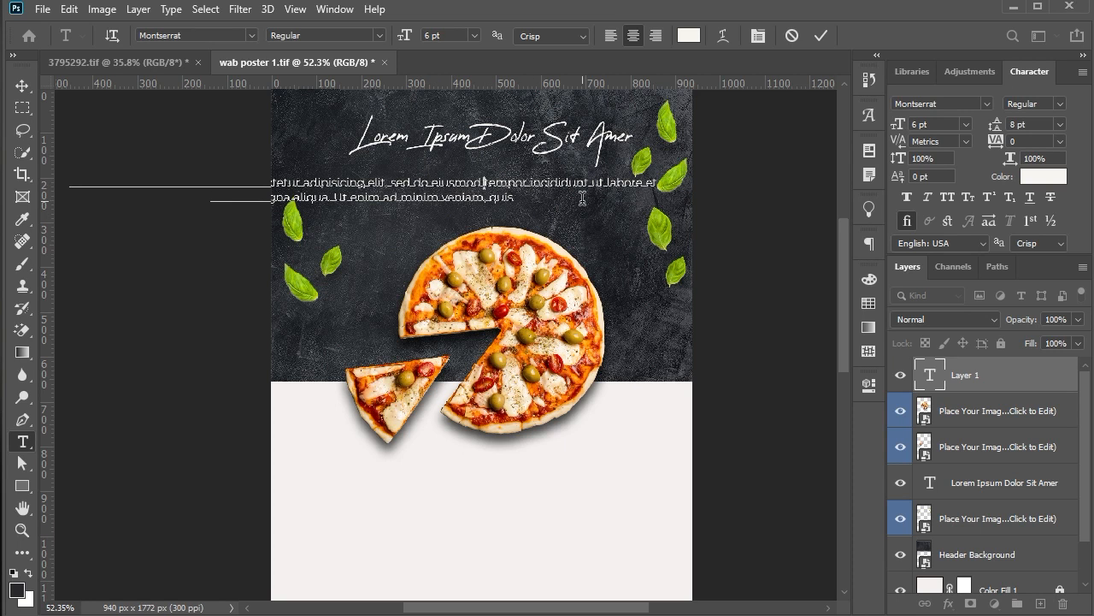
key("Return")
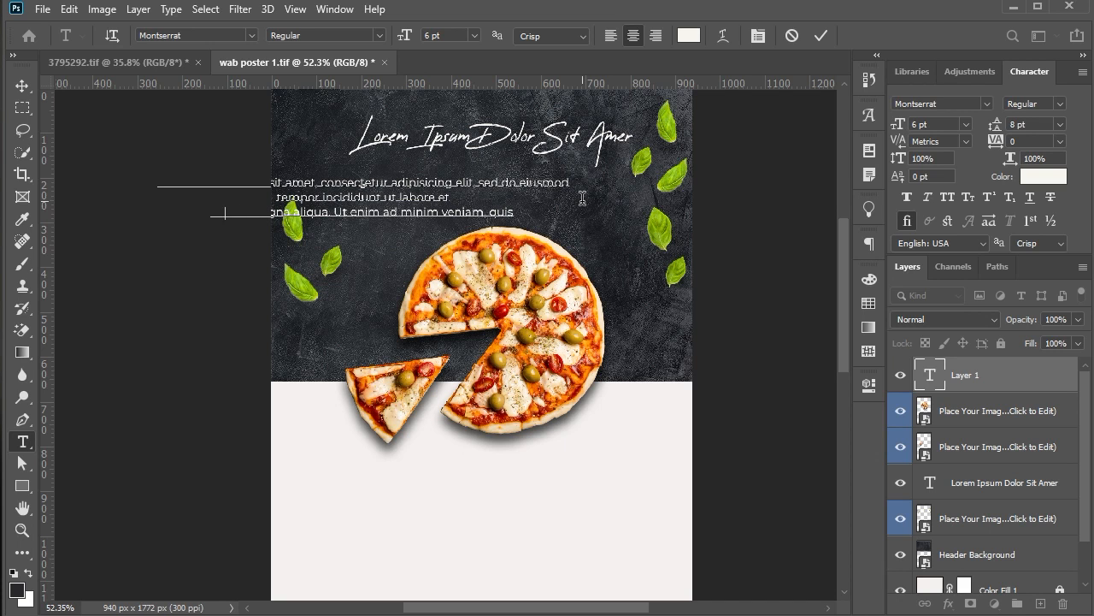
key("Delete")
left_click(22, 86)
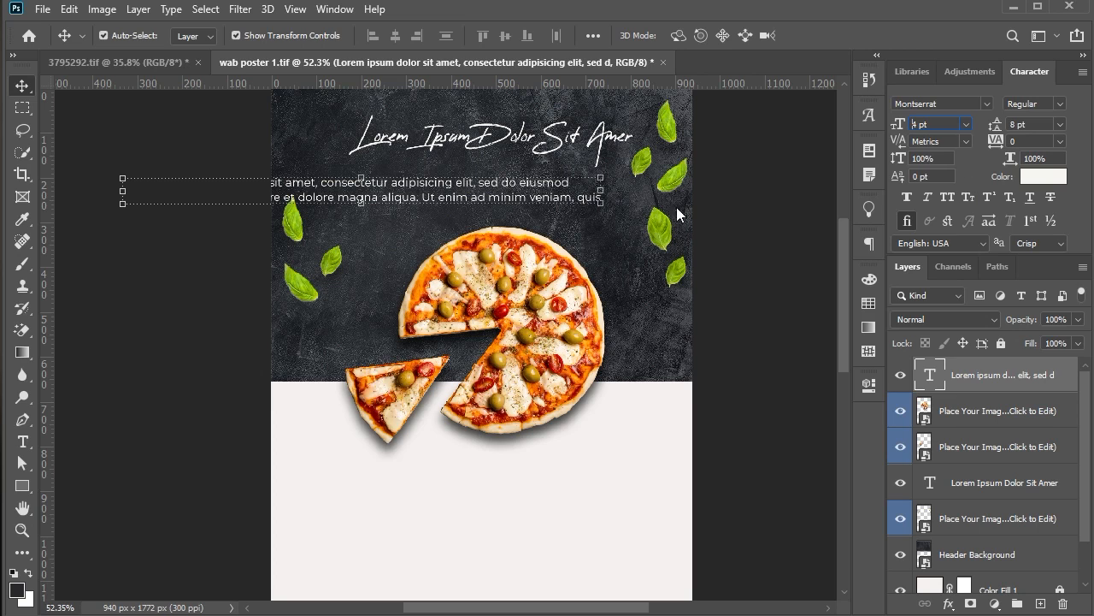
Step: Set the Lorem ipsum paragraph to 4 pt and move it right so it is centred between the title and the pizza
key("Return")
left_click_drag(489, 183, 598, 189)
Step: Rebreak the header paragraph into three centred lines, ending the first after "elit," and the second after "magna"
scroll(599, 189, "up", 4)
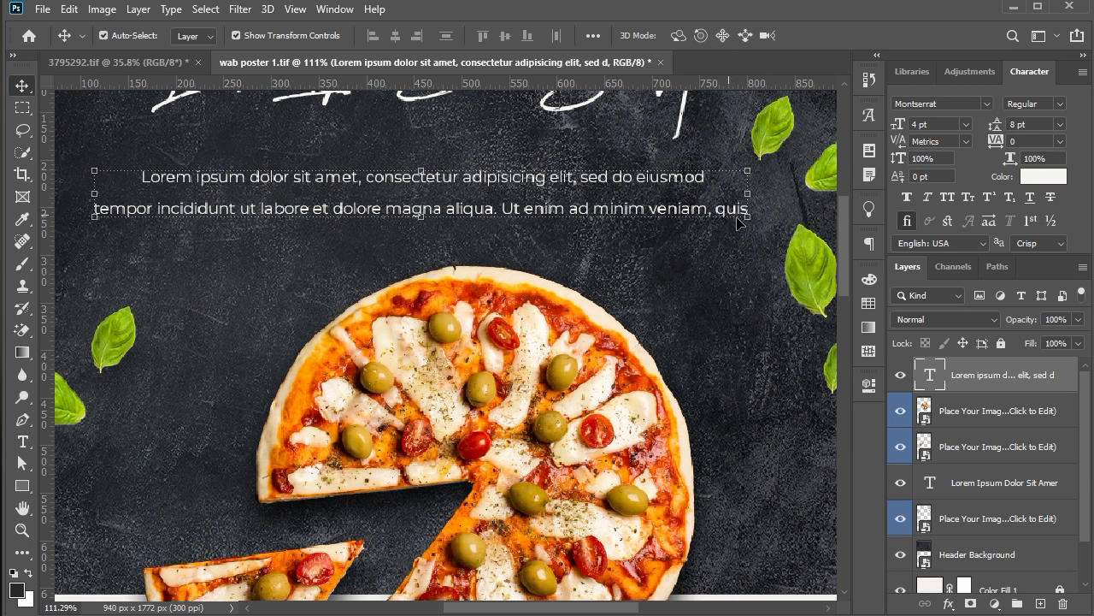
double_click(620, 185)
left_click(582, 177)
key("Return")
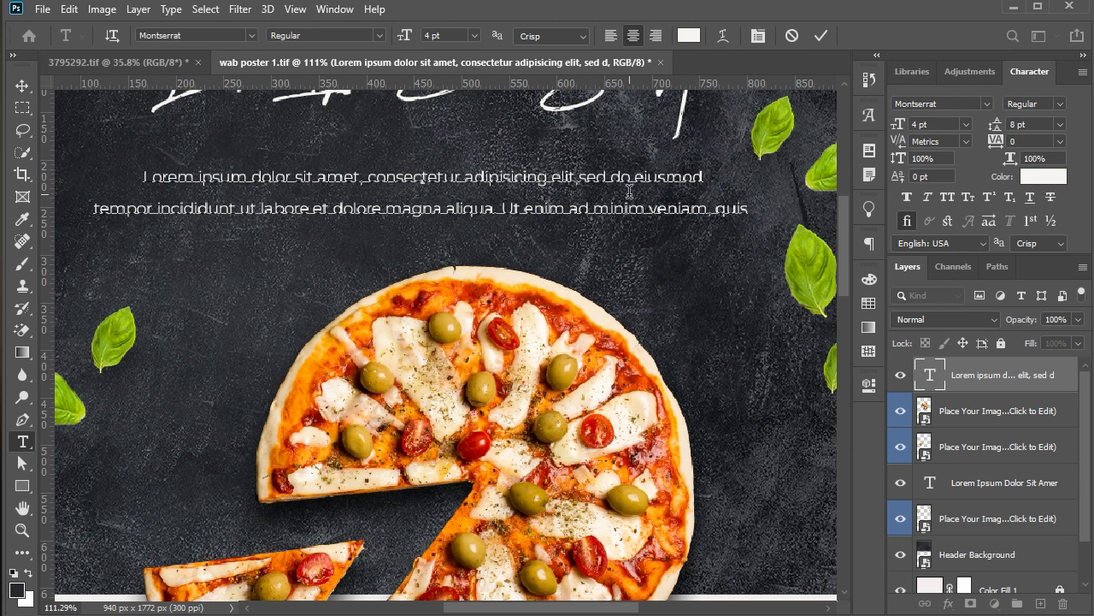
key("BackSpace")
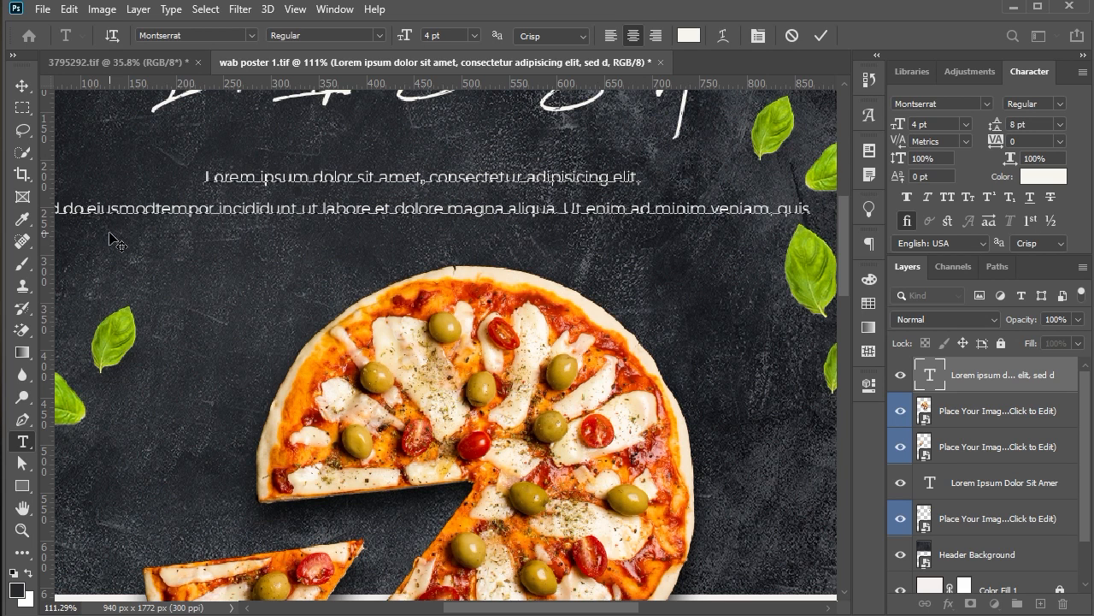
left_click(510, 208)
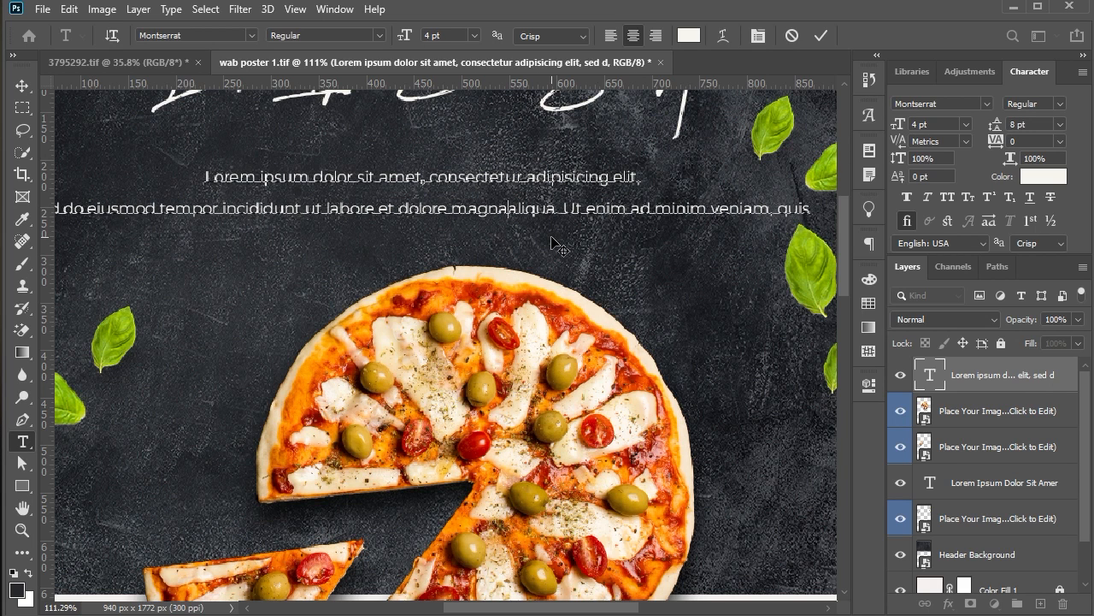
key("Return")
left_click(21, 89)
Step: Set the header paragraph's leading to 5 pt and nudge the text up towards the title
left_click(1016, 124)
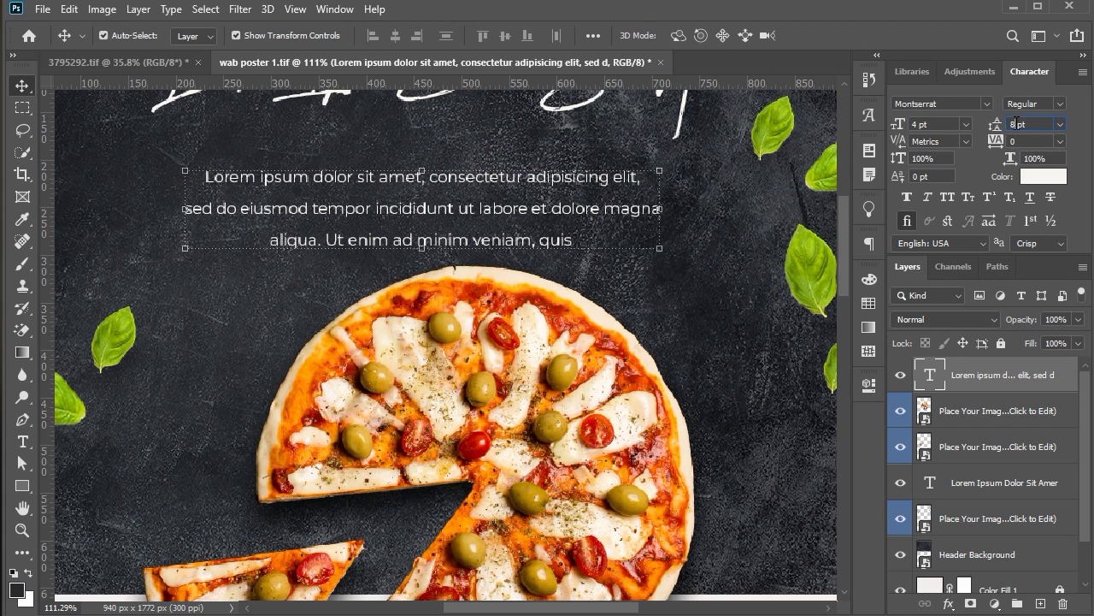
key("Up")
left_click(703, 272)
left_click(430, 205)
key("Up")
key("Up")
key("Up")
key("Up")
key("Up")
key("Up")
key("Up")
key("Up")
key("Up")
key("Up")
key("Up")
key("Up")
key("Up")
key("Up")
key("Up")
key("Up")
key("Up")
key("Up")
key("Up")
key("Up")
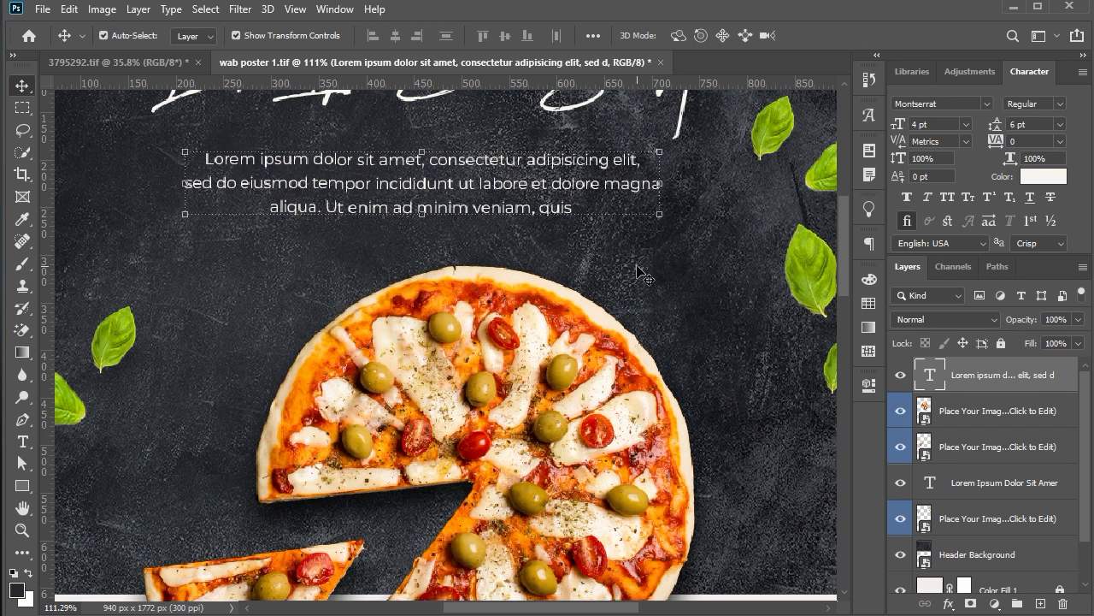
left_click(637, 264)
left_click(508, 212)
left_click(1021, 125)
key("Down")
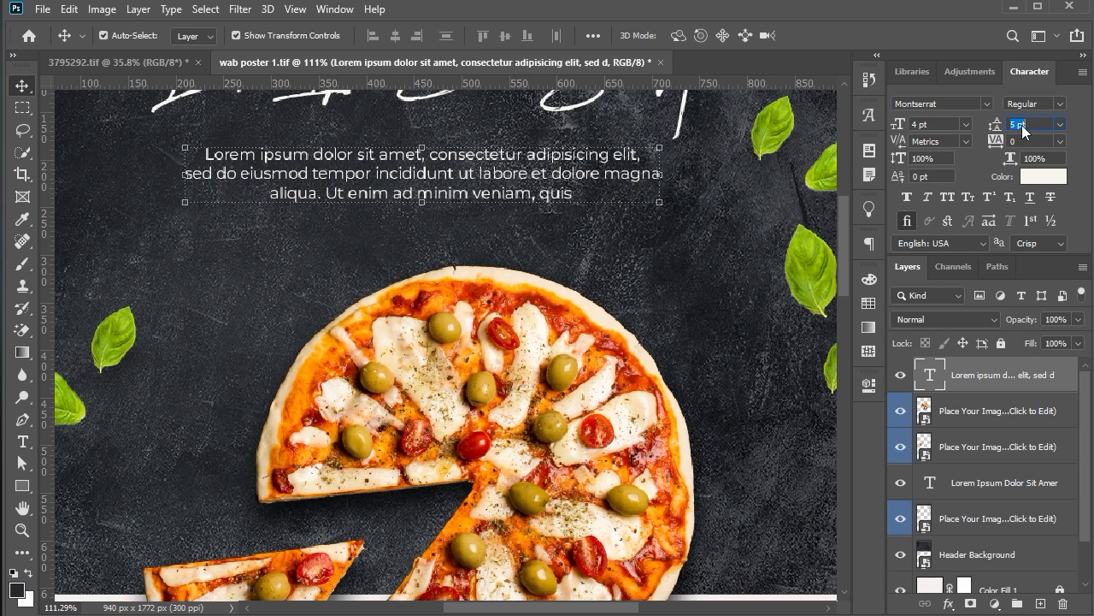
Step: Lock the Header Background layer and draw a thin white bar of 121 × 5 px beneath the header paragraph
left_click(1001, 343)
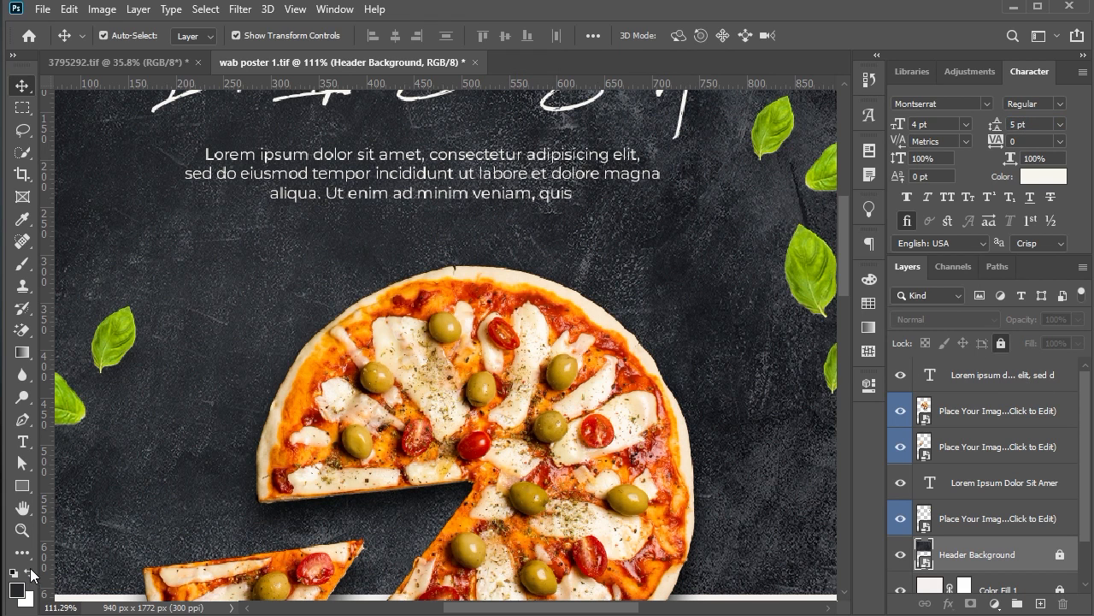
left_click(28, 573)
left_click(22, 486)
left_click_drag(270, 228, 387, 233)
key("v")
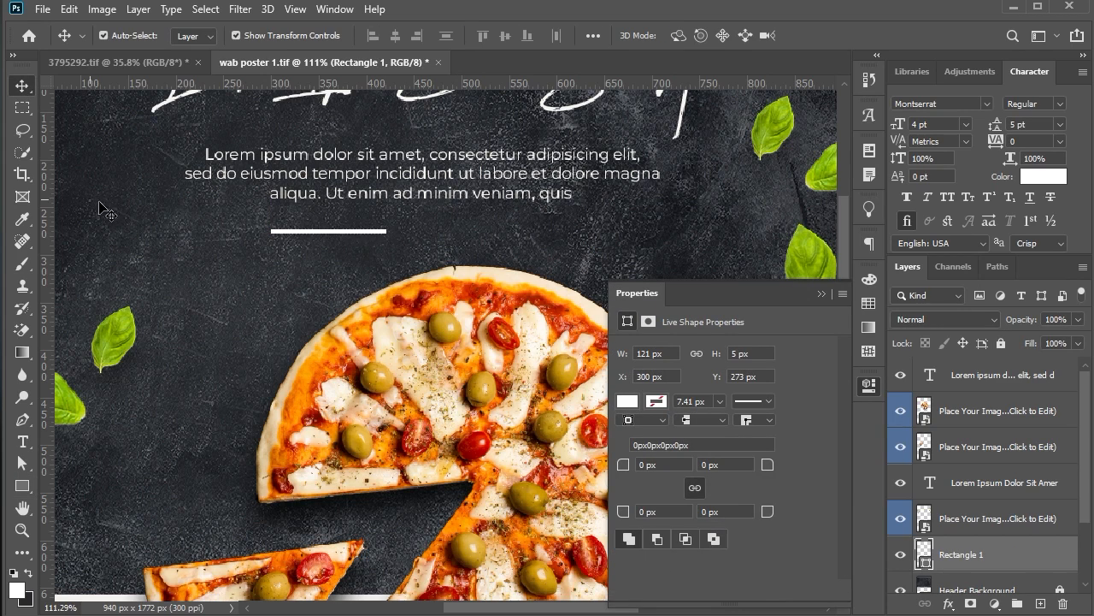
Step: Nudge the title, paragraph and white bar slightly up within the dark header
left_click(617, 249)
scroll(617, 248, "down", 6)
left_click(537, 323)
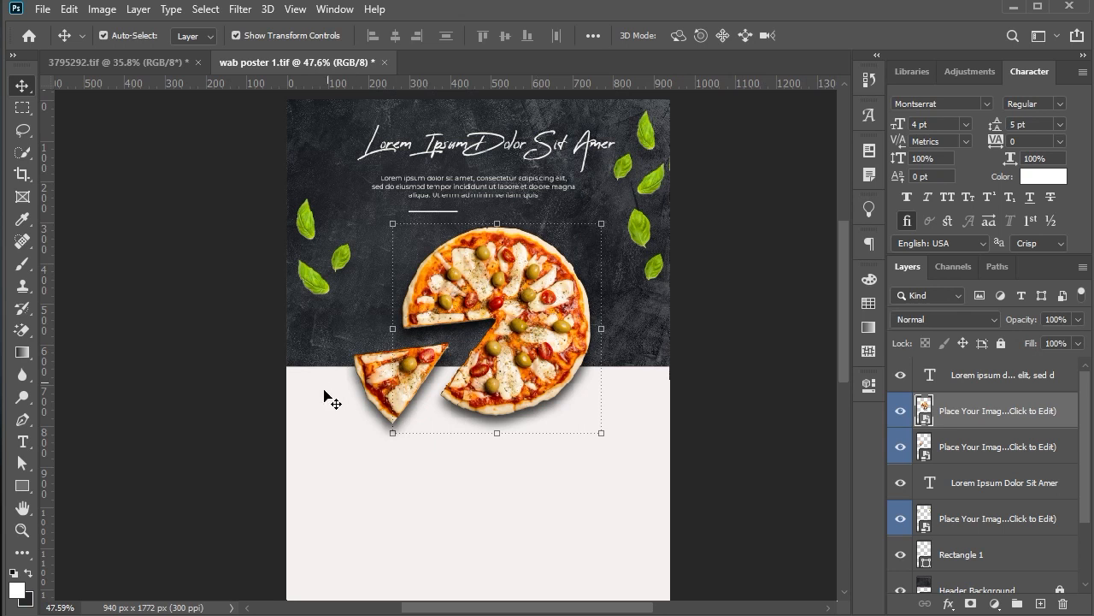
left_click(479, 185)
left_click_drag(519, 149, 519, 143)
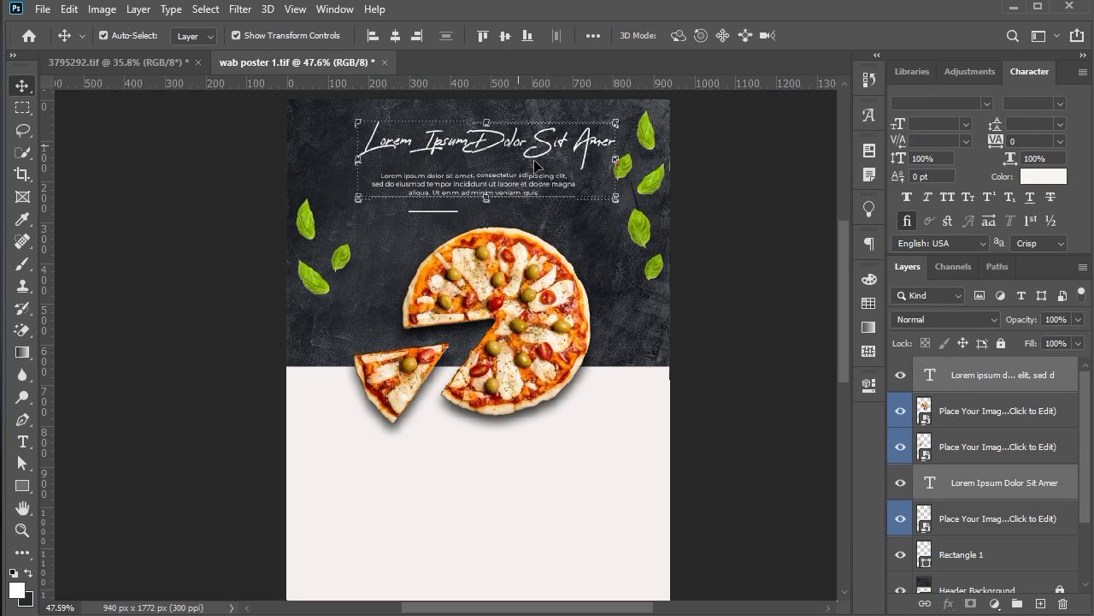
left_click(445, 212)
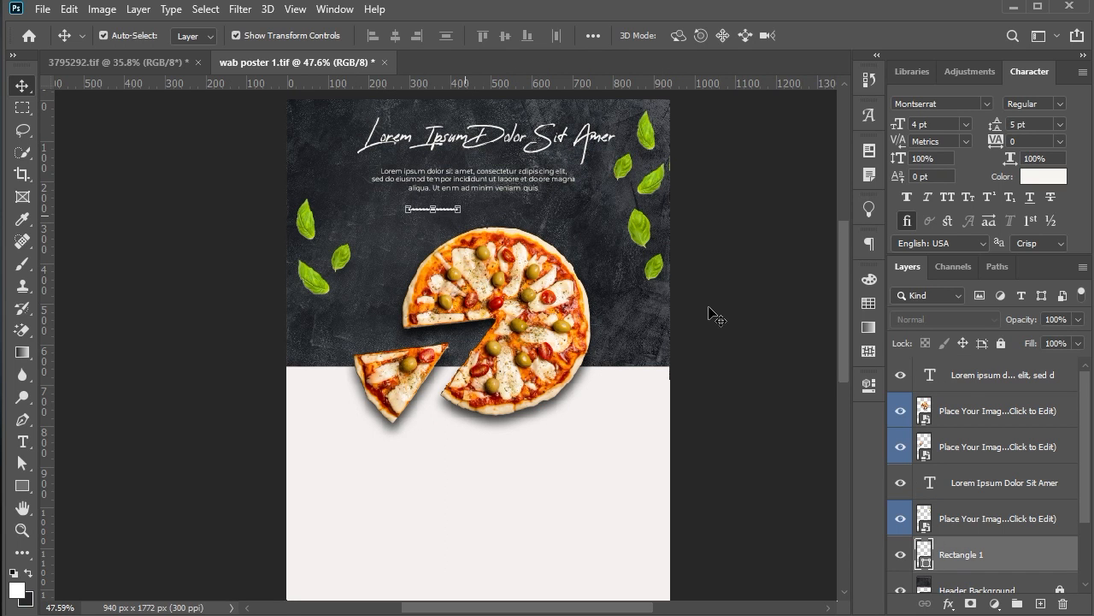
left_click_drag(342, 445, 658, 366)
Step: Paste the three-column block of script titles and body texts onto the light area below the pizza
scroll(709, 384, "down", 3)
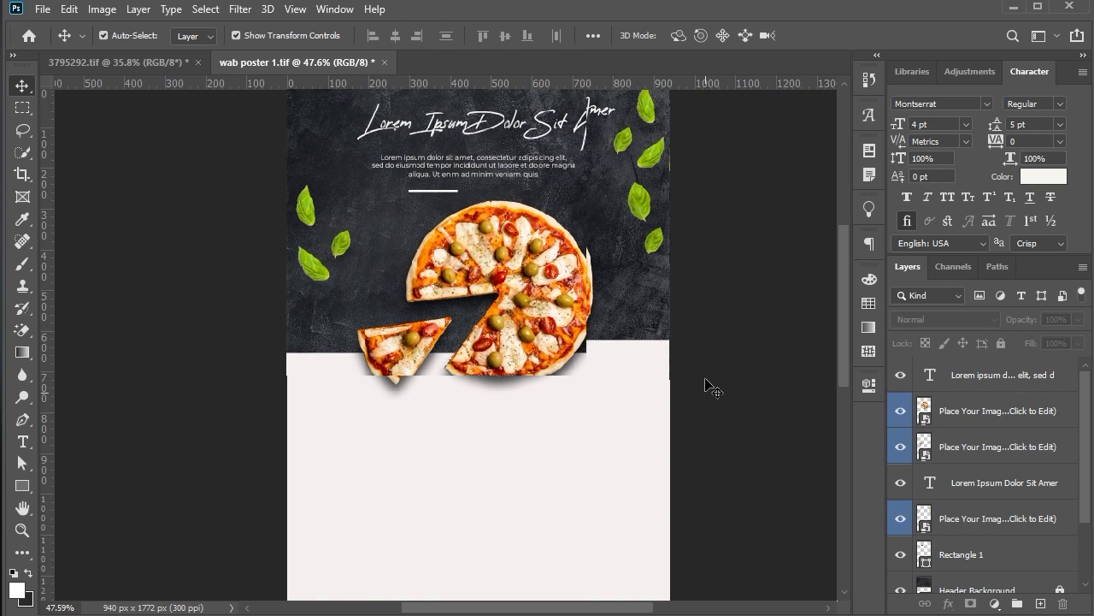
scroll(709, 383, "down", 2)
key("ctrl+v")
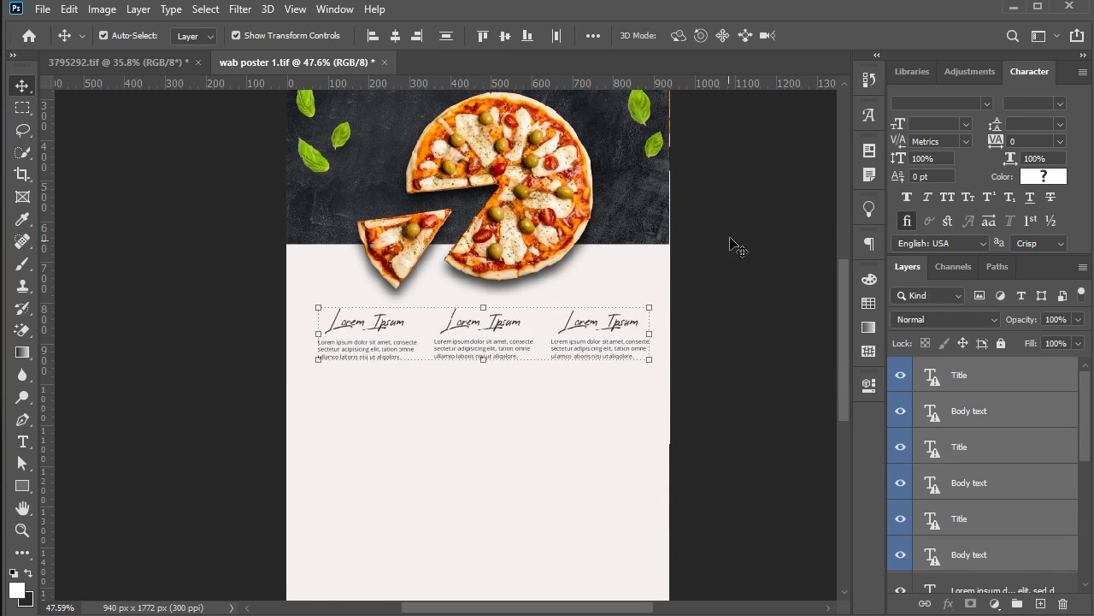
scroll(732, 243, "down", 1)
Step: Move the pizza and its separate slice together to the right to centre them on the page
scroll(762, 283, "up", 5)
left_click(376, 339)
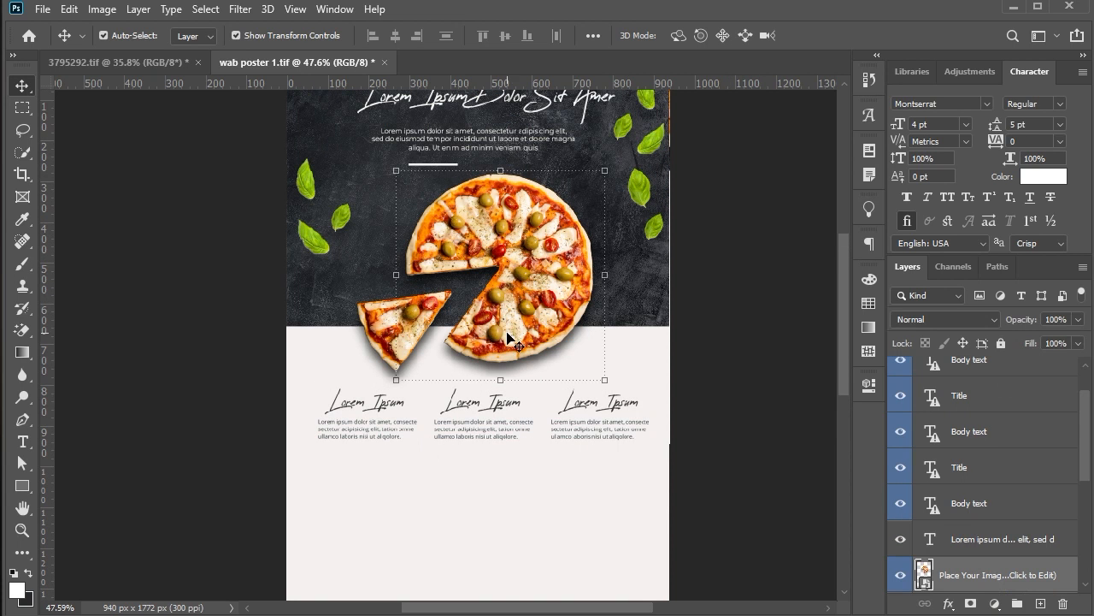
left_click(367, 329, "shift")
left_click_drag(368, 330, 389, 327)
left_click(751, 385)
Step: Shift the three title and body text columns slightly up, closer to the pizza
scroll(684, 411, "down", 3)
left_click_drag(675, 391, 335, 343)
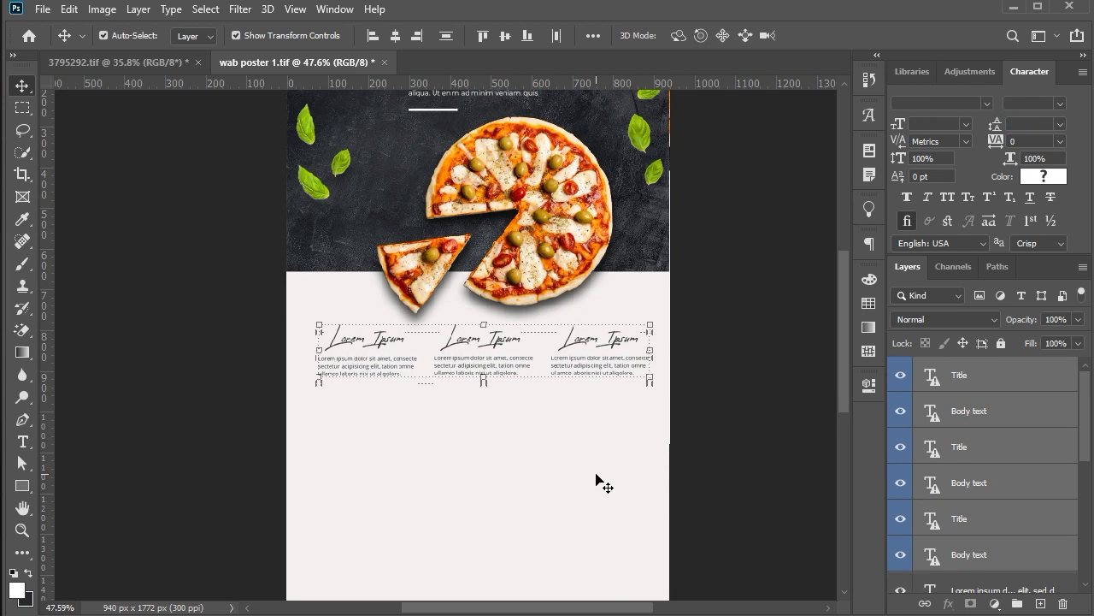
left_click(601, 466)
Step: Paste the larger body paragraph below the three columns, scale it to 91.61% and centre it on the page
scroll(604, 459, "down", 4)
key("ctrl+v")
left_click_drag(643, 450, 627, 445)
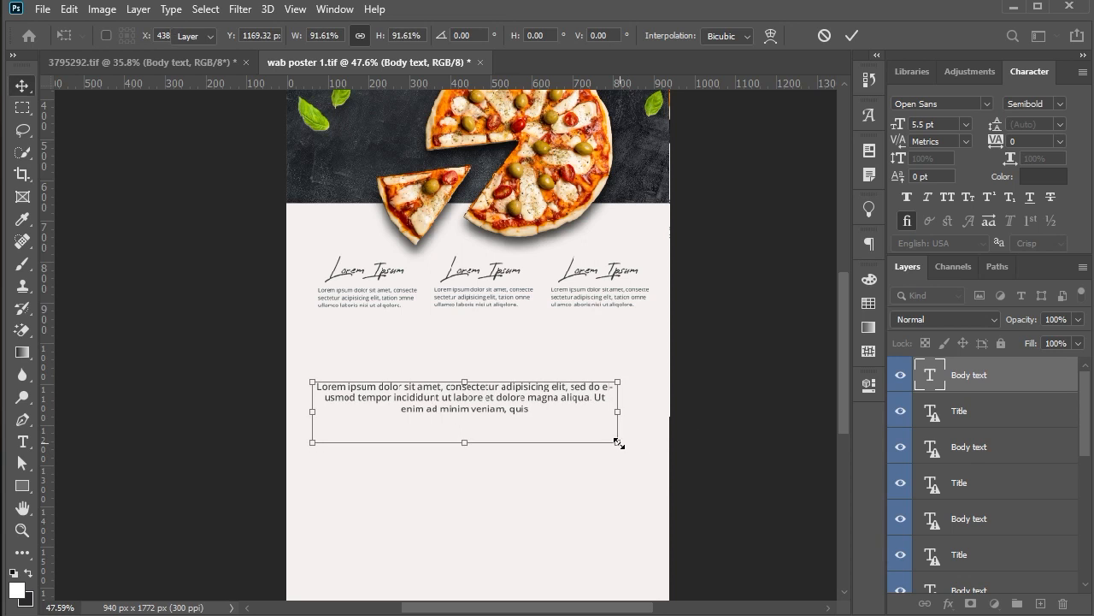
key("Return")
left_click_drag(496, 408, 510, 362)
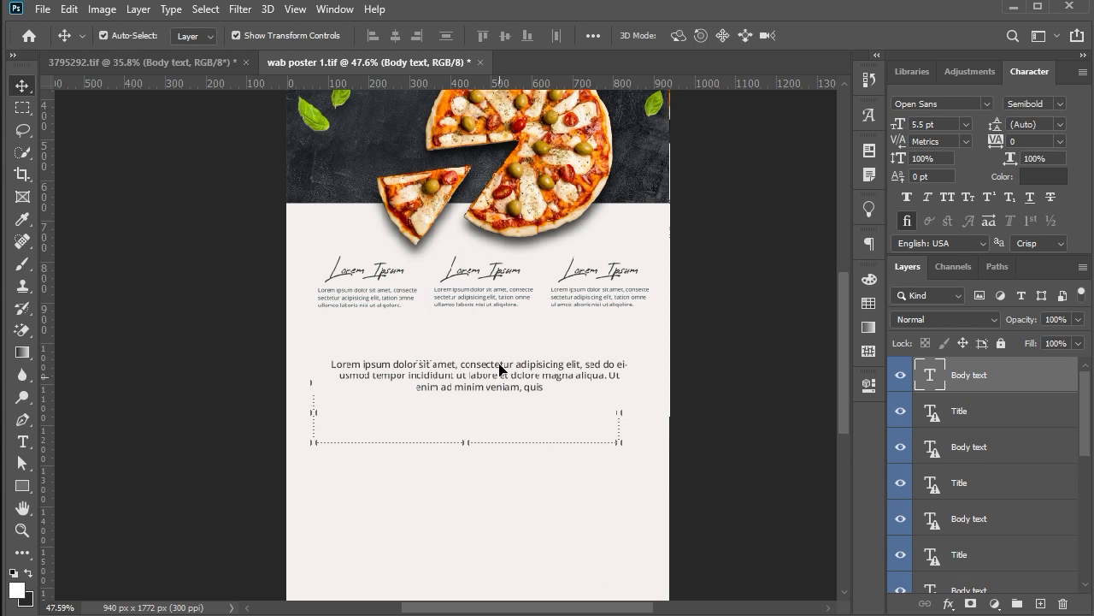
left_click_drag(500, 368, 500, 362)
Step: Draw a dark rectangle of 940 × 537 px beneath the "Lorem Ipsum" name and stretch its width to 100.53%
scroll(538, 478, "down", 4)
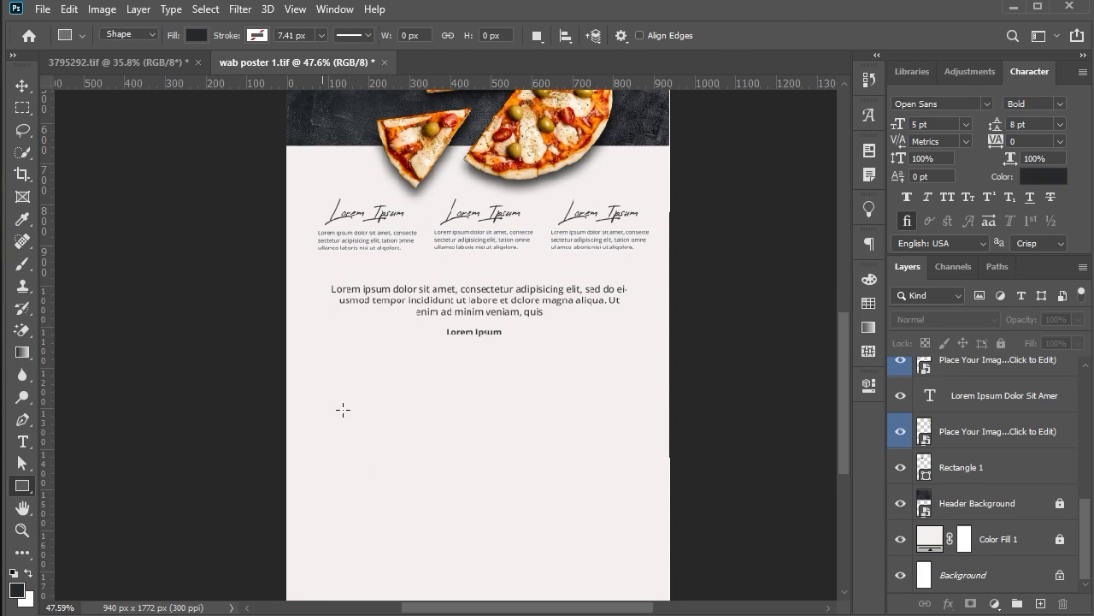
scroll(343, 409, "down", 3)
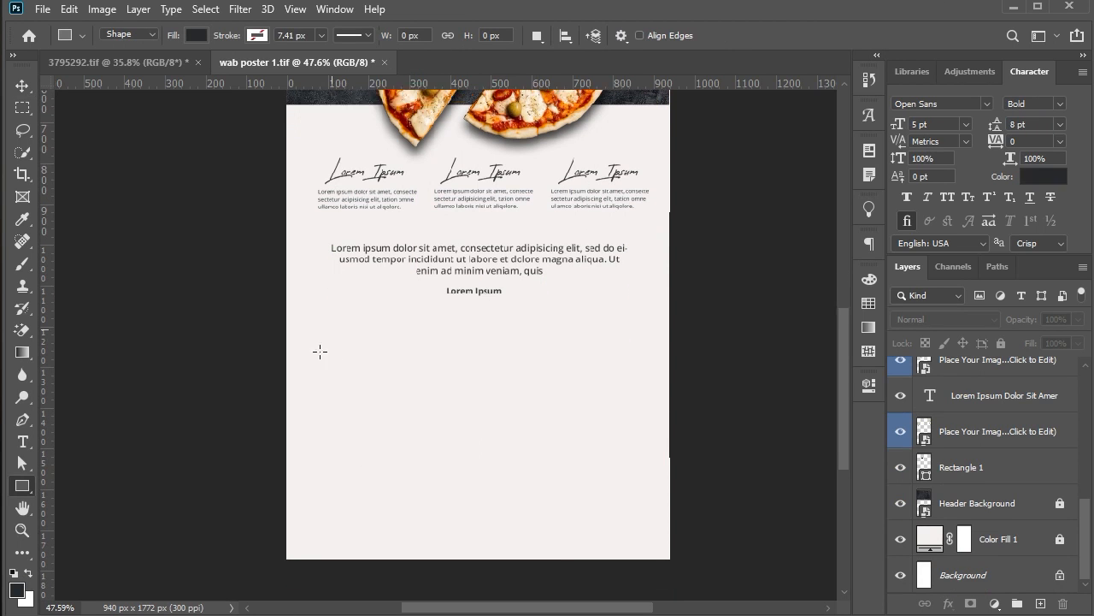
left_click_drag(287, 238, 670, 455)
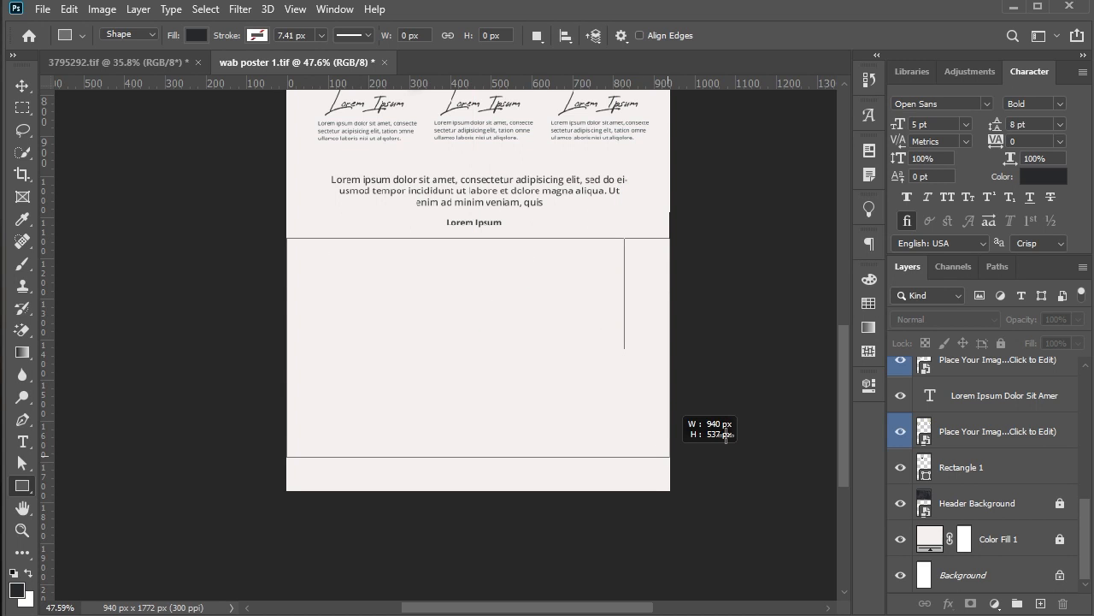
left_click_drag(726, 436, 726, 435)
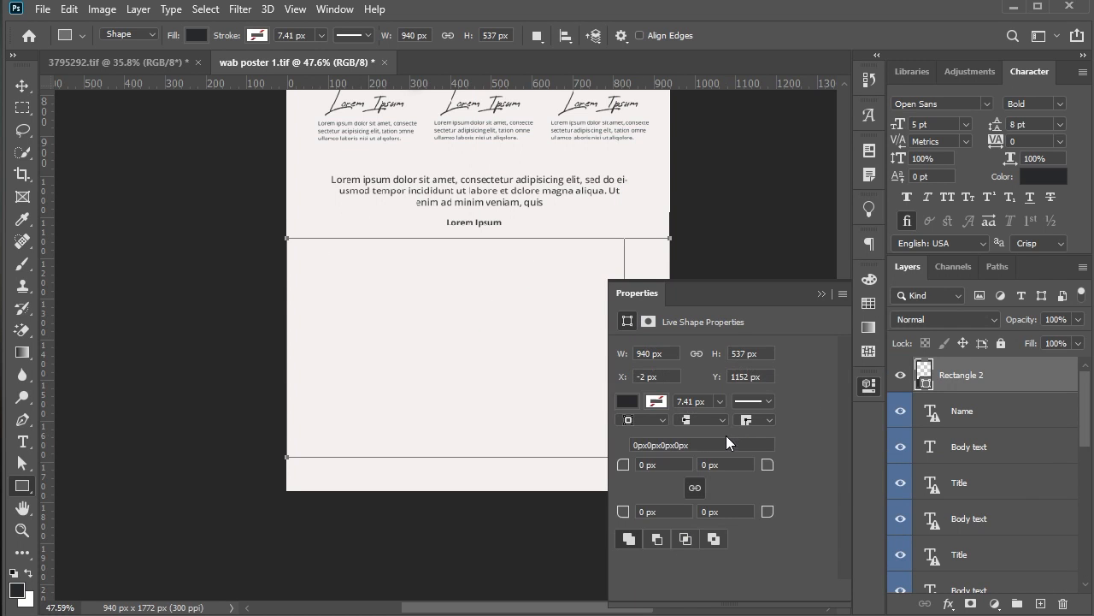
key("v")
key("v")
left_click(821, 293)
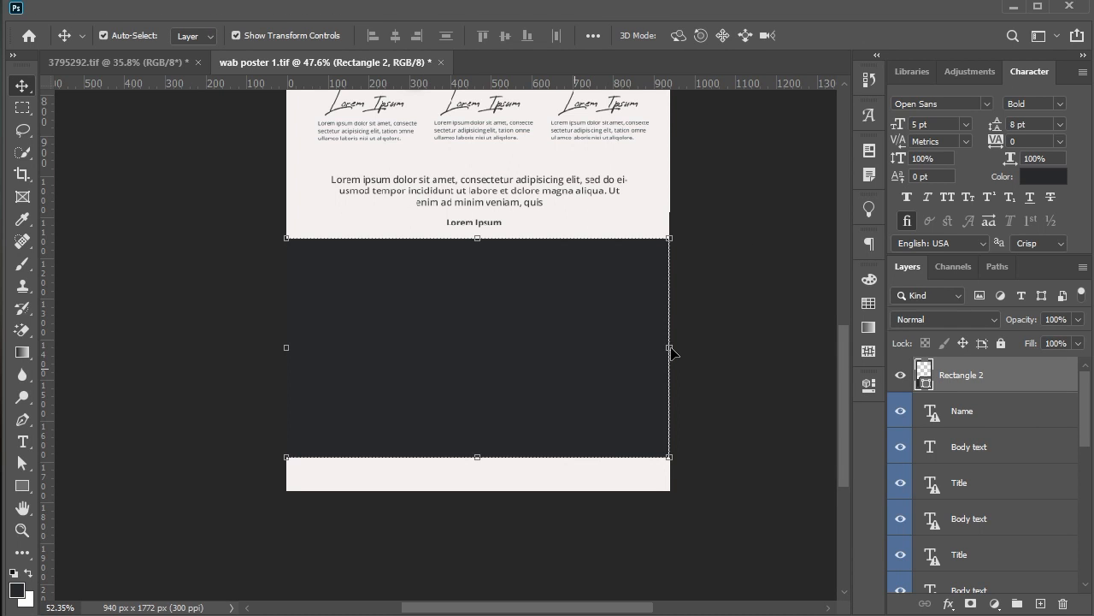
left_click_drag(682, 359, 688, 359)
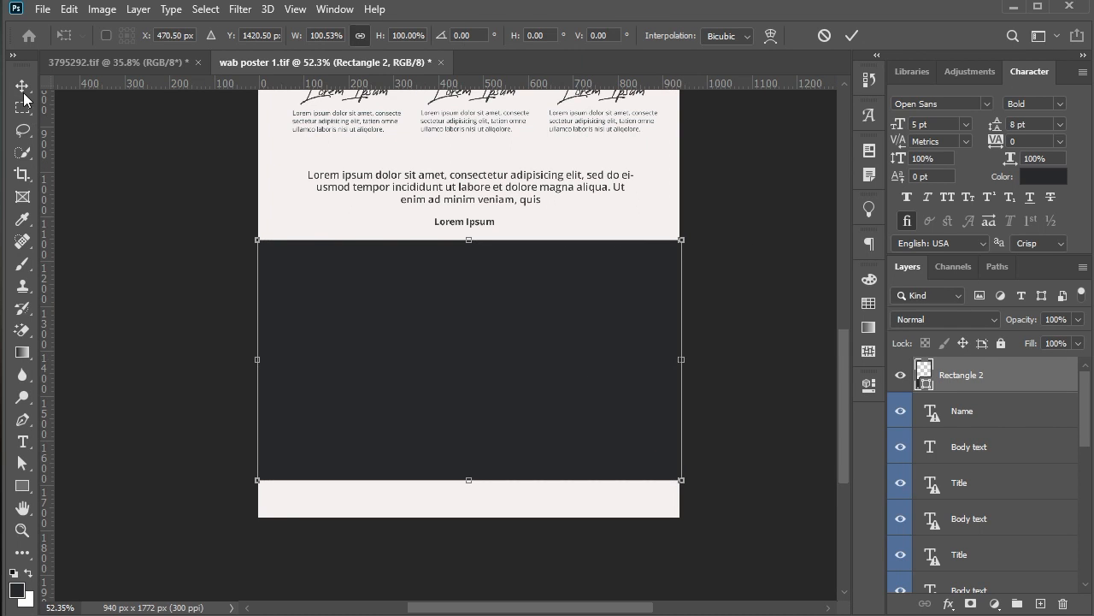
key("Return")
Step: Scale the "Title Here" heading and its body text together to 81.95%, centred in the upper part of the dark block
scroll(713, 298, "down", 2)
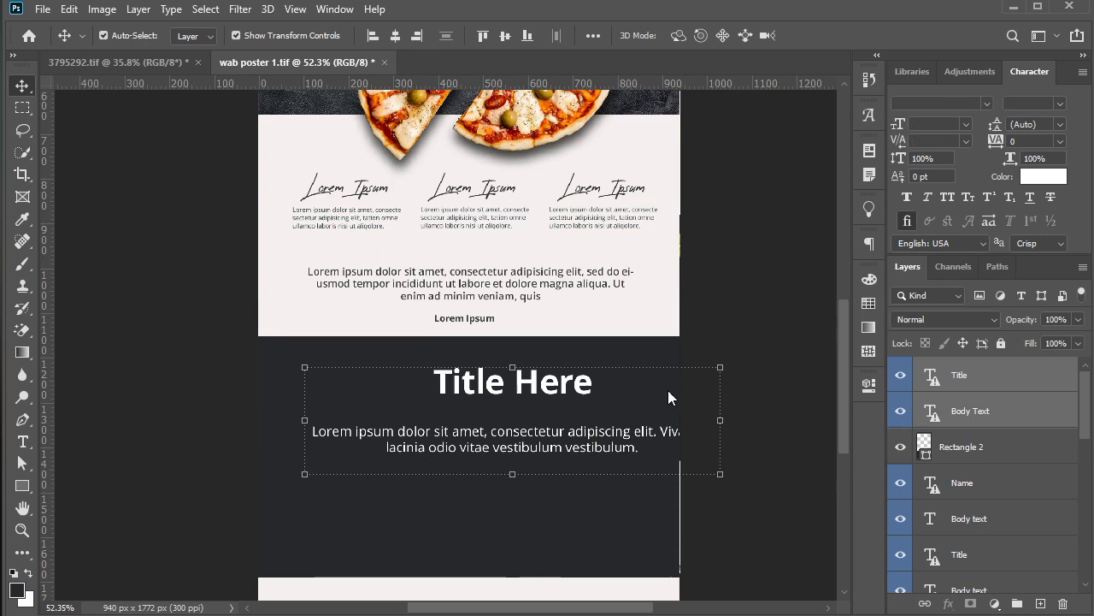
left_click(720, 420)
key("Return")
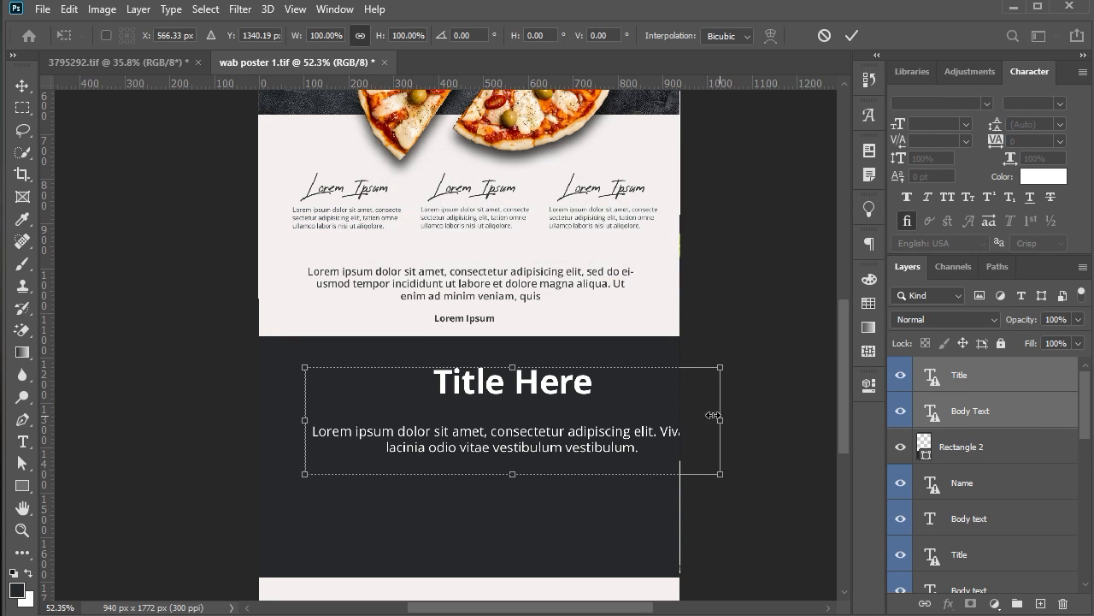
left_click_drag(718, 419, 646, 415)
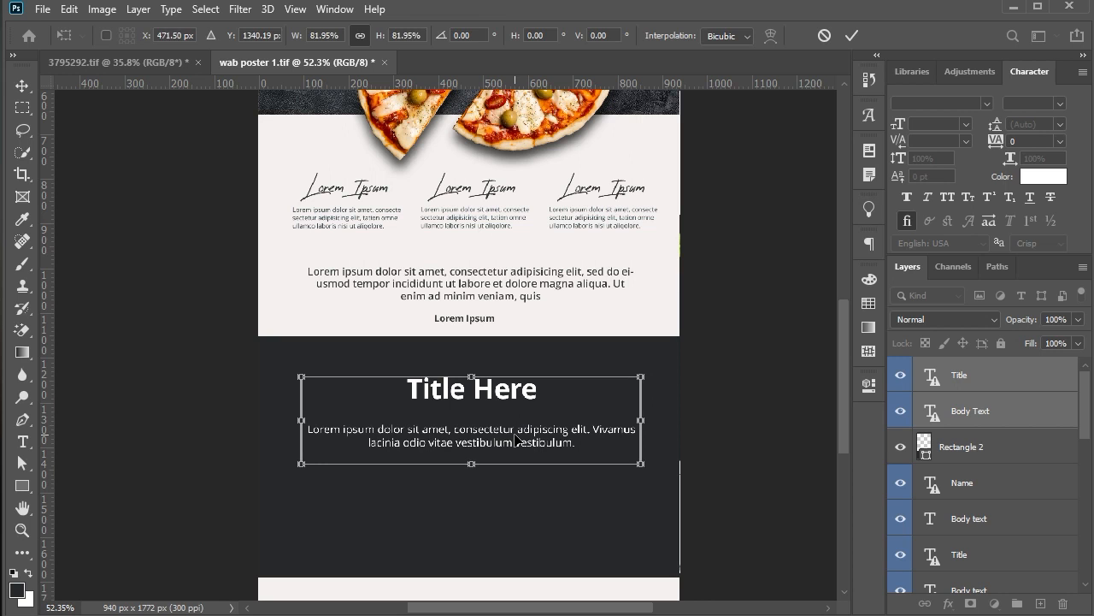
key("Return")
scroll(721, 411, "down", 3)
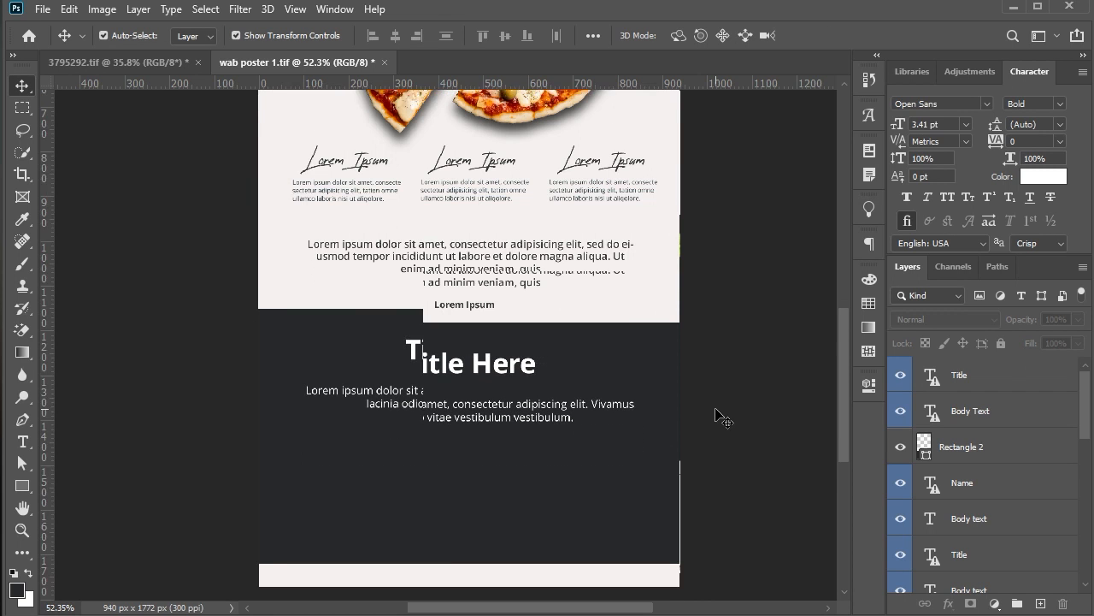
Step: Add the basil leaves image over the dark block, scale it to 69.99% and place it across opposite corners
left_click(603, 323)
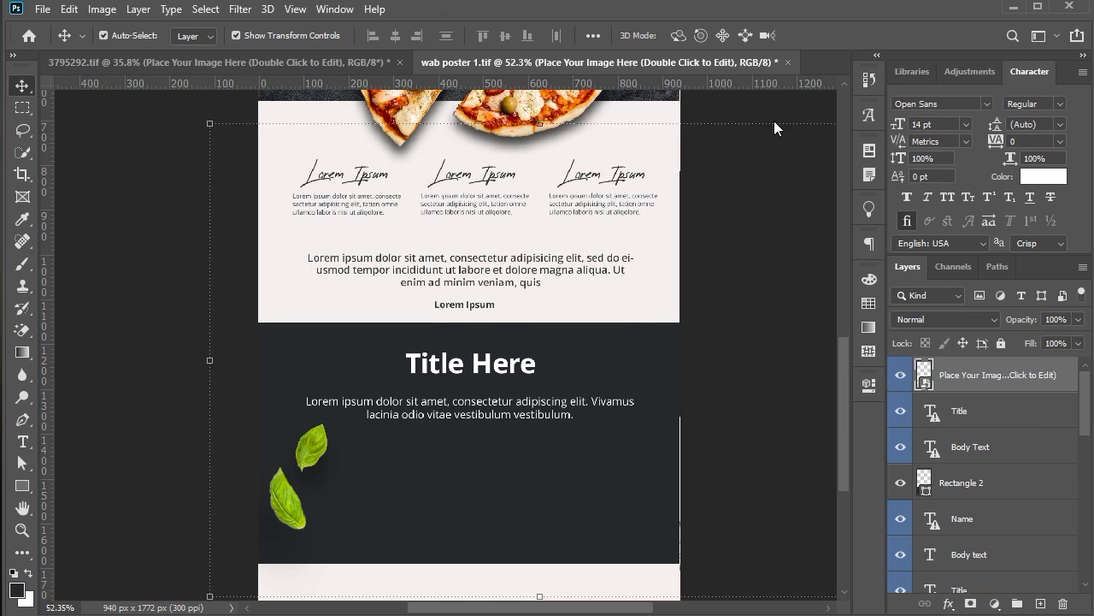
key("ctrl+t")
left_click_drag(210, 360, 253, 369)
left_click_drag(742, 140, 727, 232)
left_click_drag(583, 342, 474, 361)
left_click_drag(701, 426, 682, 428)
left_click_drag(583, 387, 598, 396)
scroll(756, 360, "down", 2)
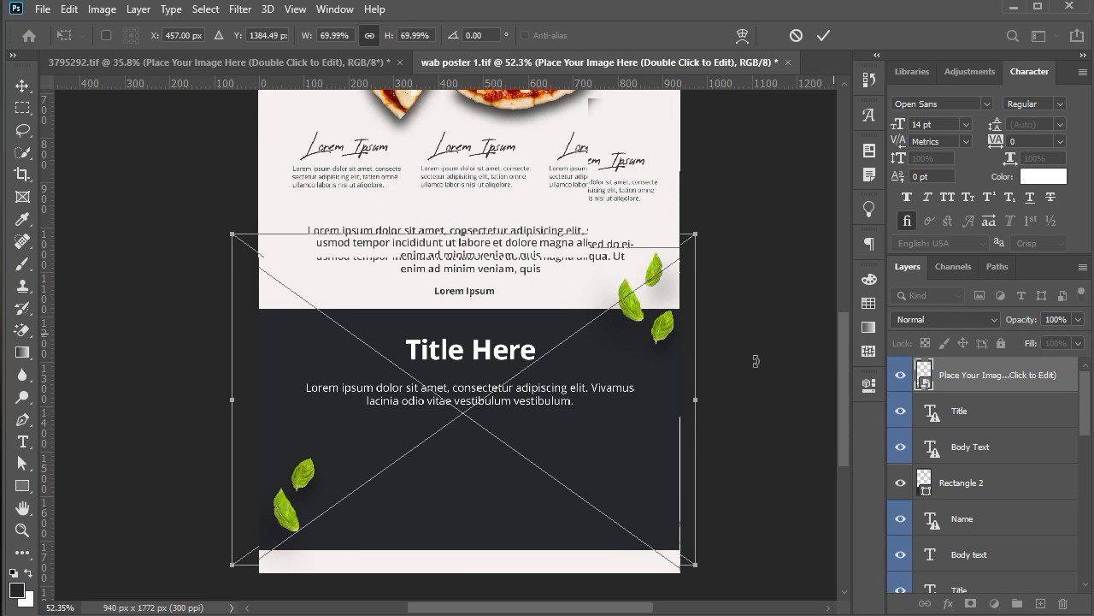
Step: Nudge the basil leaves image down to a Y position of 1447.53 px, over the dark block's top and bottom edges
key("Down")
key("Down")
key("Down")
key("Down")
key("Down")
key("Down")
key("Down")
key("Down")
key("Down")
key("Down")
key("Down")
key("Down")
key("Down")
key("Down")
key("Down")
key("Down")
key("Down")
key("Down")
key("Down")
key("Down")
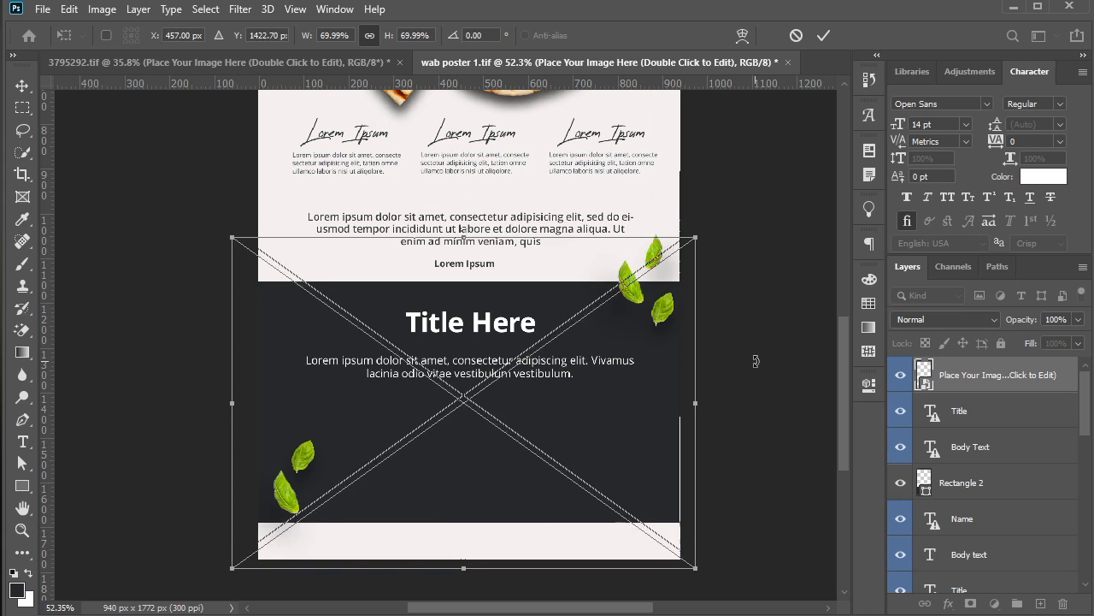
key("Down")
key("Down")
key("Down")
key("Down")
key("Down")
key("Down")
key("Down")
key("Down")
key("Down")
key("Down")
key("Down")
key("Down")
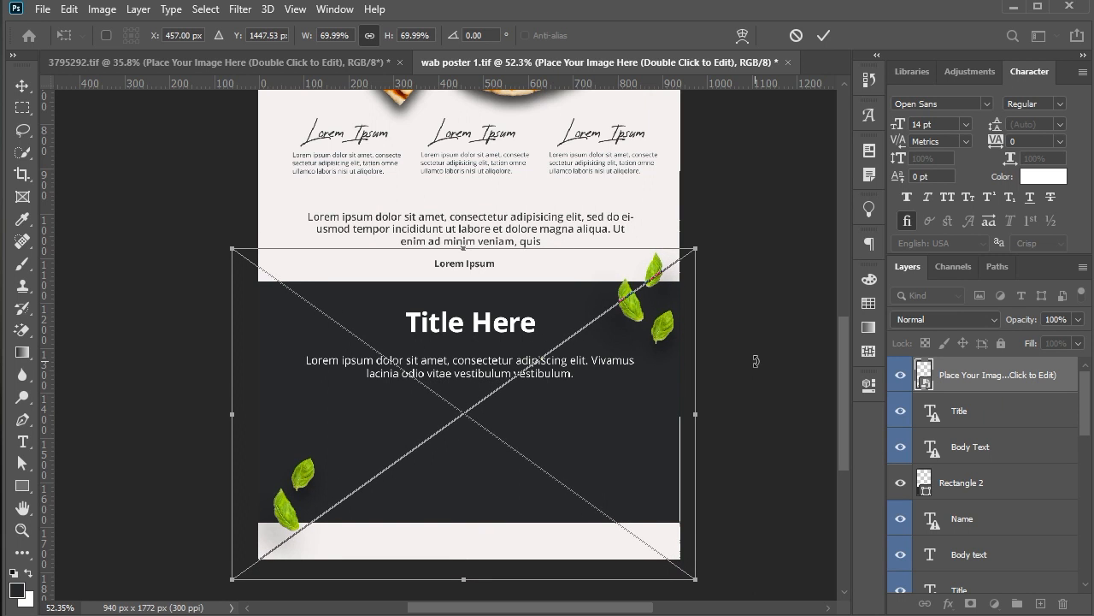
key("Return")
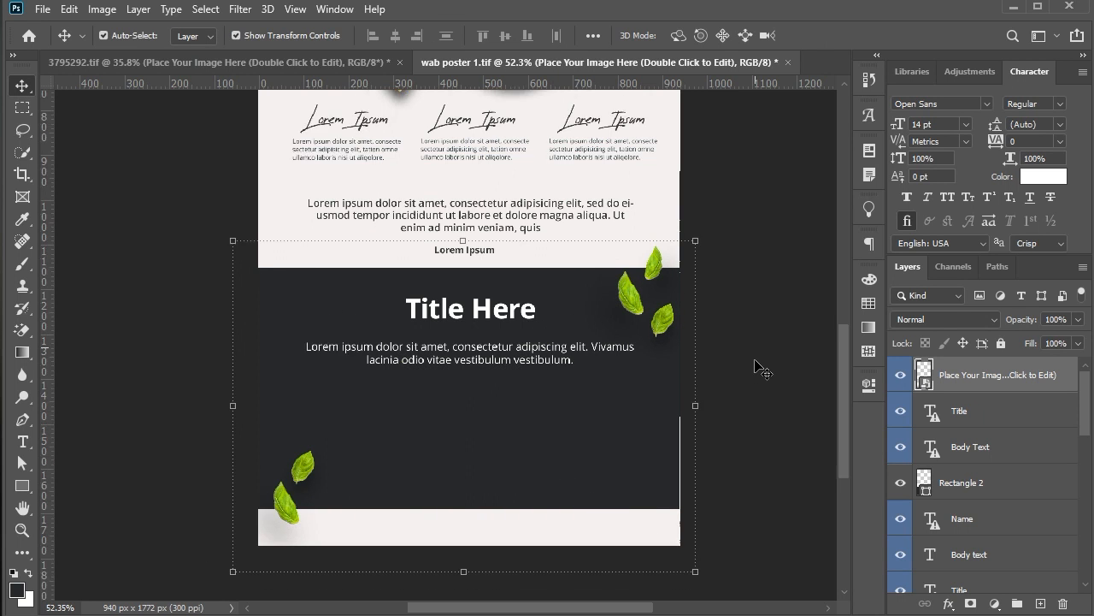
Step: Shrink the pasted email subscribe form and centre it beneath the body text in the dark block
scroll(758, 366, "down", 3)
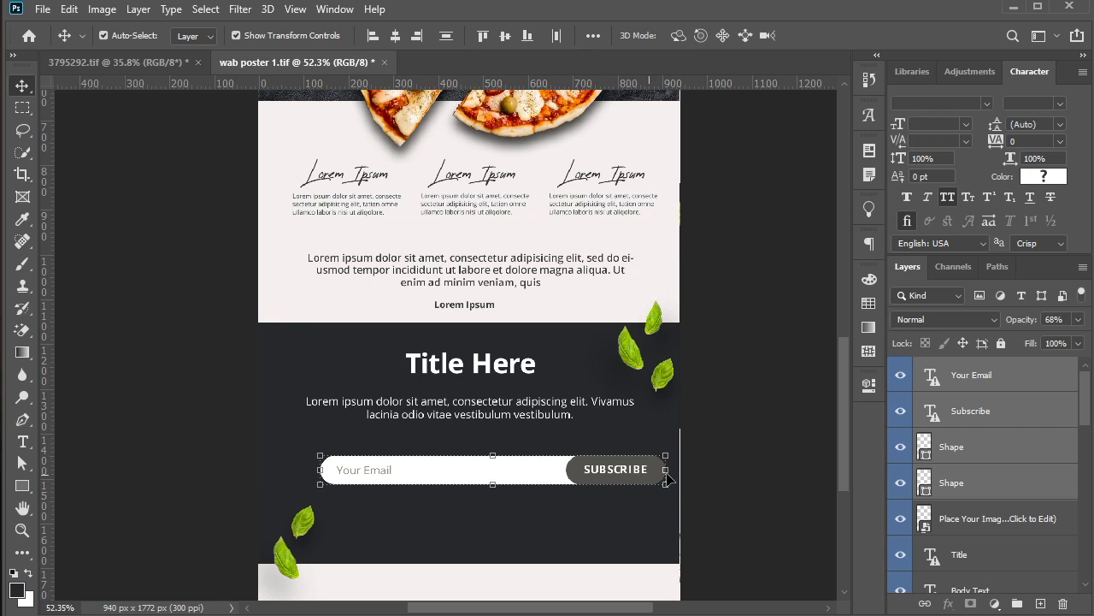
key("ctrl+t")
left_click(637, 276)
left_click_drag(663, 470, 578, 519)
key("Return")
scroll(709, 505, "down", 4)
key("shift+Up")
key("shift+Up")
key("shift+Up")
key("shift+Up")
key("shift+Up")
key("shift+Up")
Step: Shift the "Title Here" heading and its body text together slightly down and left, closer to the subscribe form
left_click(490, 506)
scroll(499, 427, "up", 1)
left_click_drag(384, 247, 416, 308)
key("ctrl+z")
left_click(418, 260)
left_click(415, 297, "shift")
left_click(503, 500)
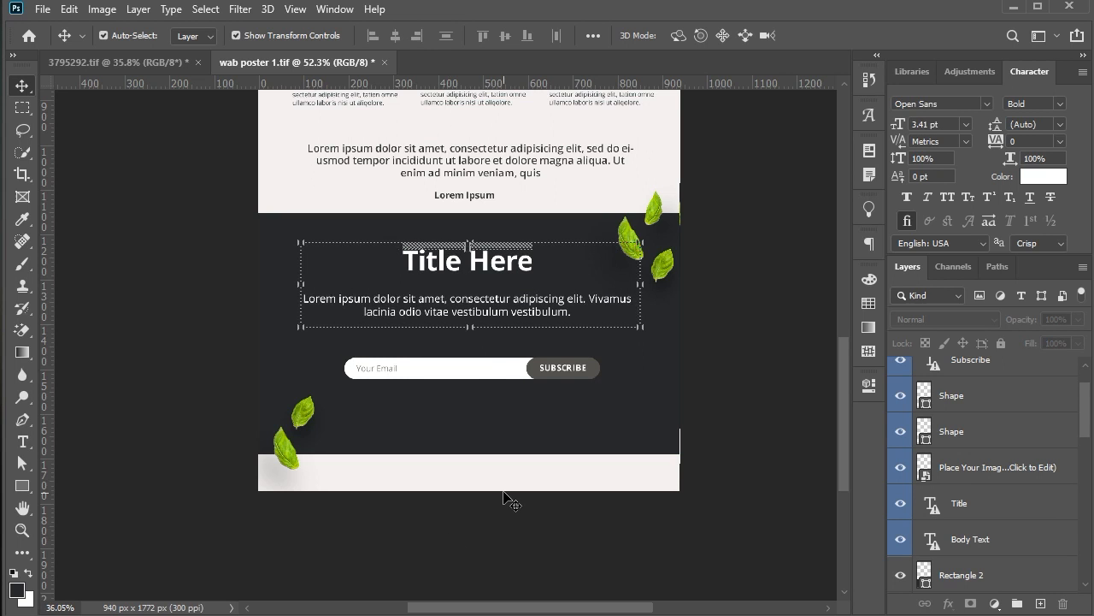
Step: Paste the four social media icons below the subscribe form, scale them to 70.74% and centre them
scroll(506, 500, "down", 4)
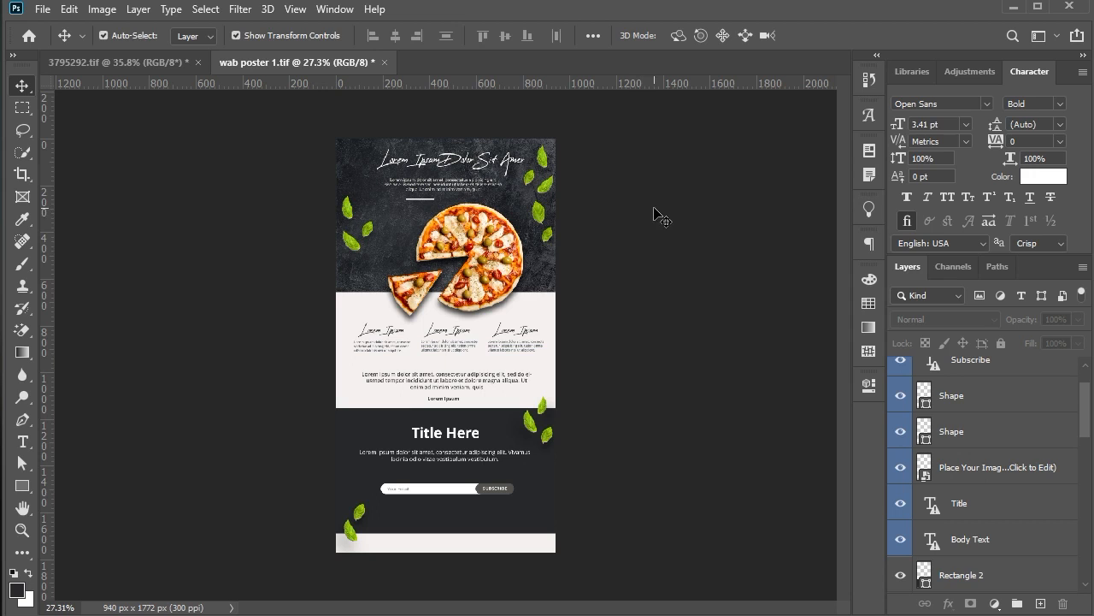
key("ctrl+v")
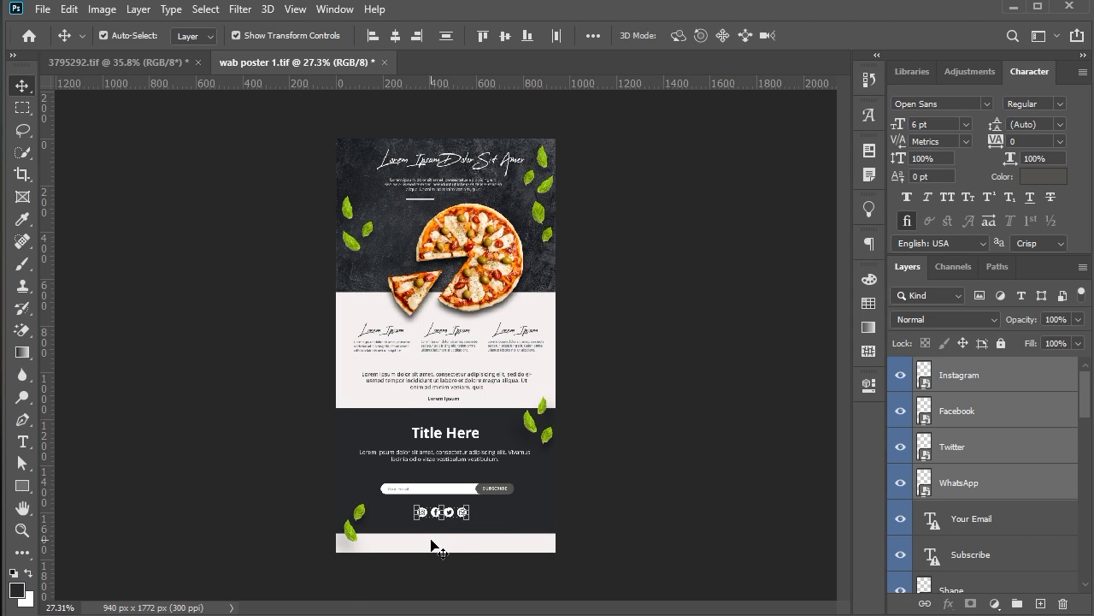
scroll(457, 524, "up", 6)
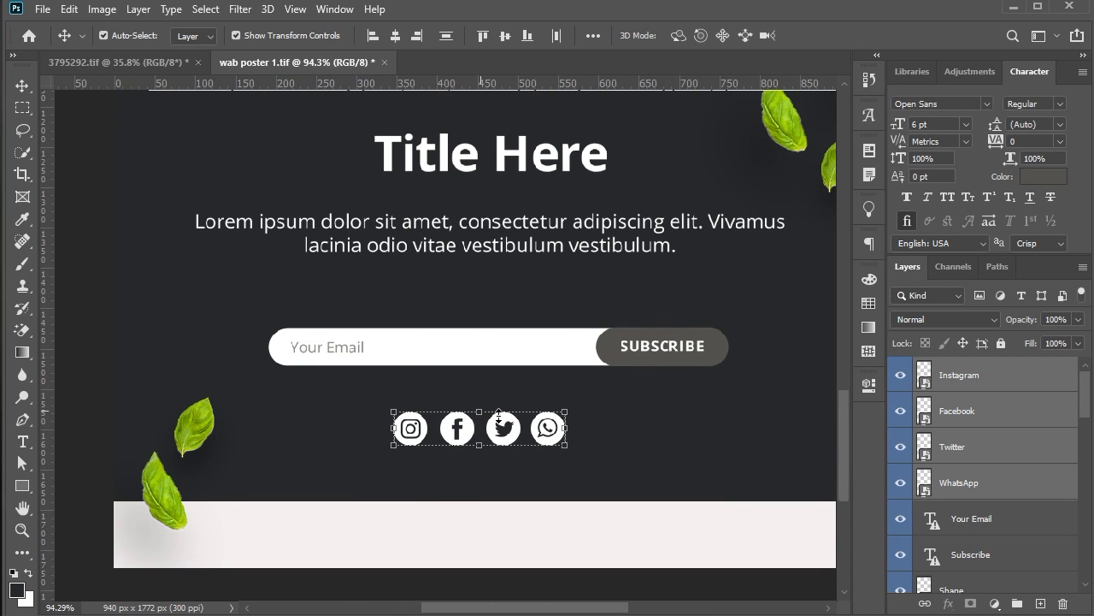
left_click_drag(589, 416, 508, 453)
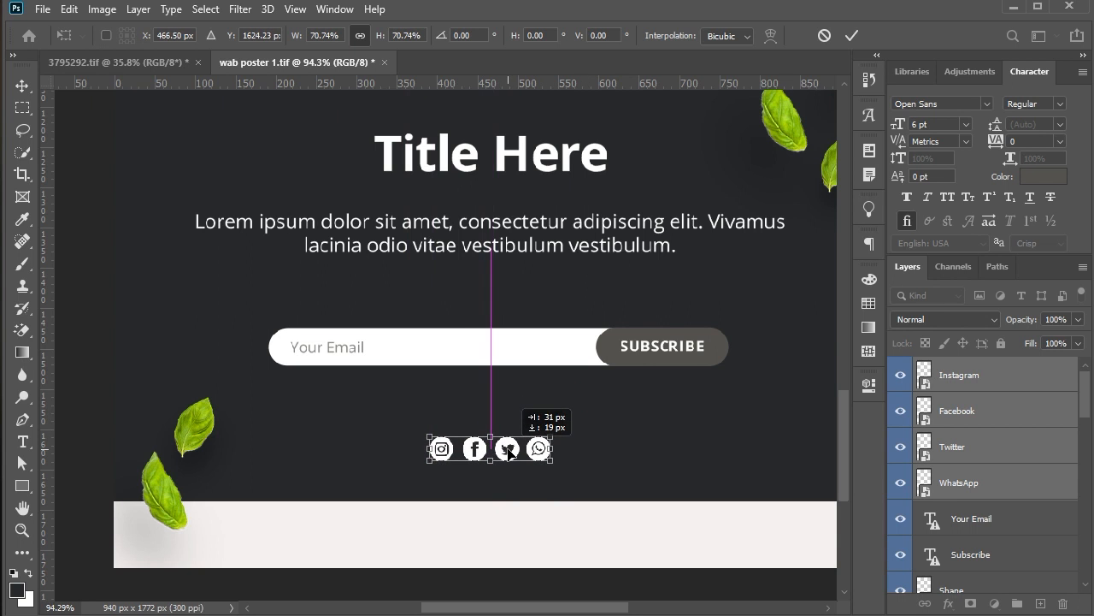
key("Return")
scroll(576, 491, "down", 5)
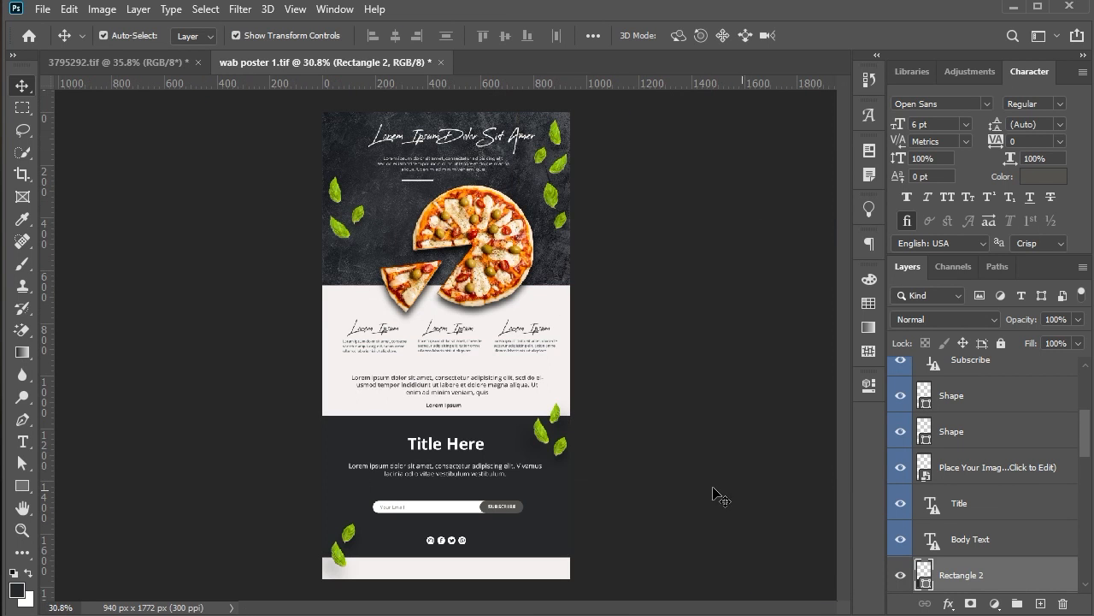